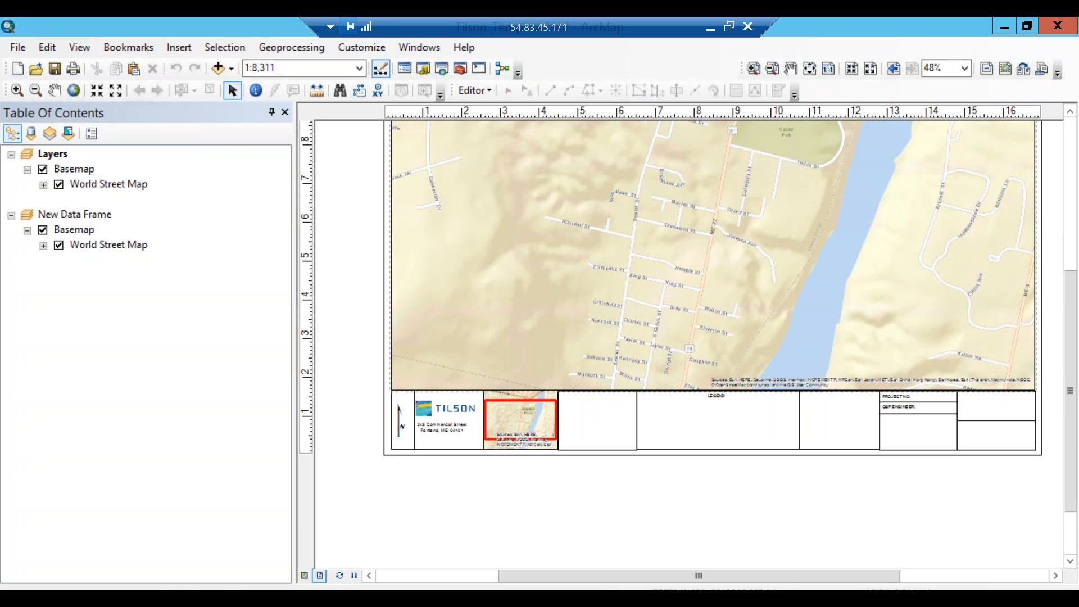
# Set ArcMap and Explorer aside and browse This PC to E:\02_PlotTemplates\SLC_LLD.
pyautogui.click(1005, 27)
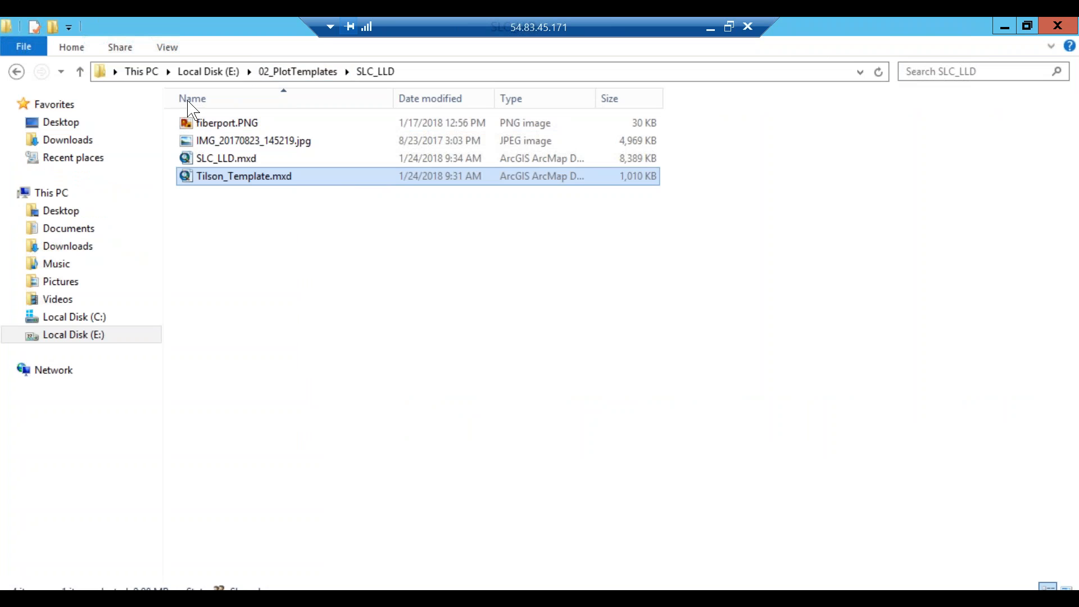
pyautogui.click(994, 27)
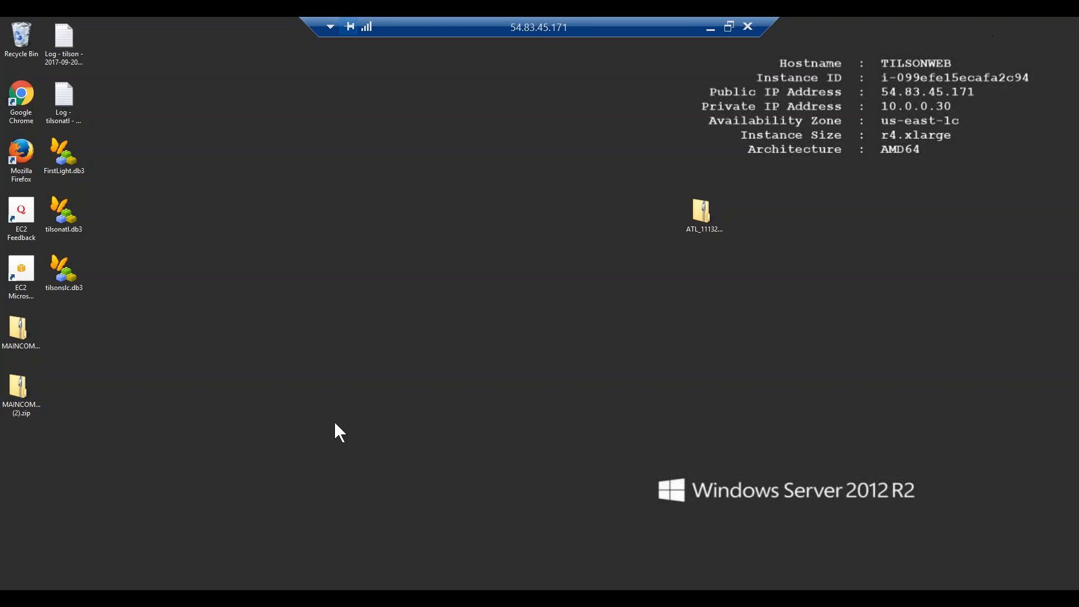
pyautogui.click(172, 588)
pyautogui.doubleClick(451, 273)
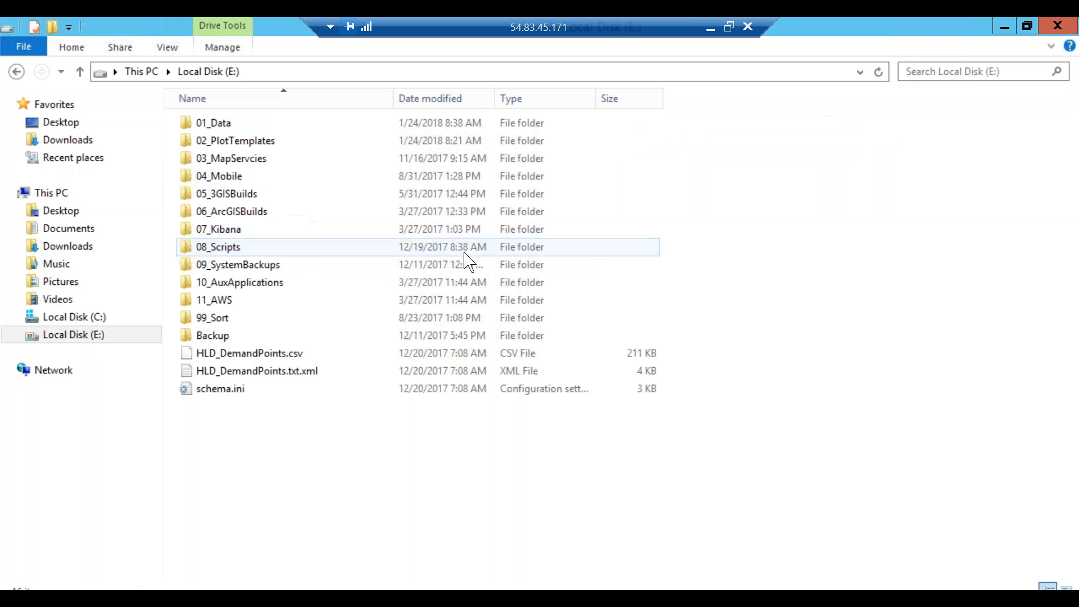
pyautogui.doubleClick(232, 147)
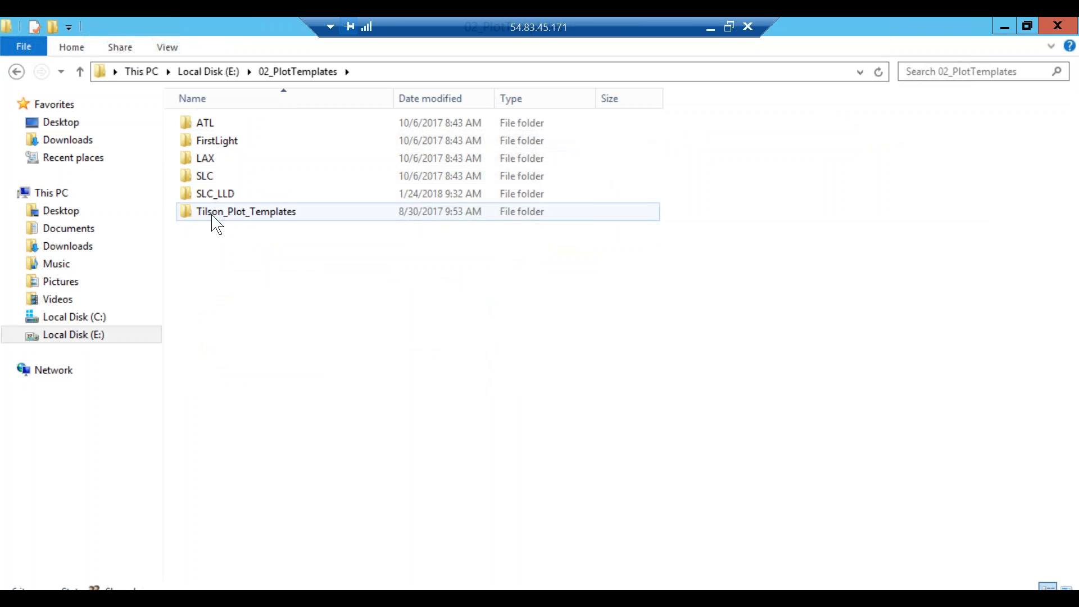
pyautogui.doubleClick(220, 193)
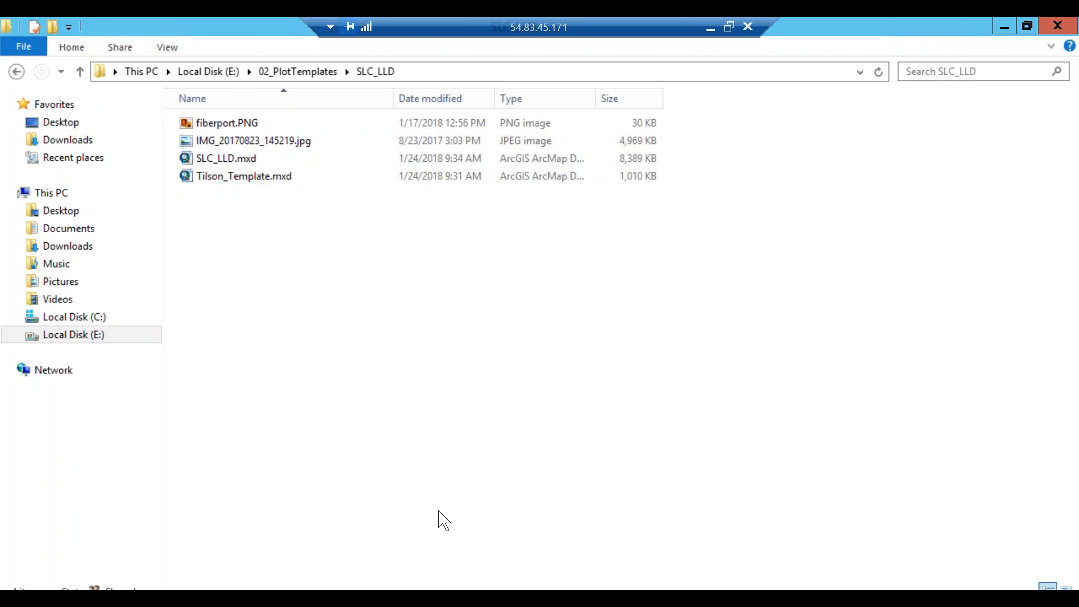
# Bring back the Tilson template and zoom its map frame to about 1:810 around Wabon St.
pyautogui.click(444, 597)
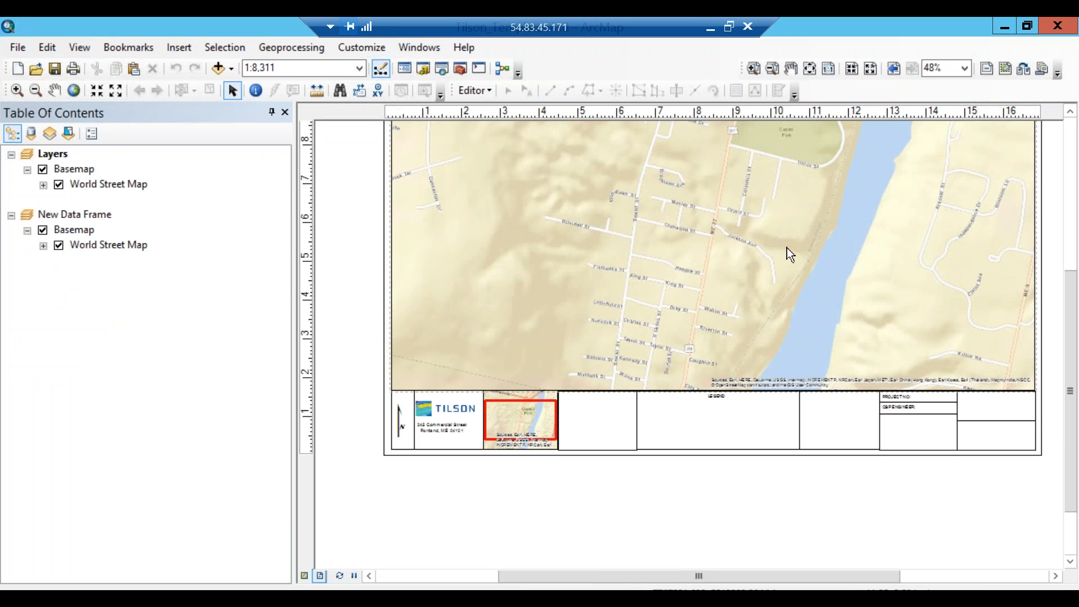
pyautogui.moveTo(1072, 295); pyautogui.dragTo(1073, 241)
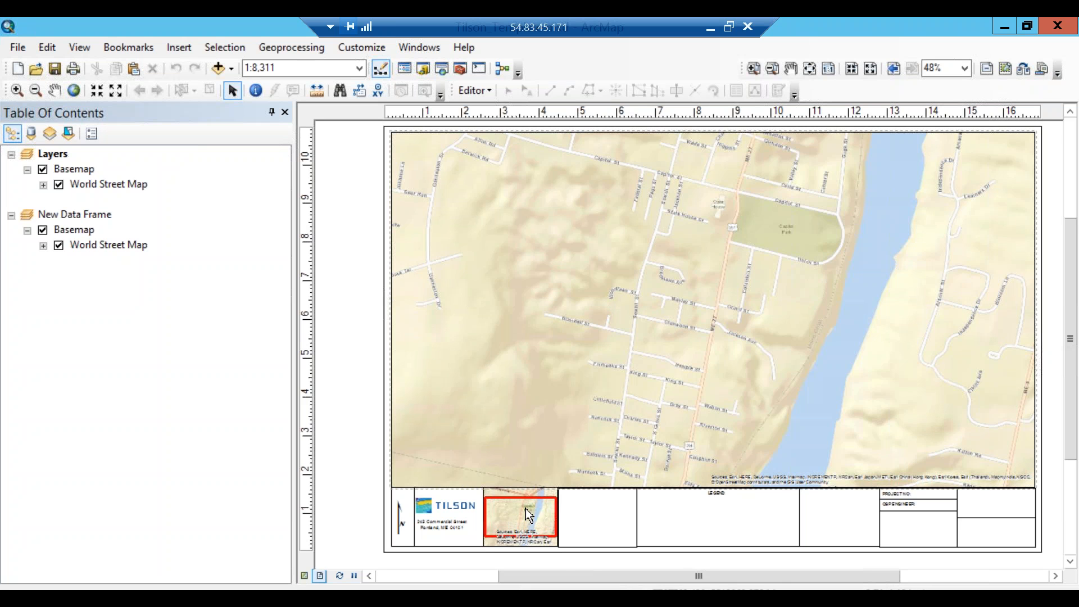
pyautogui.click(688, 368)
pyautogui.scroll(1, 688, 368)
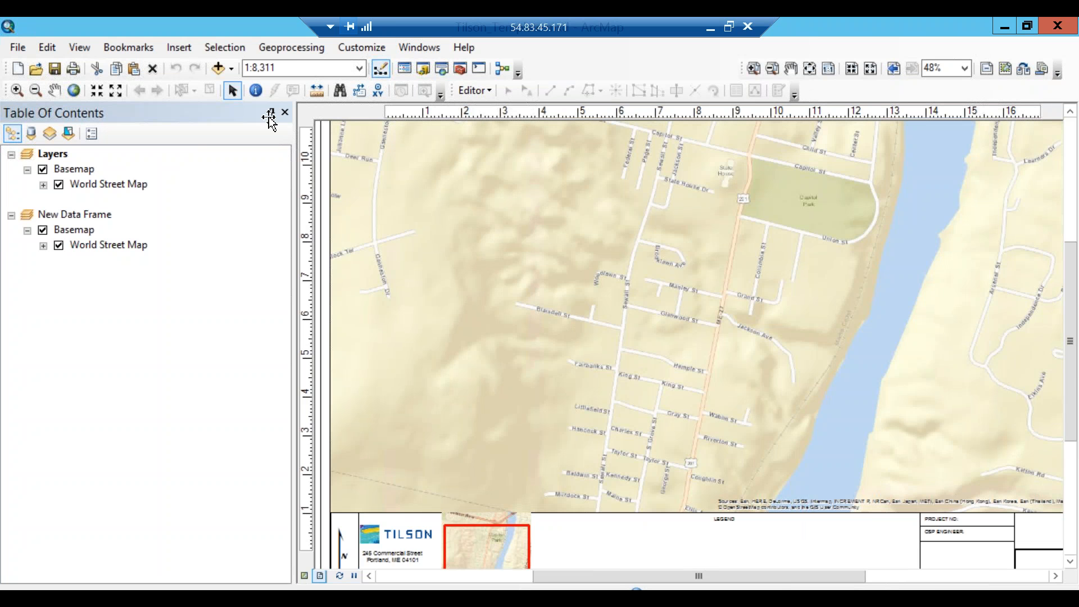
pyautogui.scroll(-1, 269, 117)
pyautogui.click(20, 93)
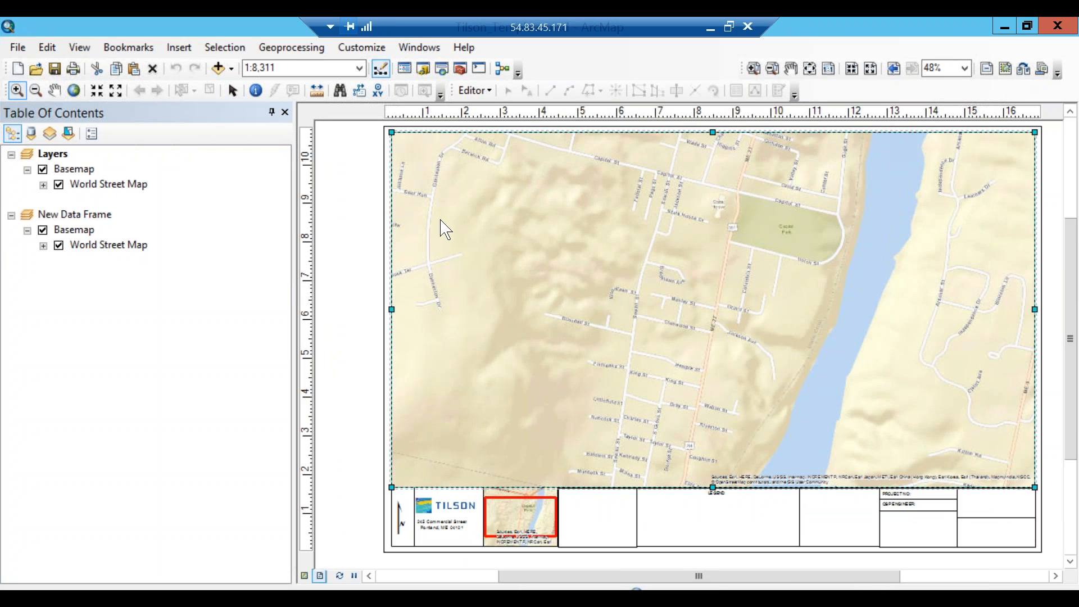
pyautogui.moveTo(699, 388); pyautogui.dragTo(752, 425)
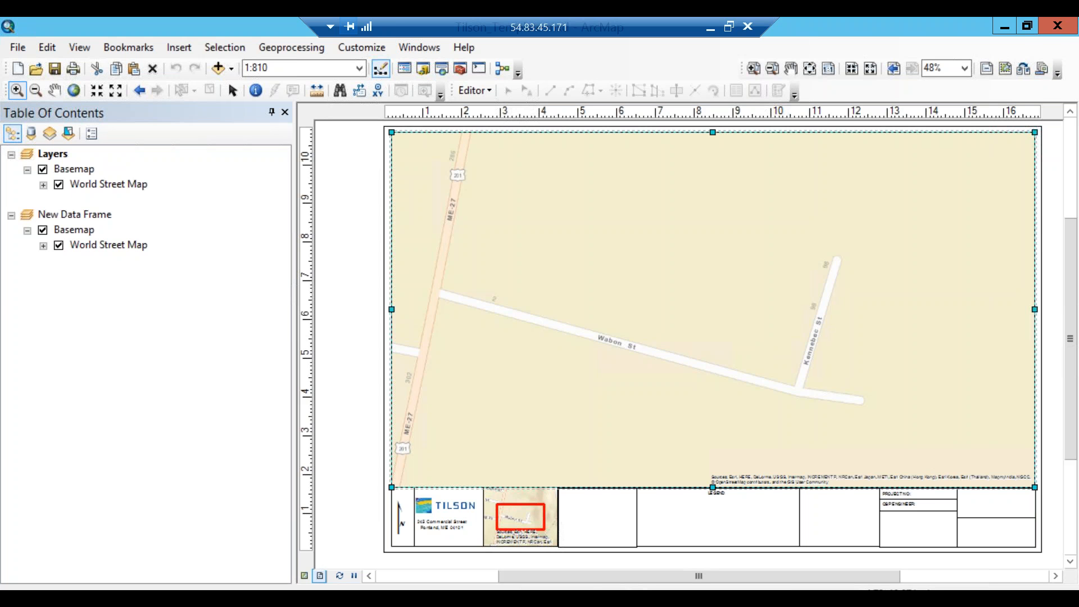
# Close the Tilson template without saving and open SLC_LLD.mxd from the SLC_LLD folder.
pyautogui.click(1062, 31)
pyautogui.click(561, 357)
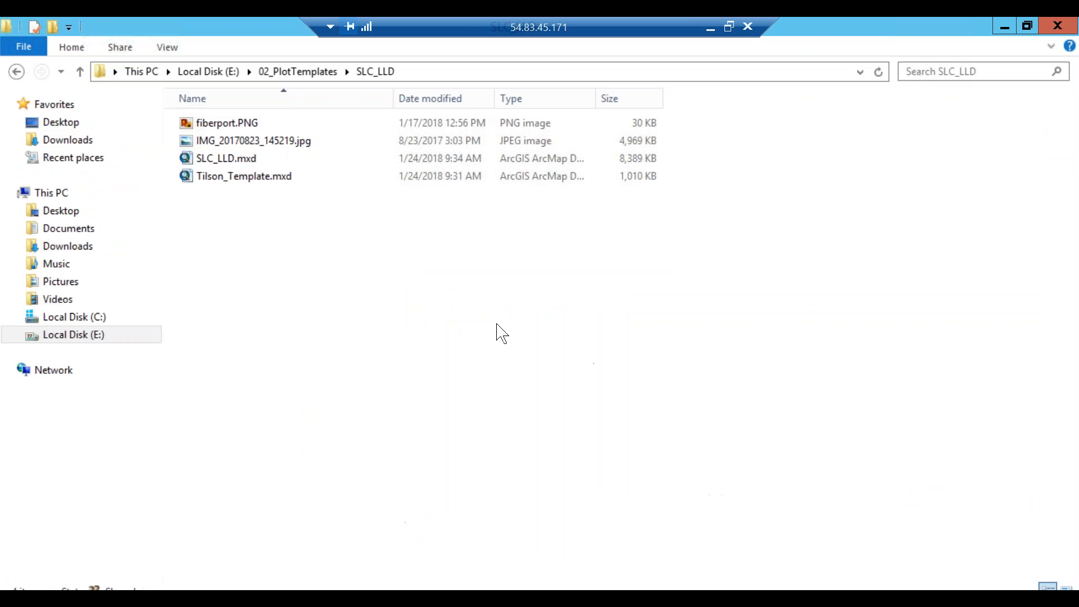
pyautogui.click(228, 163)
pyautogui.doubleClick(228, 162)
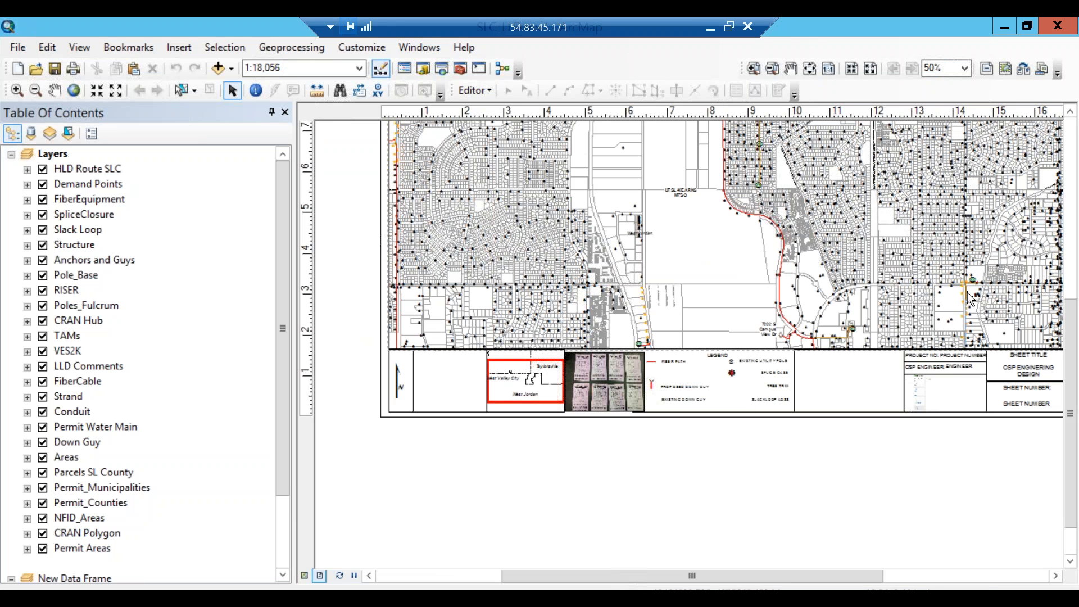
pyautogui.scroll(2, 1073, 325)
pyautogui.scroll(5, 1073, 325)
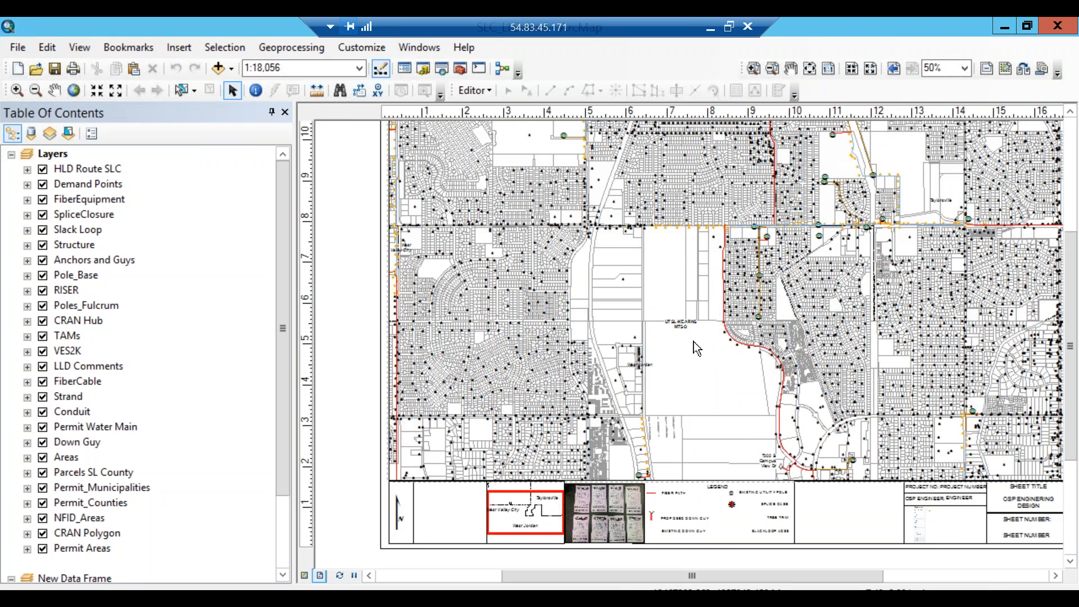
pyautogui.scroll(1, 703, 346)
pyautogui.scroll(-2, 704, 346)
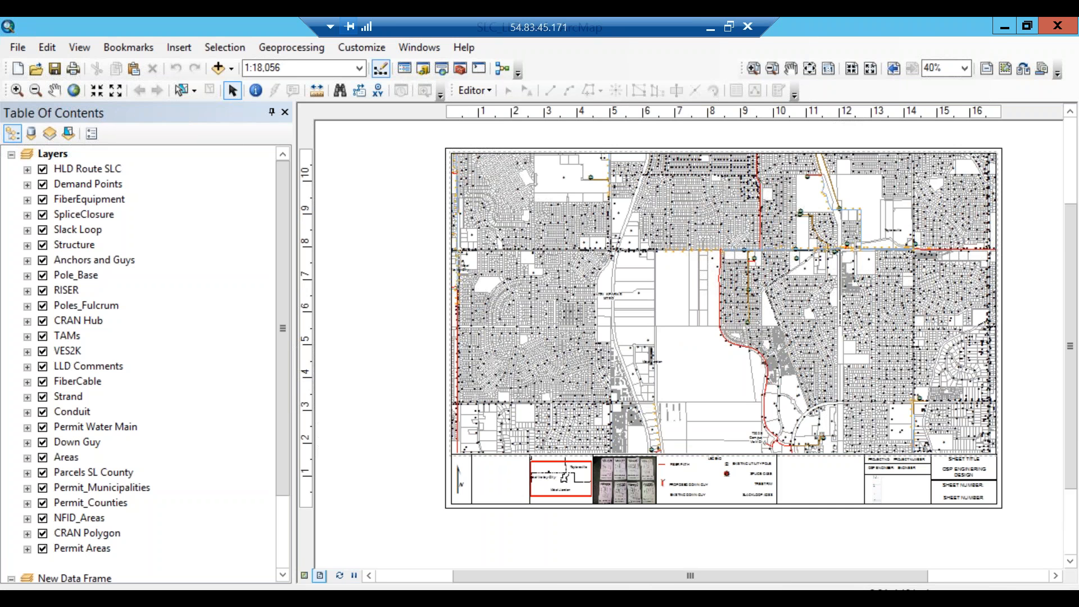
pyautogui.click(43, 322)
pyautogui.click(43, 321)
# Move the Conduit layer up to sit between LLD Comments and FiberCable in the Table of Contents.
pyautogui.click(79, 414)
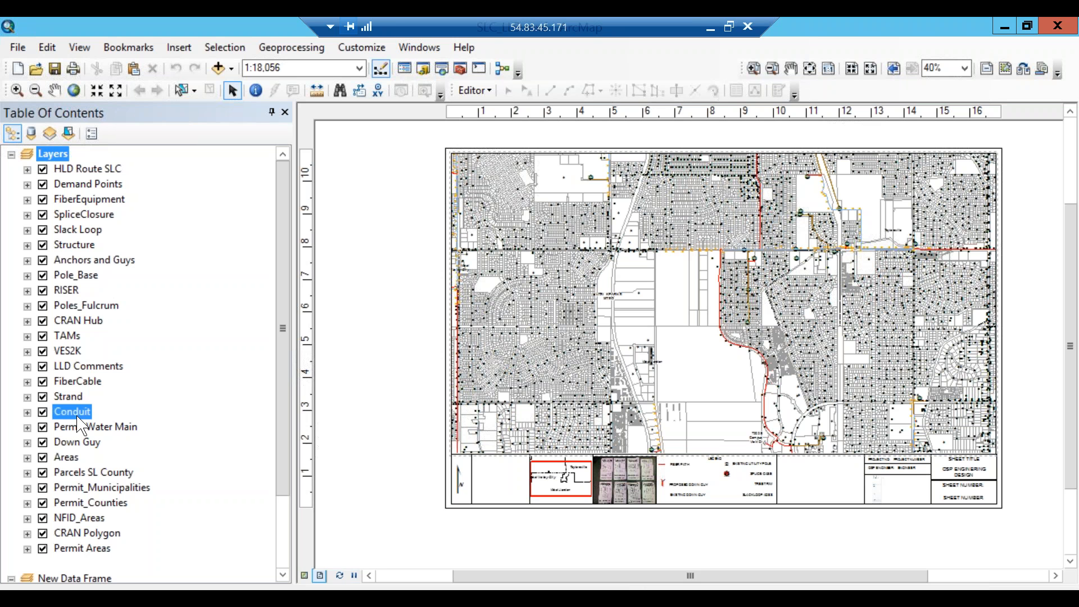
pyautogui.moveTo(79, 414); pyautogui.dragTo(79, 373)
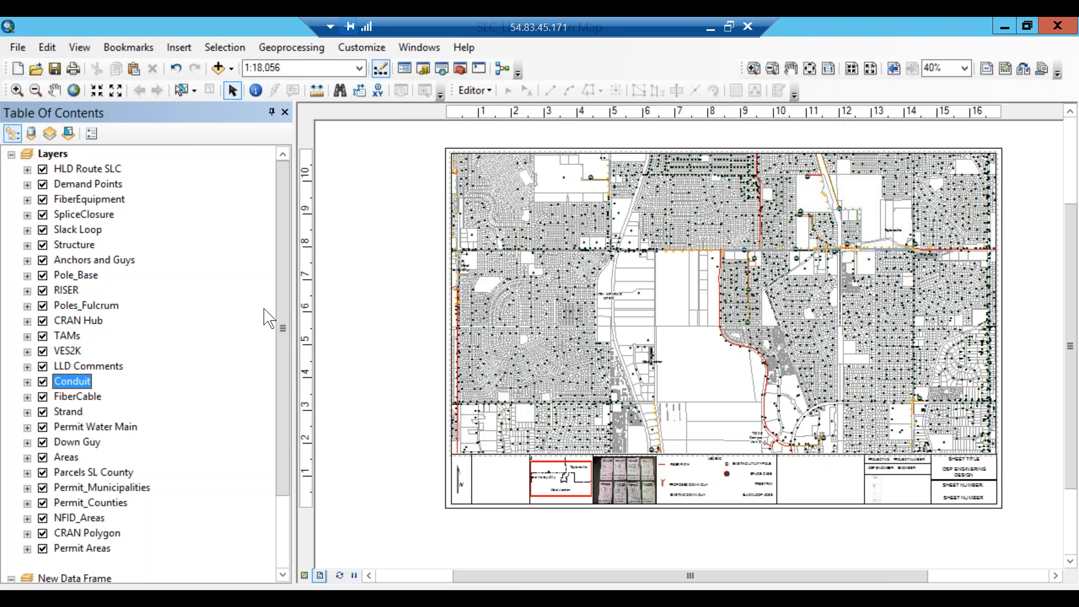
pyautogui.moveTo(285, 326); pyautogui.dragTo(285, 422)
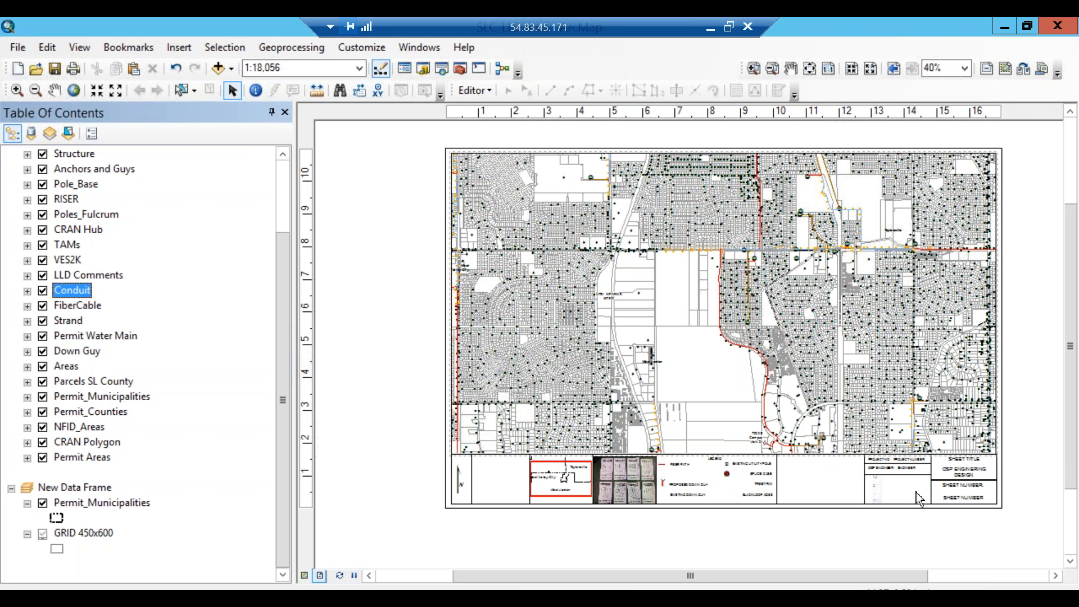
# Select the inset picture in the title block and open its Picture Properties.
pyautogui.scroll(-5, 919, 499)
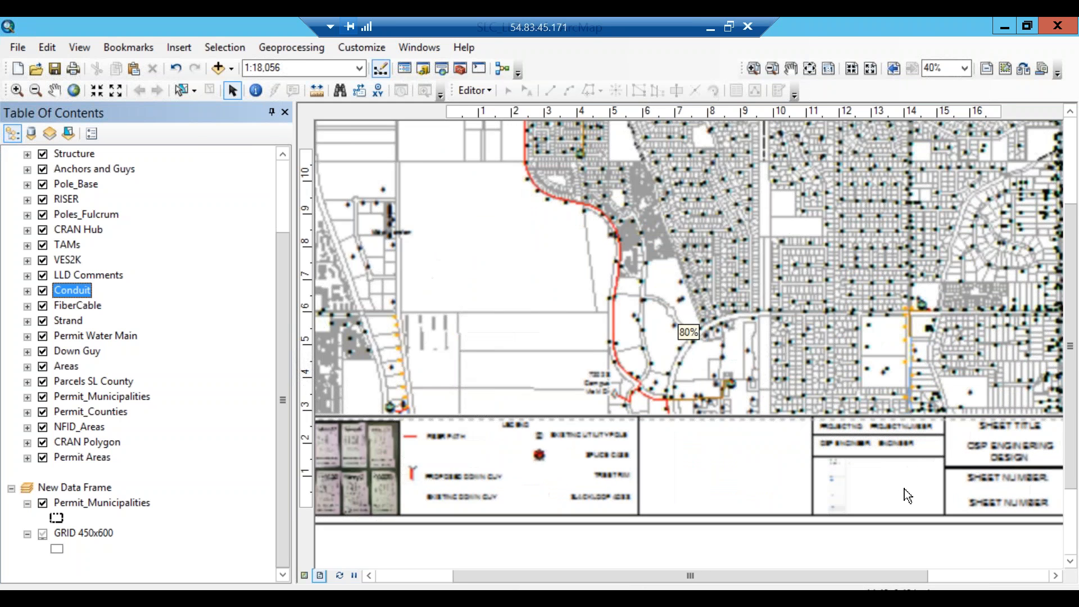
pyautogui.scroll(-1, 907, 496)
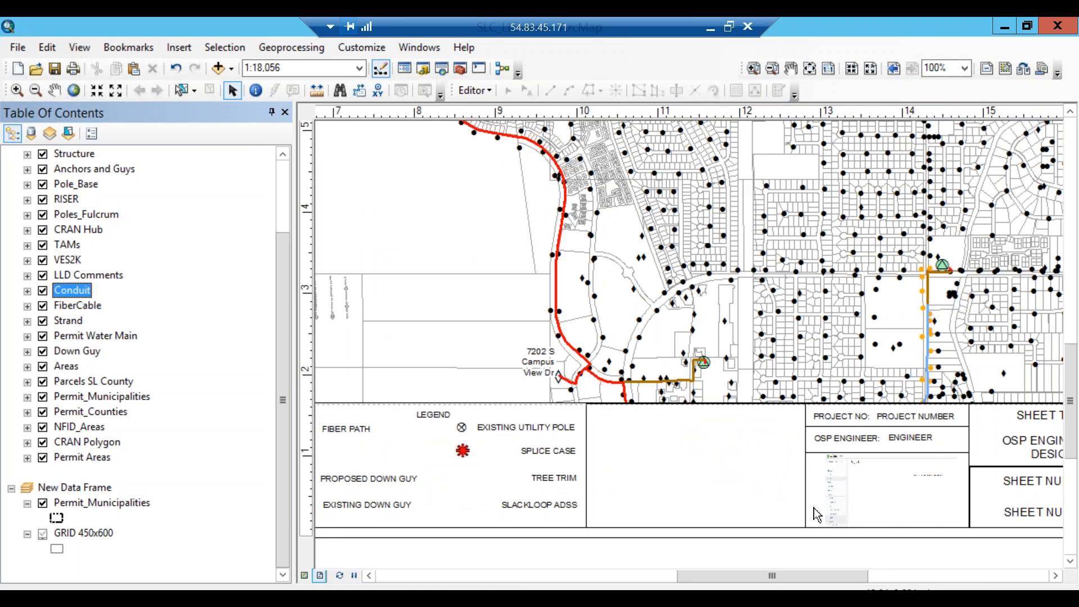
pyautogui.click(887, 497)
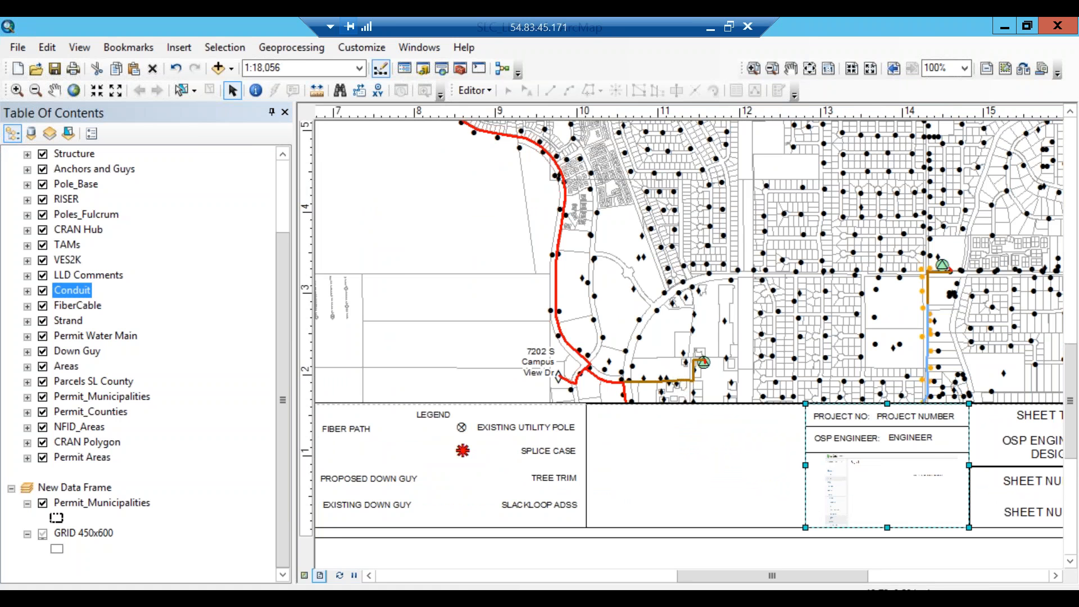
pyautogui.click(881, 488)
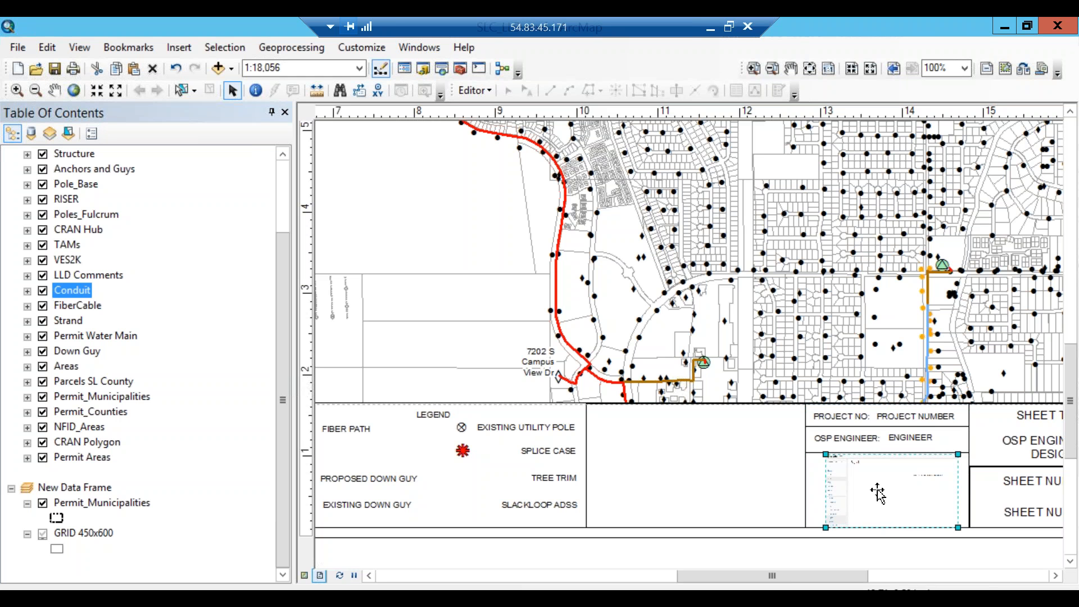
pyautogui.rightClick(877, 492)
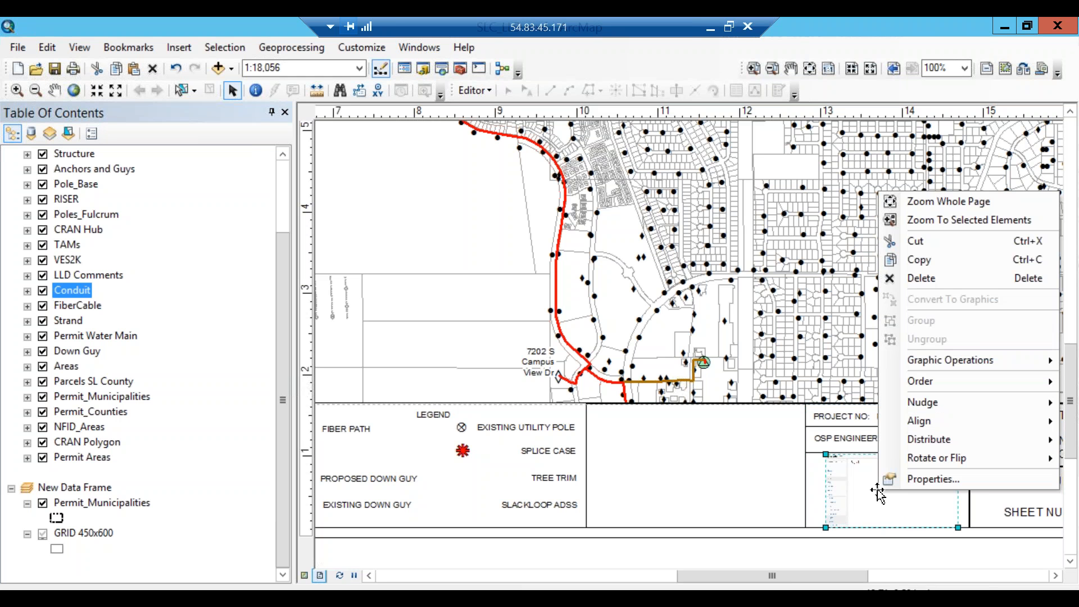
pyautogui.click(936, 479)
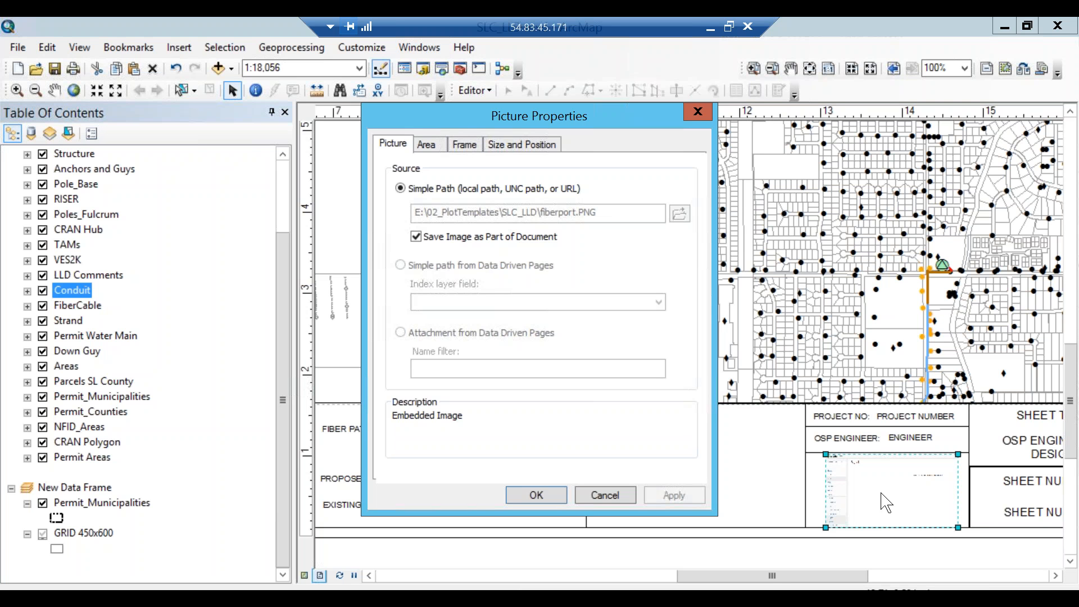
# Cancel the picture settings unchanged and pan the layout left to show the inset map and photo.
pyautogui.click(417, 238)
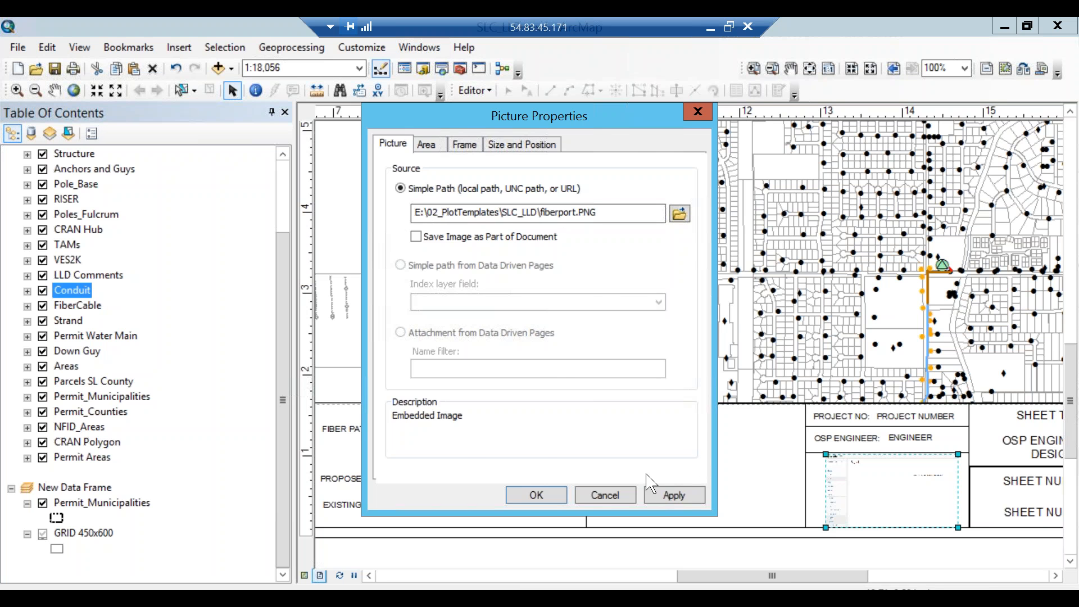
pyautogui.click(605, 495)
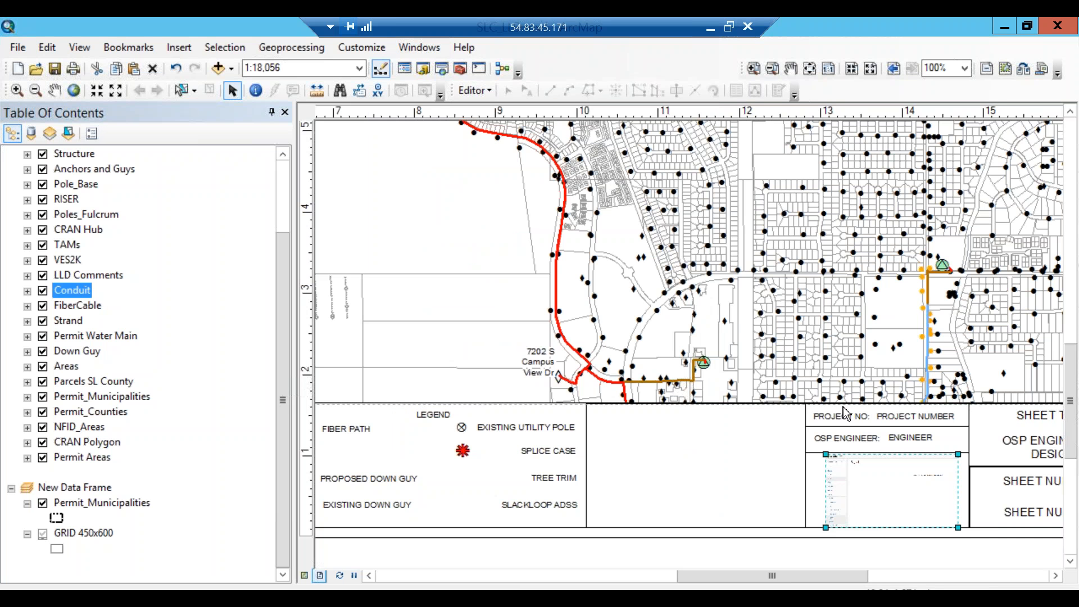
pyautogui.moveTo(824, 575); pyautogui.dragTo(749, 578)
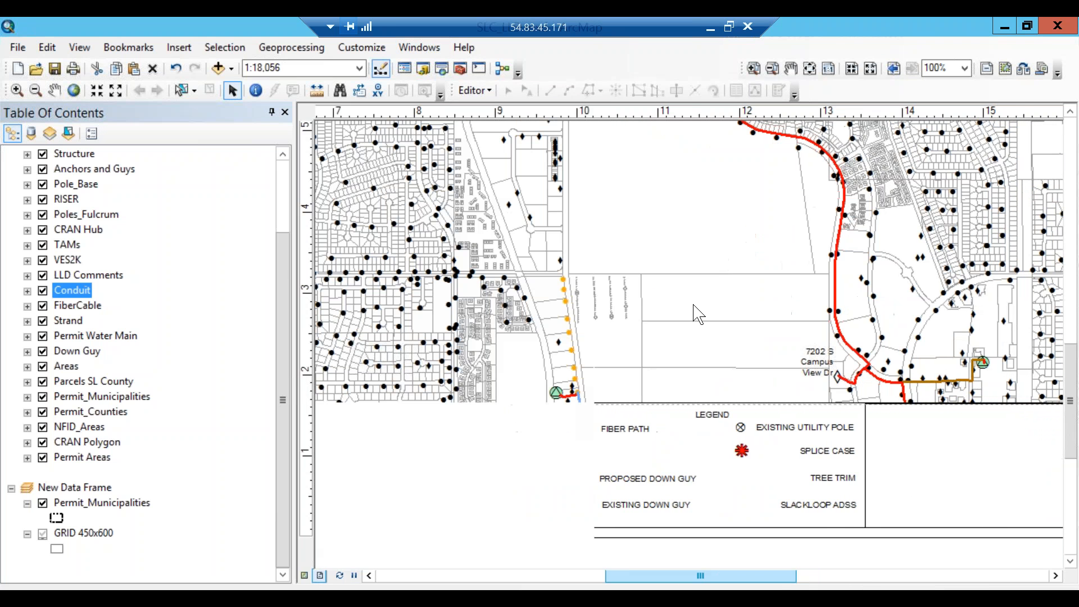
pyautogui.rightClick(684, 266)
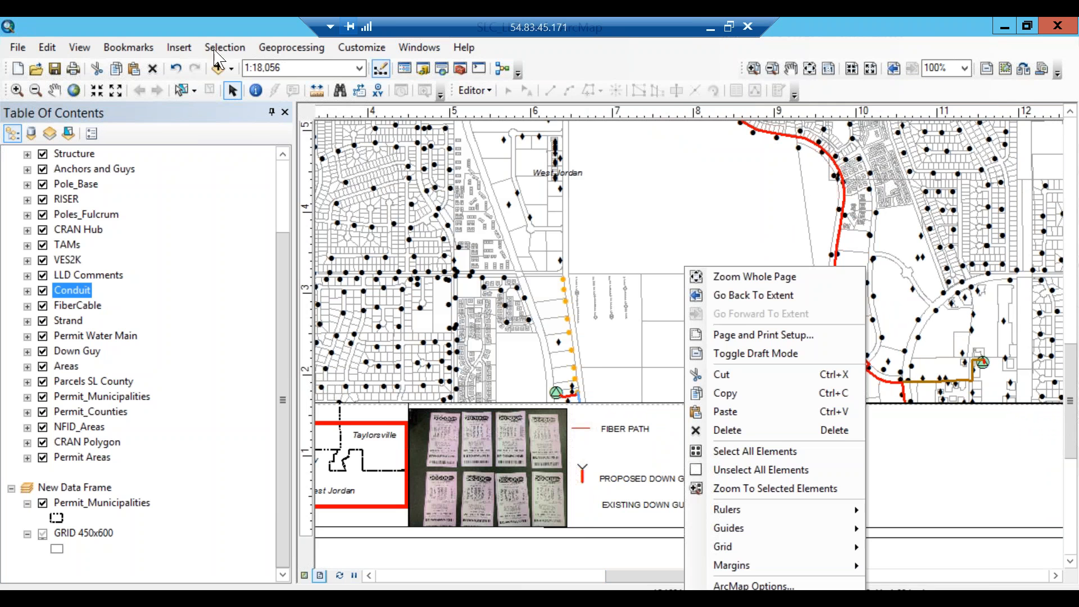
# Open the Legend Wizard from Insert > Legend, review its layer list, then cancel it.
pyautogui.click(178, 48)
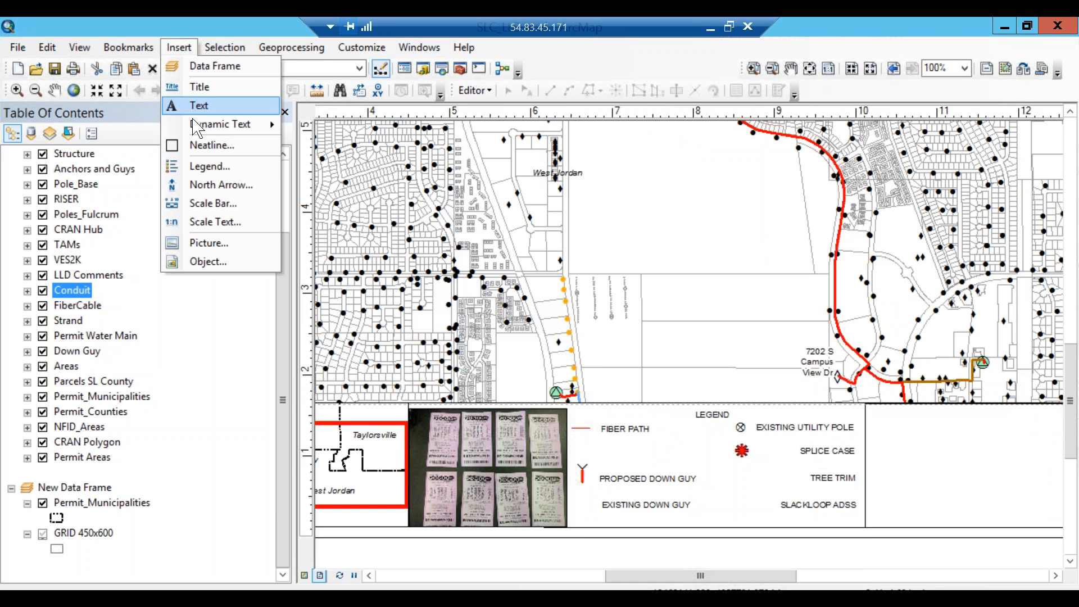
pyautogui.click(211, 166)
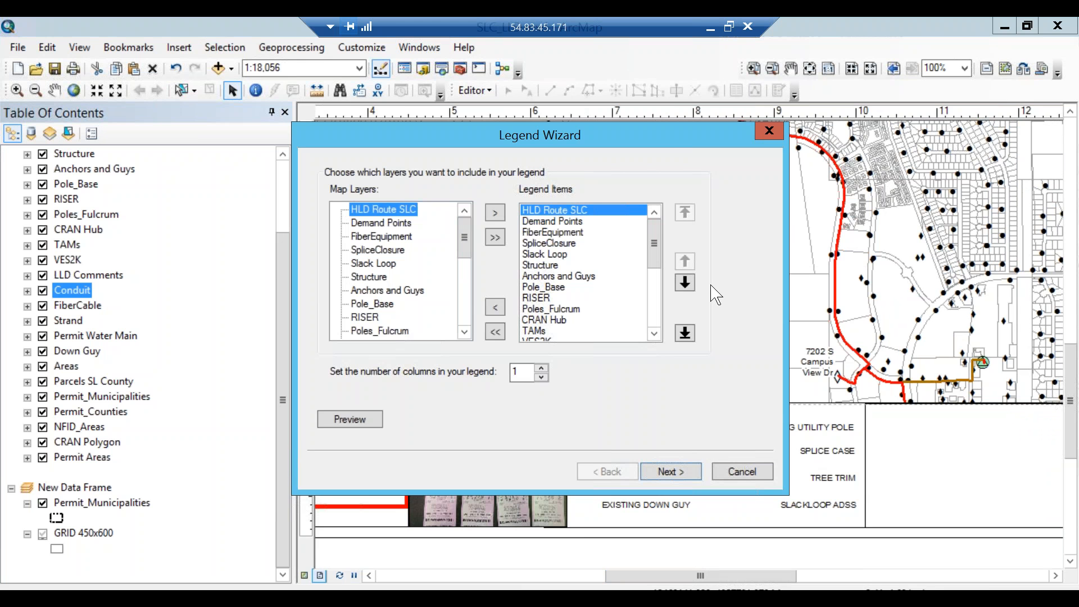
pyautogui.moveTo(641, 132); pyautogui.dragTo(373, 56)
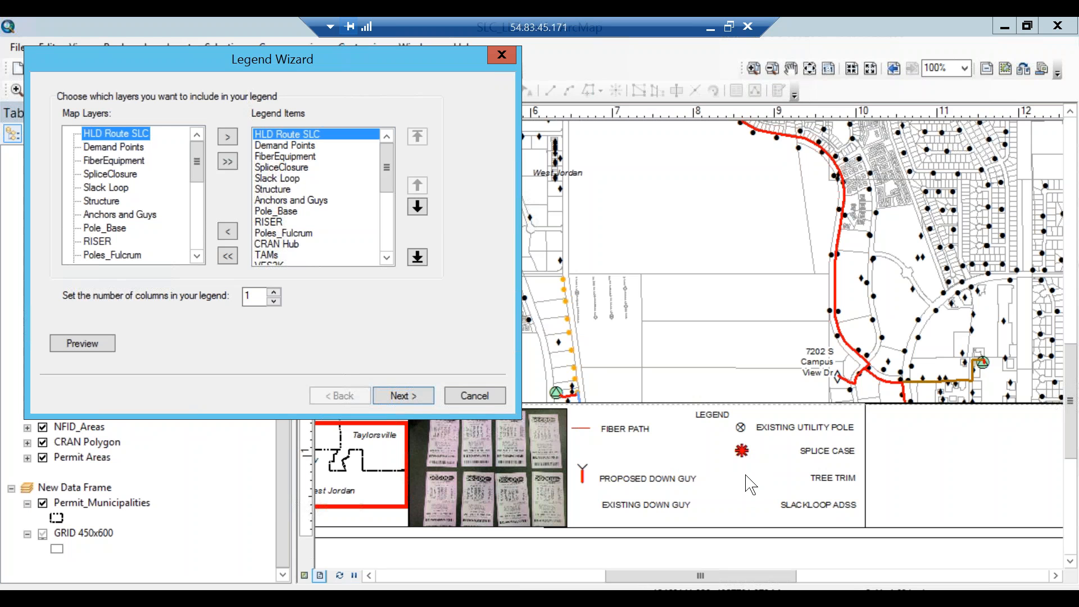
pyautogui.click(464, 396)
# Enlarge the PROPOSED DOWN GUY symbol in the existing legend and select its label.
pyautogui.click(579, 472)
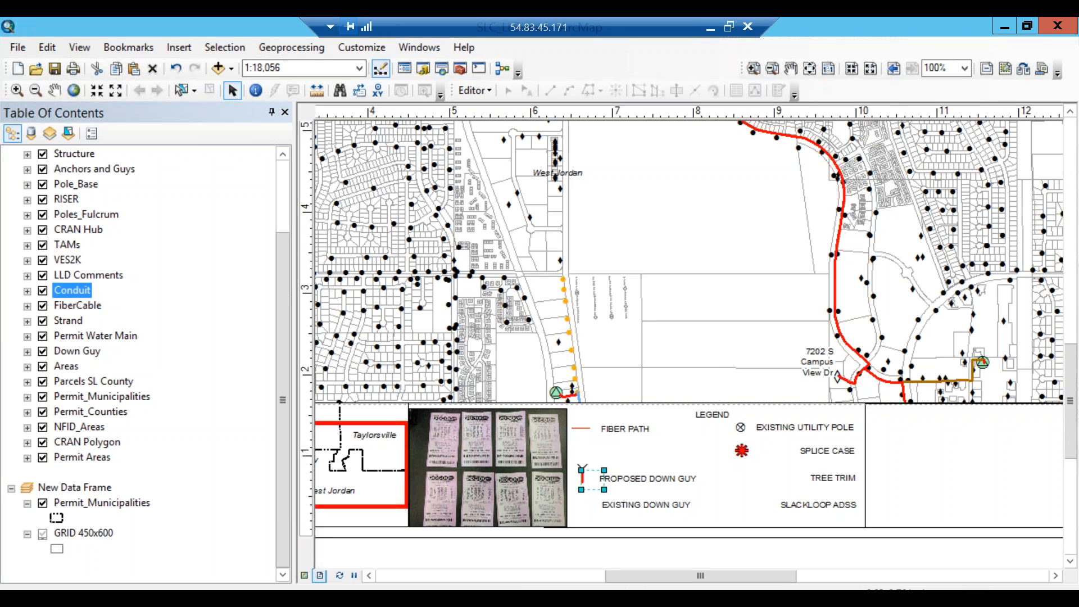
pyautogui.moveTo(605, 471)
pyautogui.mouseDown()
pyautogui.moveTo(642, 435)
pyautogui.moveTo(613, 461)
pyautogui.mouseUp()
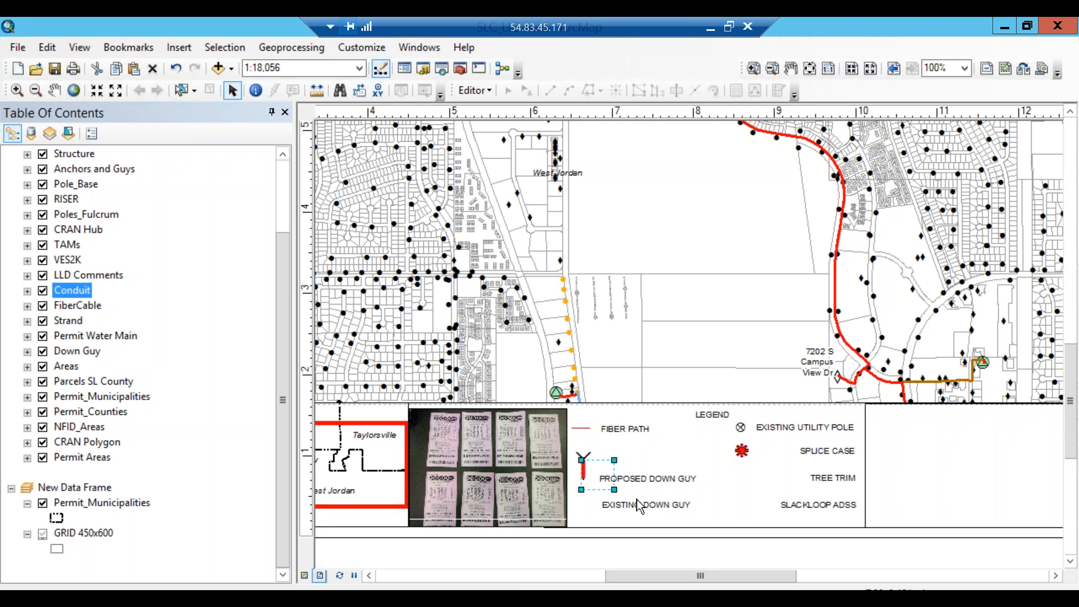
pyautogui.click(649, 483)
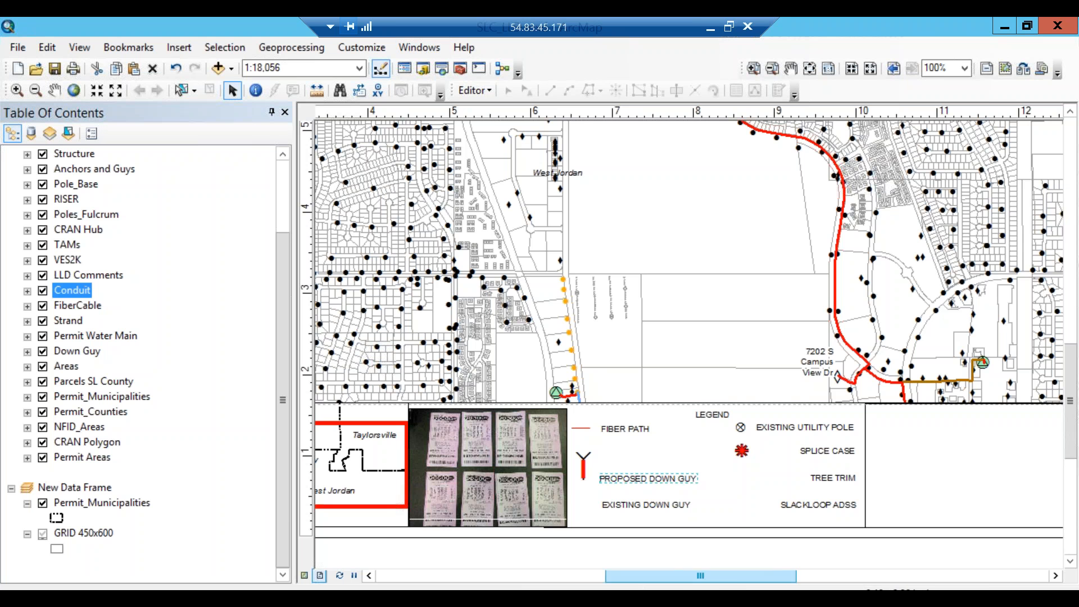
pyautogui.moveTo(770, 582); pyautogui.dragTo(671, 584)
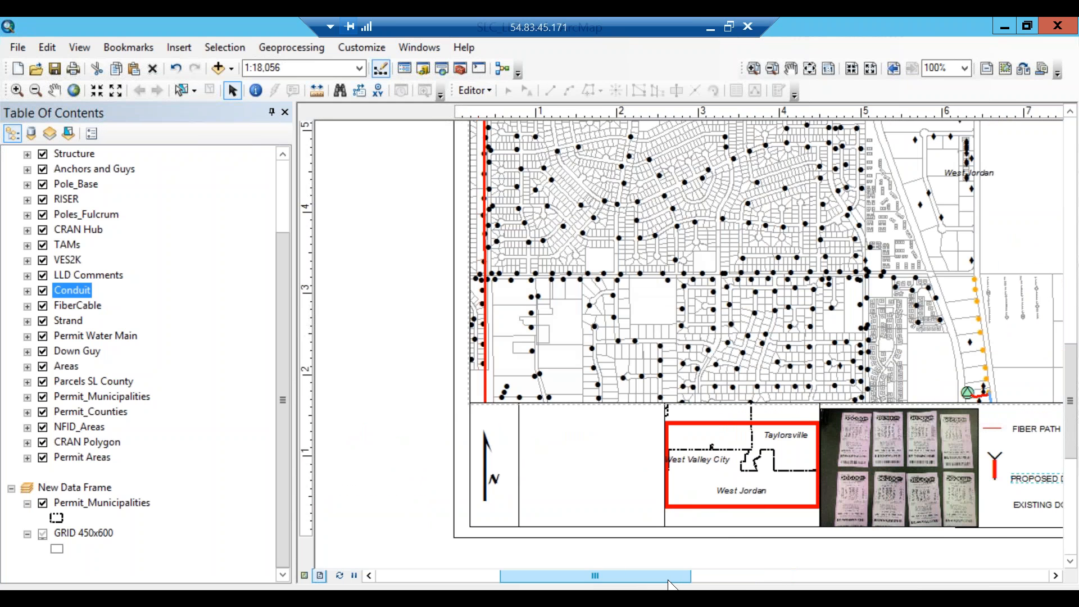
# Pan right to the title block and select the lower SHEET NUMBER placeholder text.
pyautogui.moveTo(681, 584); pyautogui.dragTo(887, 583)
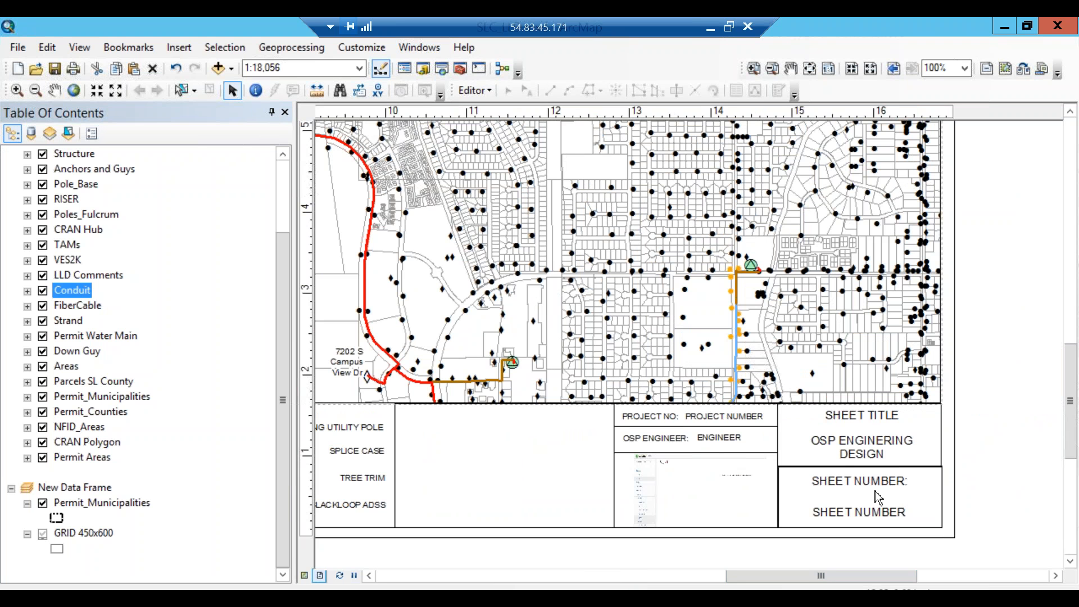
pyautogui.click(865, 486)
pyautogui.click(868, 423)
pyautogui.click(886, 483)
pyautogui.click(858, 512)
pyautogui.doubleClick(860, 512)
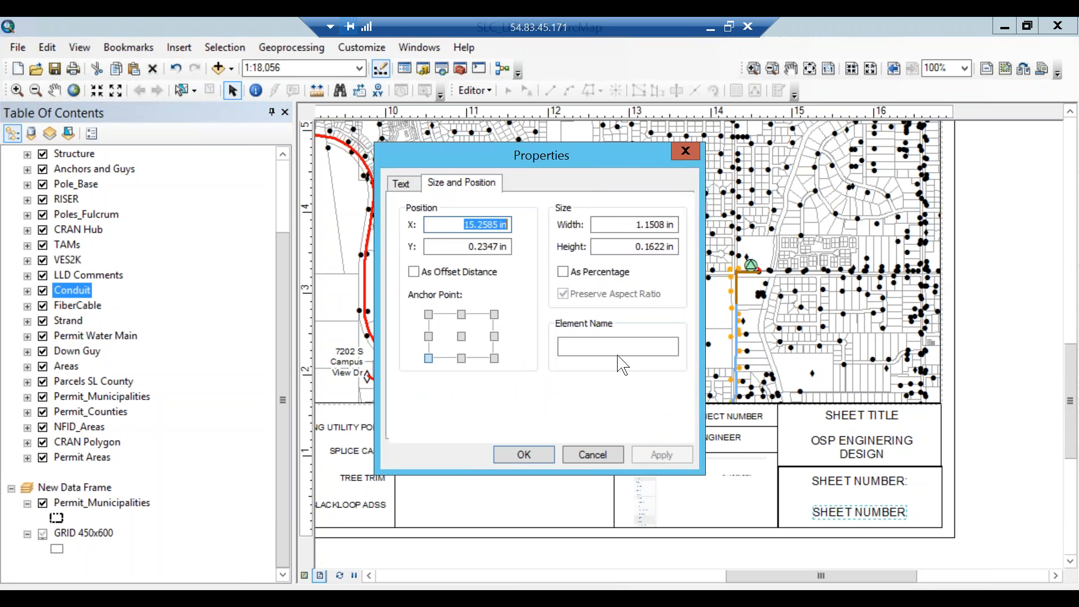
pyautogui.click(622, 350)
pyautogui.write('SHEET NUMBER')
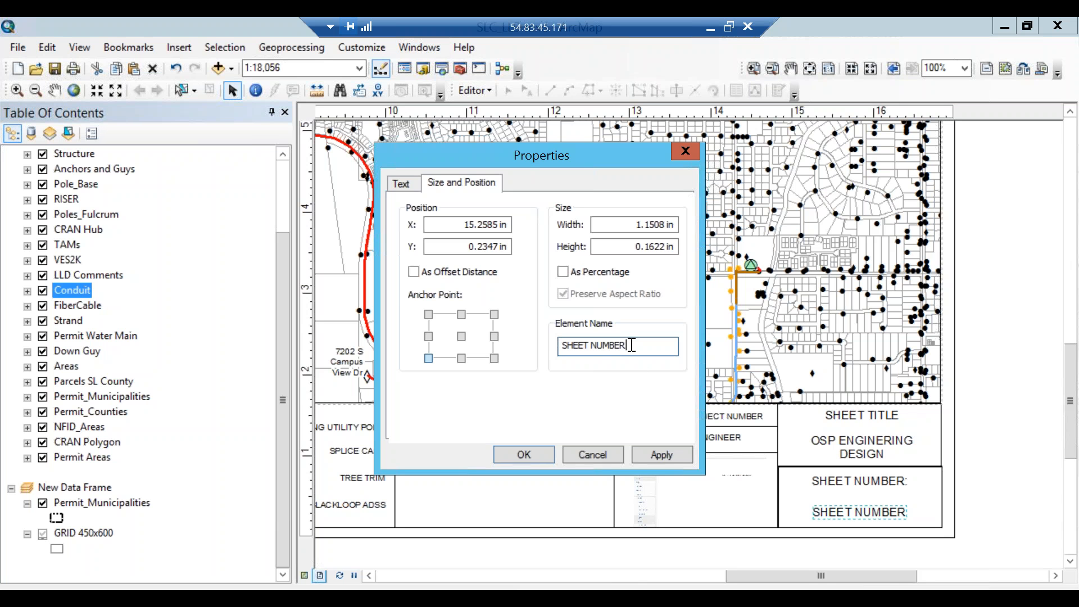
pyautogui.click(864, 426)
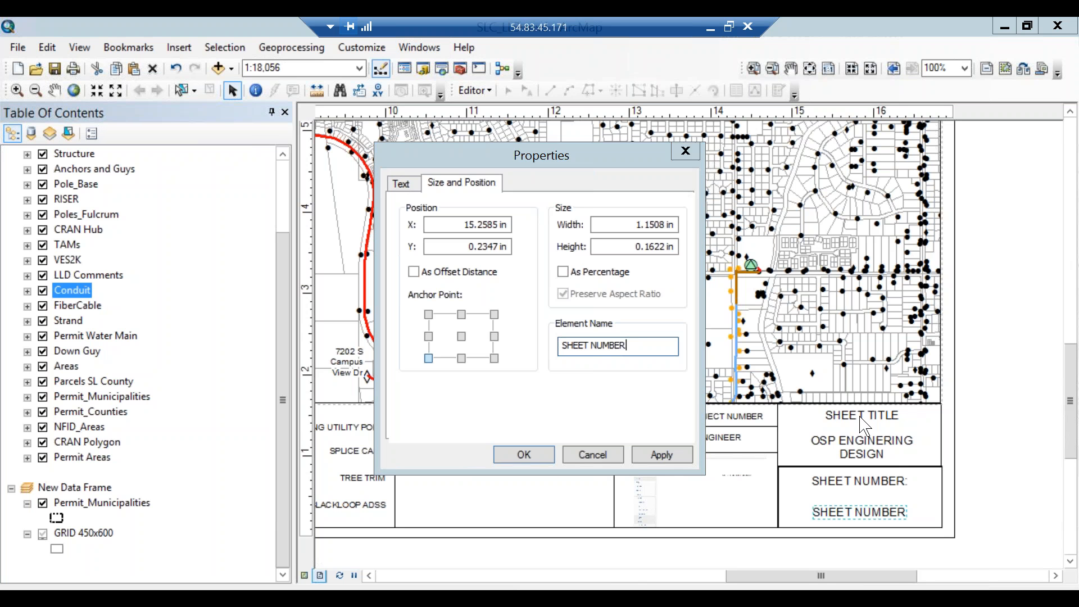
pyautogui.moveTo(629, 346); pyautogui.dragTo(598, 349)
pyautogui.press('BackSpace')
pyautogui.press('BackSpace')
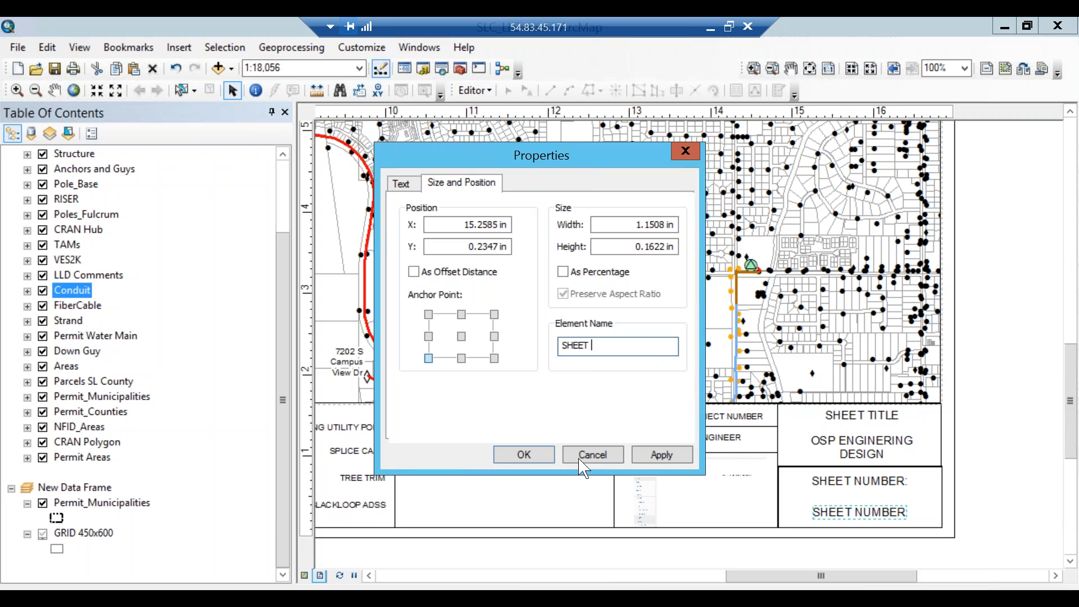
pyautogui.click(592, 456)
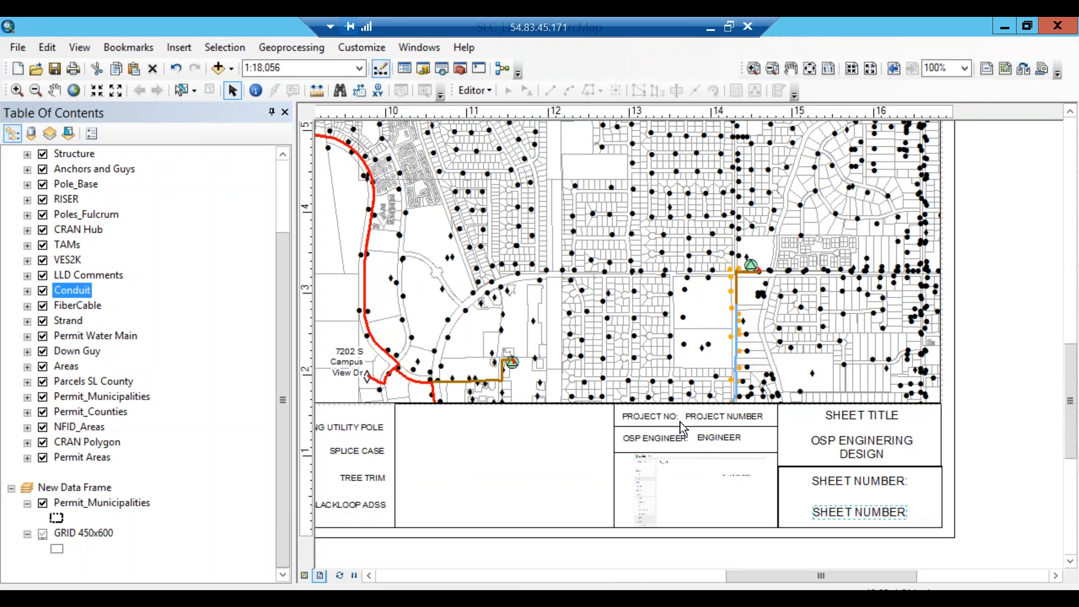
# Inspect the PROJECT NUMBER and OSP ENGINEER title-block fields, then bring the 3-GIS Admin login forward.
pyautogui.click(730, 423)
pyautogui.click(673, 441)
pyautogui.click(671, 438)
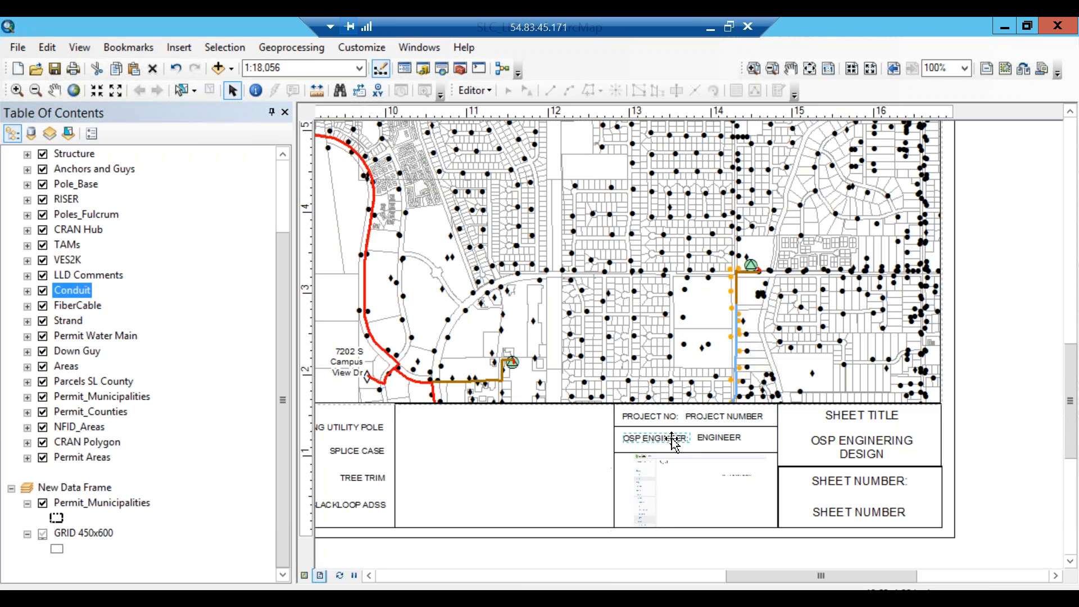
pyautogui.click(721, 437)
pyautogui.moveTo(838, 576); pyautogui.dragTo(794, 587)
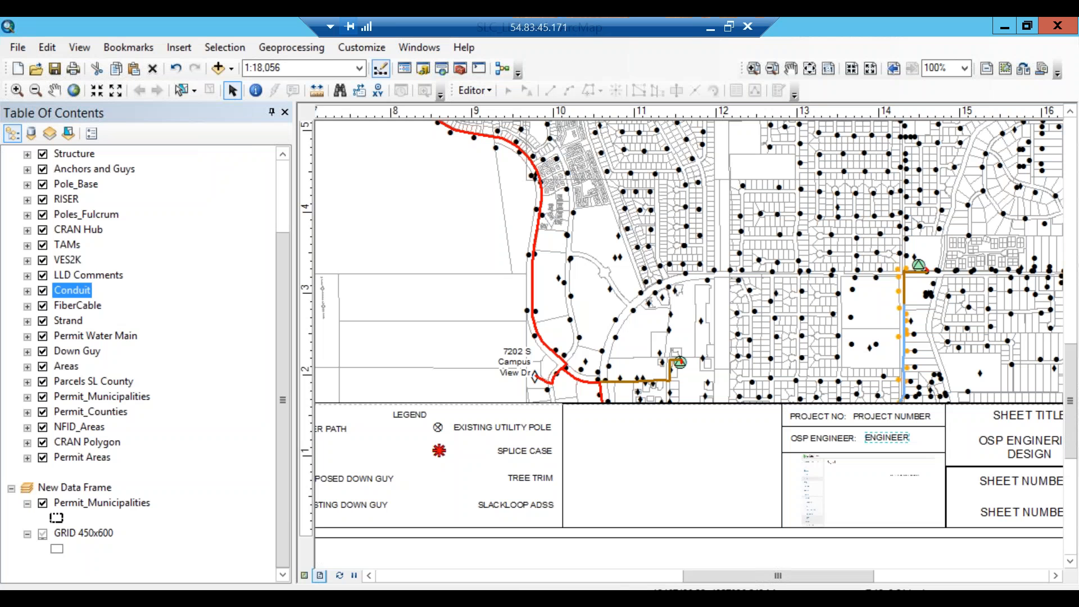
pyautogui.moveTo(0, 107); pyautogui.dragTo(506, 18)
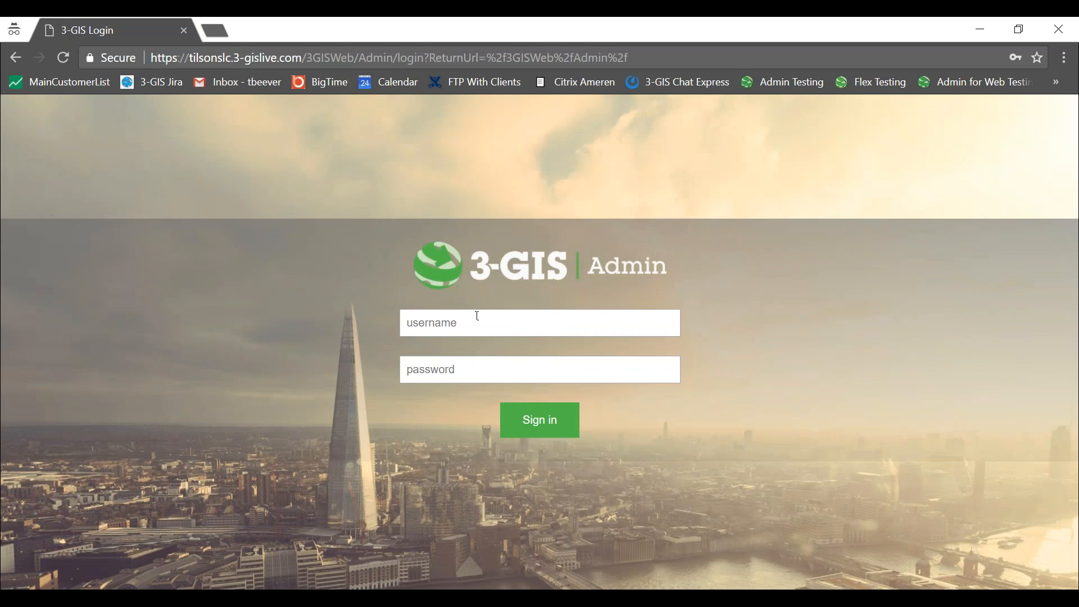
# Sign in to 3-GIS Admin with the saved credentials and open Tools > Plotting.
pyautogui.click(465, 329)
pyautogui.click(423, 240)
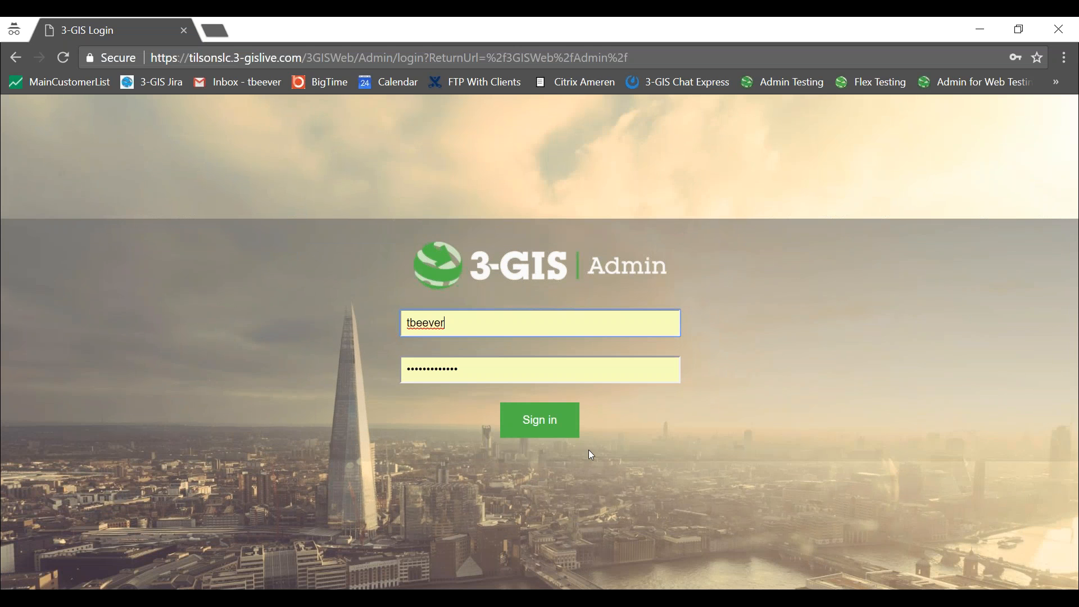
pyautogui.click(550, 425)
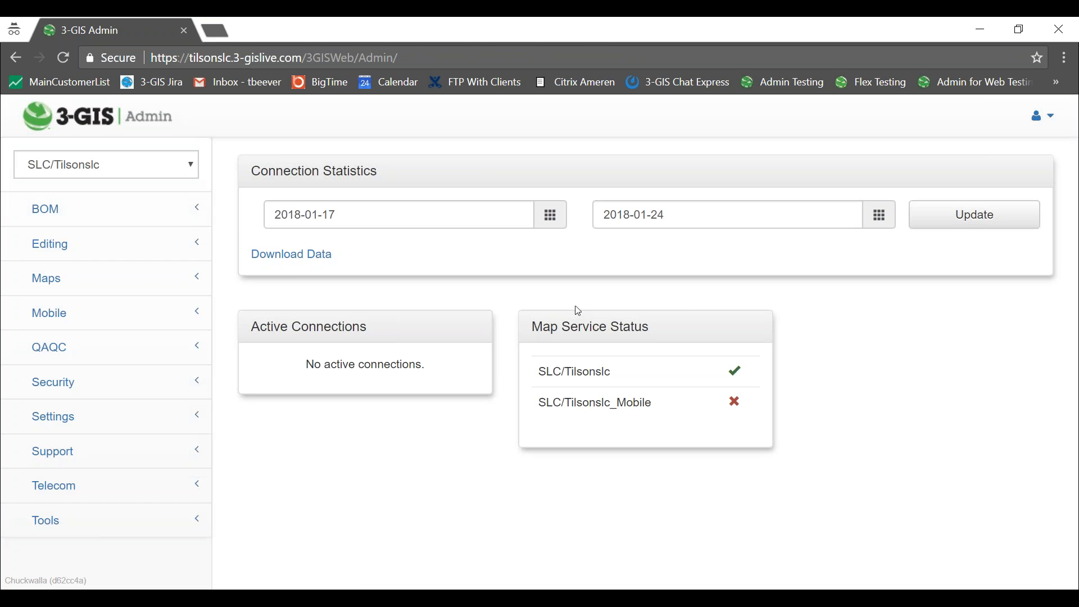
pyautogui.click(70, 518)
pyautogui.scroll(-4, 148, 464)
pyautogui.click(81, 475)
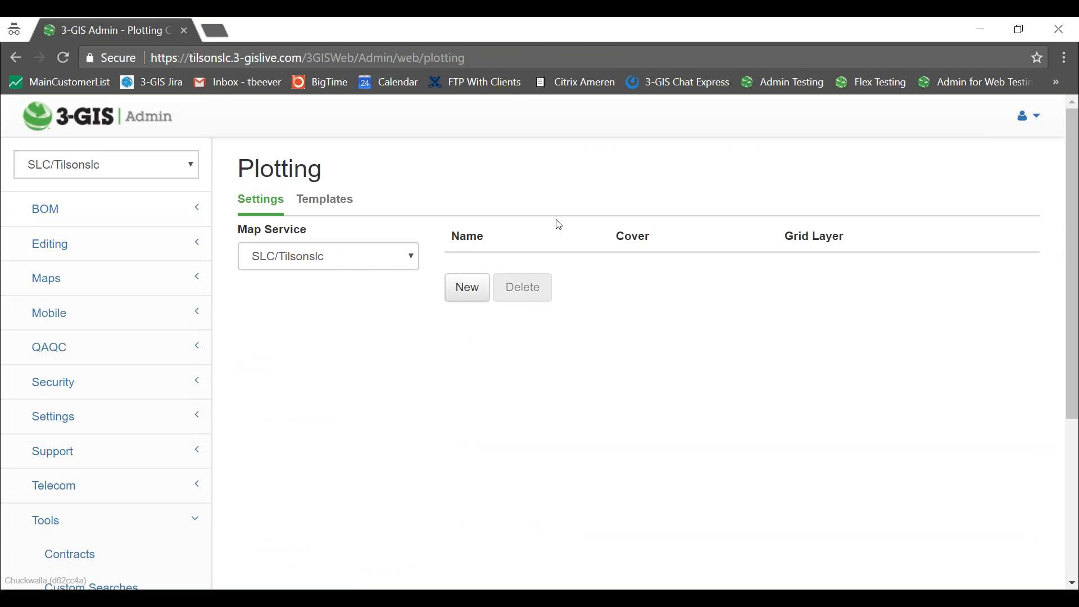
# In the Templates list, select DSizePlot_withbasemap.mxd, then return to ArcMap on the remote desktop.
pyautogui.click(328, 205)
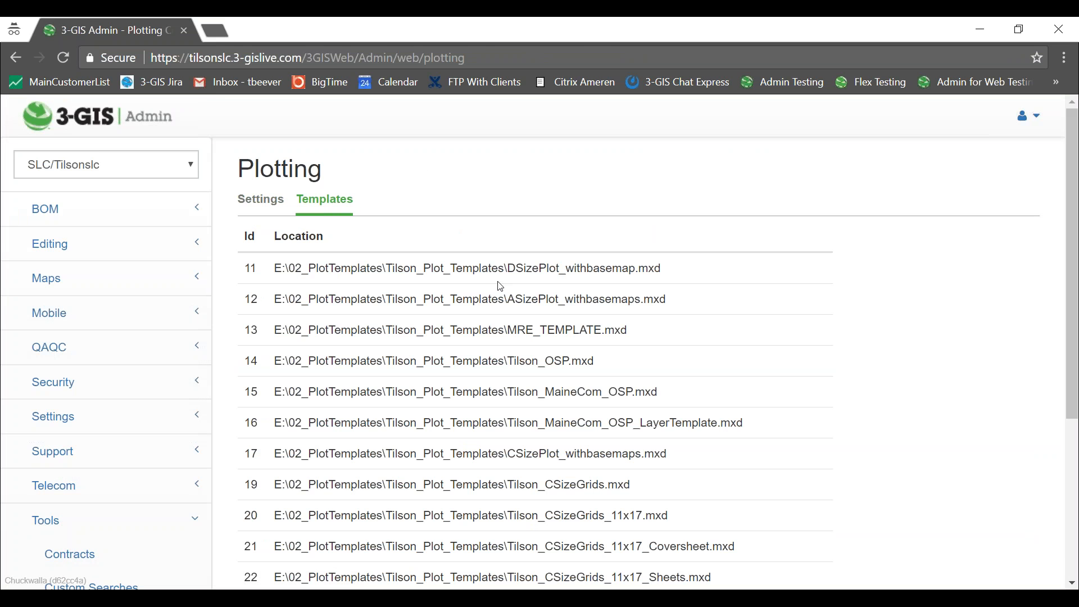
pyautogui.scroll(-3, 561, 284)
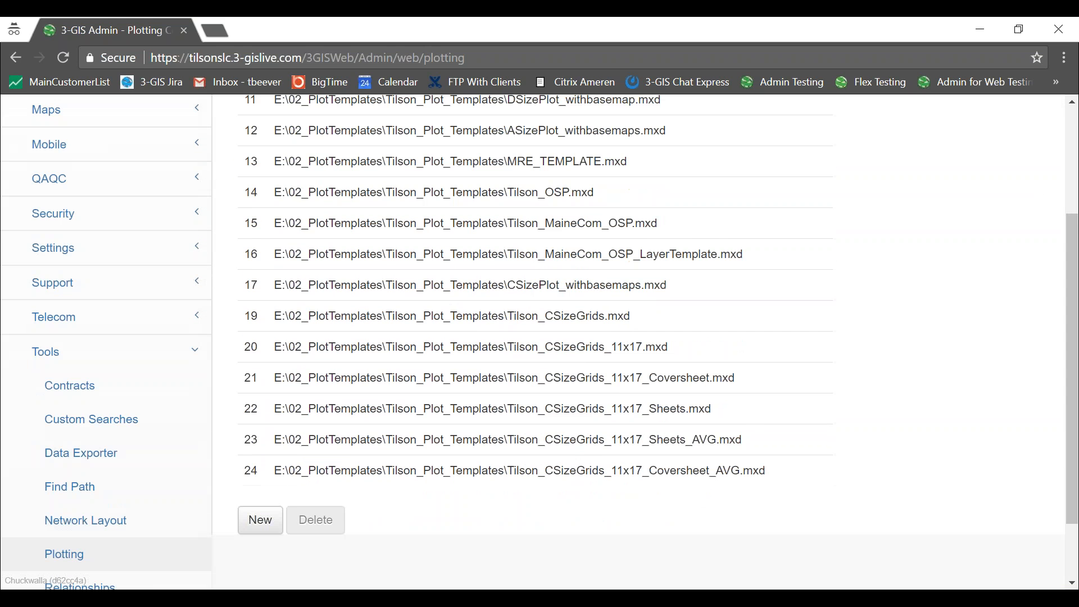
pyautogui.scroll(-1, 621, 389)
pyautogui.click(621, 387)
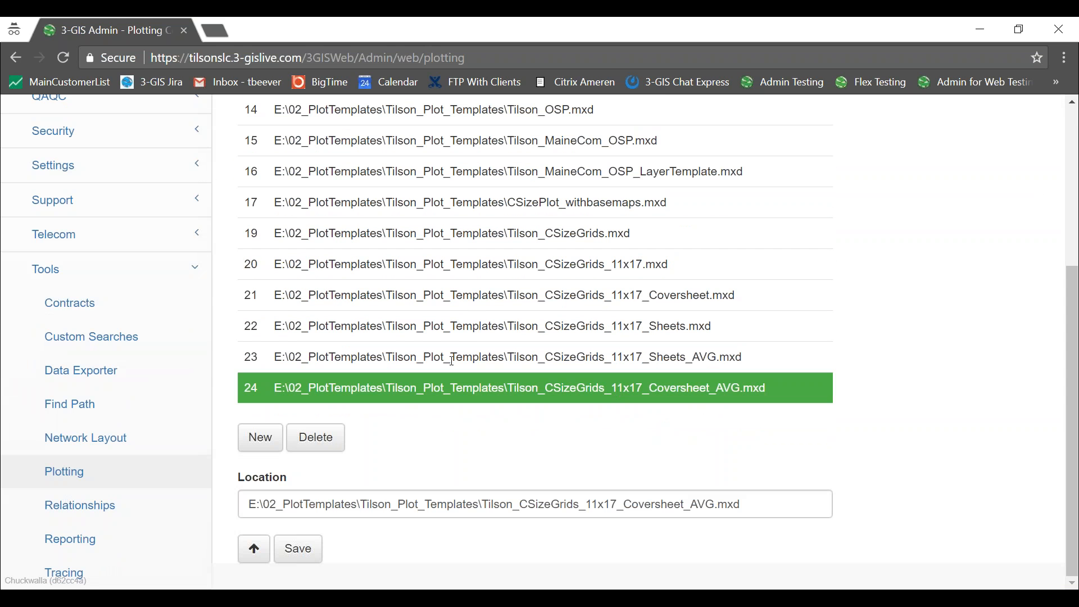
pyautogui.scroll(4, 450, 345)
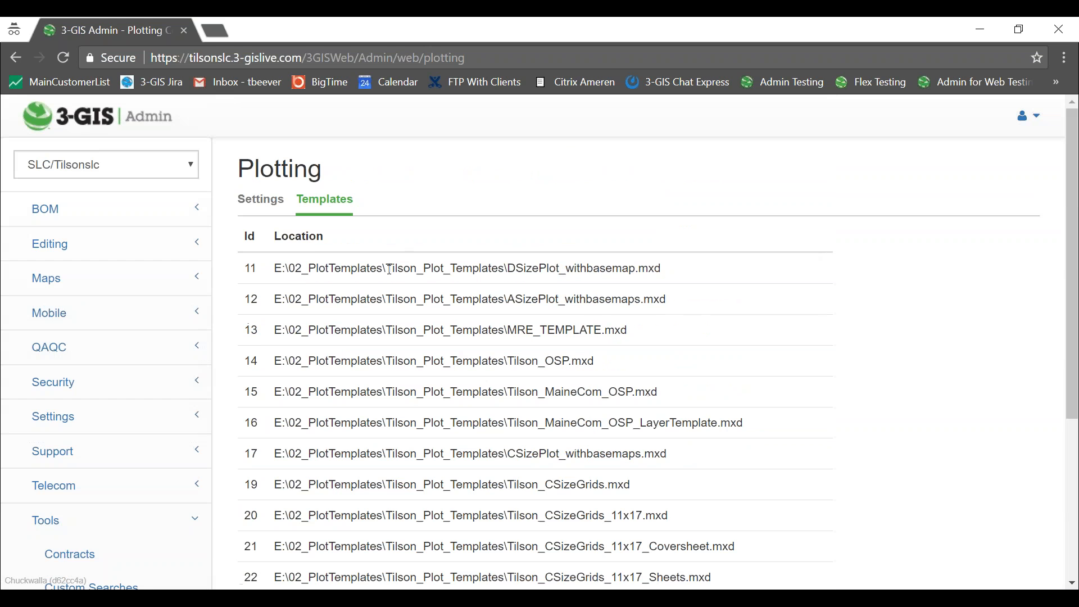
pyautogui.click(390, 269)
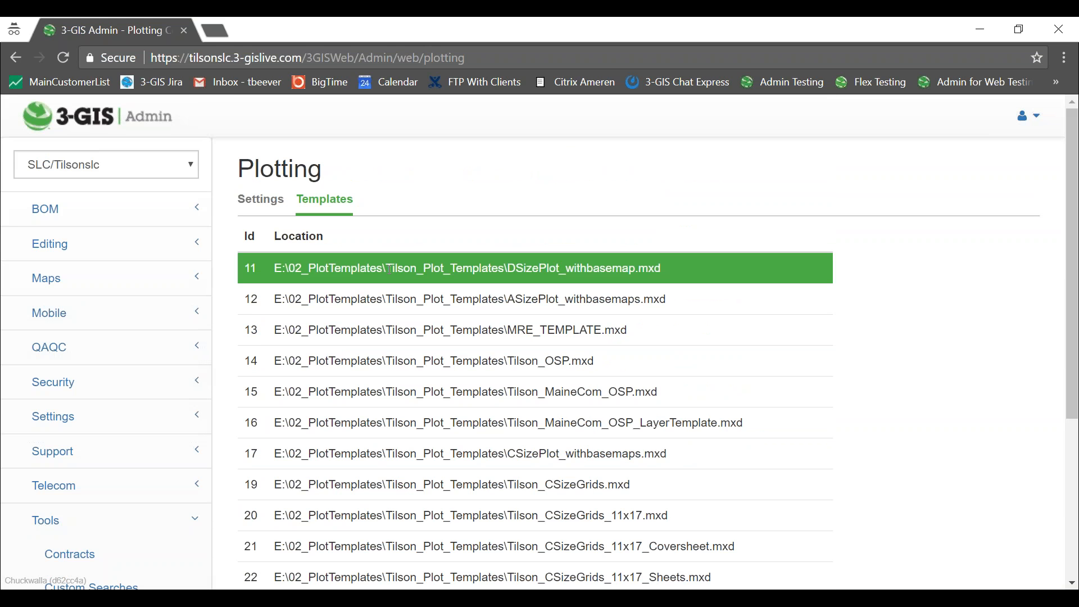
pyautogui.click(393, 298)
pyautogui.click(398, 281)
pyautogui.scroll(-5, 581, 298)
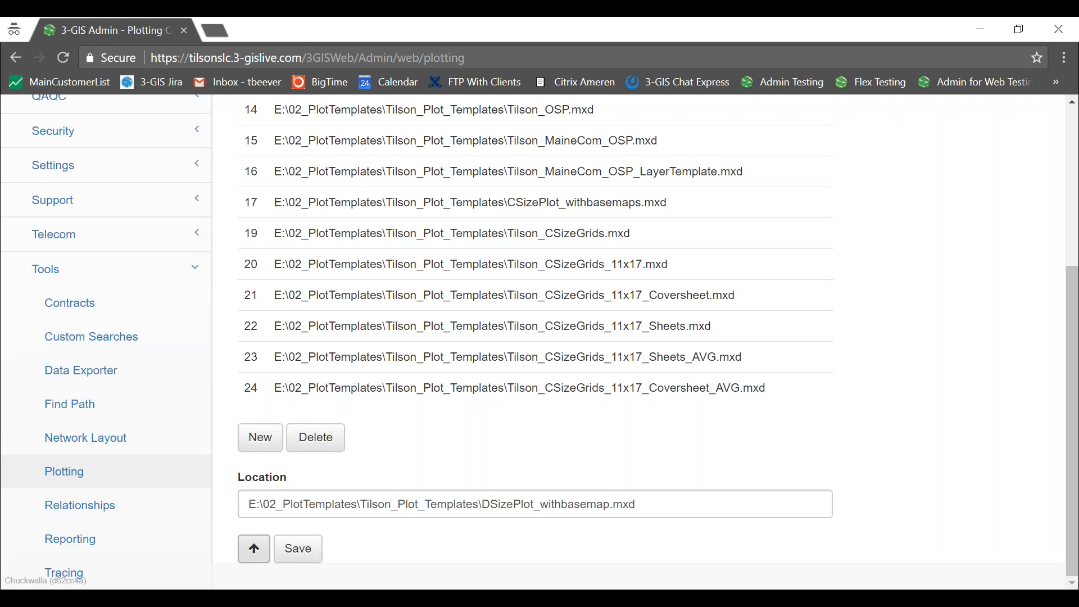
pyautogui.hotkey('alt', 'Tab')
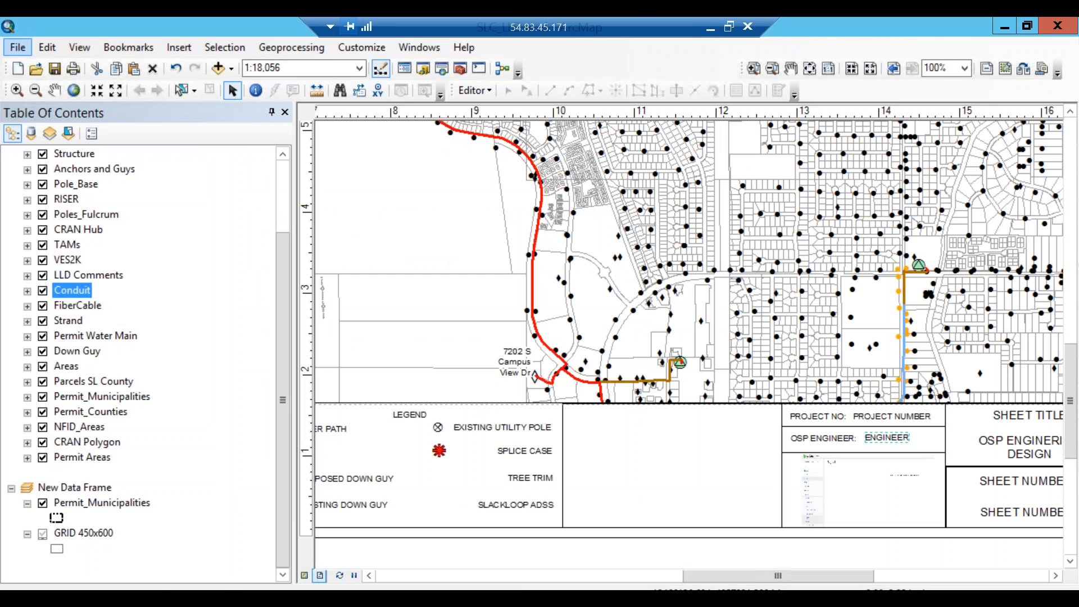
# Copy the E:\02_PlotTemplates\SLC_LLD path from the Explorer address bar and switch back to Chrome.
pyautogui.click(1010, 26)
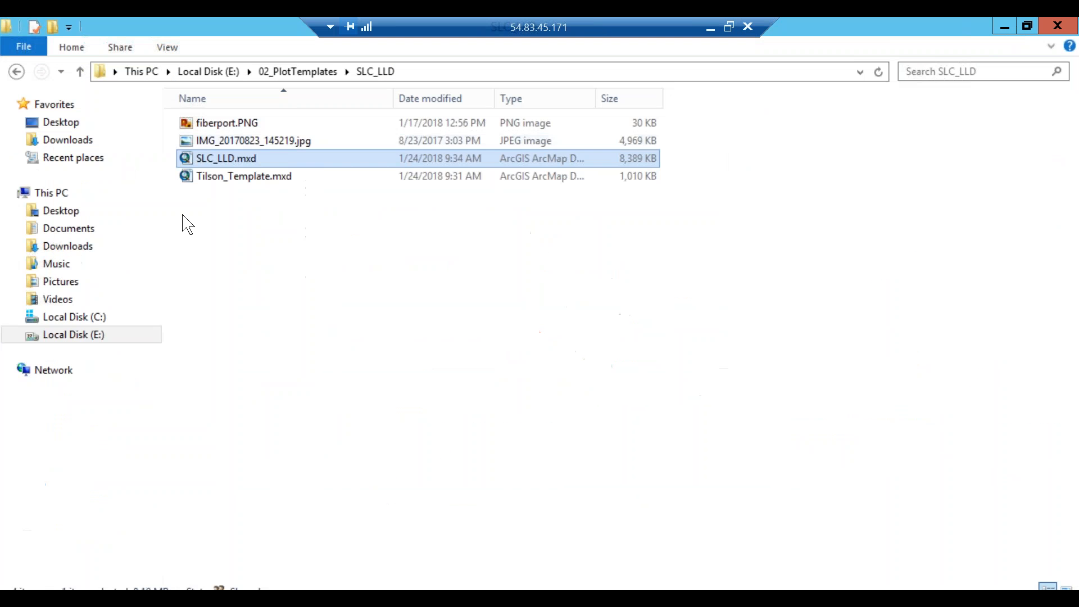
pyautogui.click(444, 72)
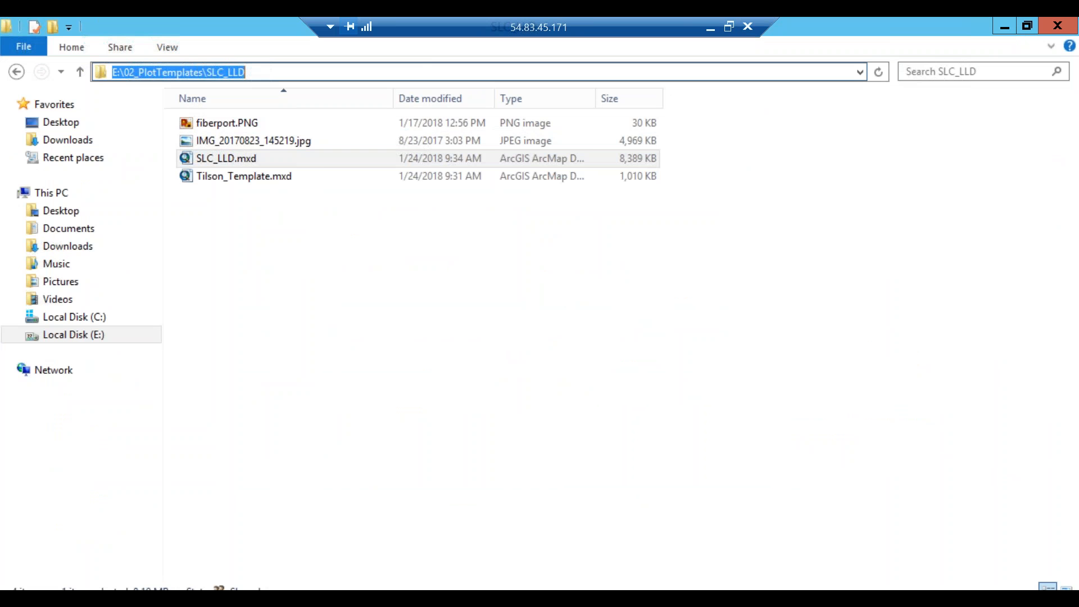
pyautogui.rightClick(214, 68)
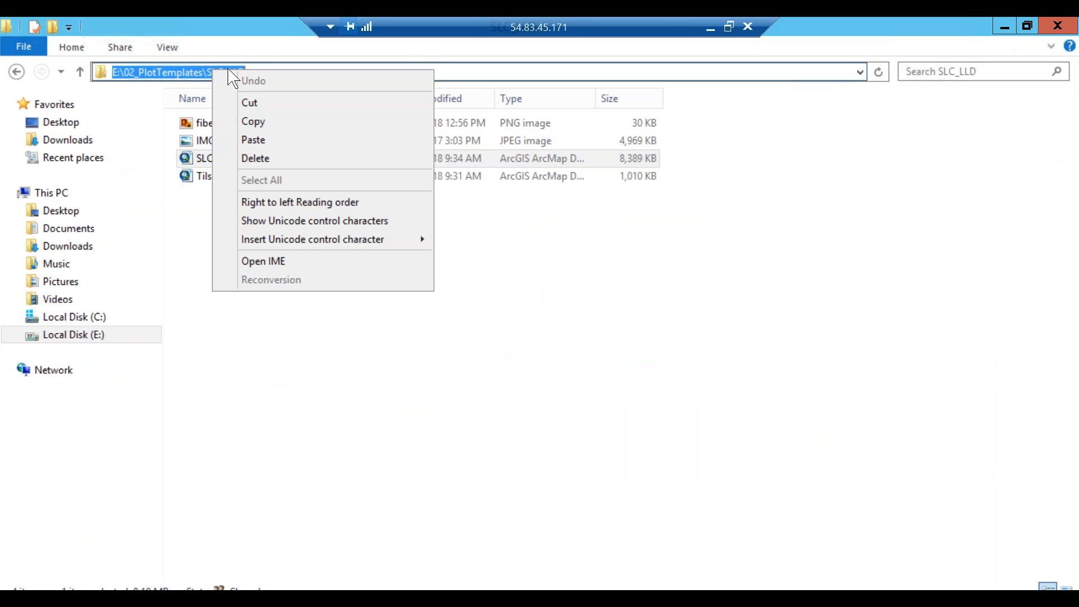
pyautogui.click(273, 121)
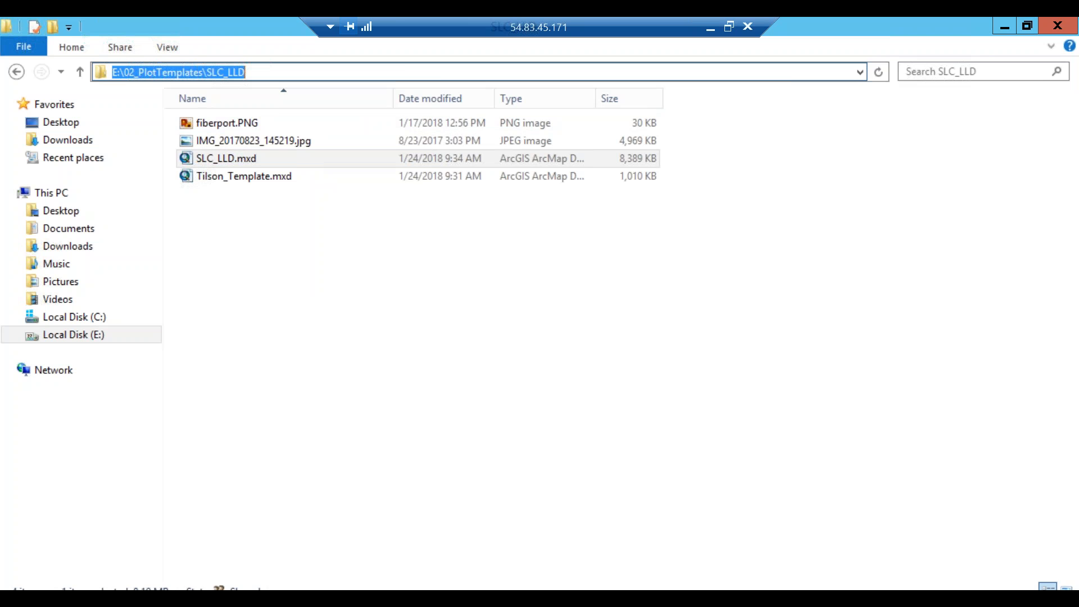
pyautogui.hotkey('alt', 'Tab')
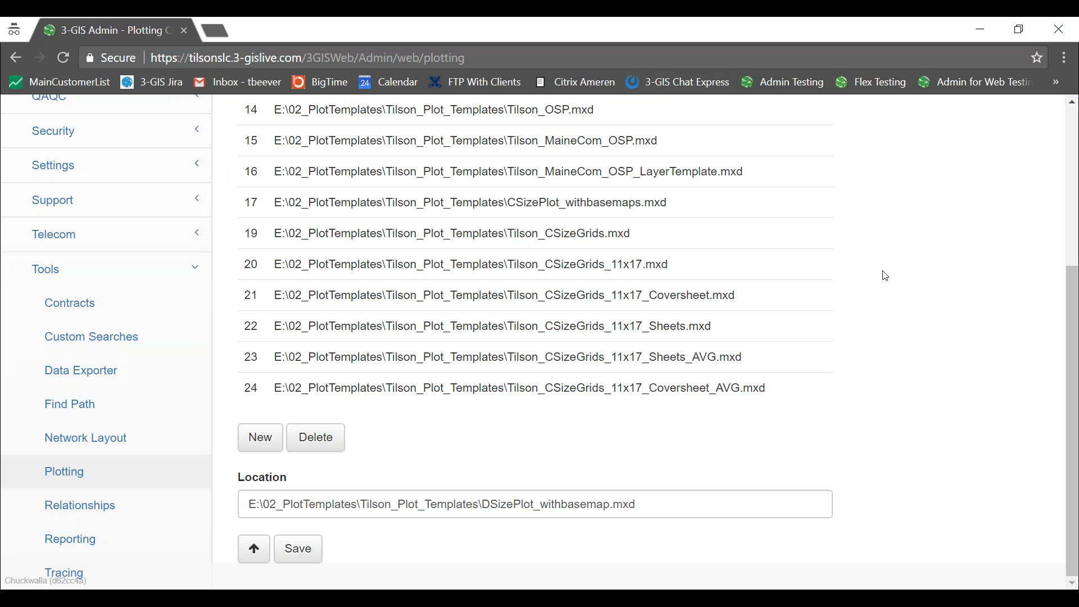
# Start a new plot template and paste the SLC_LLD folder path into its location.
pyautogui.scroll(5, 870, 260)
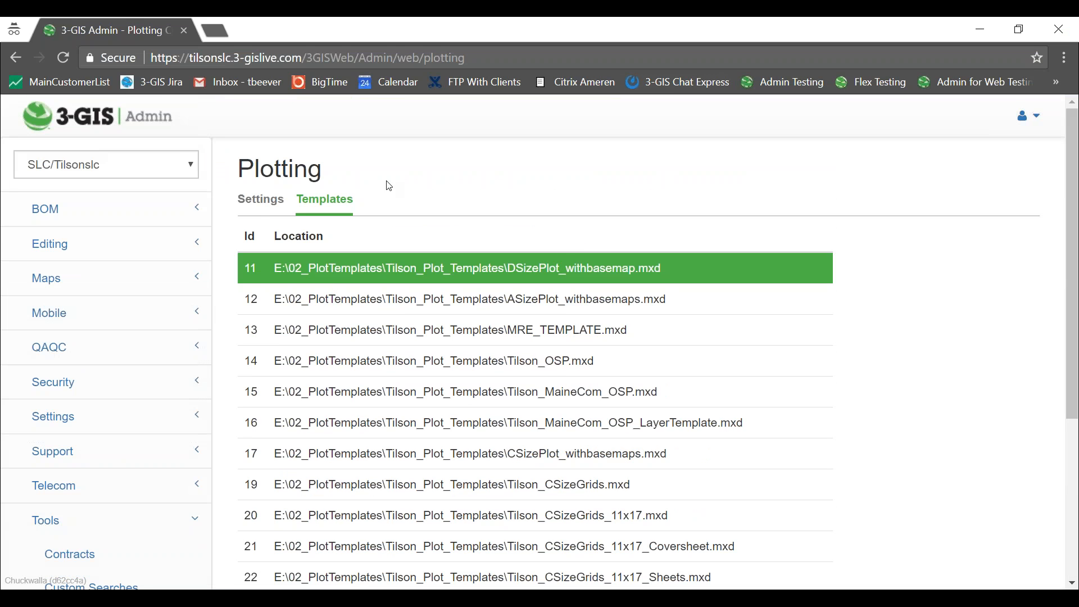
pyautogui.click(259, 204)
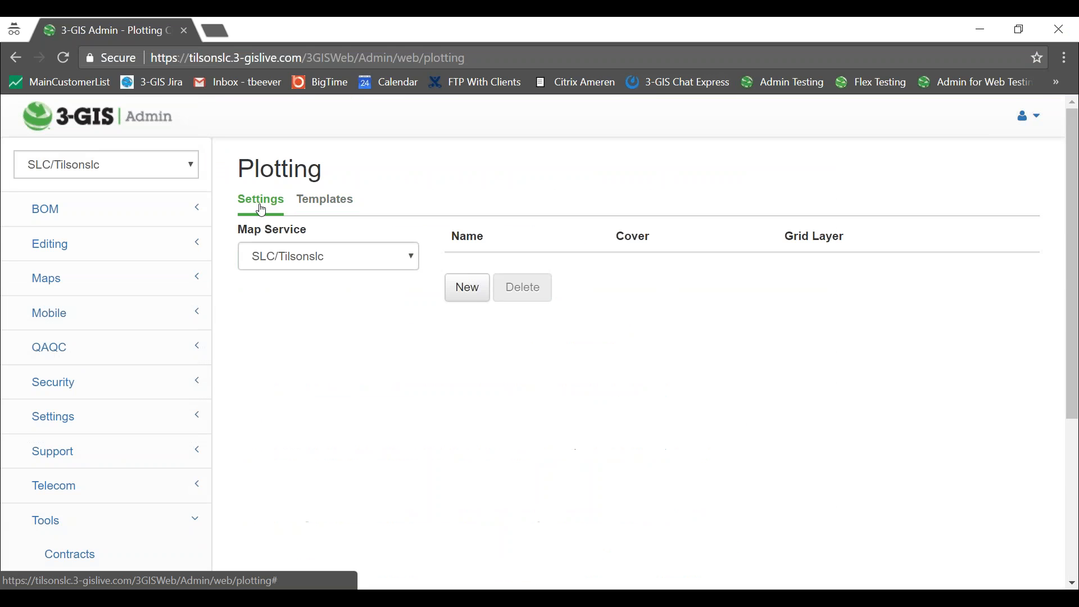
pyautogui.click(331, 204)
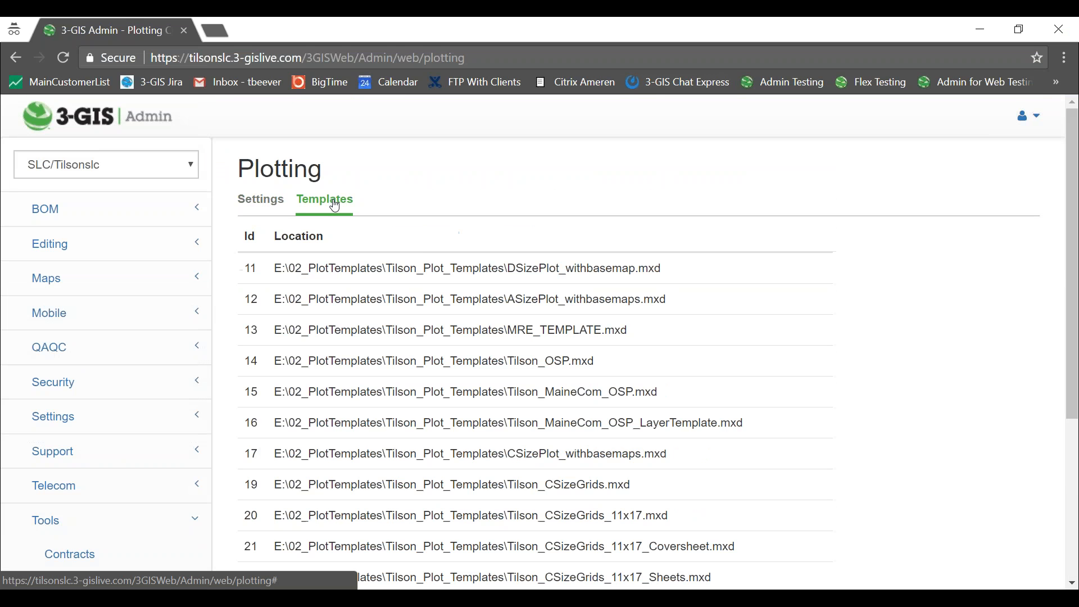
pyautogui.scroll(-5, 935, 148)
pyautogui.click(266, 446)
pyautogui.click(309, 499)
pyautogui.hotkey('ctrl', 'v')
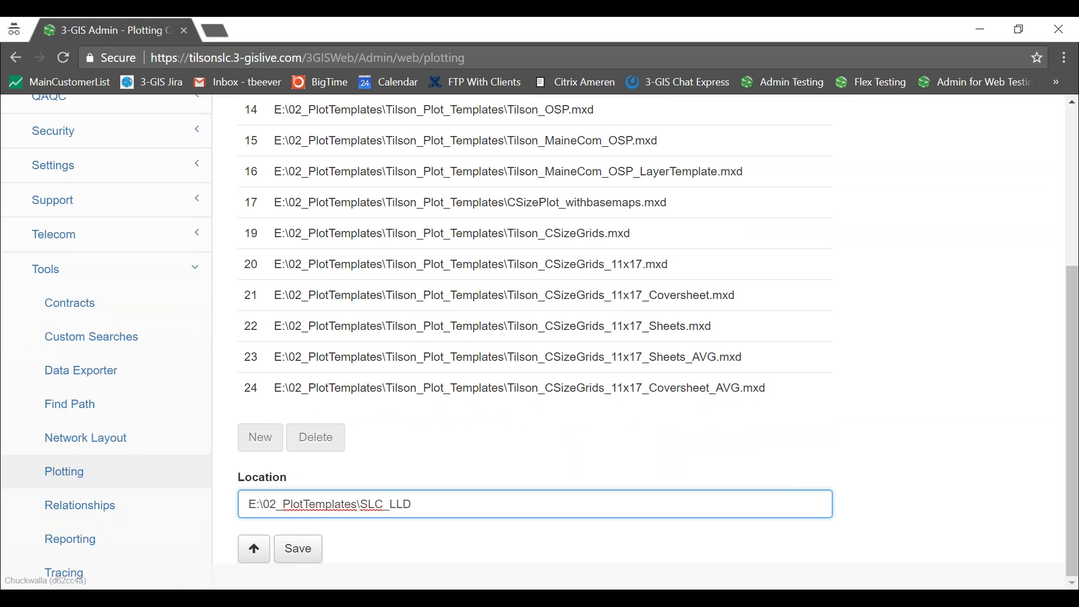
# Append \SLC_LLD.mxd, copied from Explorer, to the location and save template 25.
pyautogui.hotkey('alt', 'Tab')
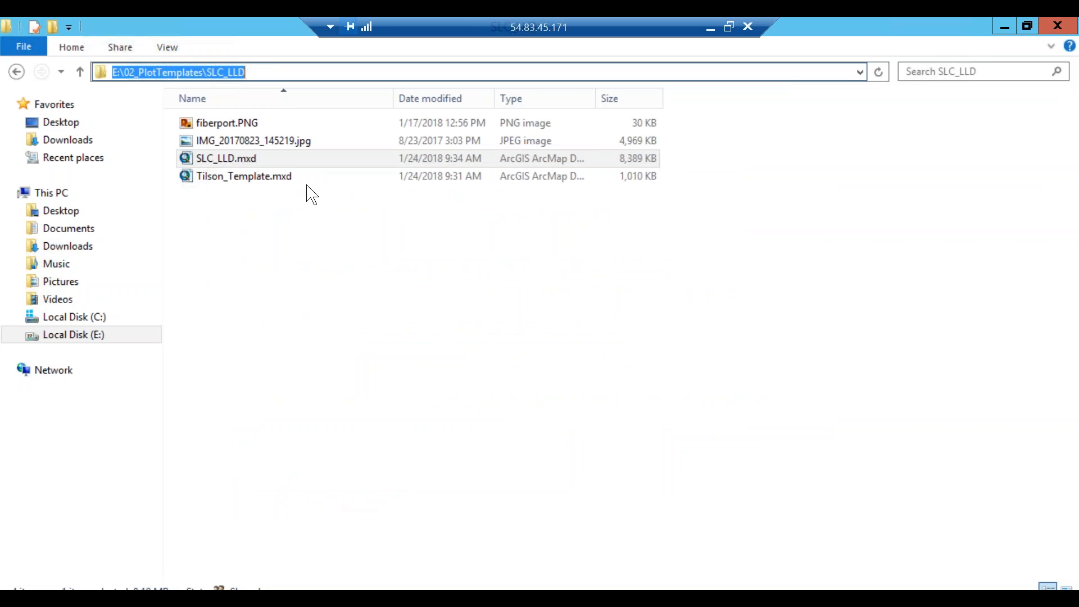
pyautogui.click(256, 155)
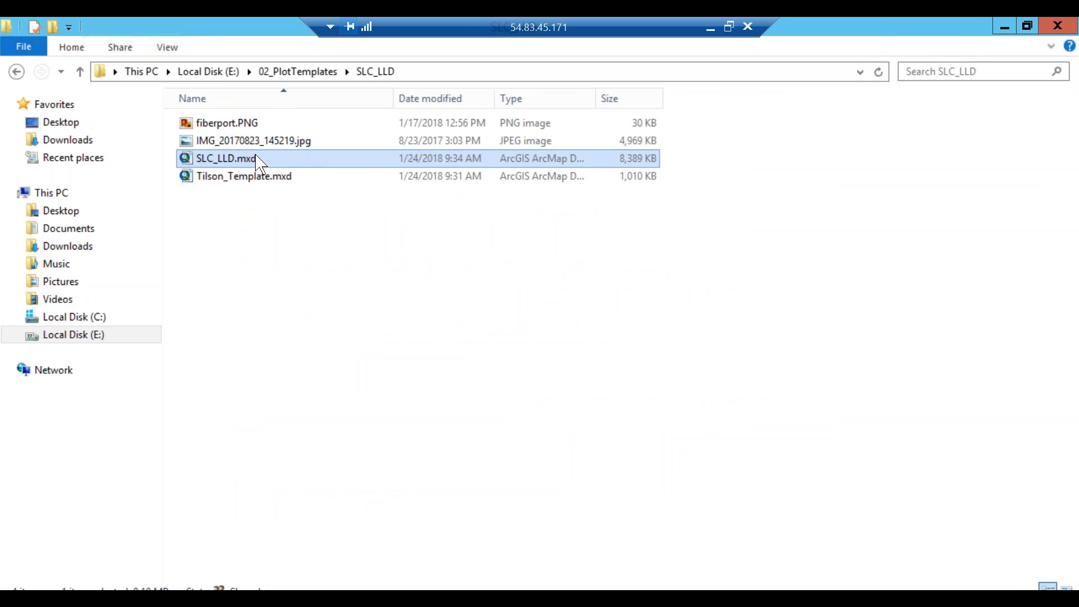
pyautogui.click(255, 155)
pyautogui.moveTo(264, 159); pyautogui.dragTo(195, 158)
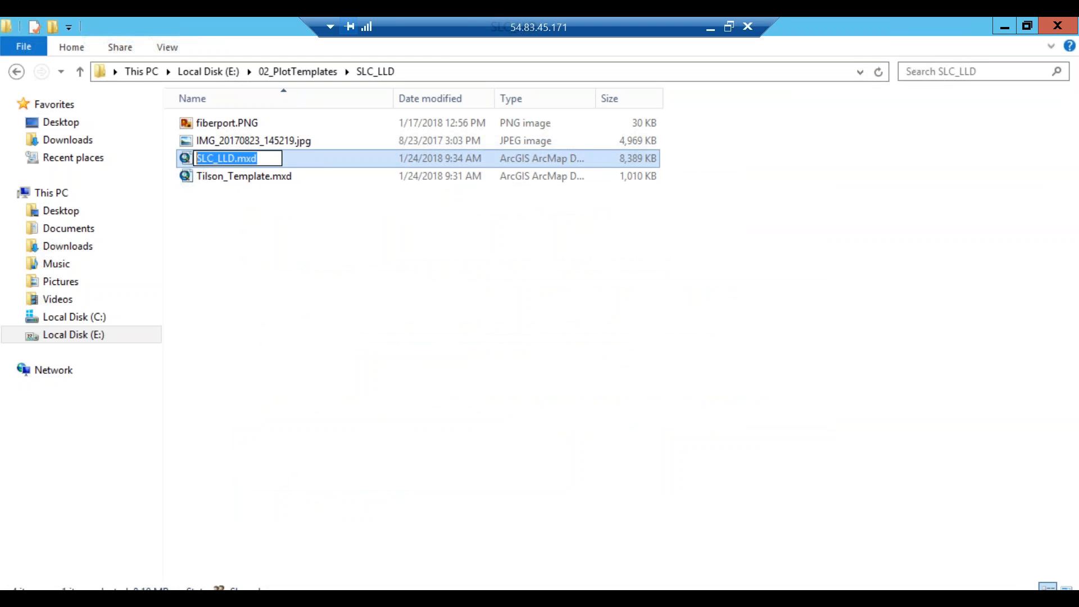
pyautogui.click(710, 28)
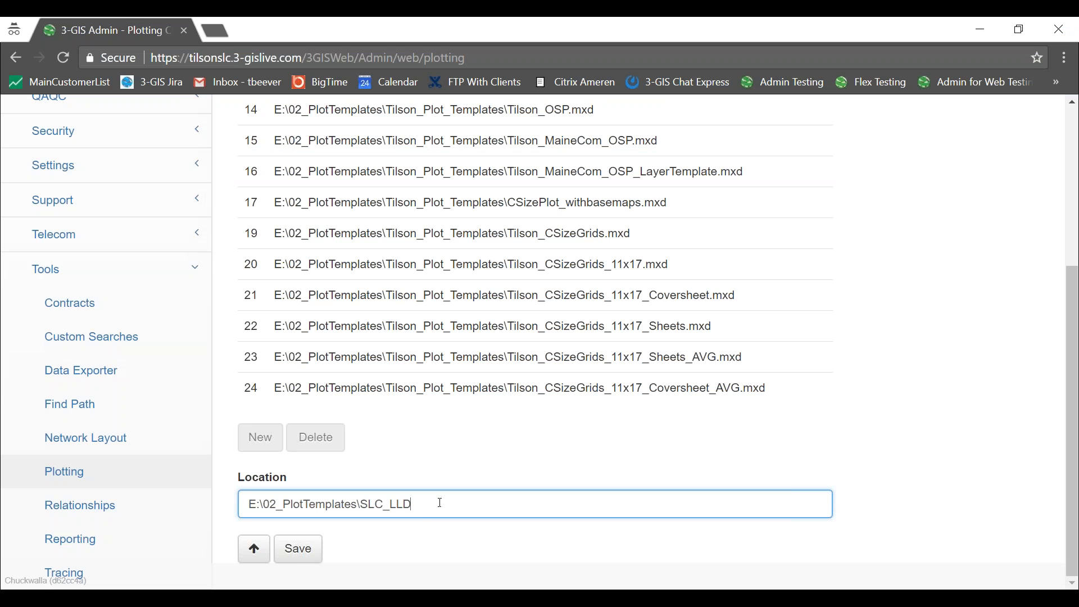
pyautogui.write('\\')
pyautogui.hotkey('ctrl', 'v')
pyautogui.click(299, 548)
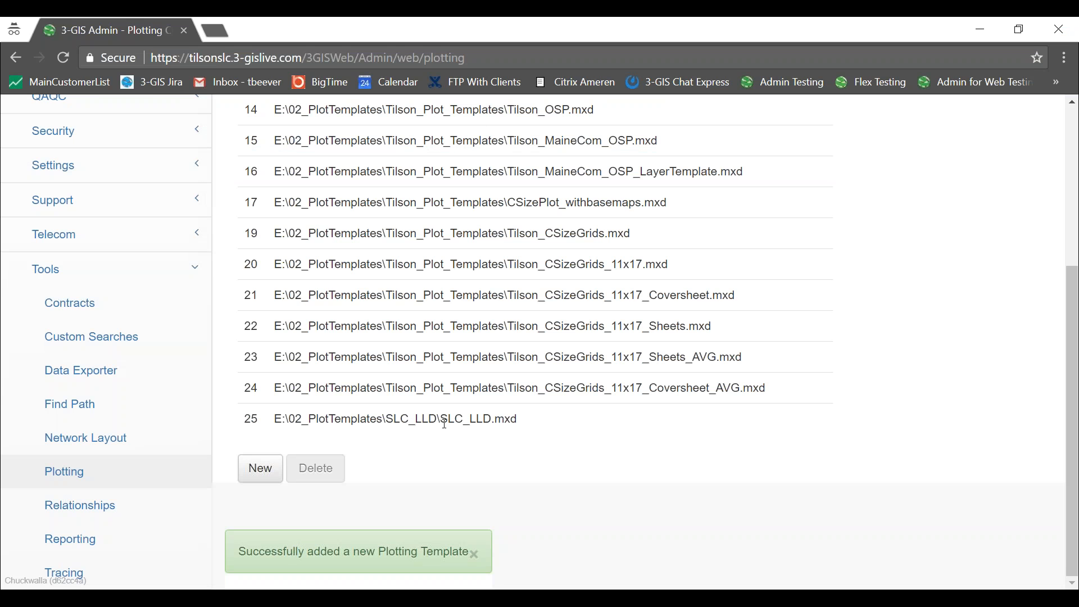
pyautogui.scroll(5, 344, 365)
# Create a new plot setting named SLCtesting using the SLC_LLD.mxd template.
pyautogui.click(279, 202)
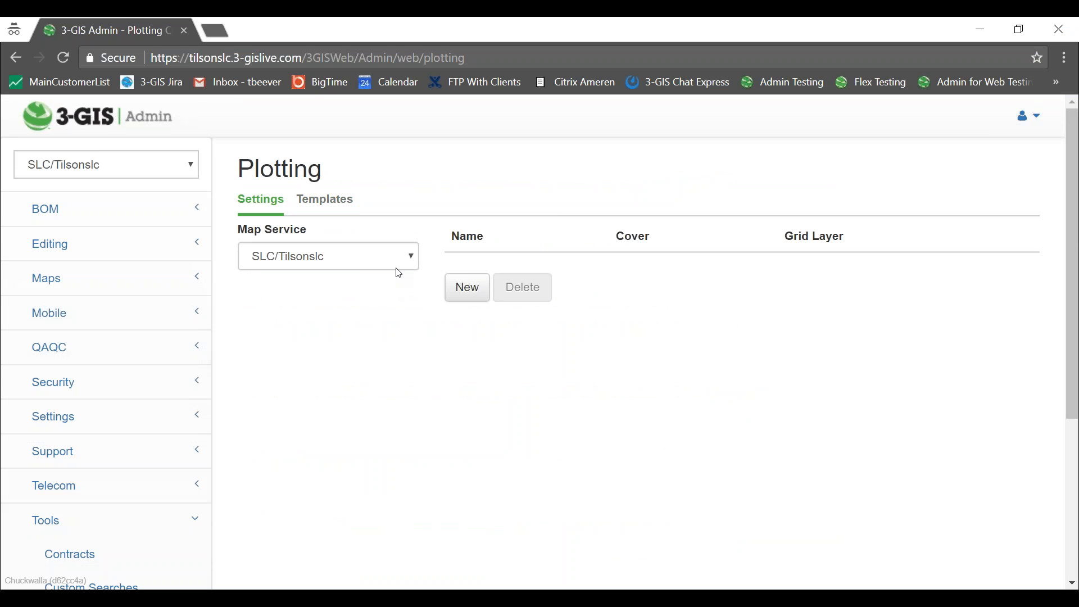
pyautogui.click(464, 290)
pyautogui.scroll(-1, 434, 210)
pyautogui.click(413, 235)
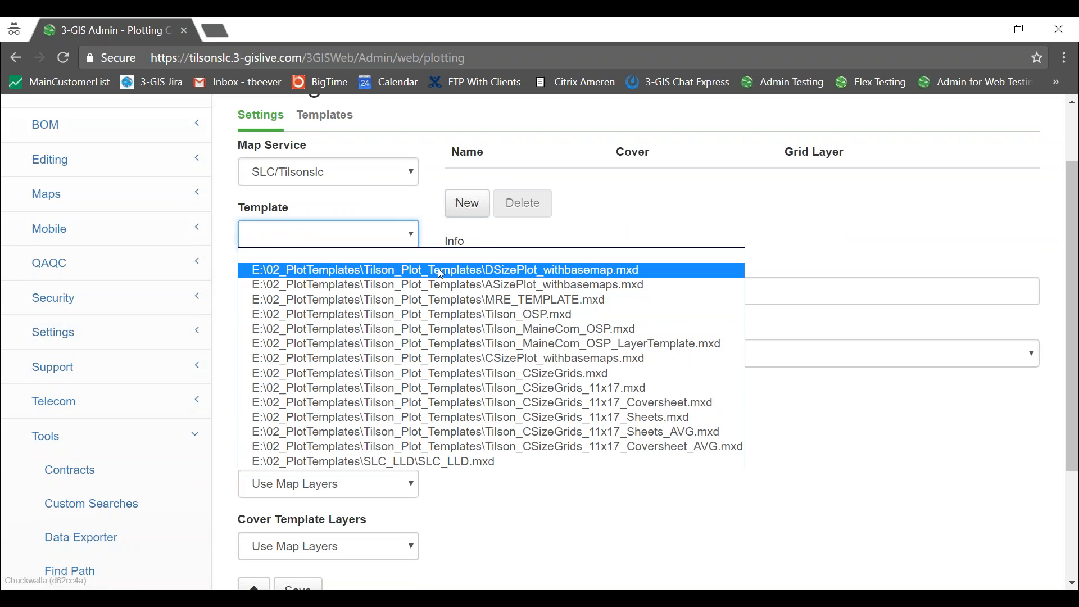
pyautogui.click(449, 462)
pyautogui.click(373, 292)
pyautogui.write('SC')
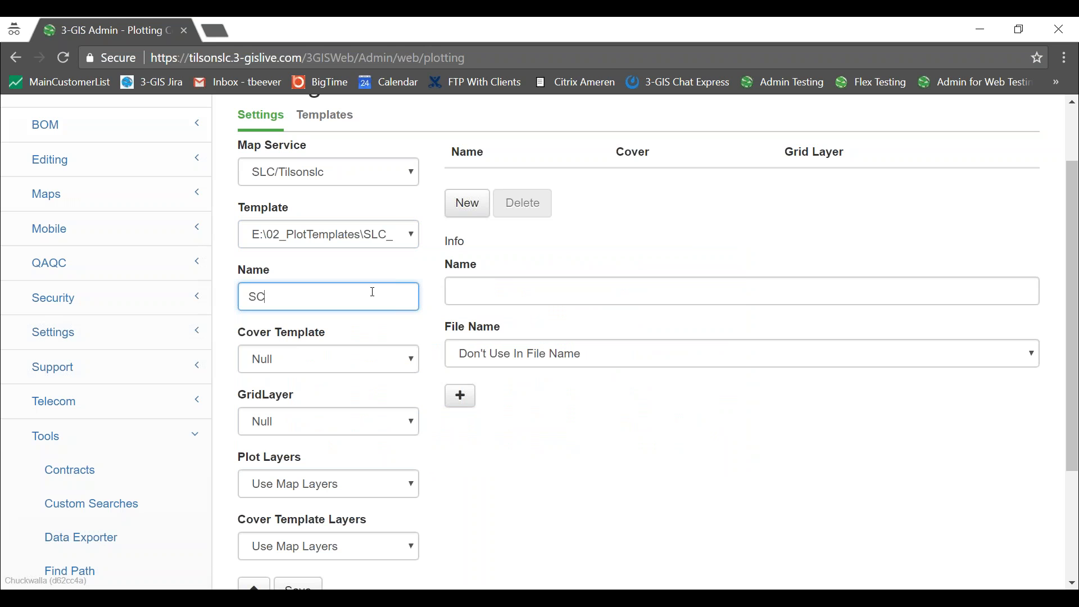
pyautogui.press('BackSpace')
pyautogui.write('LCtesting')
# Choose SLC_LLD.mxd as the cover template and leave the grid layer at Null.
pyautogui.click(412, 361)
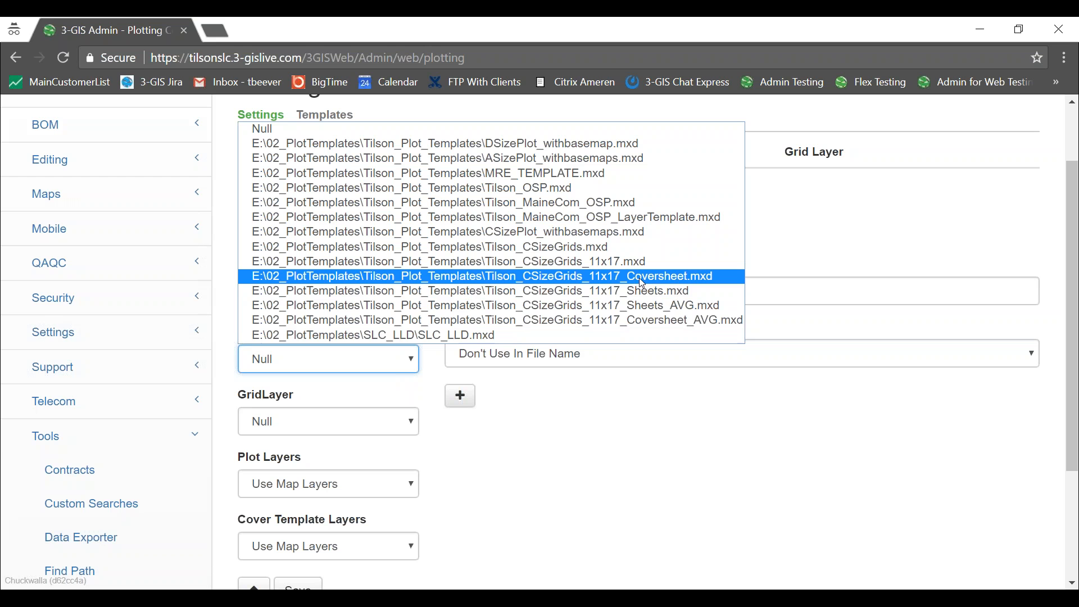
pyautogui.click(436, 335)
pyautogui.click(414, 425)
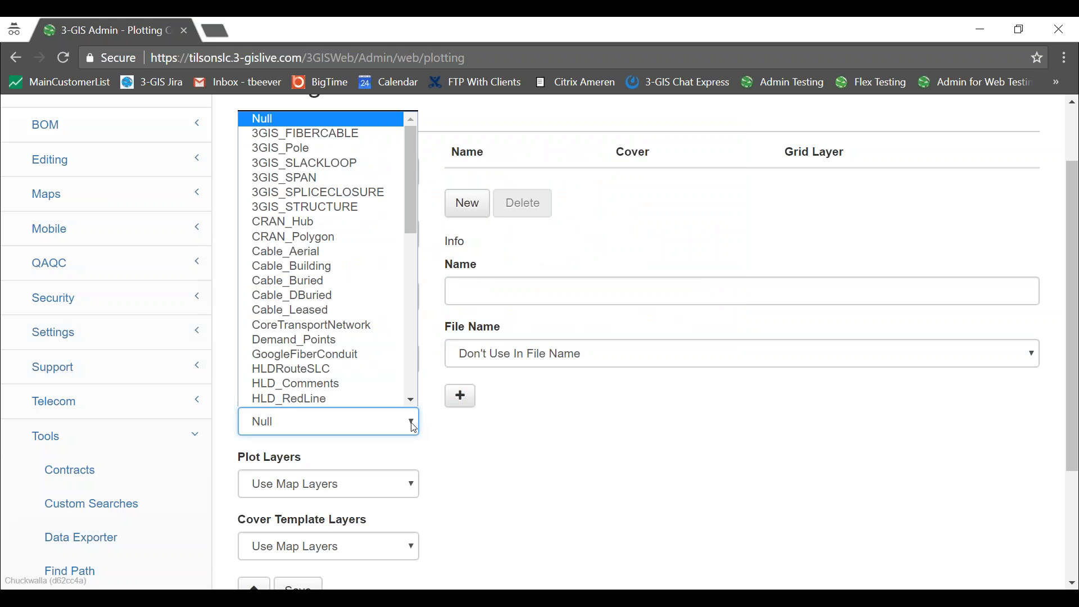
pyautogui.click(482, 425)
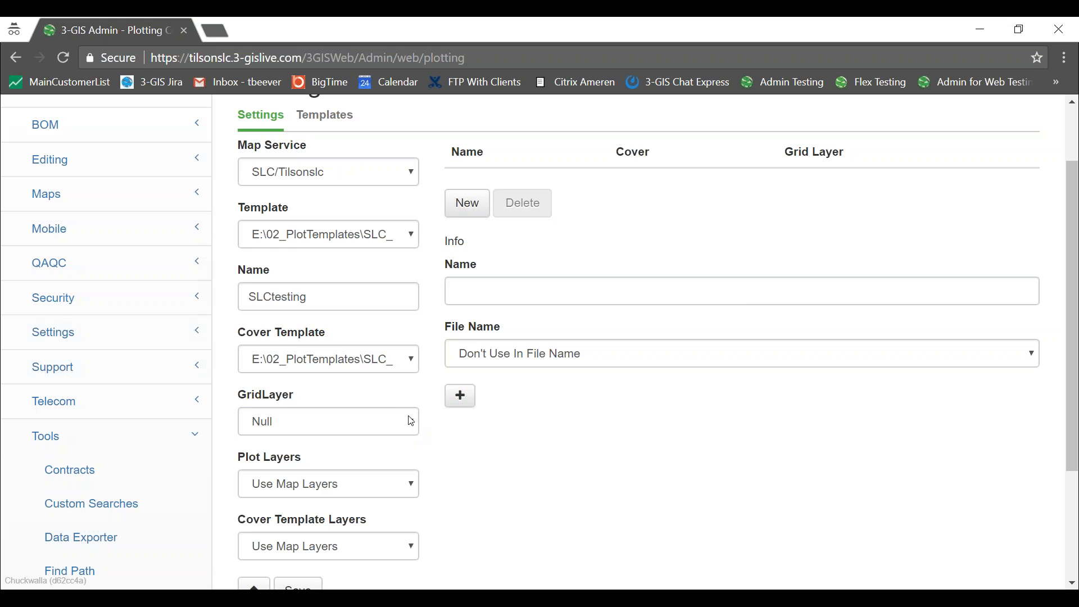
pyautogui.click(416, 431)
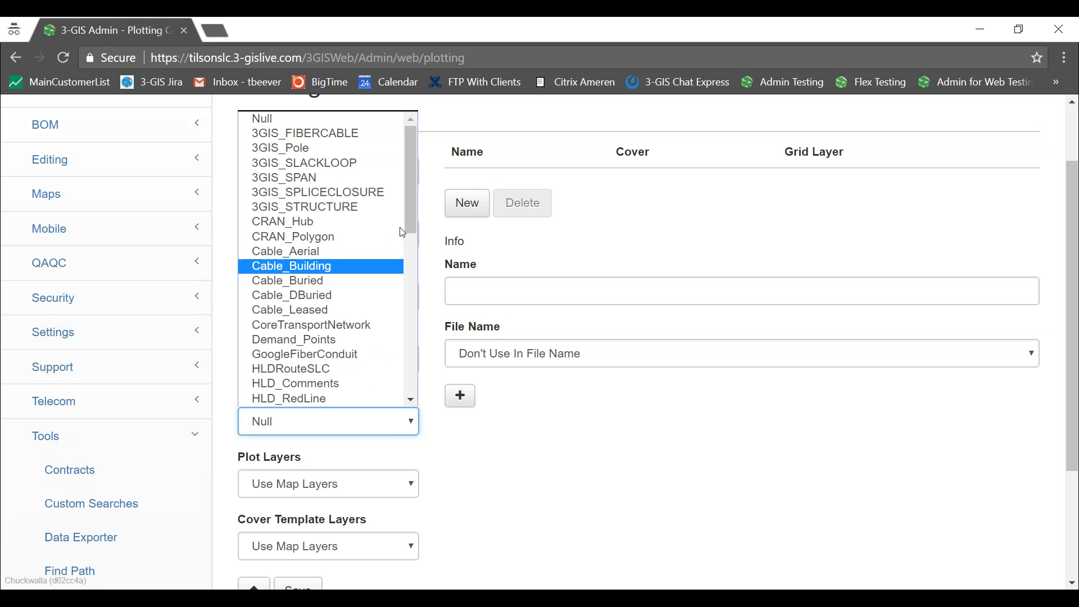
pyautogui.moveTo(417, 203)
pyautogui.mouseDown()
pyautogui.moveTo(414, 371)
pyautogui.moveTo(415, 194)
pyautogui.mouseUp()
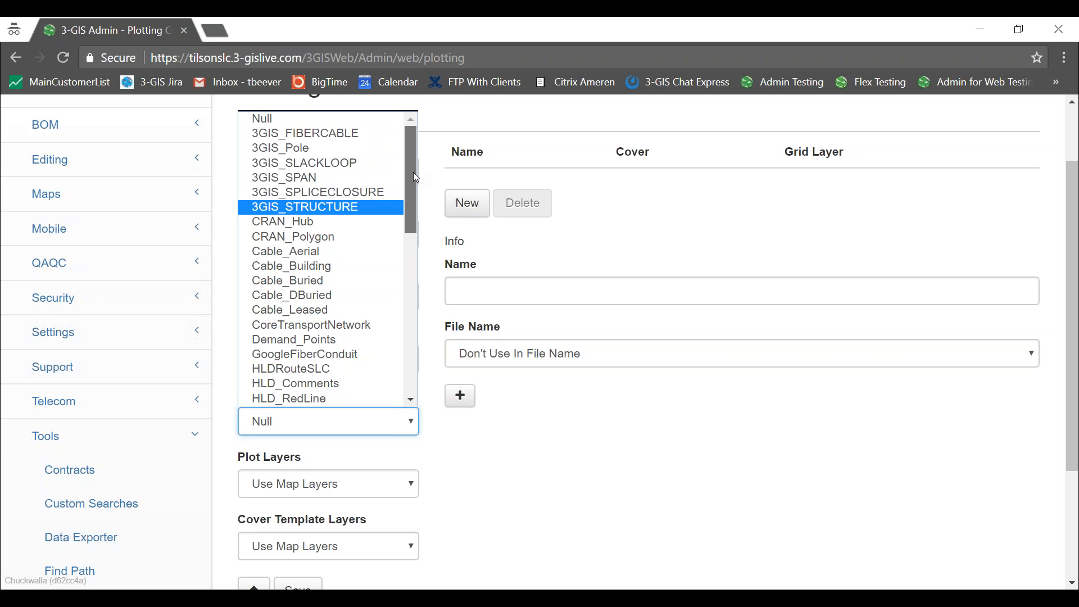
pyautogui.moveTo(414, 172); pyautogui.dragTo(413, 371)
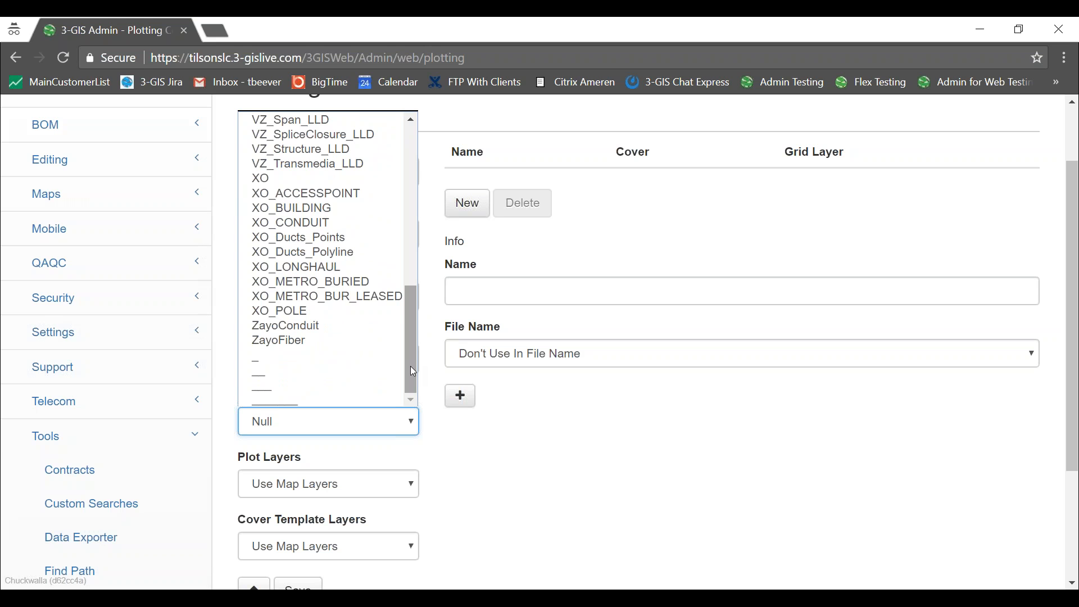
pyautogui.click(492, 389)
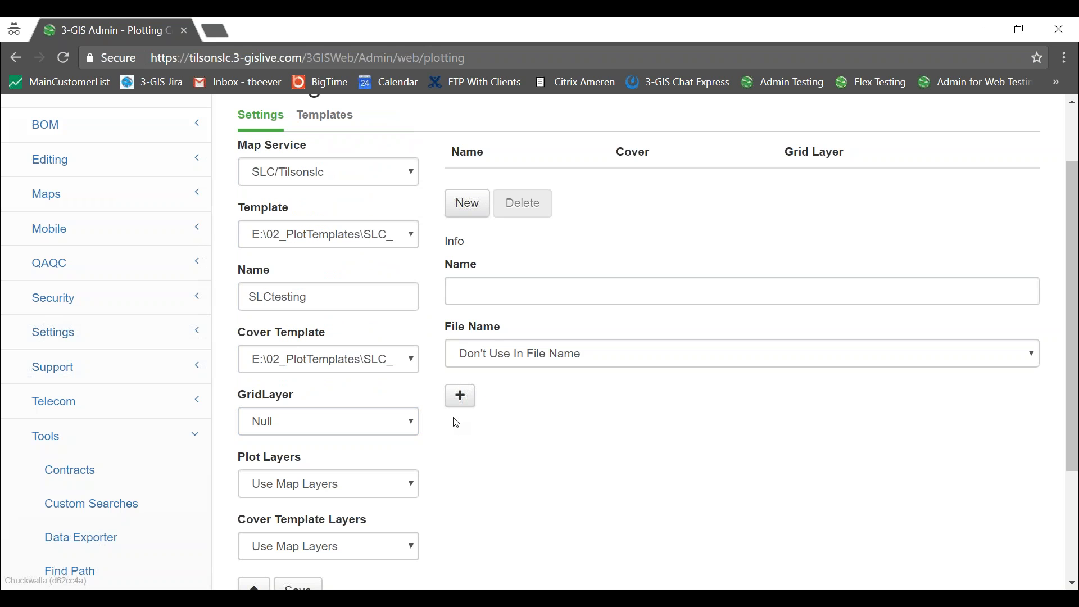
pyautogui.click(413, 485)
pyautogui.click(412, 484)
pyautogui.click(429, 425)
pyautogui.hotkey('alt', 'Tab')
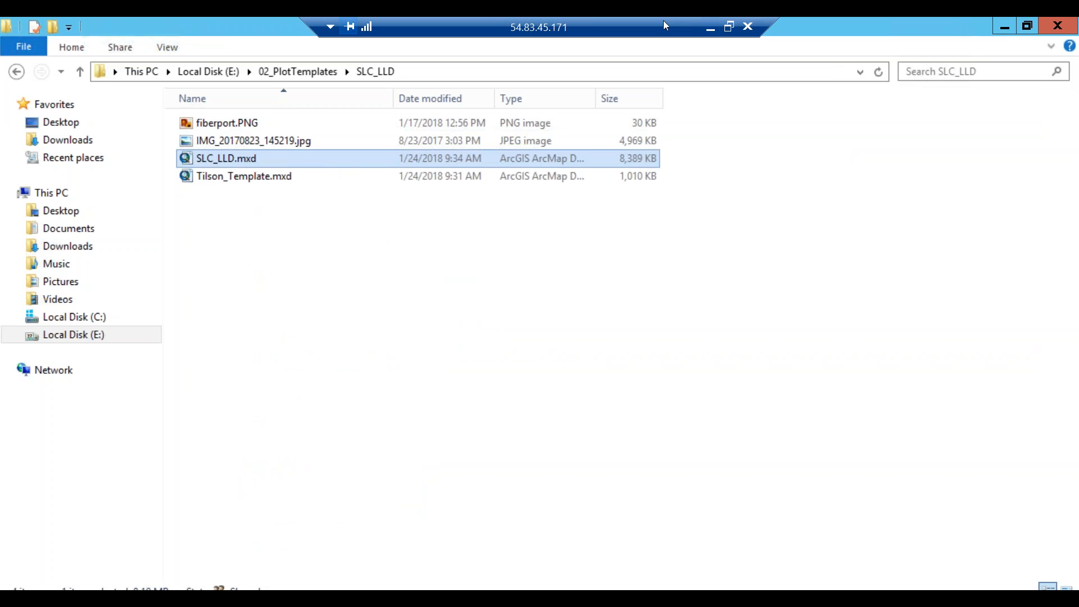
pyautogui.click(703, 23)
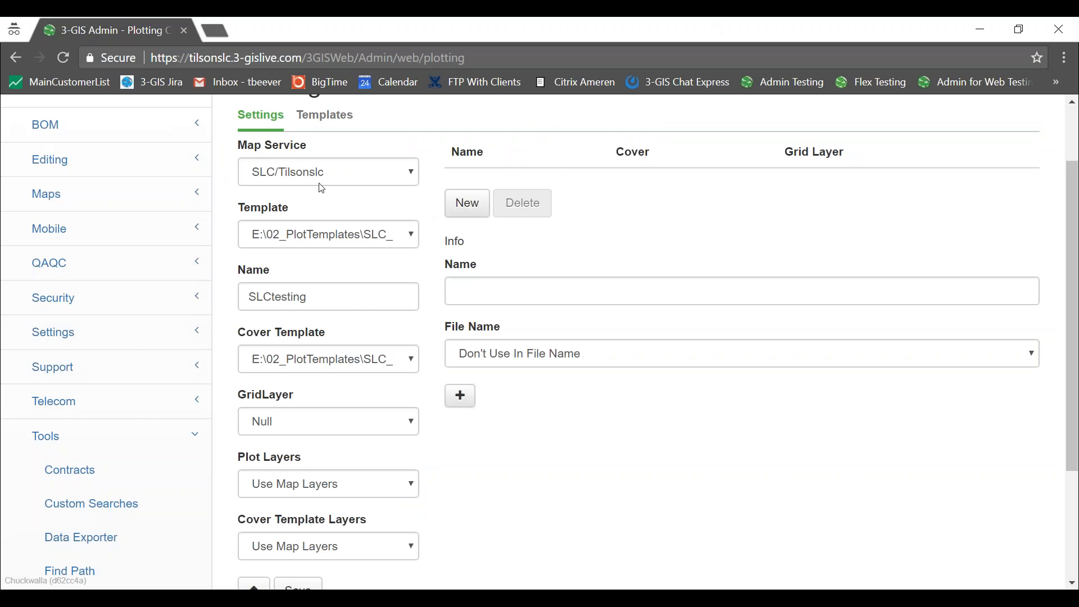
pyautogui.click(418, 173)
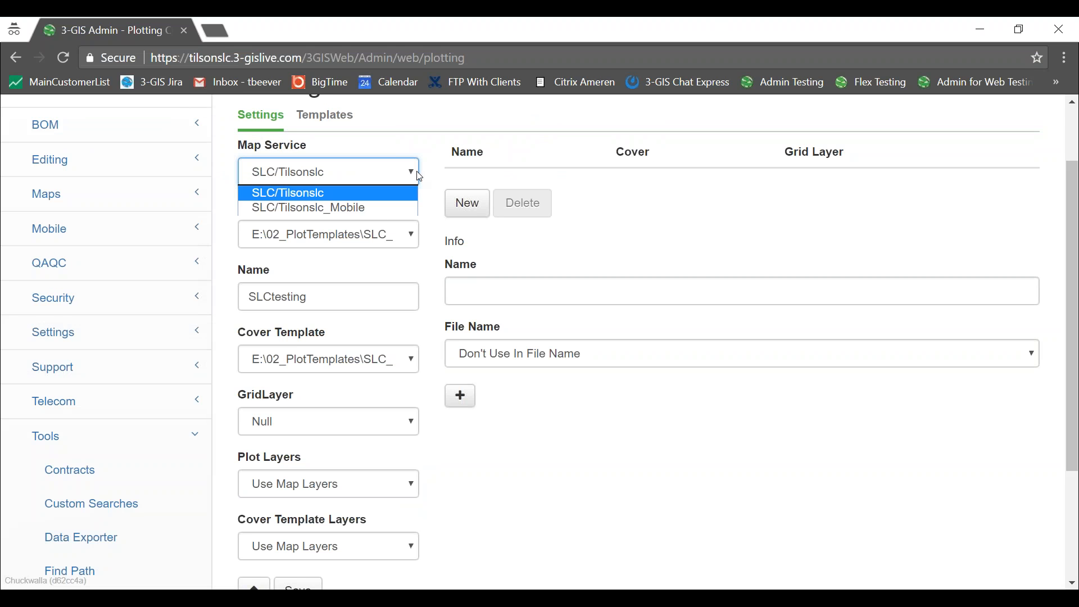
pyautogui.click(423, 120)
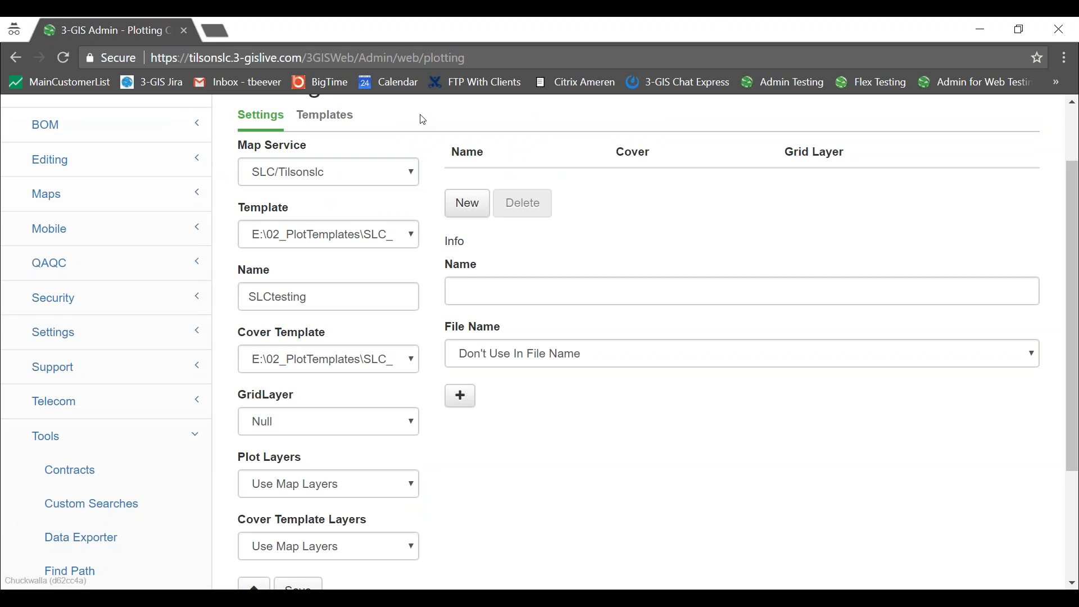
pyautogui.scroll(2, 423, 119)
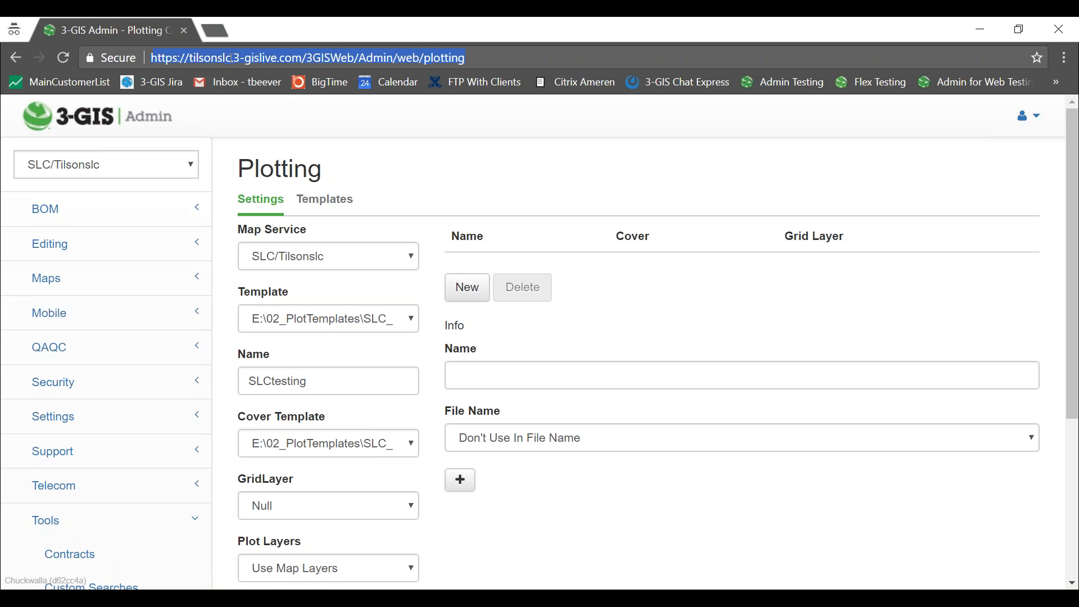
# Load tilsonslclld.3-gislive.com, sign in with the saved credentials, and open Tools > Plotting.
pyautogui.write('lld.')
pyautogui.press('Return')
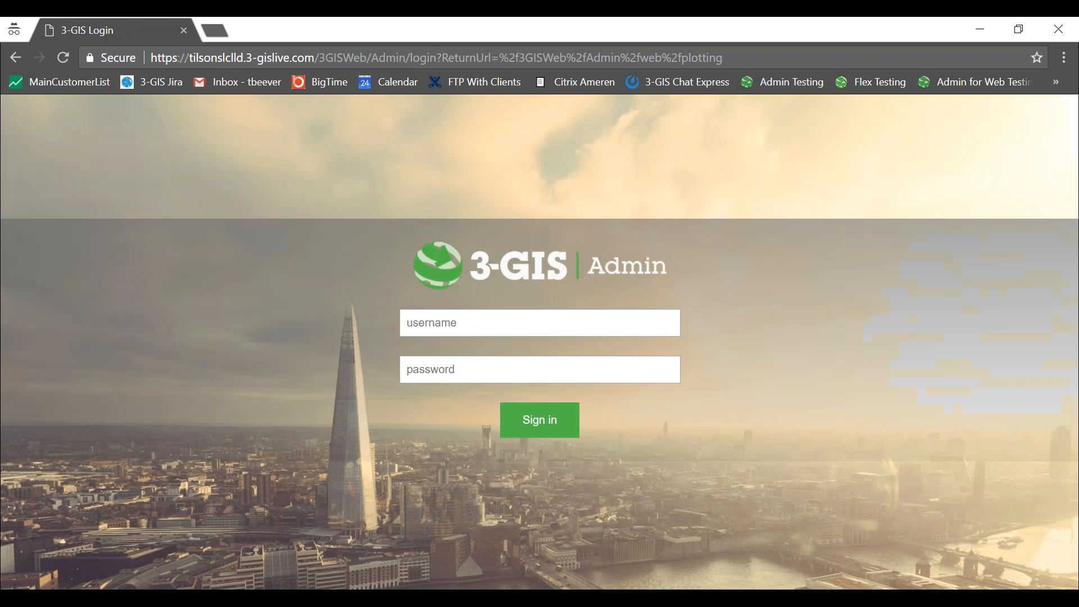
pyautogui.click(537, 328)
pyautogui.click(362, 243)
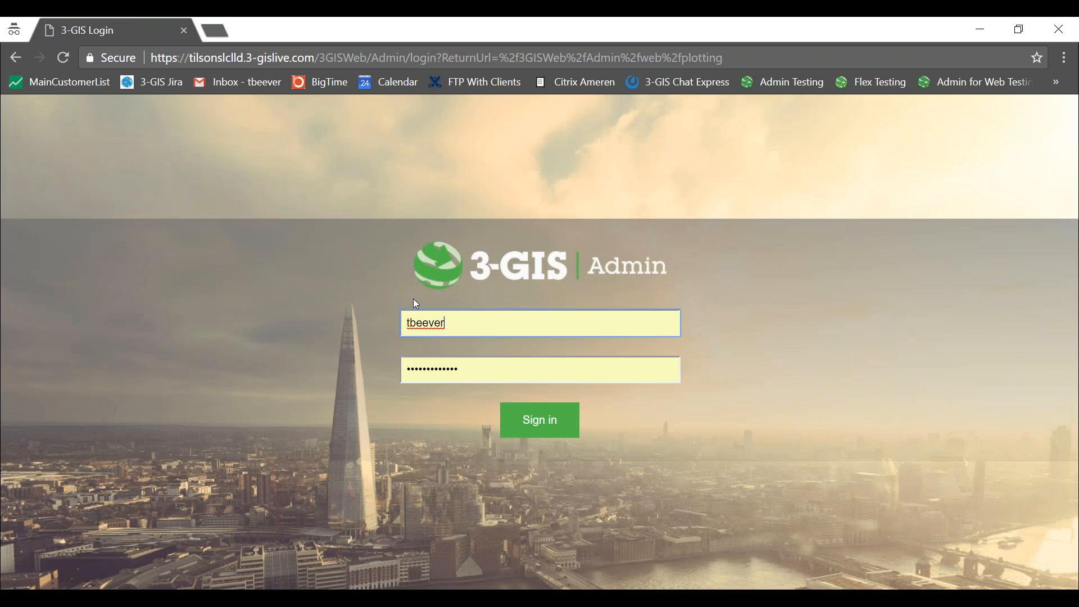
pyautogui.click(540, 423)
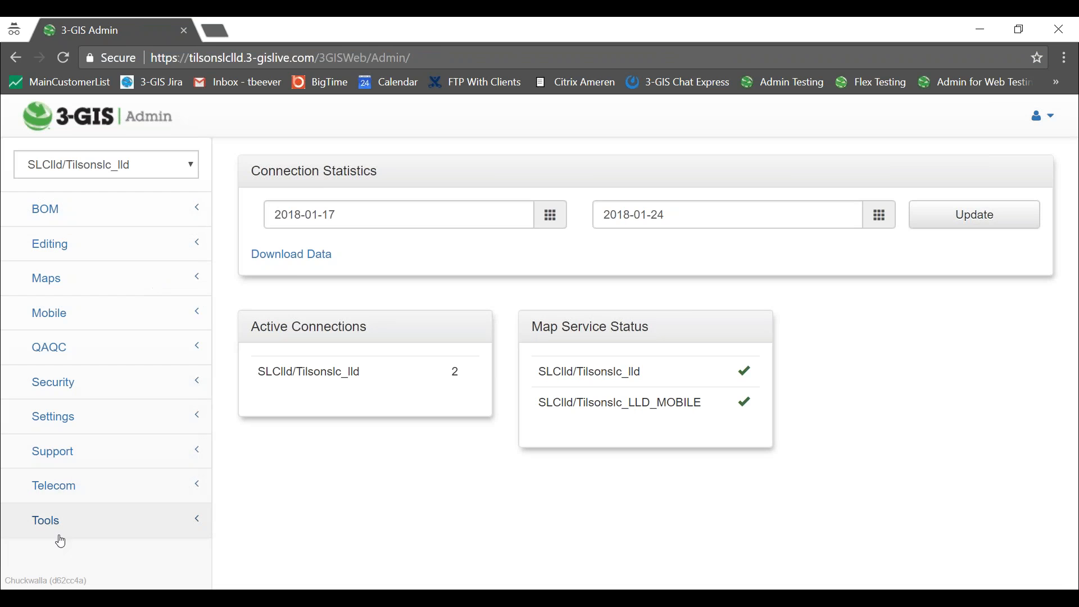
pyautogui.click(63, 525)
pyautogui.scroll(-4, 141, 393)
pyautogui.click(79, 480)
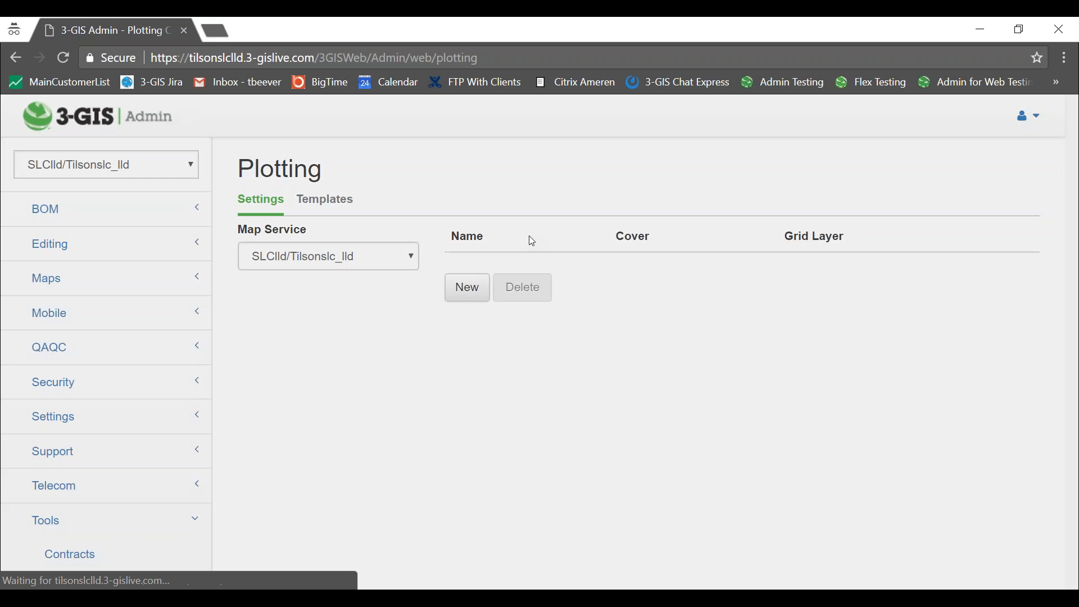
# Start a new plot template and paste SLC_LLD.mxd into its Location field.
pyautogui.click(329, 209)
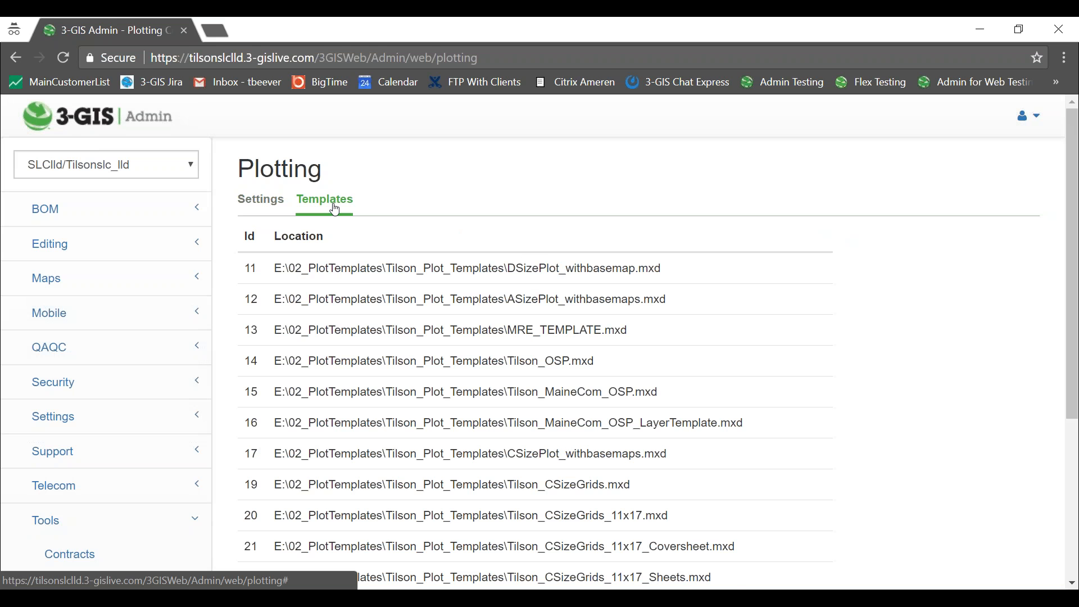
pyautogui.scroll(-4, 769, 242)
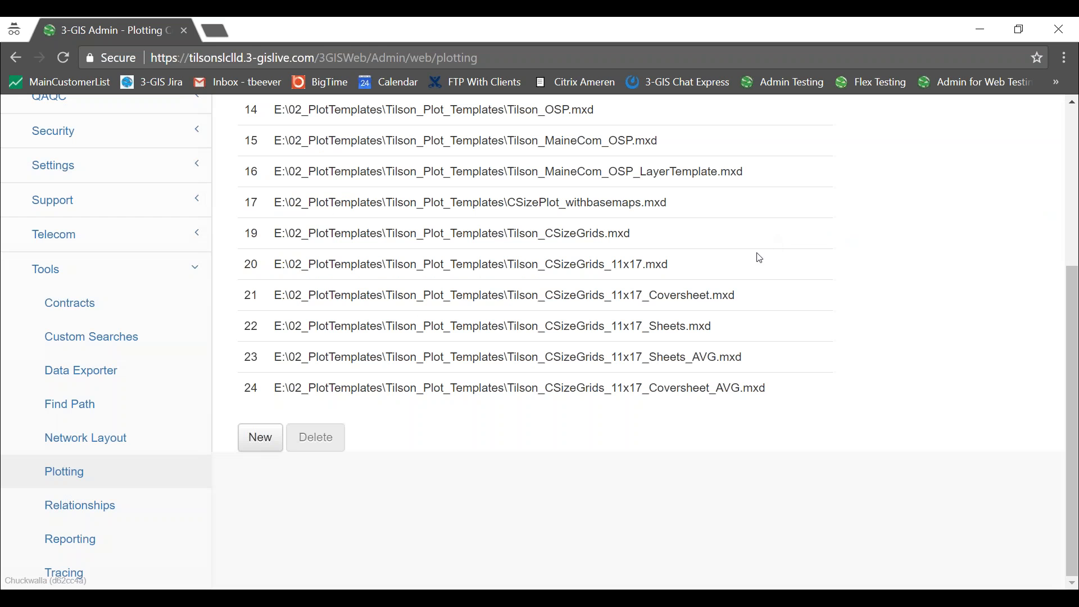
pyautogui.click(261, 440)
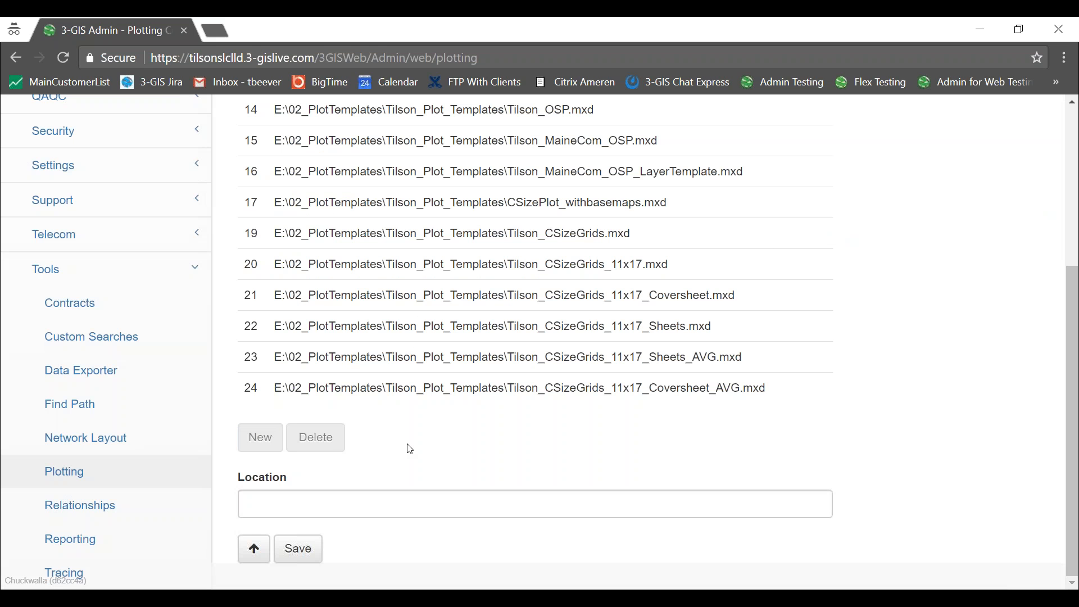
pyautogui.click(415, 504)
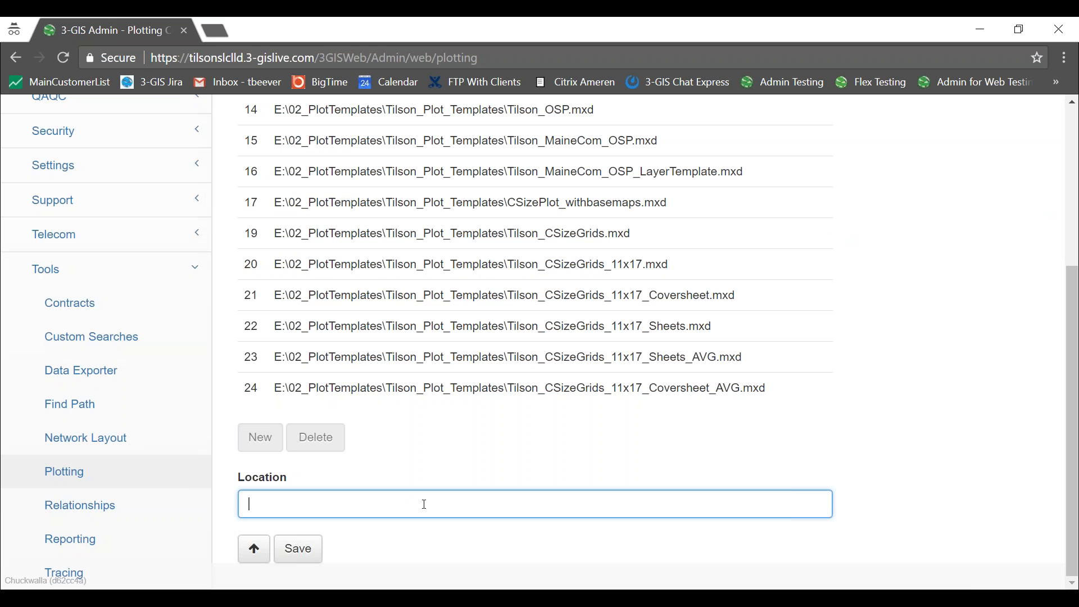
pyautogui.write('SLC_LLD.mxd')
# Prepend the copied E:\02_PlotTemplates\SLC_LLD folder path and a backslash to the file name.
pyautogui.click(272, 597)
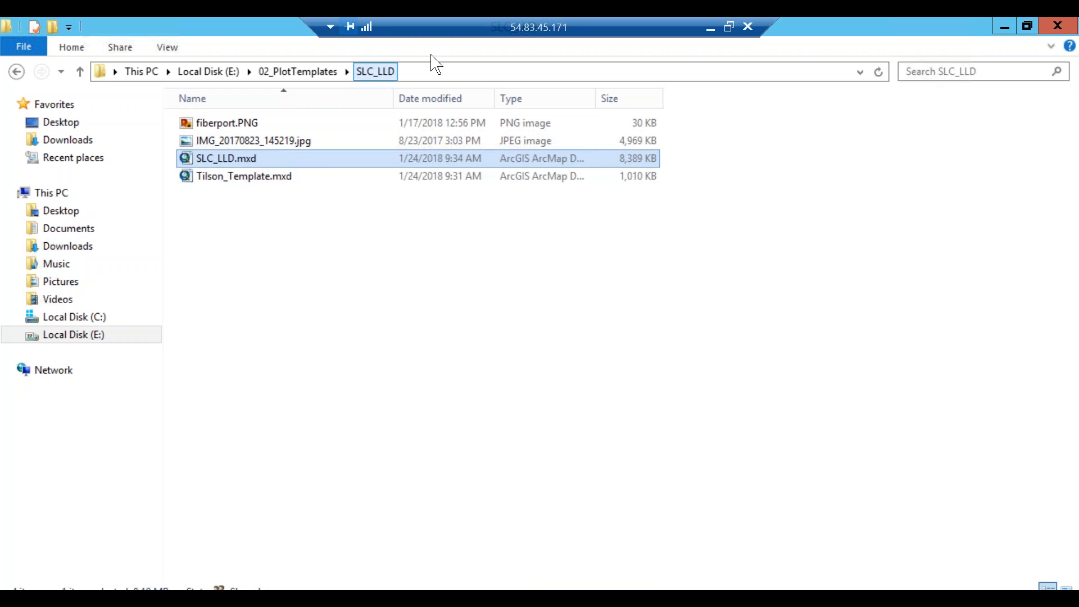
pyautogui.click(422, 74)
pyautogui.rightClick(232, 75)
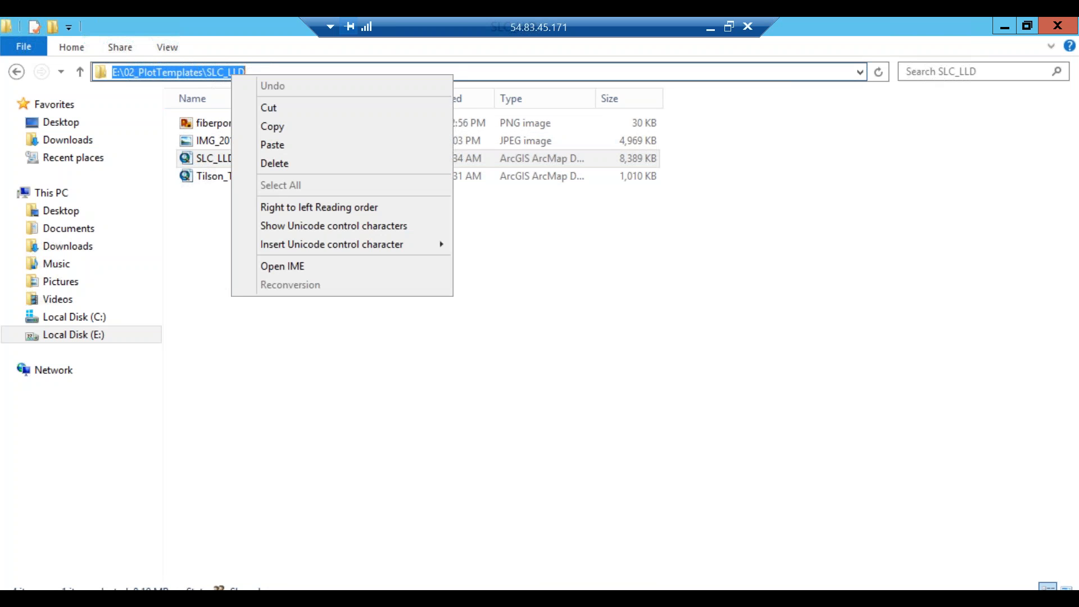
pyautogui.click(277, 131)
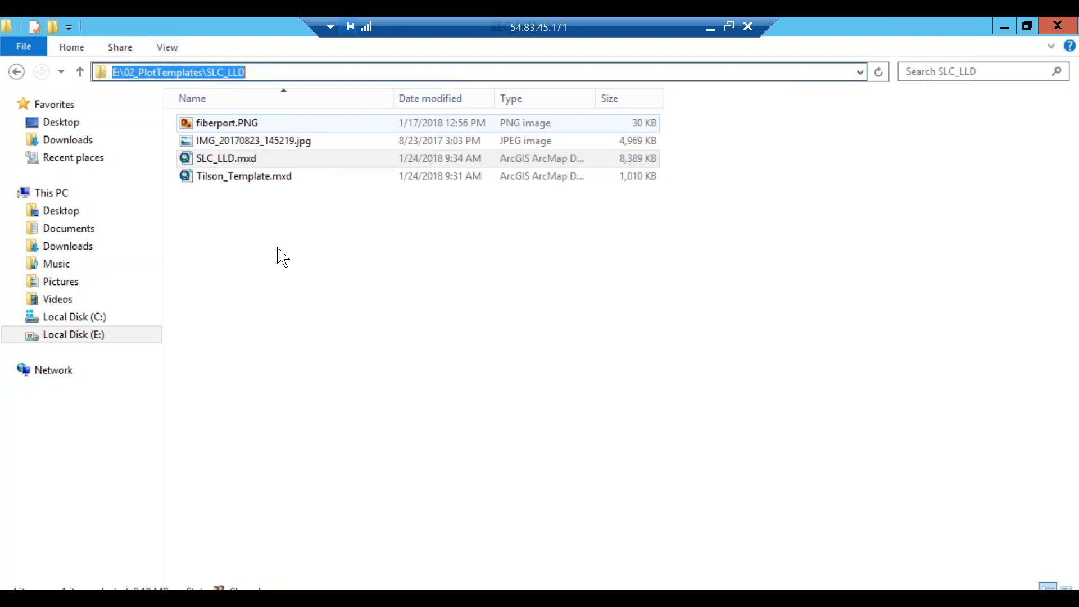
pyautogui.click(711, 27)
pyautogui.click(250, 504)
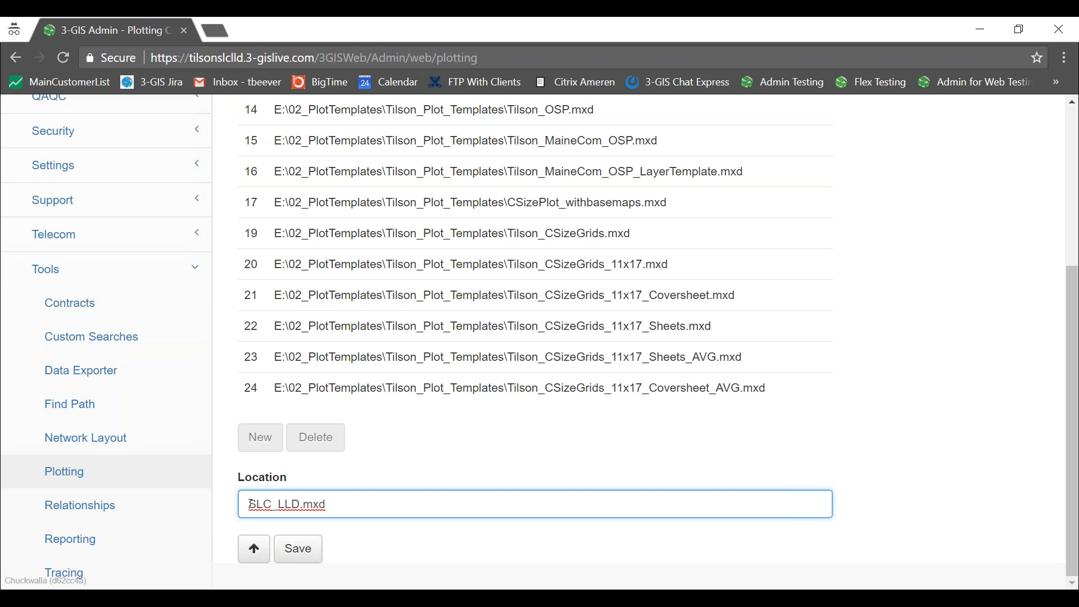
pyautogui.hotkey('ctrl', 'v')
pyautogui.write('\\')
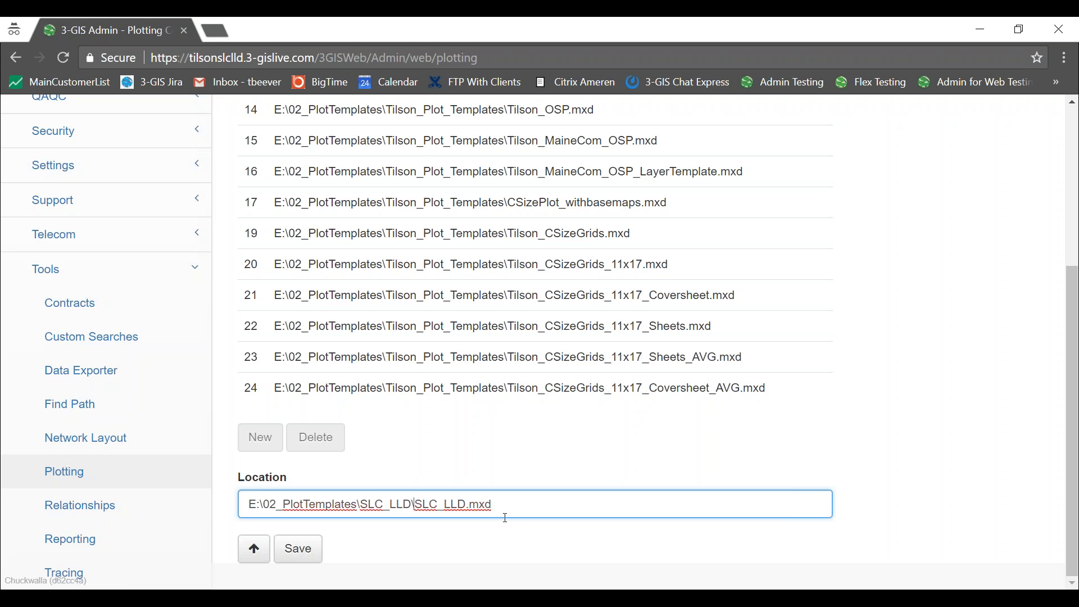
pyautogui.click(531, 507)
pyautogui.hotkey('alt', 'Tab')
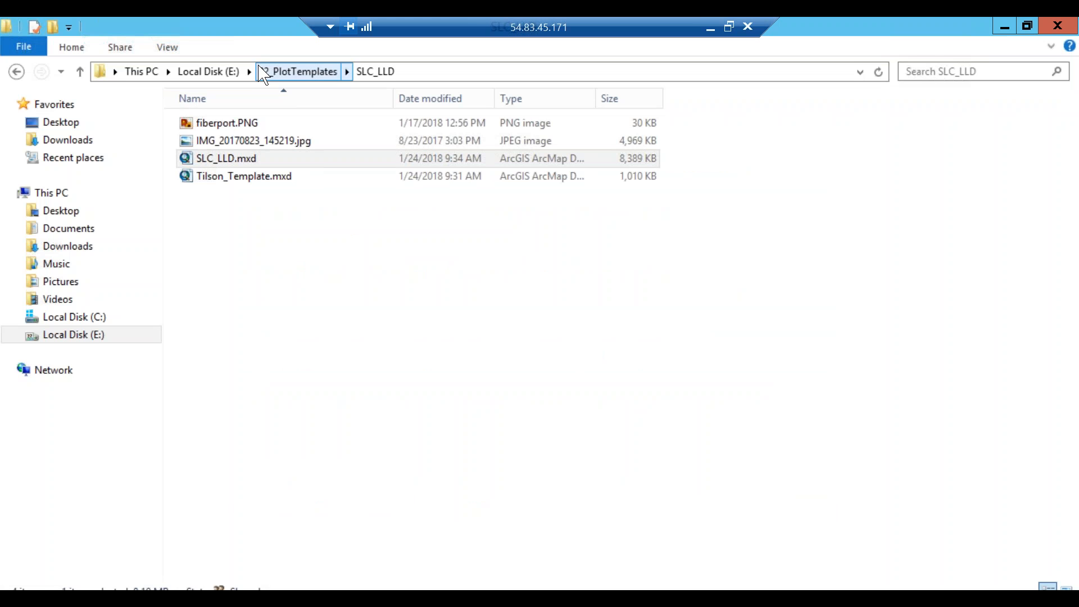
pyautogui.click(207, 73)
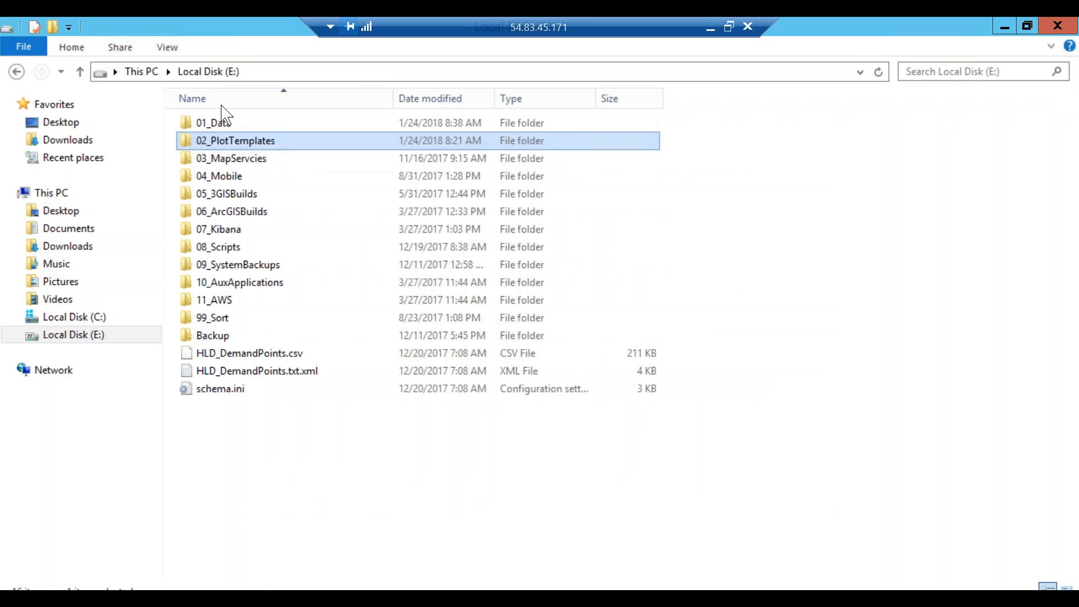
pyautogui.doubleClick(230, 159)
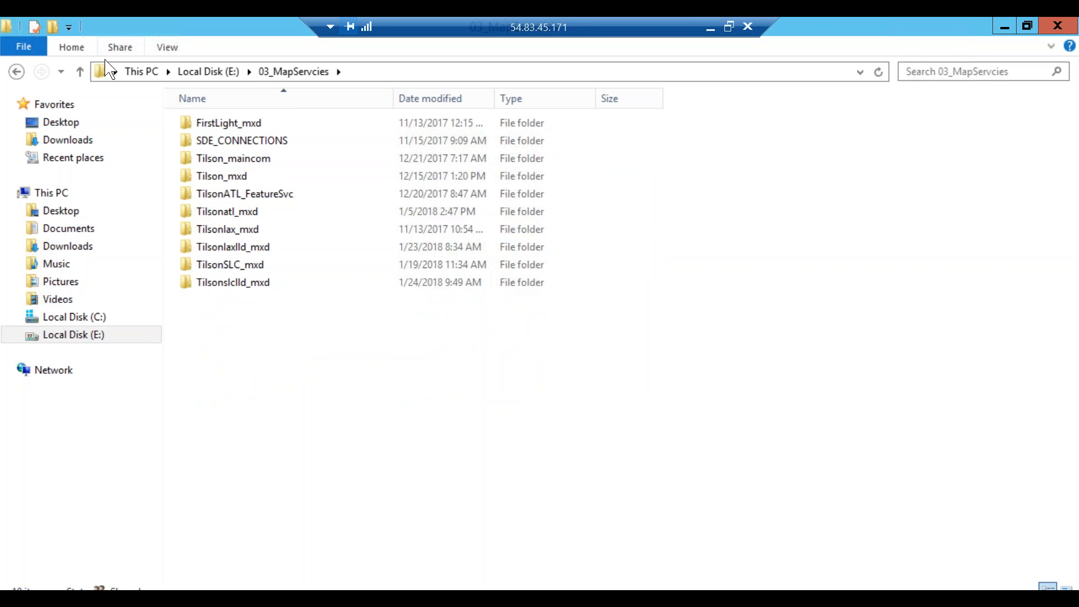
pyautogui.click(80, 72)
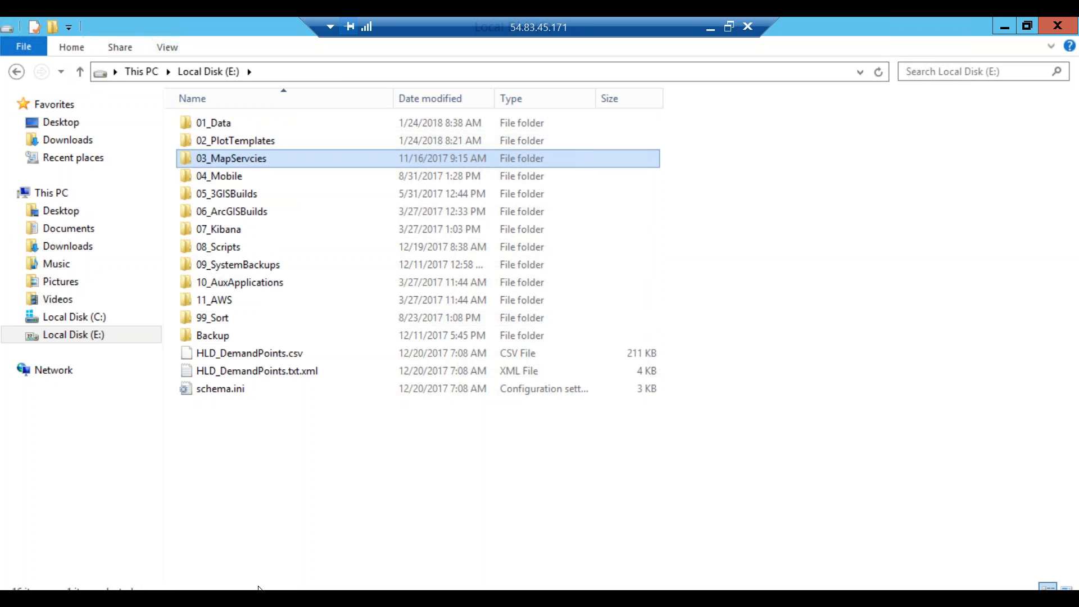
pyautogui.moveTo(258, 590)
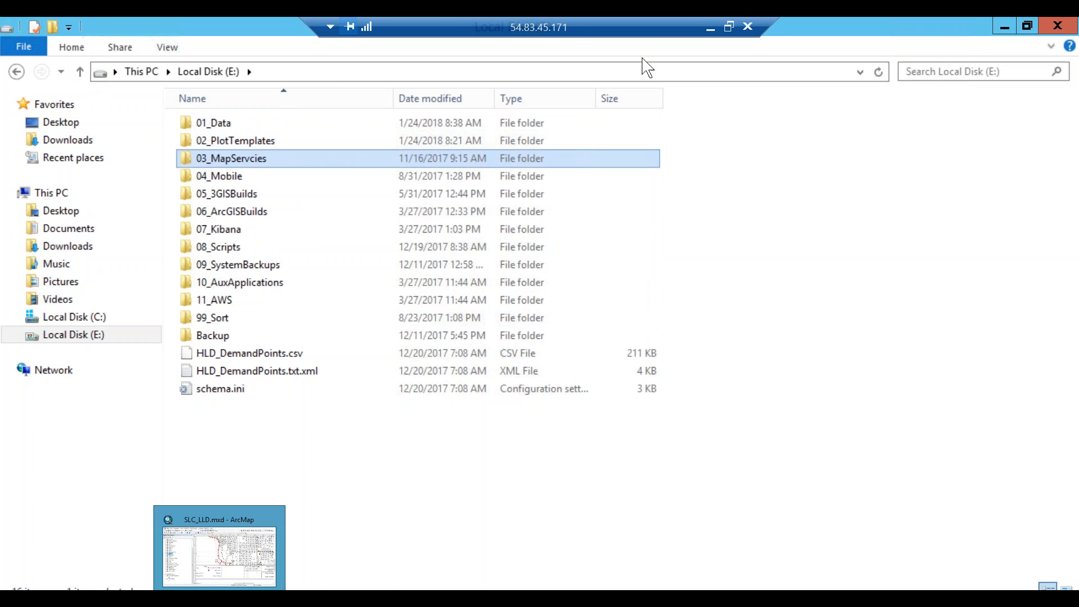
pyautogui.click(712, 28)
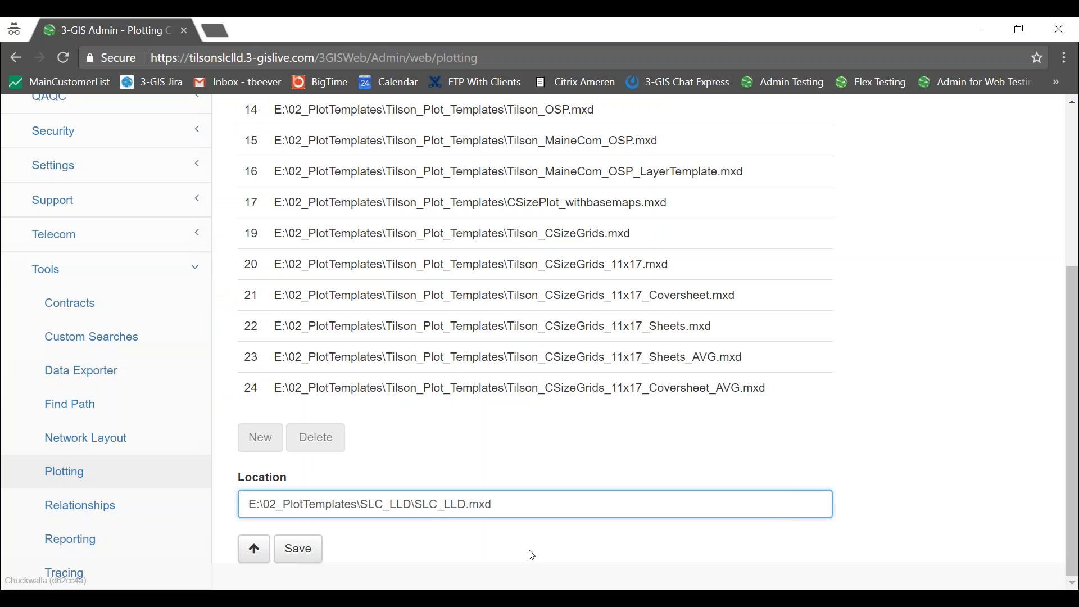
# Save the SLC_LLD.mxd template and start a new plot setting using SLC_LLD.mxd as template.
pyautogui.click(298, 550)
pyautogui.scroll(5, 381, 340)
pyautogui.click(263, 209)
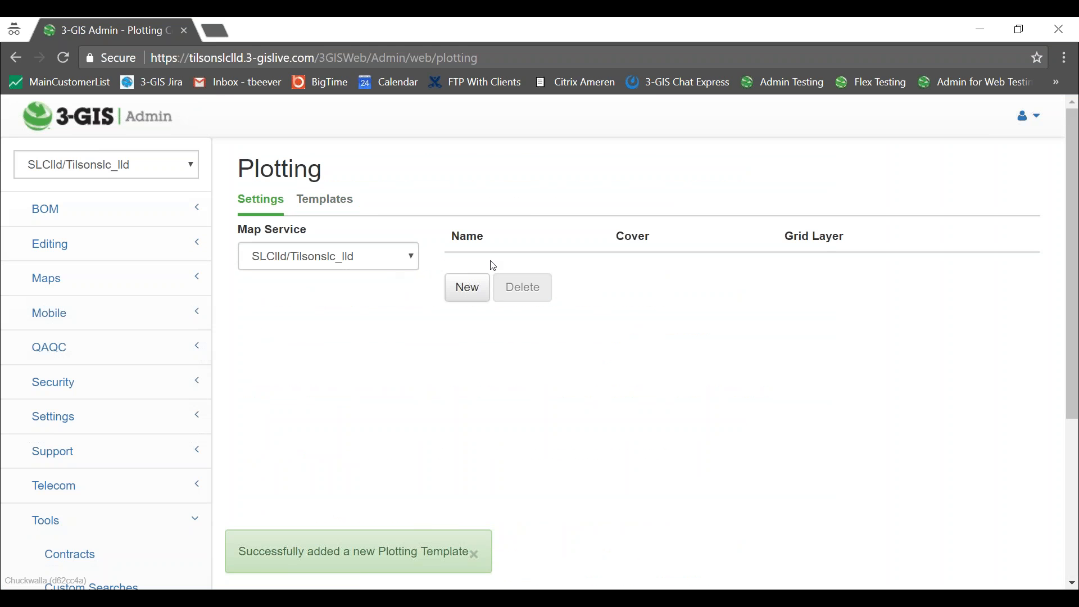
pyautogui.click(466, 287)
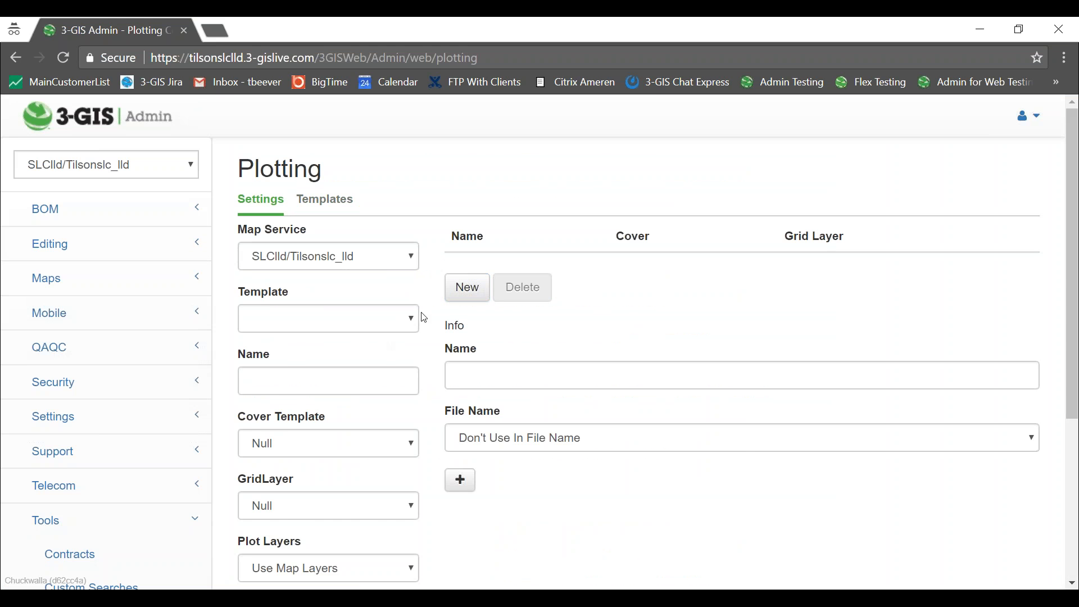
pyautogui.click(411, 320)
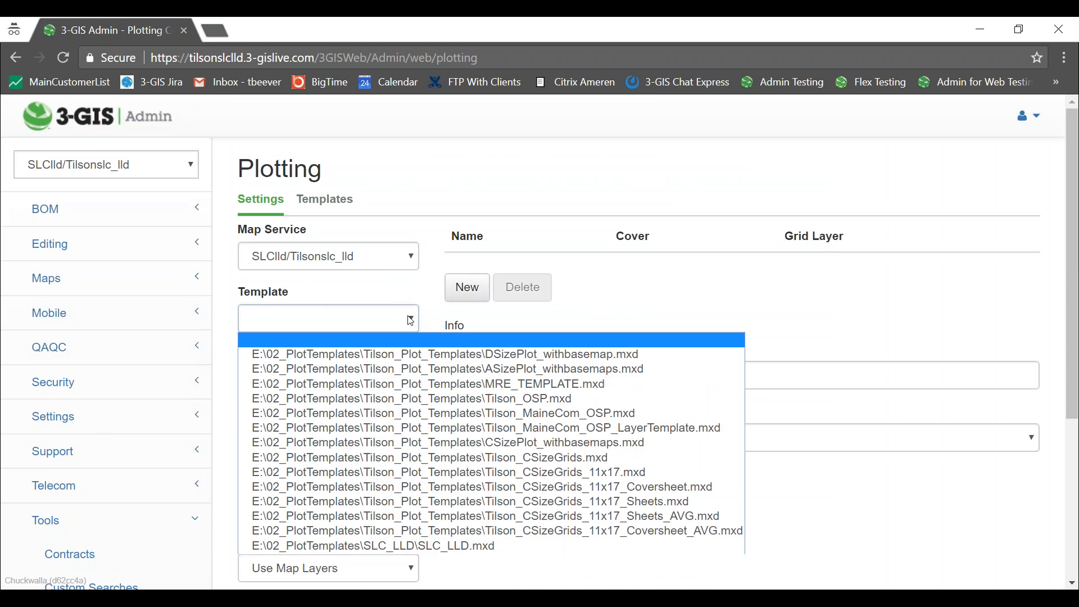
pyautogui.click(412, 545)
# Name the setting SLTLLDtesting, with SLC_LLD.mxd cover template and GRID 450x600 grid layer.
pyautogui.click(399, 383)
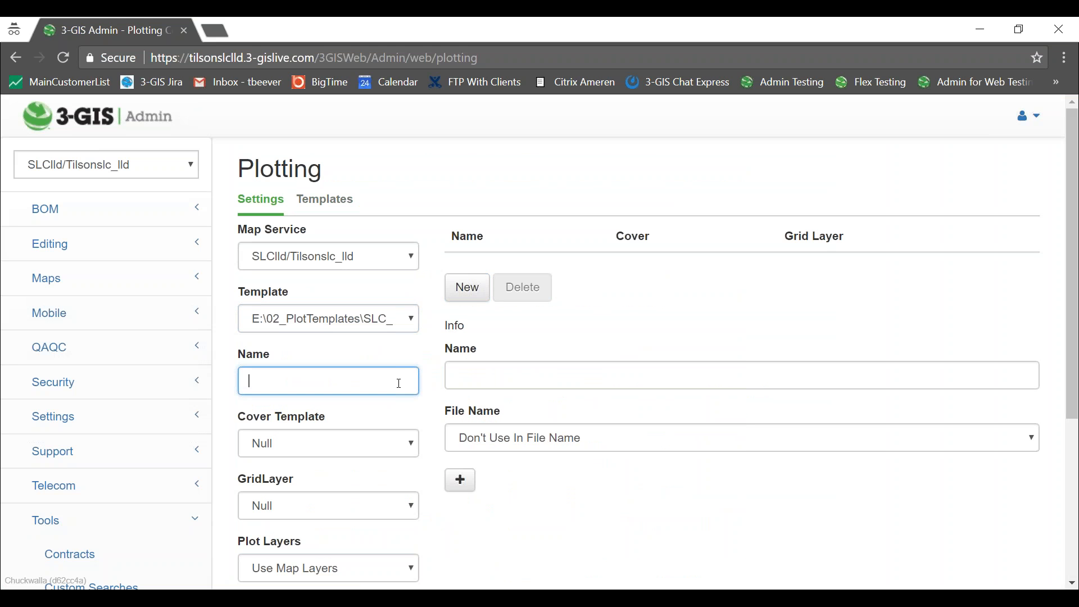
pyautogui.write('SLTLLDtet')
pyautogui.write('ing')
pyautogui.click(300, 379)
pyautogui.write('s')
pyautogui.click(318, 453)
pyautogui.click(336, 419)
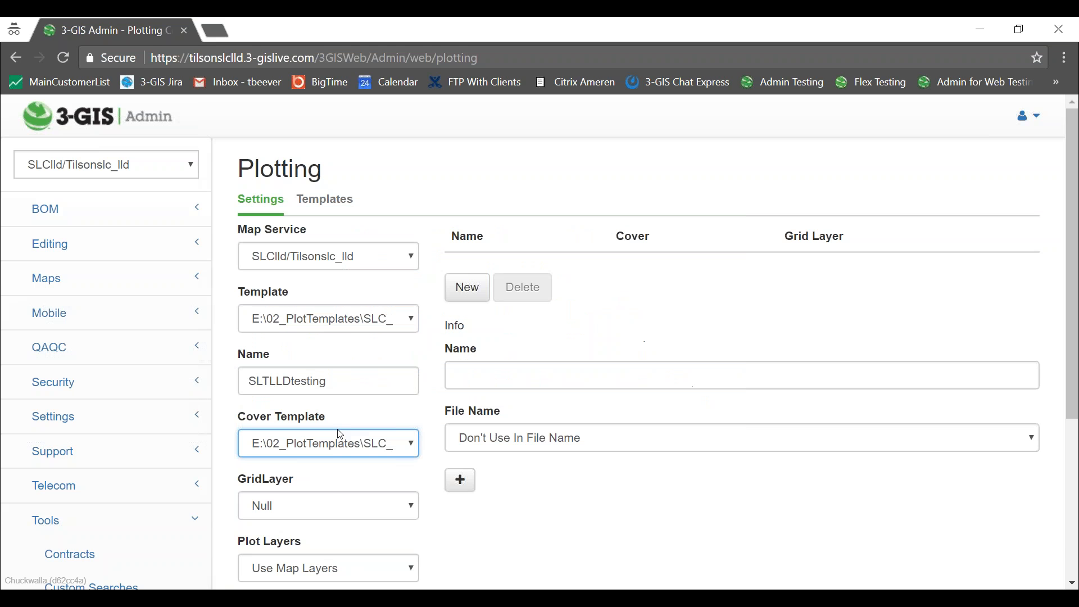
pyautogui.click(338, 506)
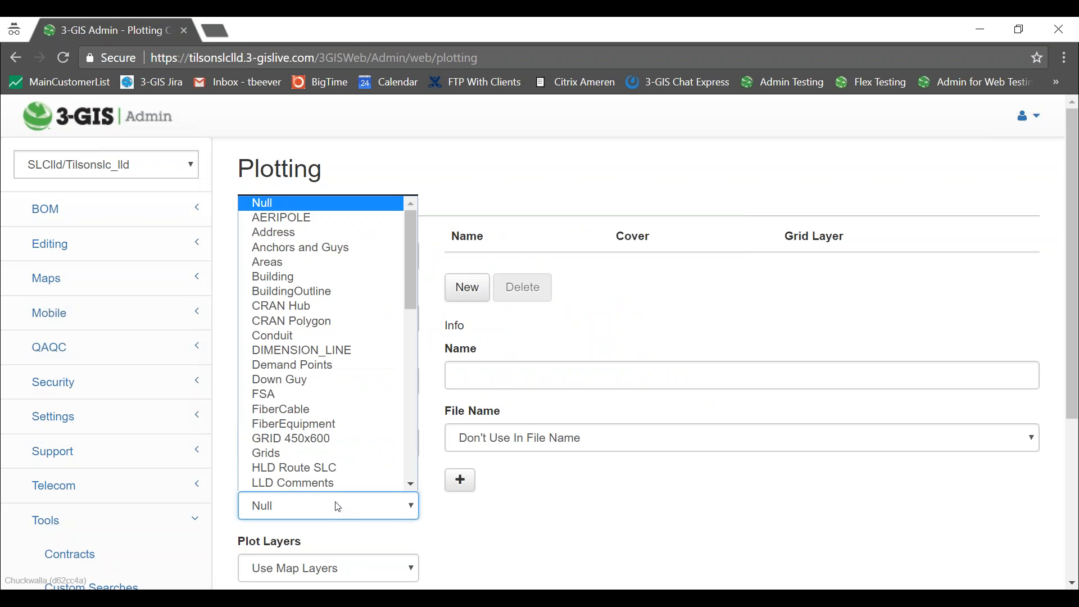
pyautogui.click(320, 446)
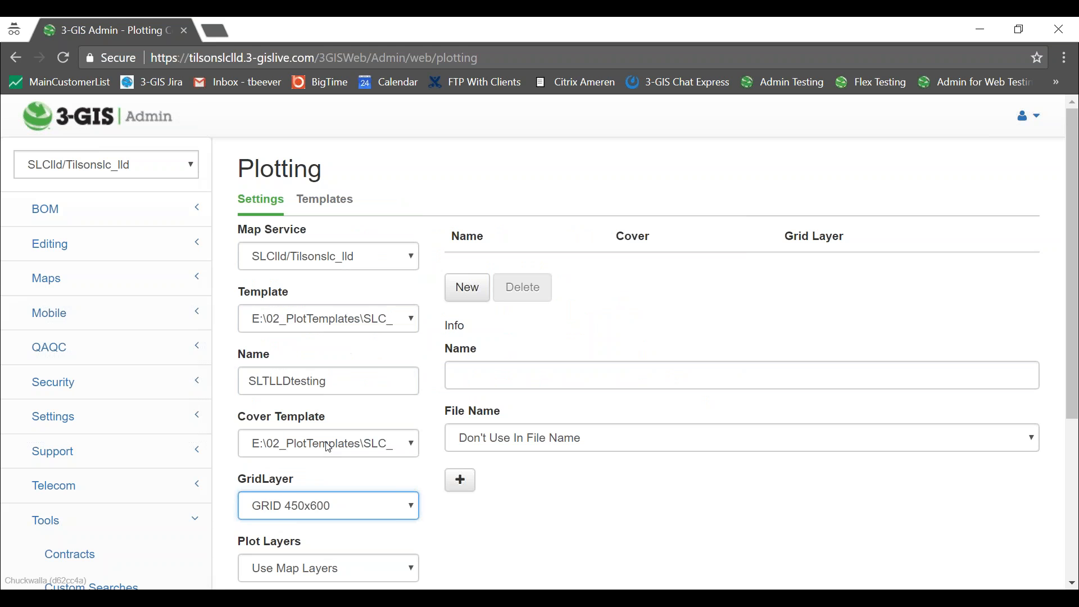
pyautogui.scroll(-1, 653, 298)
pyautogui.scroll(-4, 653, 298)
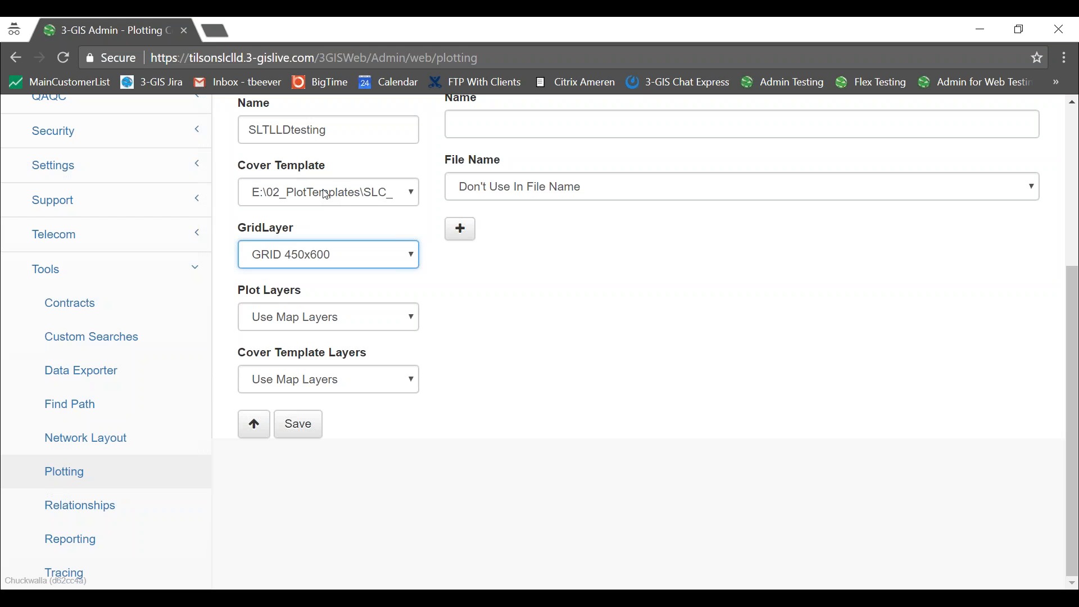
# Set Plot Layers to Use Template Layers.
pyautogui.click(409, 324)
pyautogui.click(409, 324)
pyautogui.click(409, 325)
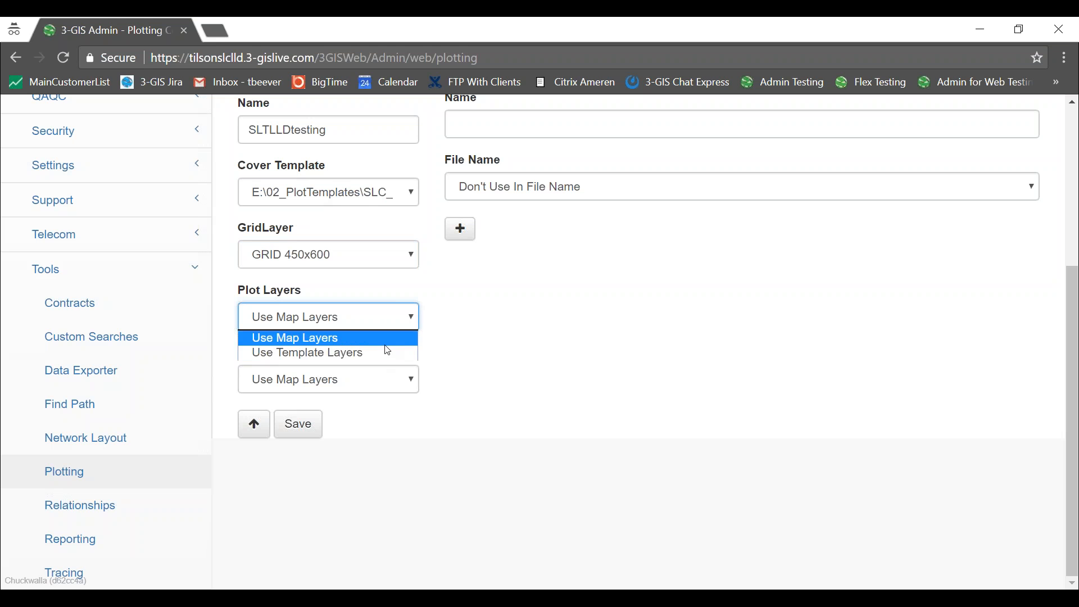
pyautogui.click(417, 322)
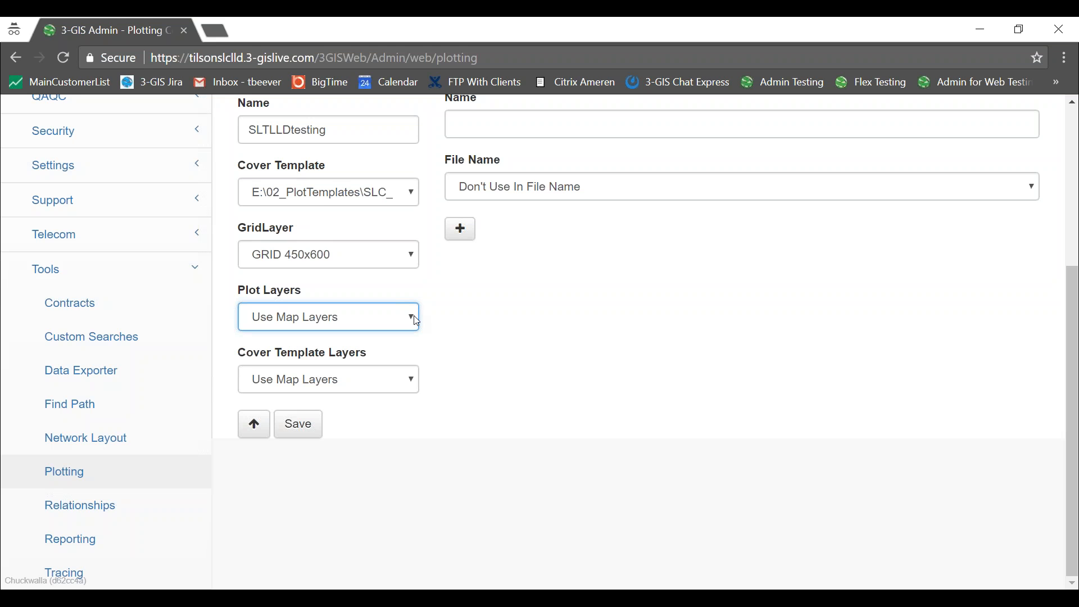
pyautogui.click(417, 322)
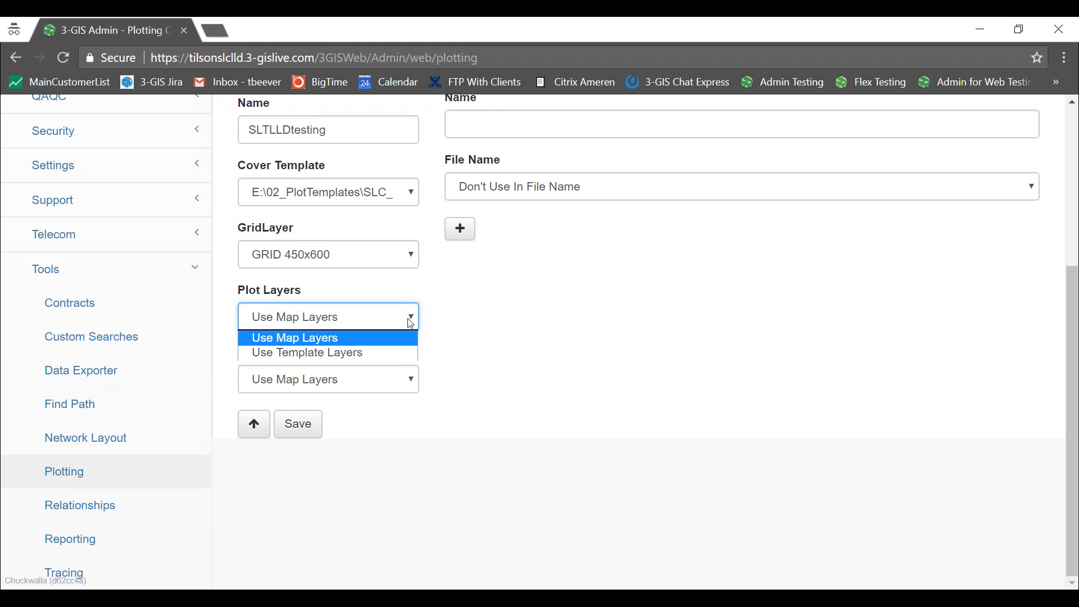
pyautogui.click(395, 360)
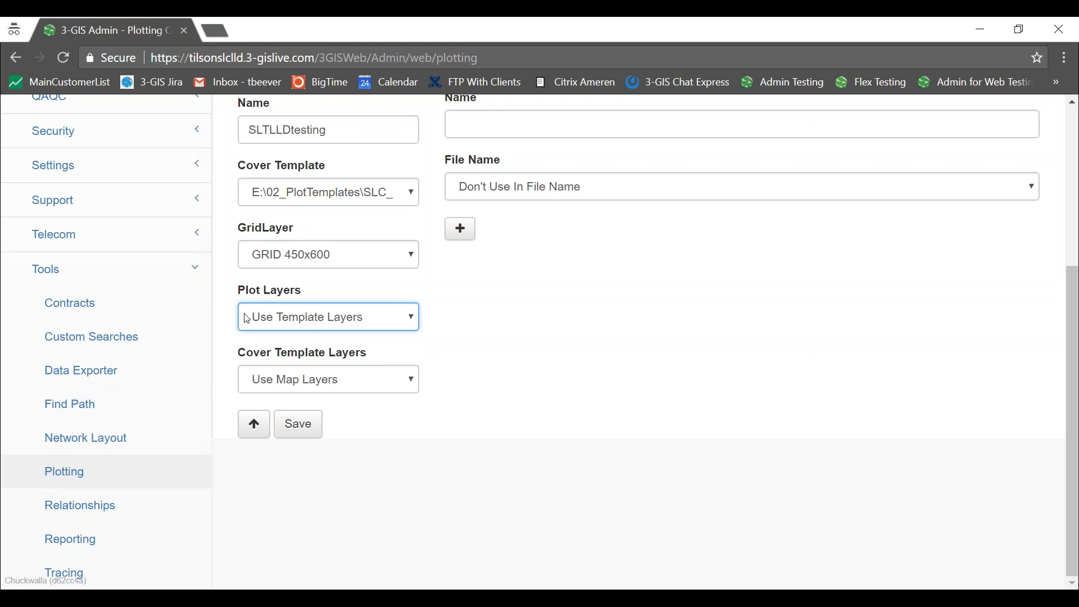
# Keep Cover Template Layers on Use Map Layers and save SLTLLDtesting.
pyautogui.click(416, 385)
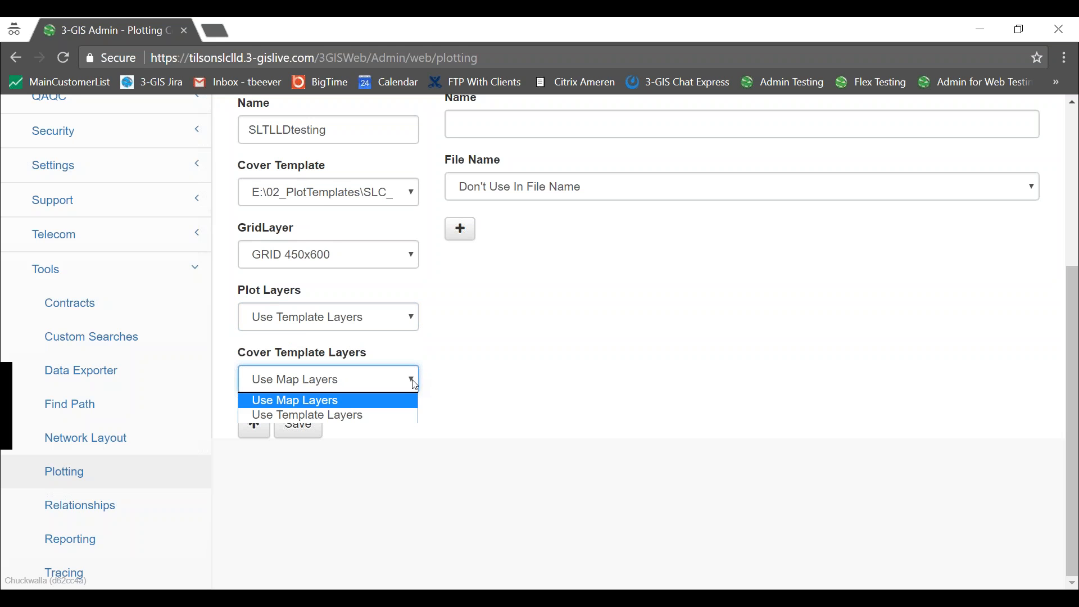
pyautogui.click(416, 386)
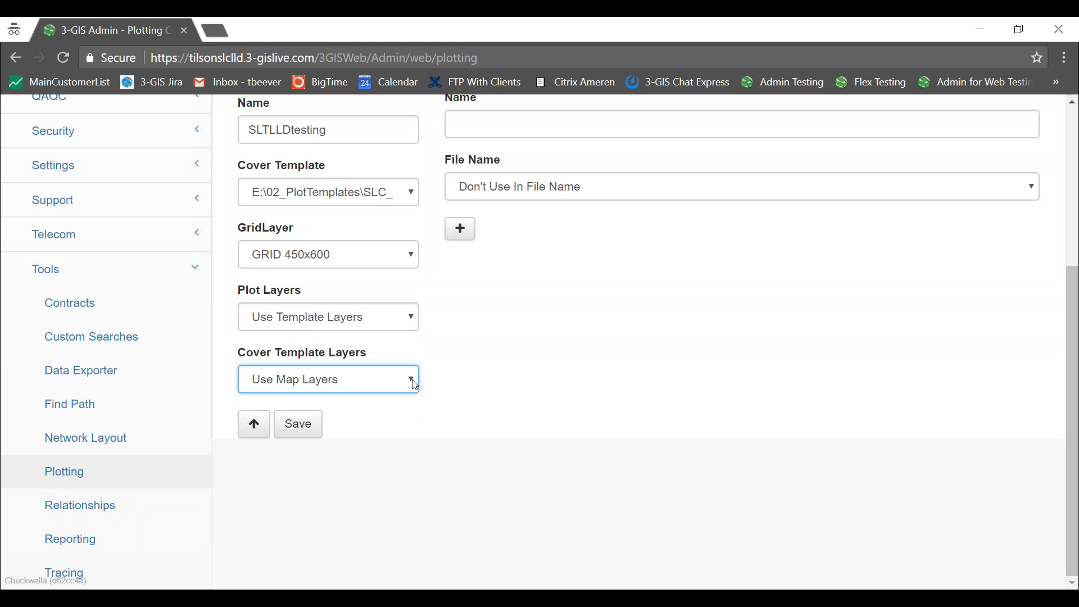
pyautogui.click(416, 386)
pyautogui.click(416, 386)
pyautogui.scroll(5, 573, 348)
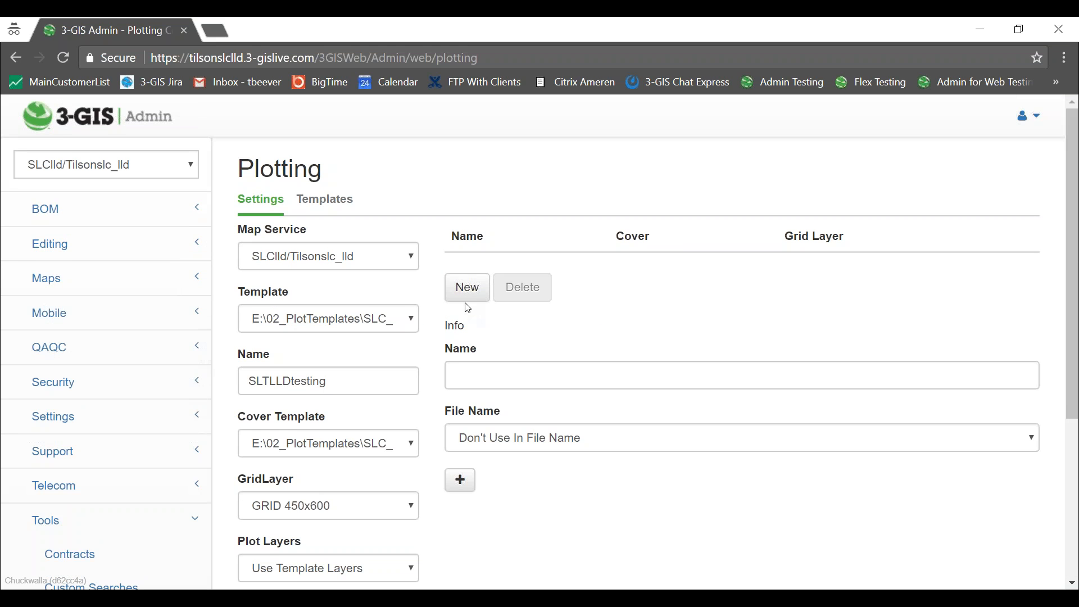
pyautogui.scroll(-5, 579, 332)
pyautogui.click(289, 430)
pyautogui.scroll(5, 612, 379)
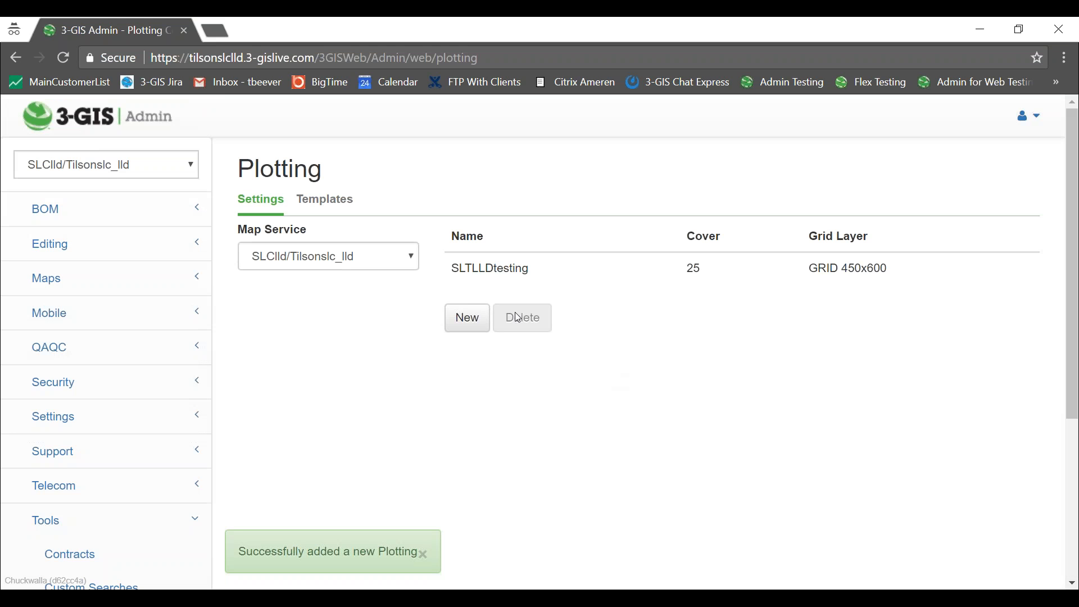
# Add a Title info entry to the SLTLLDtesting plotting setting.
pyautogui.click(543, 268)
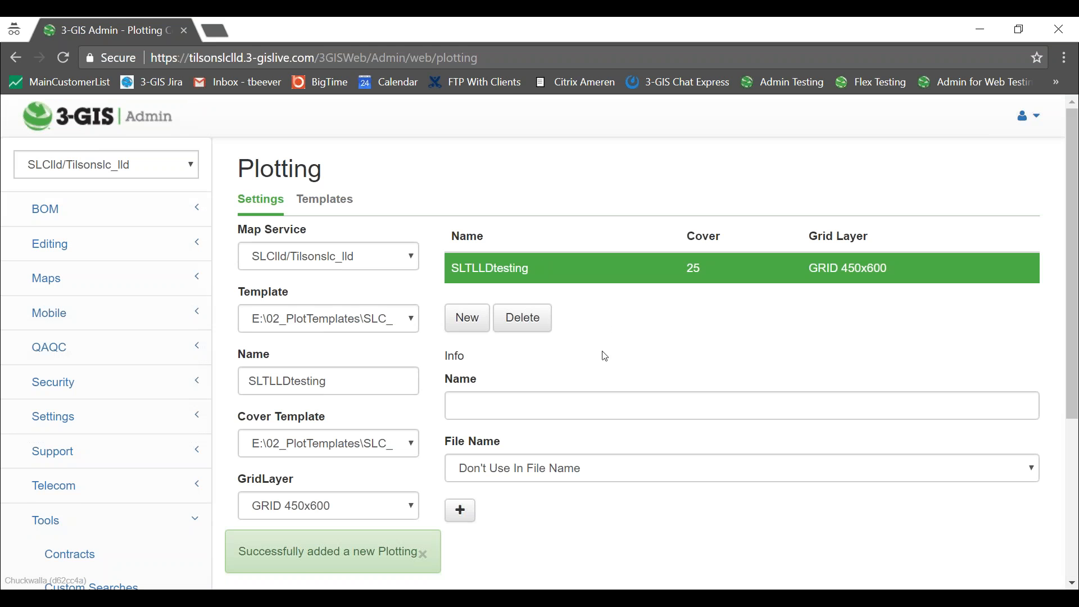
pyautogui.scroll(-2, 603, 357)
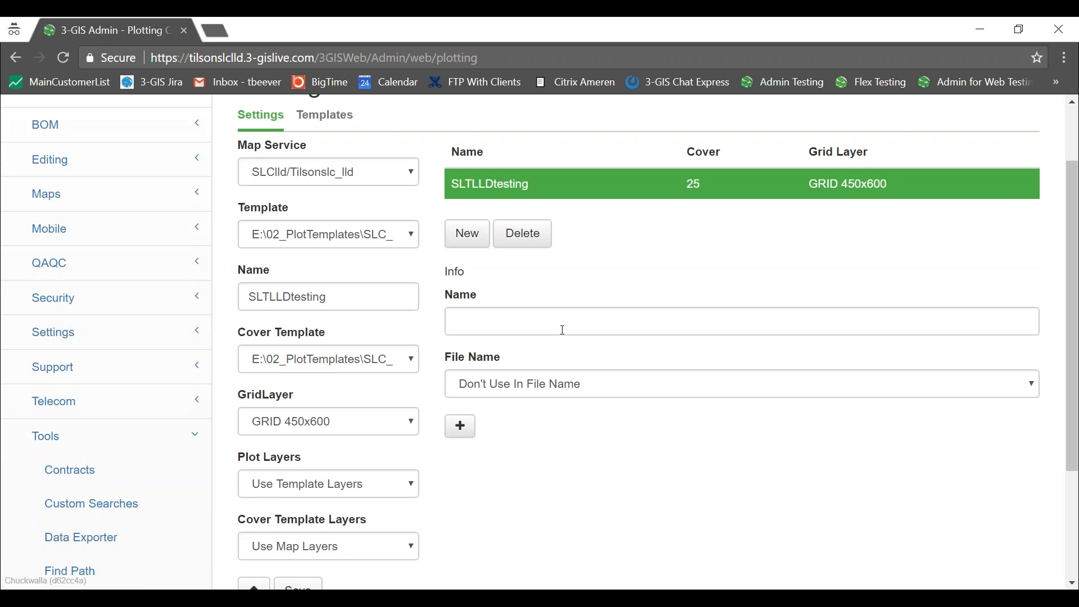
pyautogui.click(563, 319)
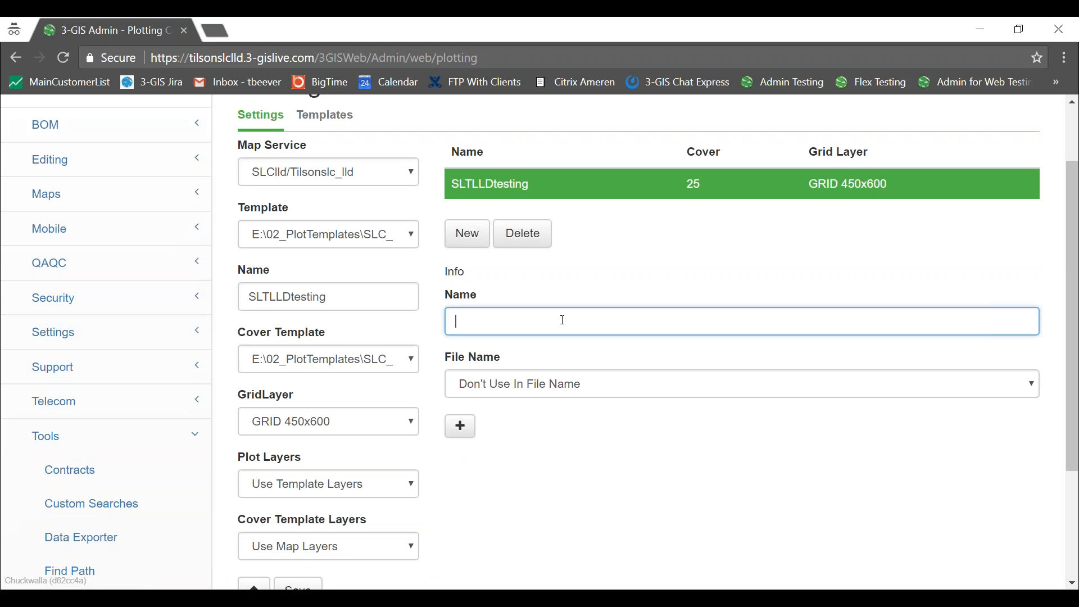
pyautogui.write('Title')
pyautogui.click(467, 234)
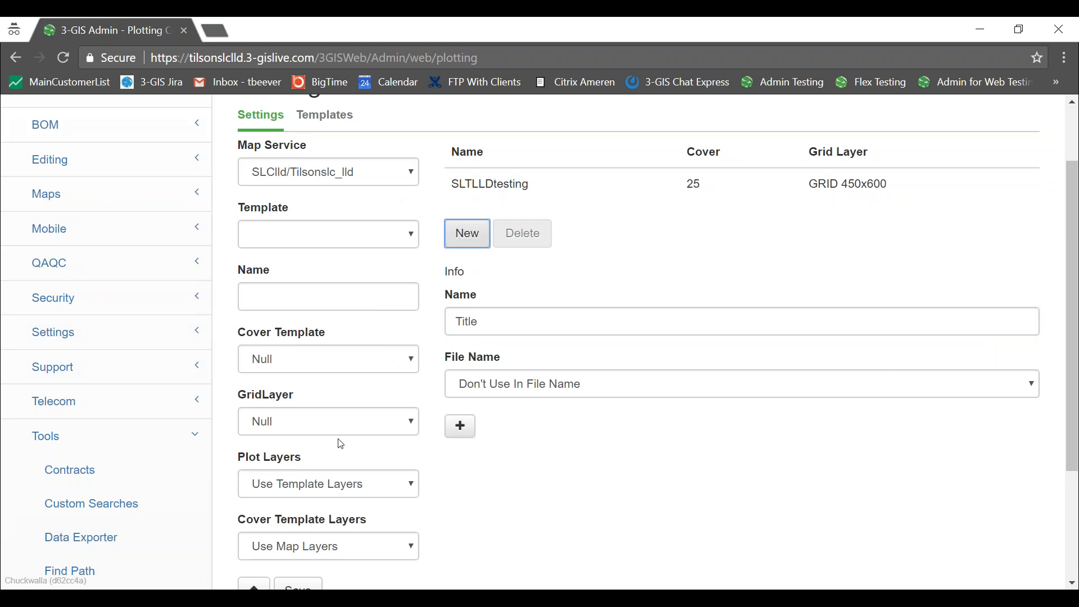
pyautogui.scroll(-3, 327, 416)
pyautogui.click(254, 422)
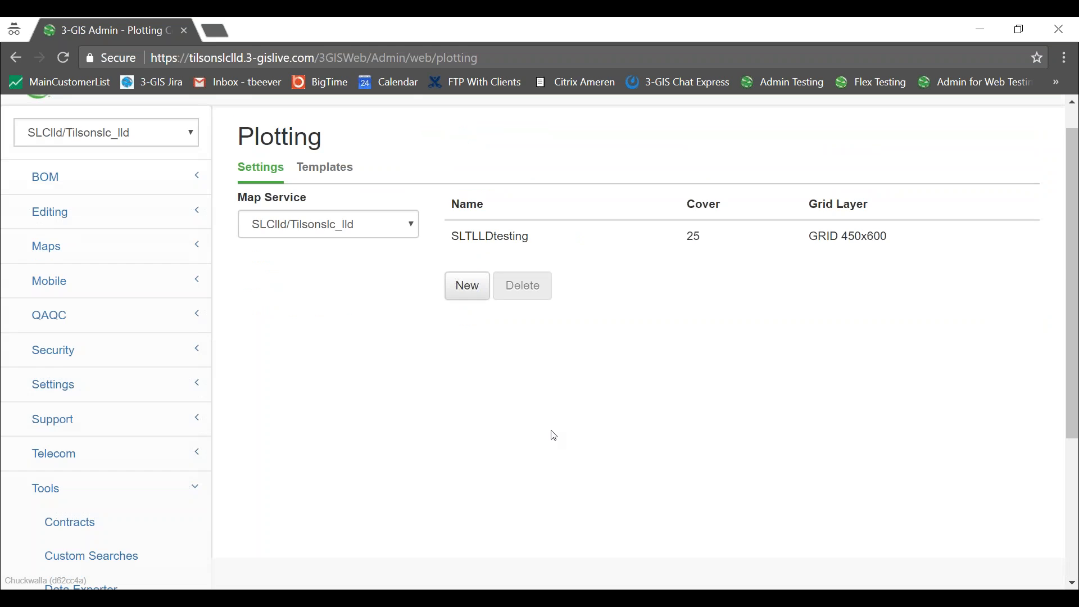
pyautogui.click(582, 272)
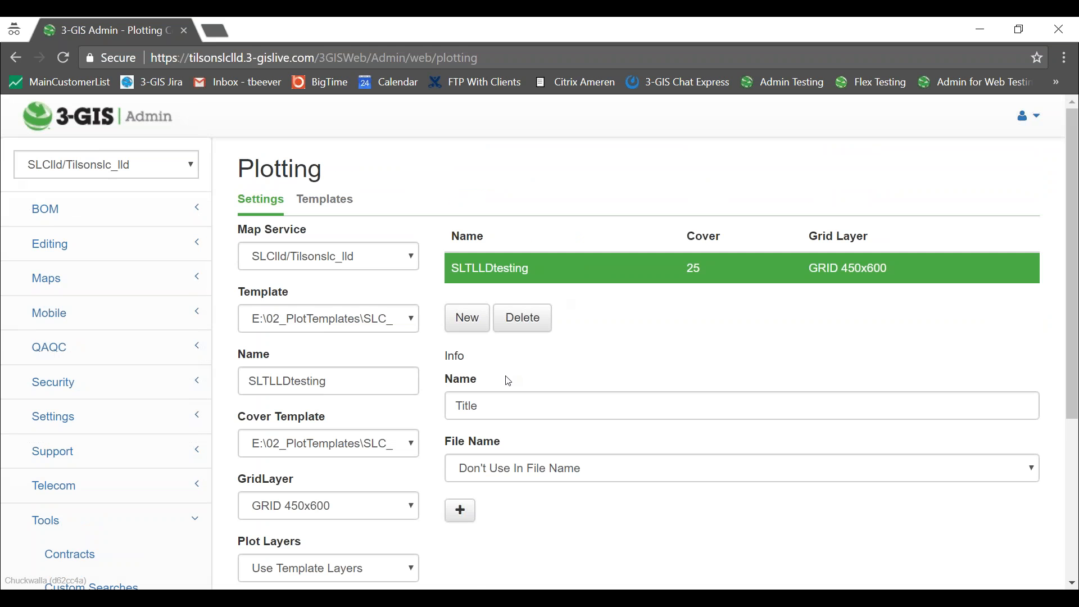
pyautogui.click(460, 510)
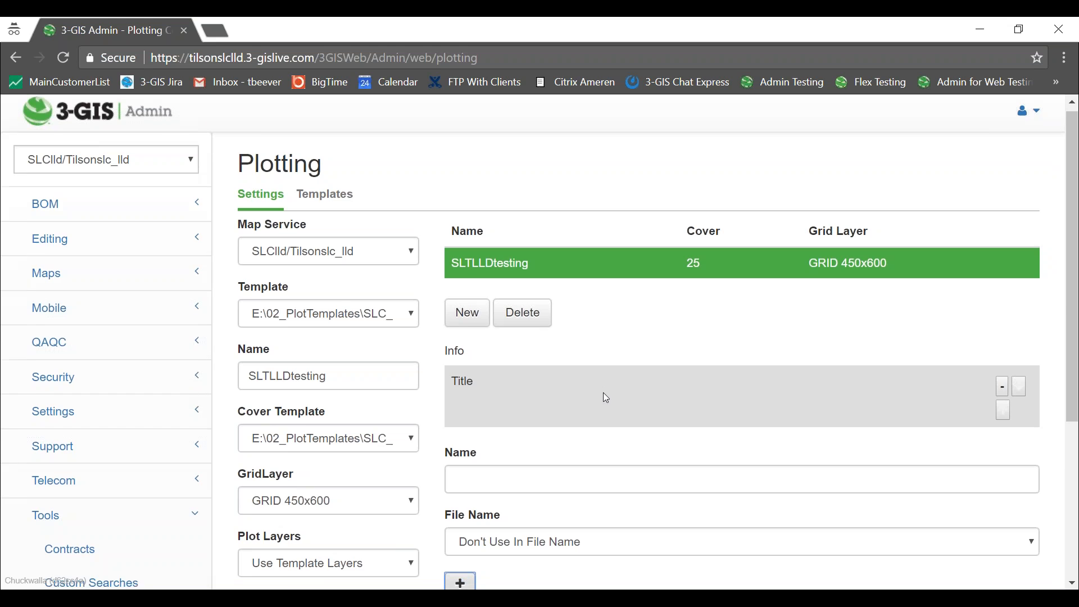
# Review the saved setting, then open and close the account menu.
pyautogui.scroll(-1, 602, 393)
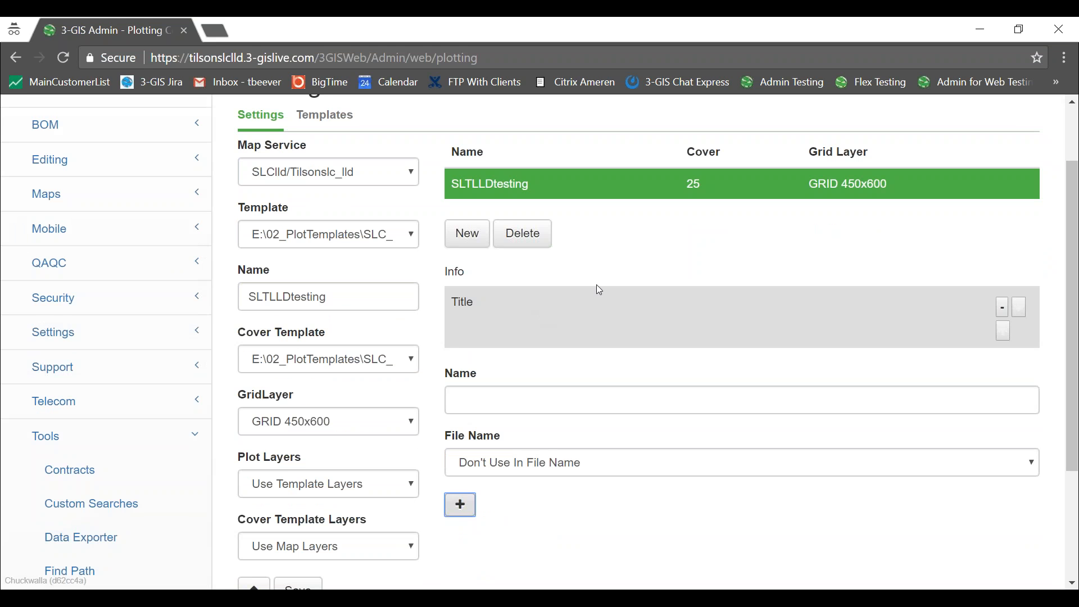
pyautogui.scroll(-2, 544, 296)
pyautogui.scroll(4, 575, 334)
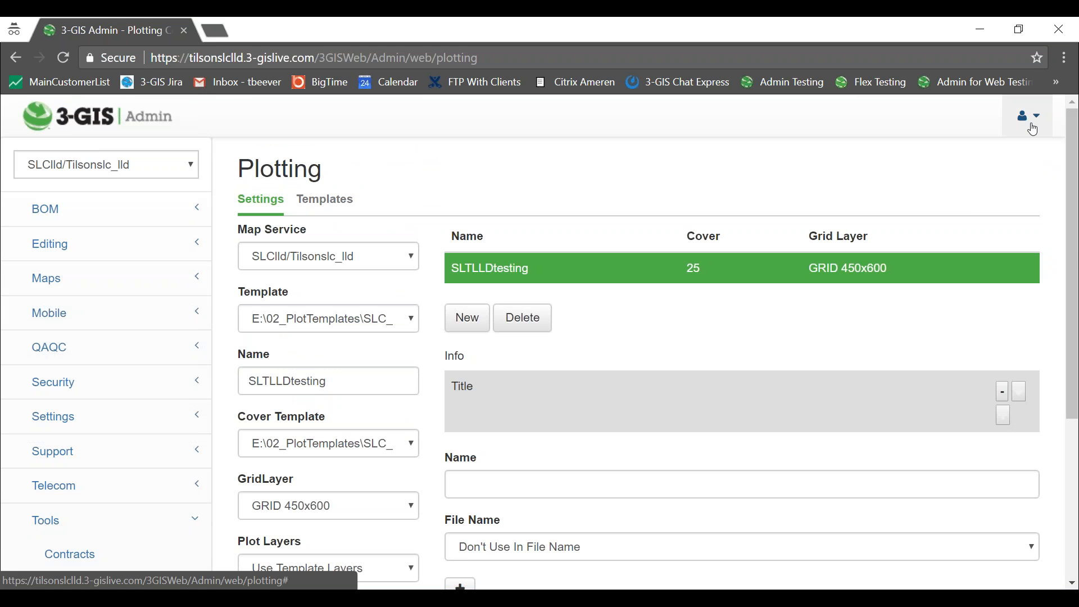
pyautogui.click(502, 57)
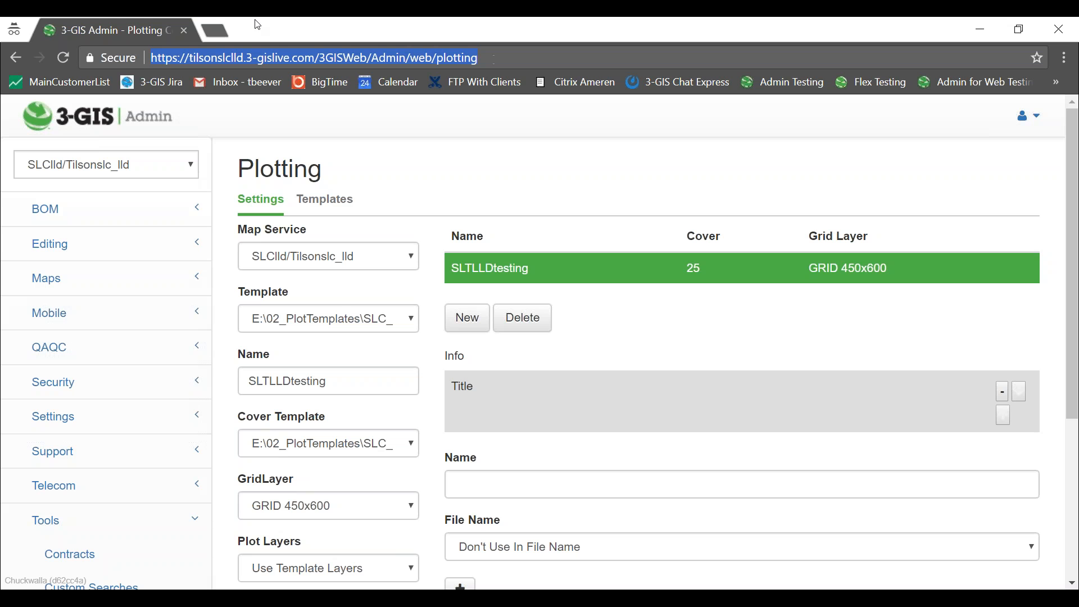
pyautogui.click(1031, 118)
pyautogui.click(703, 120)
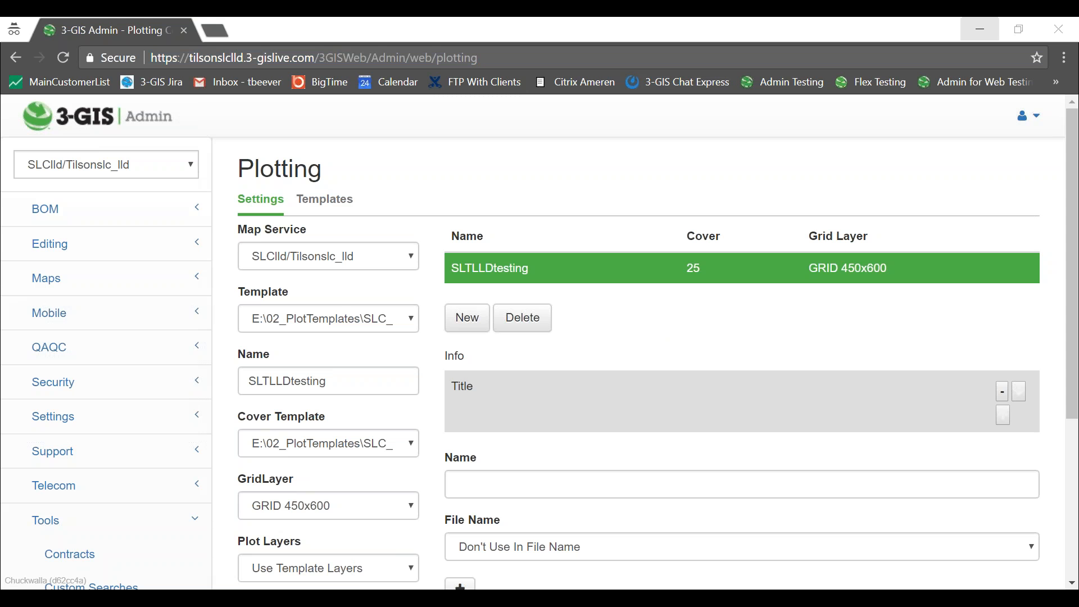
# Open a new File Explorer window on the remote server.
pyautogui.click(979, 29)
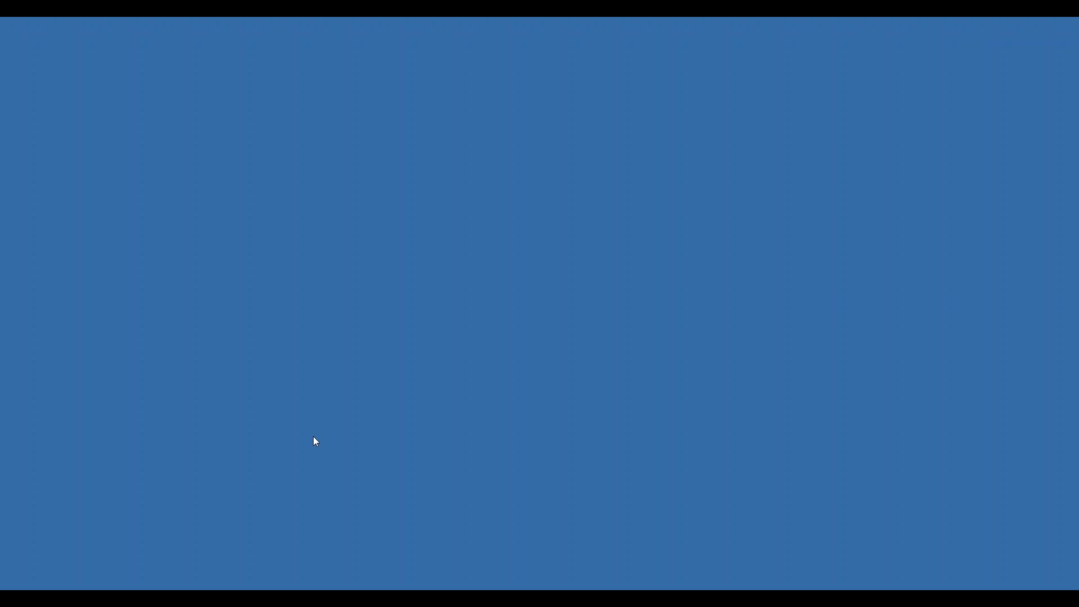
pyautogui.click(314, 548)
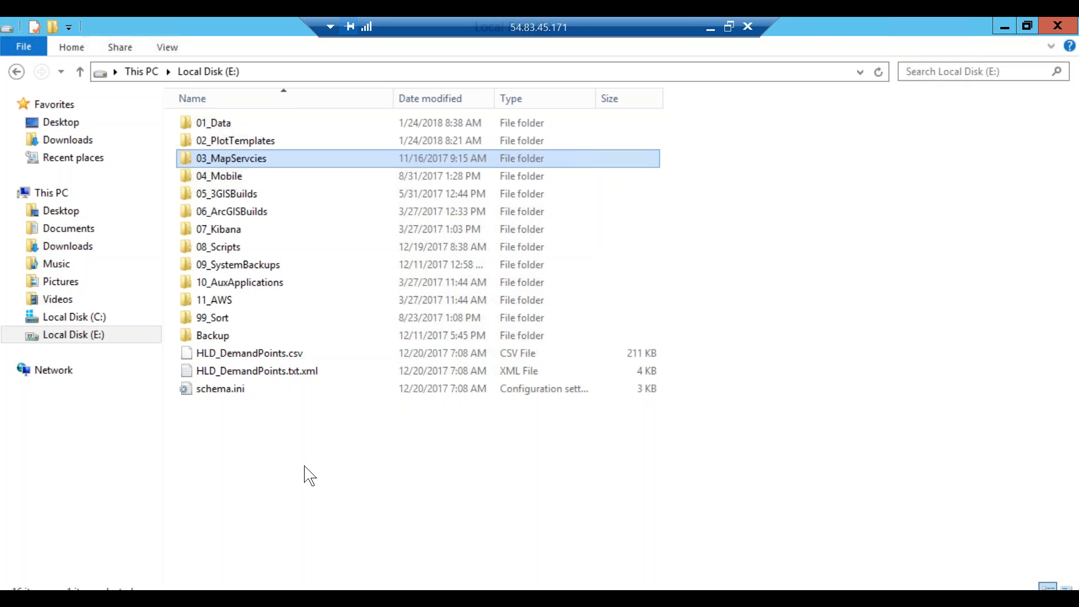
pyautogui.click(184, 599)
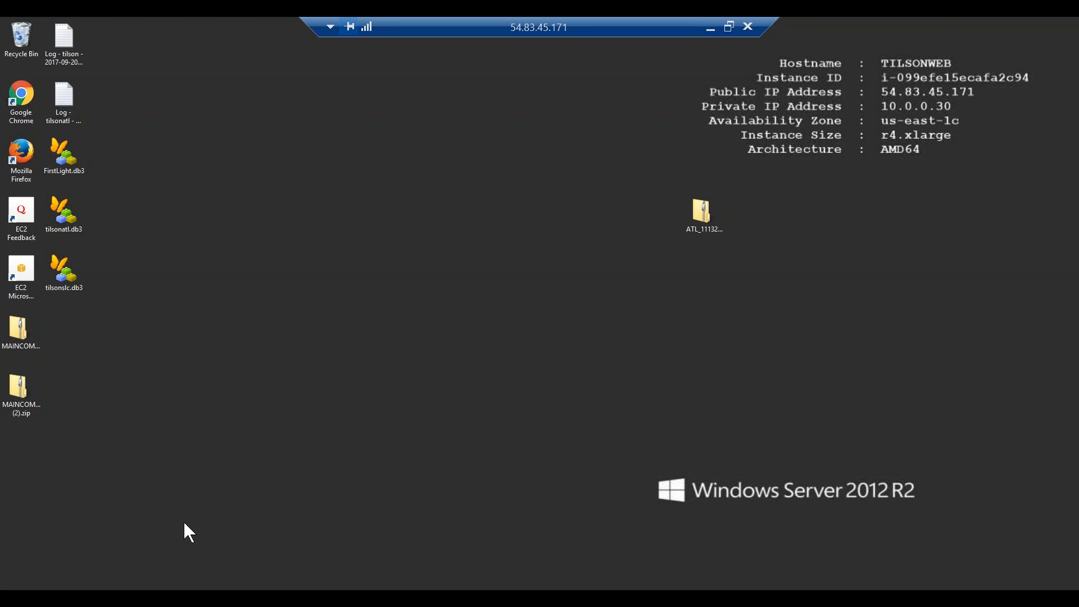
pyautogui.rightClick(134, 589)
pyautogui.click(98, 561)
# Browse to C:\inetpub\wwwroot\3GISWeb\Services\App_Data\MapServiceDetails\SLClld and find it empty.
pyautogui.click(286, 264)
pyautogui.doubleClick(285, 264)
pyautogui.doubleClick(230, 163)
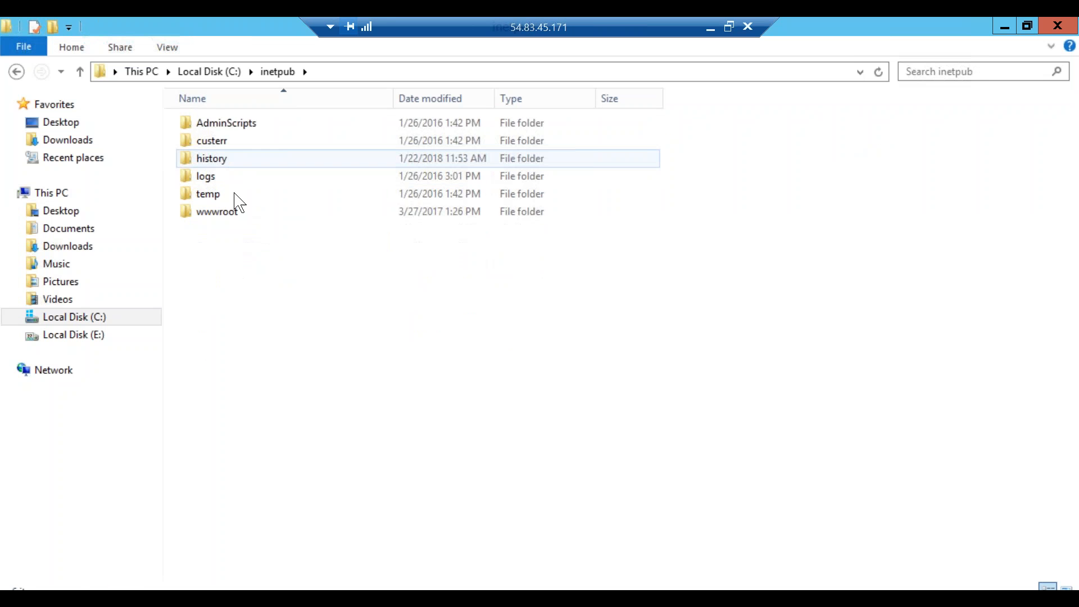
pyautogui.doubleClick(241, 216)
pyautogui.doubleClick(243, 124)
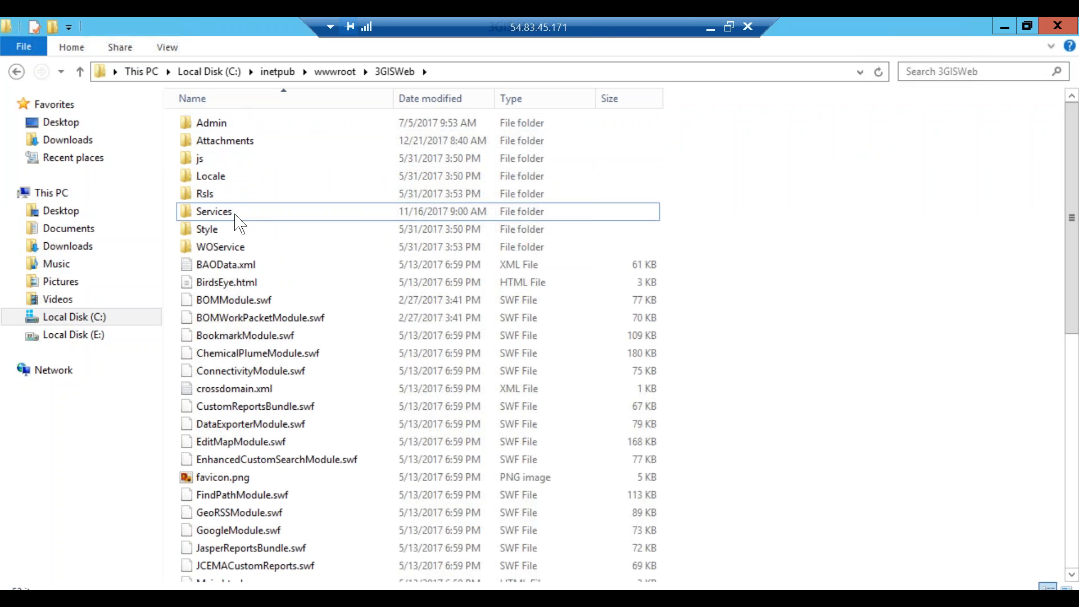
pyautogui.doubleClick(238, 223)
pyautogui.doubleClick(234, 128)
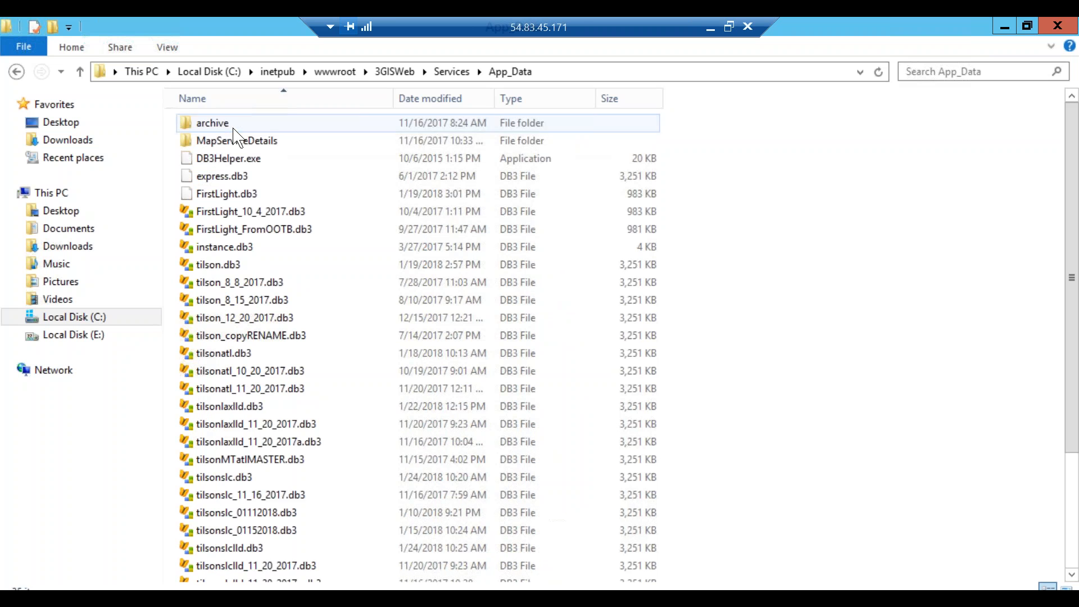
pyautogui.scroll(-2, 365, 219)
pyautogui.scroll(3, 369, 221)
pyautogui.doubleClick(251, 141)
pyautogui.doubleClick(215, 247)
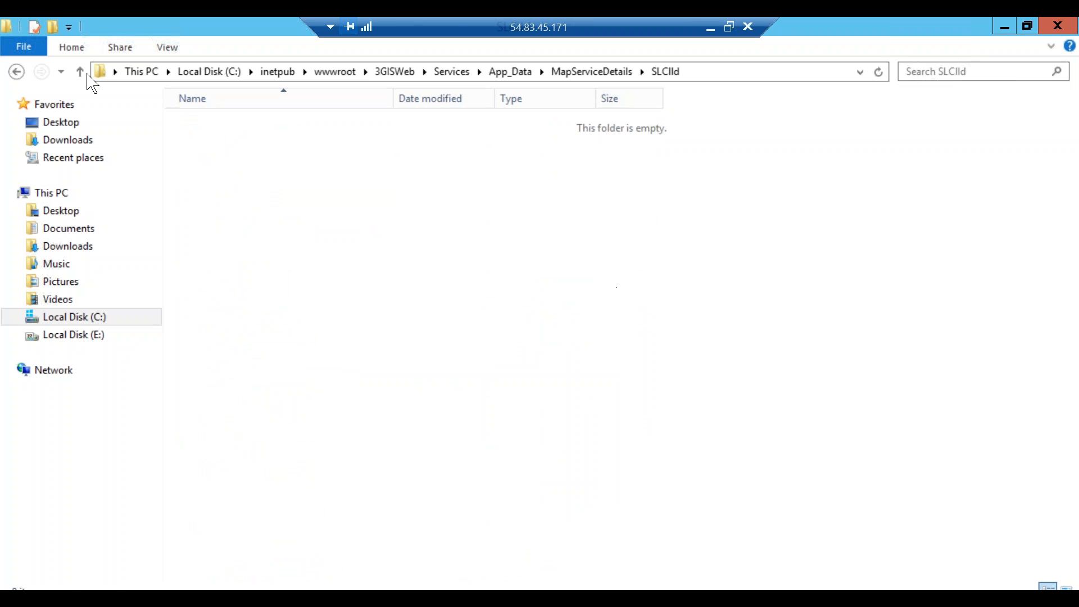
# Check the TILSON folder, go back up, and close File Explorer.
pyautogui.click(80, 72)
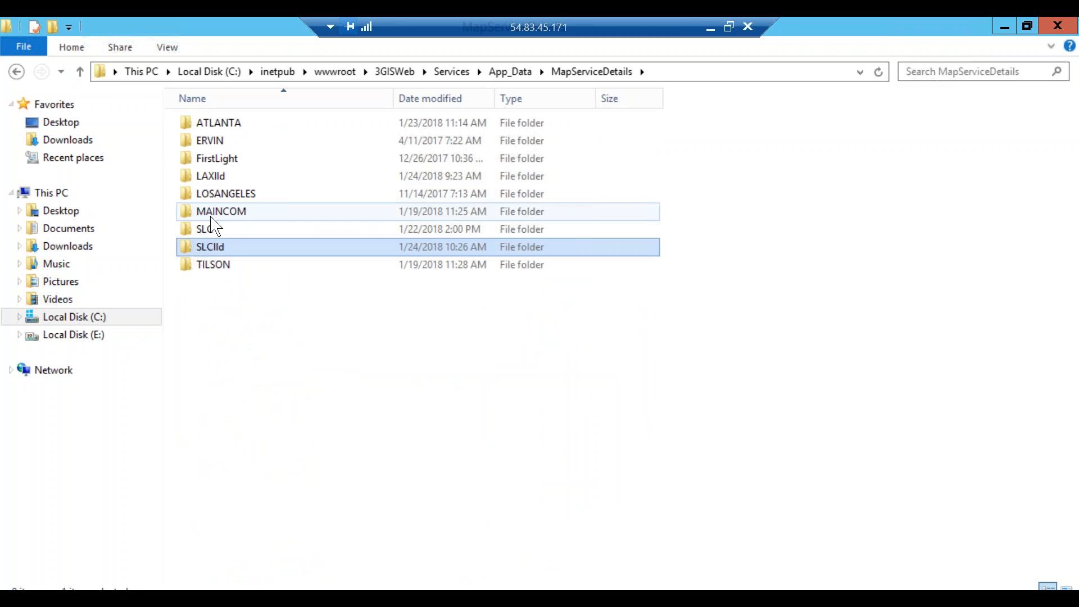
pyautogui.doubleClick(224, 264)
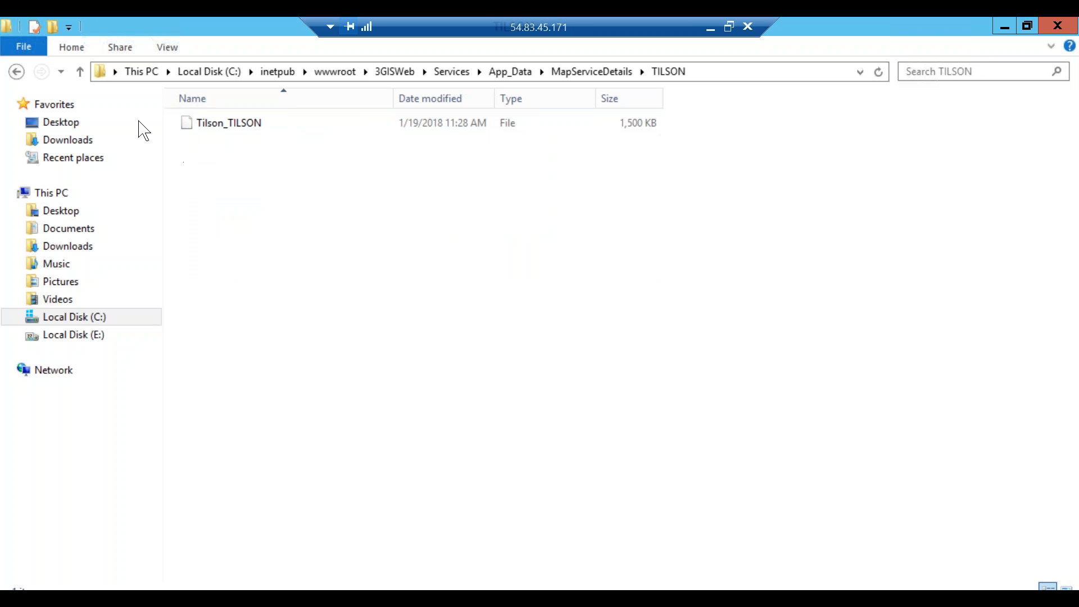
pyautogui.click(79, 72)
pyautogui.click(80, 72)
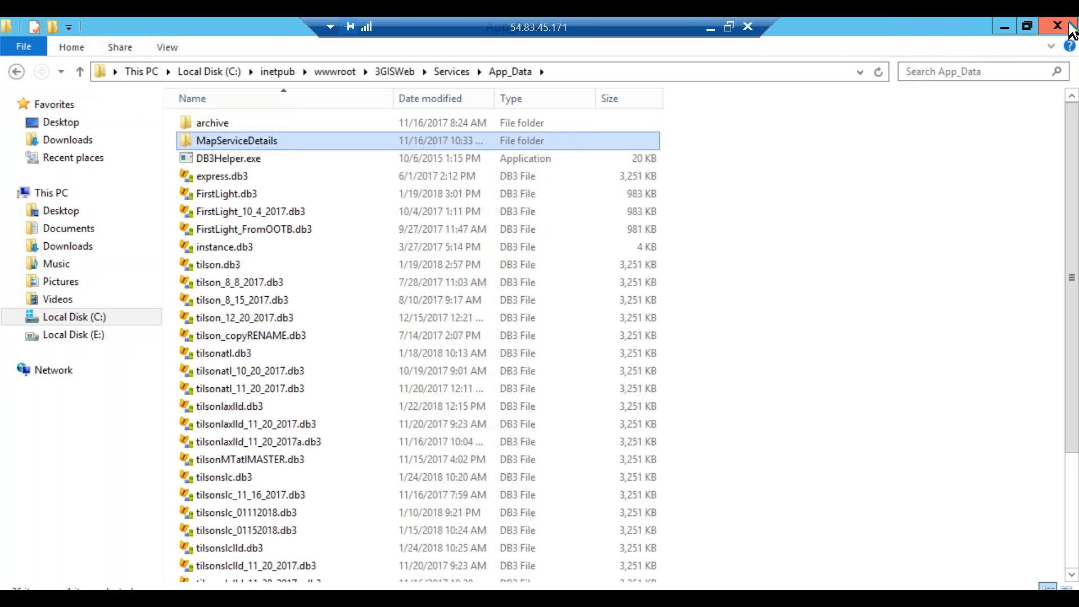
pyautogui.click(1058, 28)
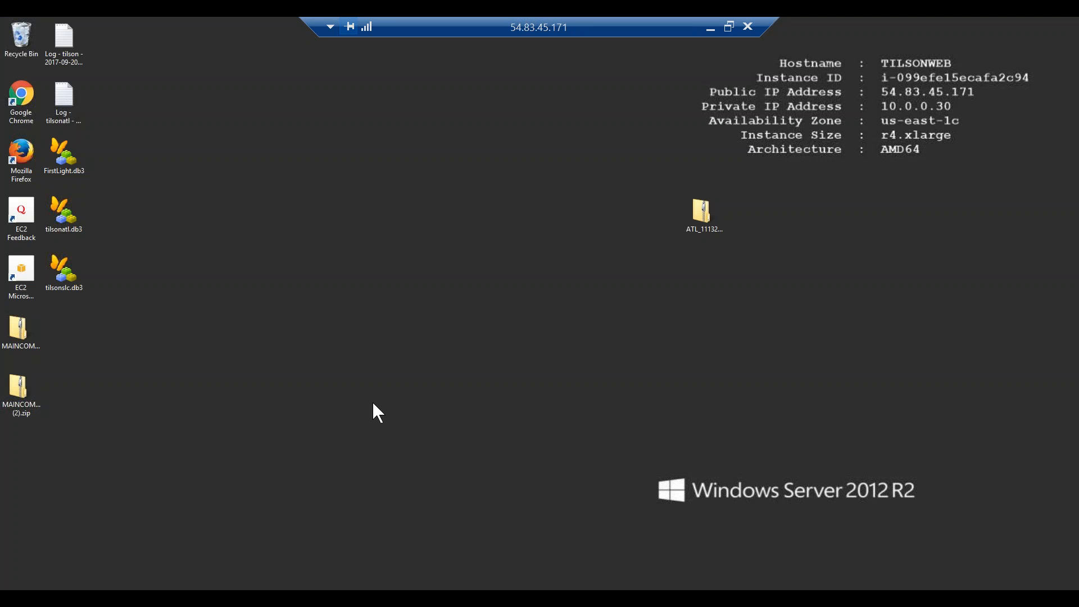
# Open Chrome on the server to a blank New Tab, then close it.
pyautogui.click(193, 584)
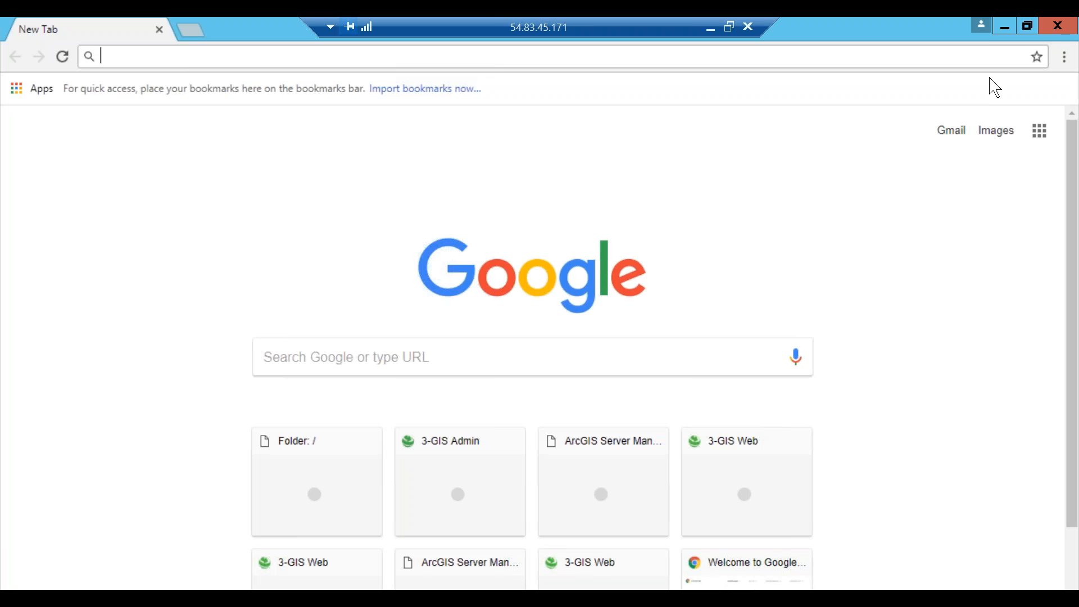
pyautogui.click(1062, 26)
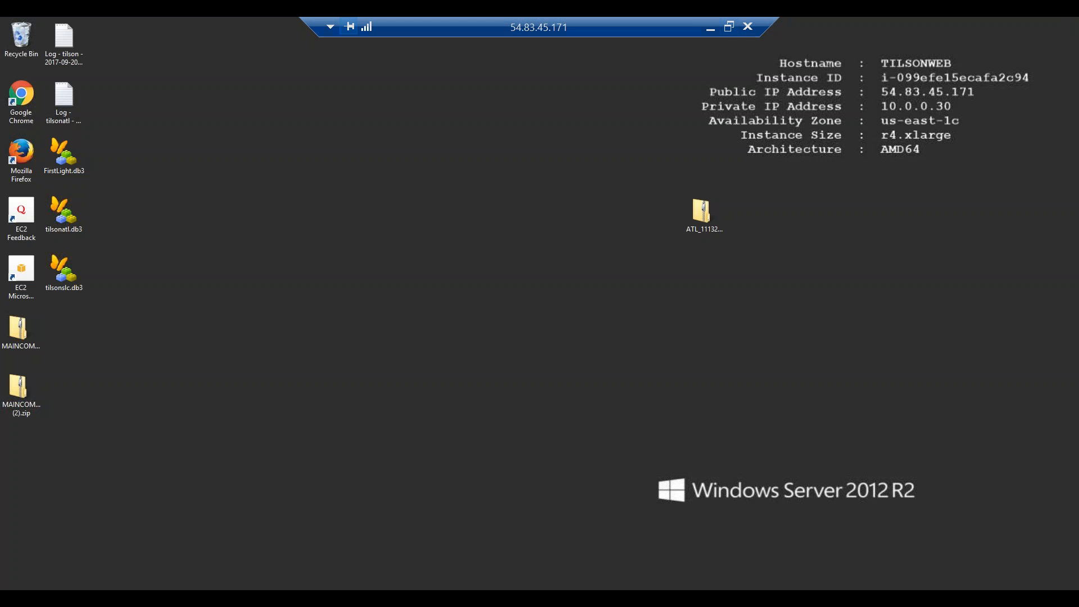
# Minimize the ArcMap remote session to bring the local desktop back into view.
pyautogui.click(710, 28)
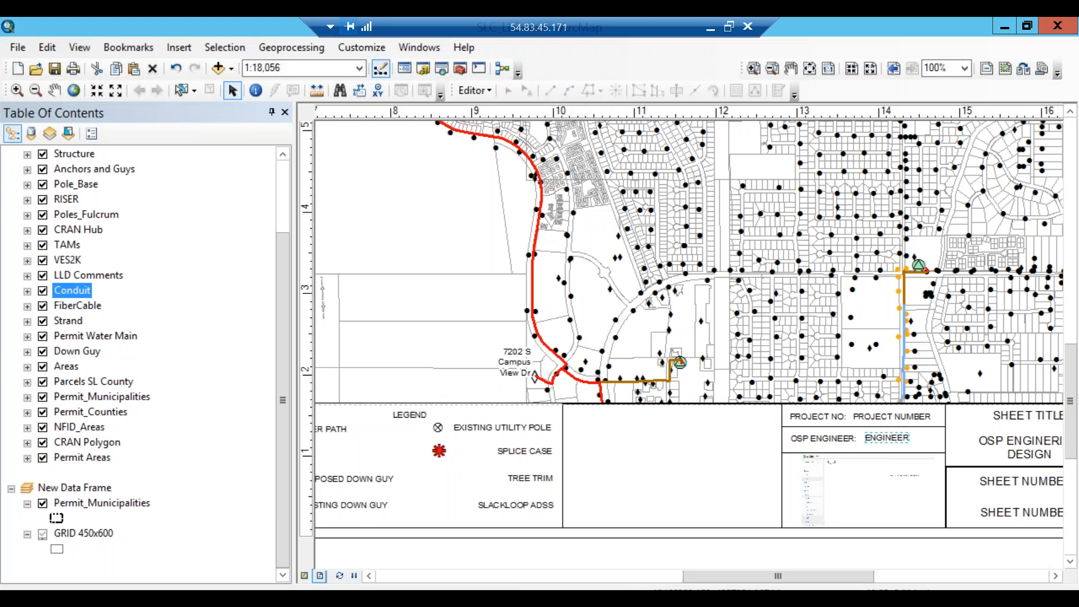
pyautogui.click(711, 28)
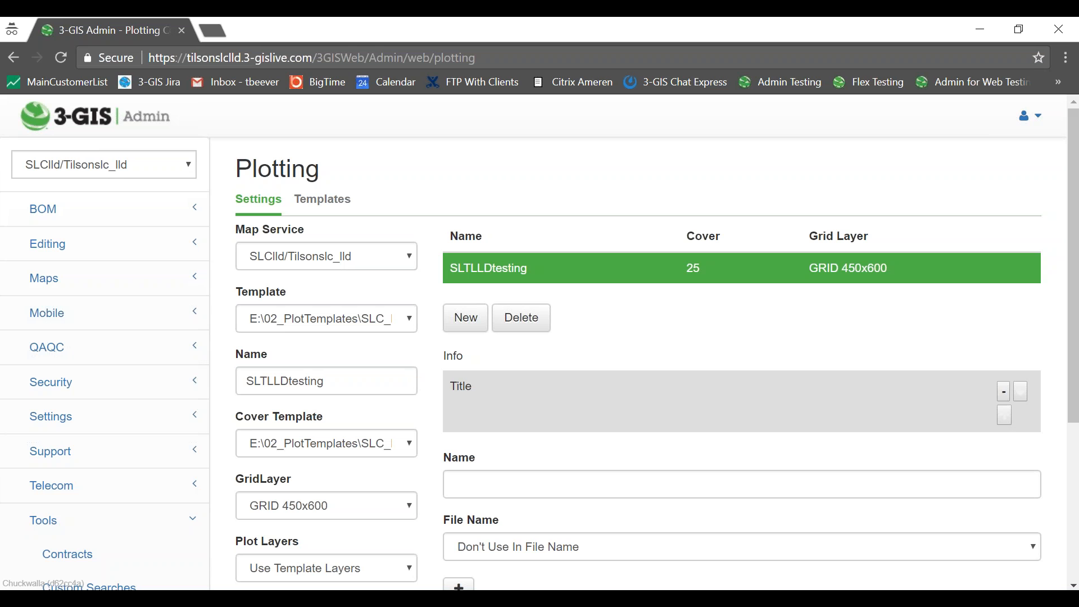
# Load the 3GISWeb services page in a new incognito tab and reset the map cache.
pyautogui.click(475, 57)
pyautogui.hotkey('ctrl', 'c')
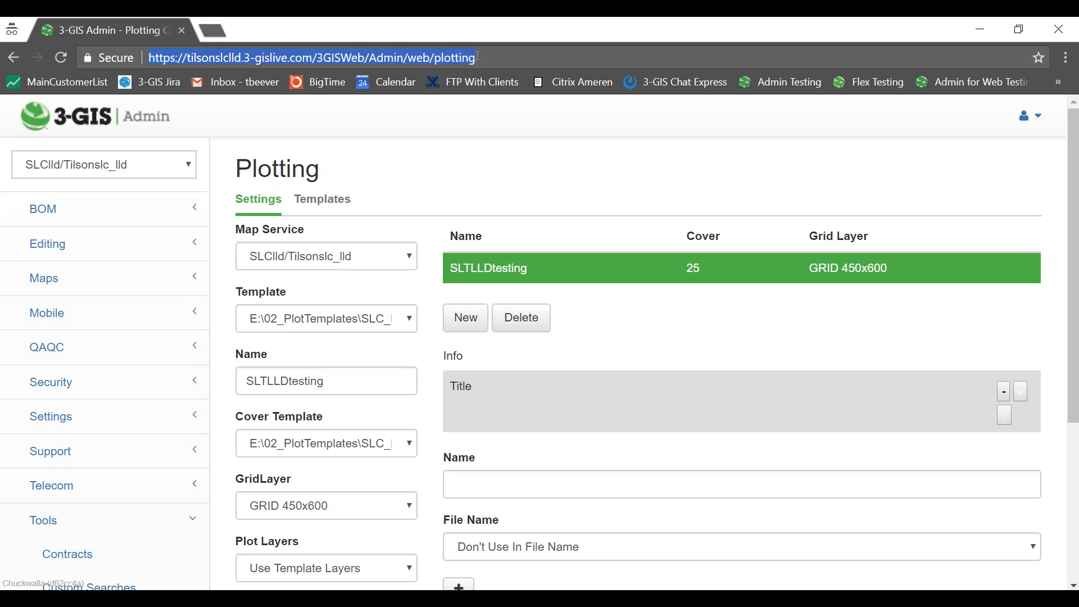
pyautogui.hotkey('ctrl', 't')
pyautogui.hotkey('ctrl', 'v')
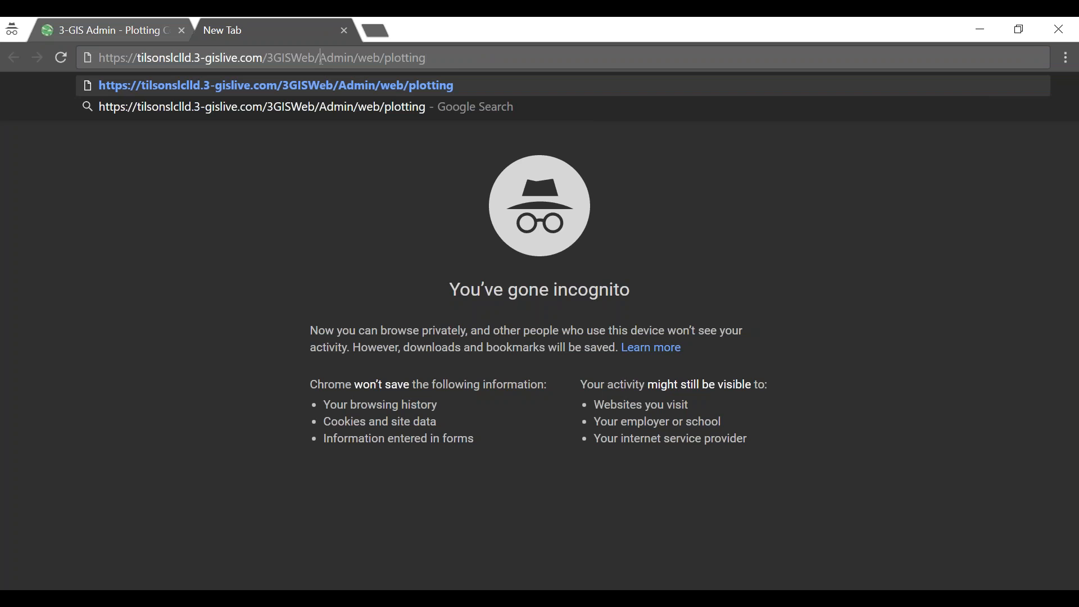
pyautogui.moveTo(321, 58); pyautogui.dragTo(459, 71)
pyautogui.press('BackSpace')
pyautogui.write('services')
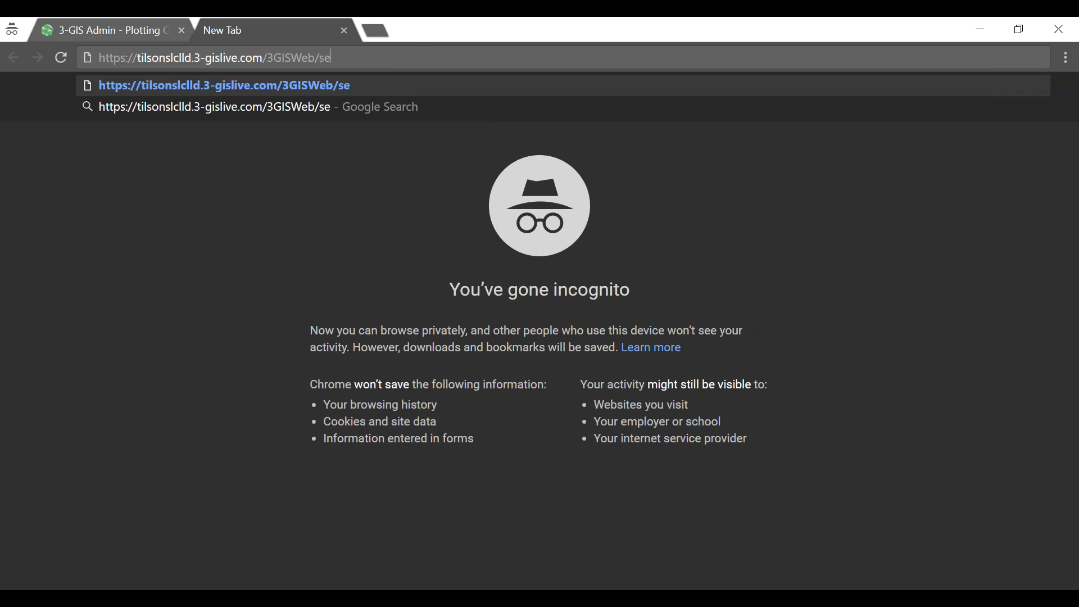
pyautogui.press('Return')
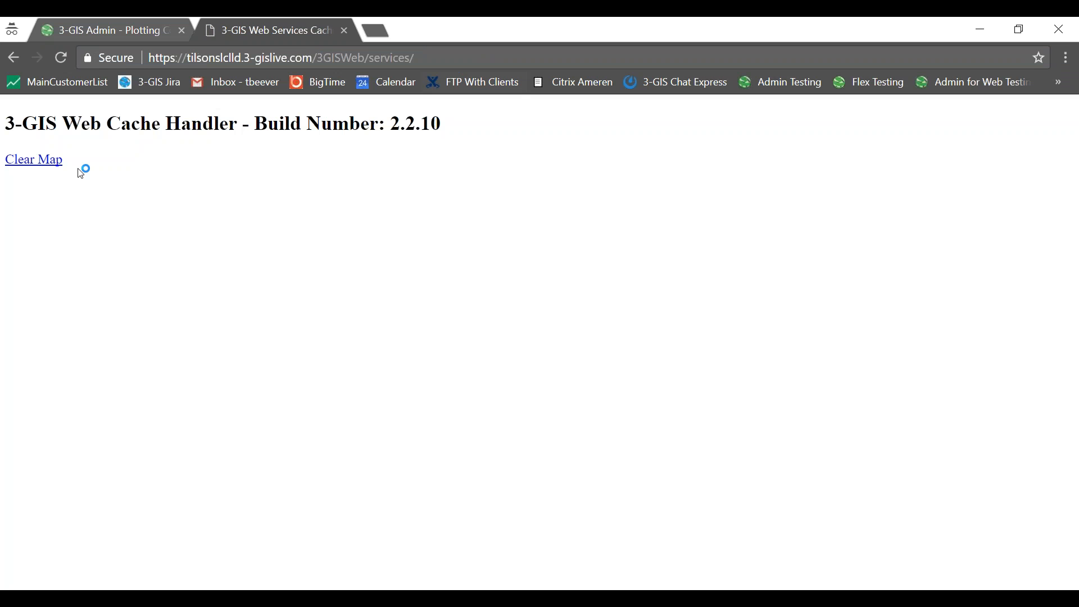
pyautogui.click(34, 160)
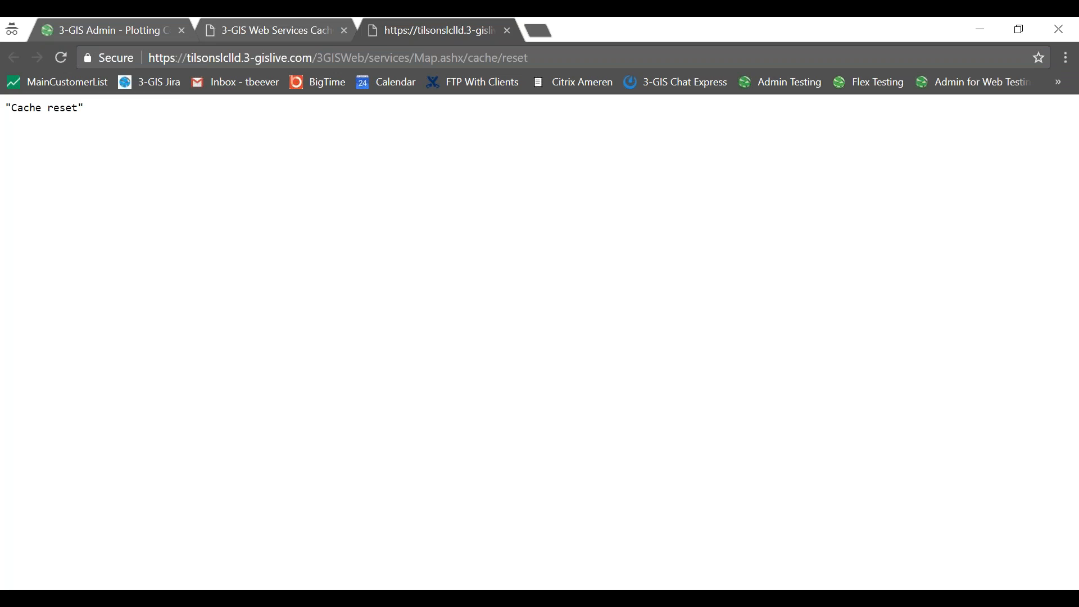
pyautogui.click(507, 30)
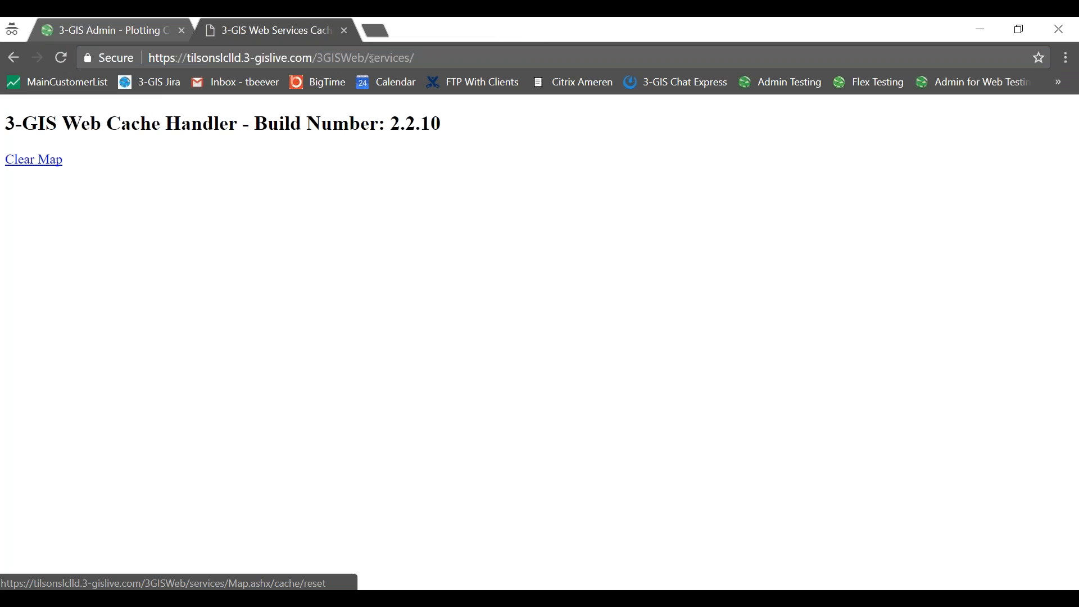
# Go back to the main 3-GIS Web page, allow Flash for the site, and reload it.
pyautogui.moveTo(368, 58); pyautogui.dragTo(451, 47)
pyautogui.press('BackSpace')
pyautogui.press('Return')
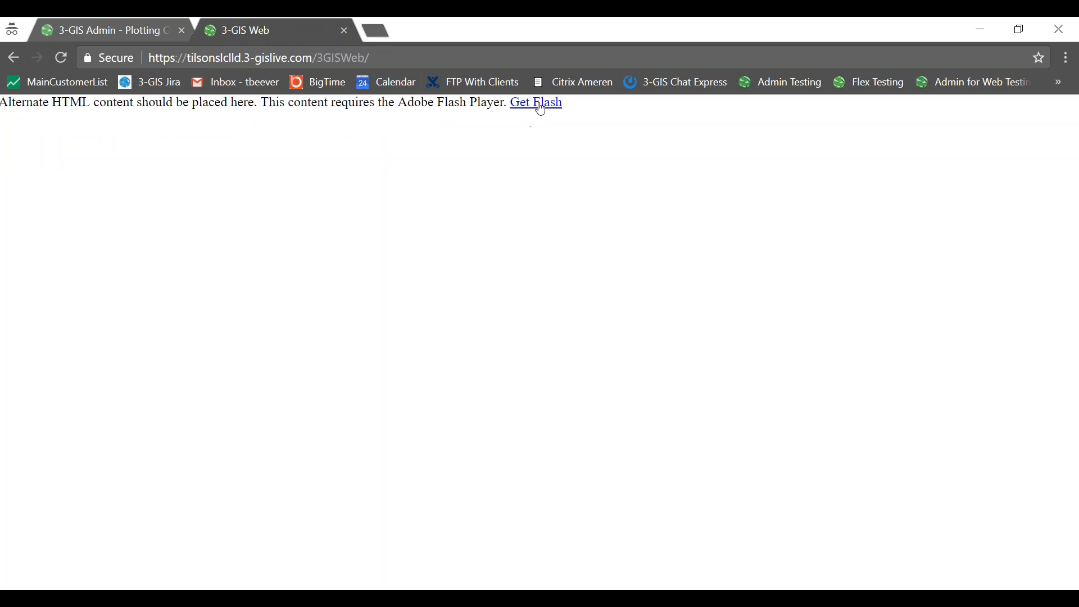
pyautogui.click(541, 108)
pyautogui.click(605, 143)
pyautogui.click(211, 133)
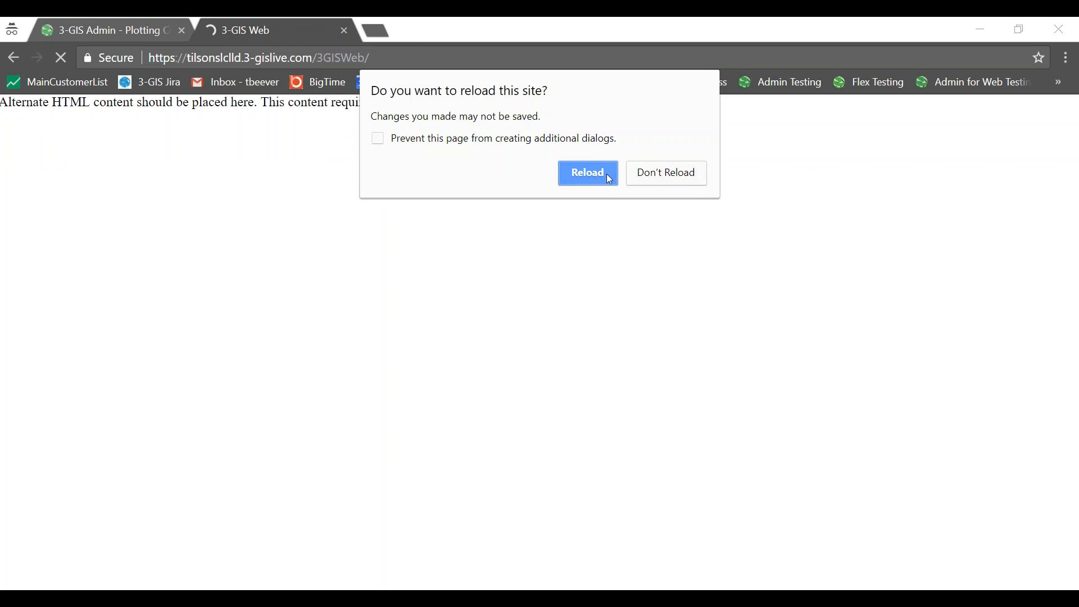
pyautogui.click(609, 175)
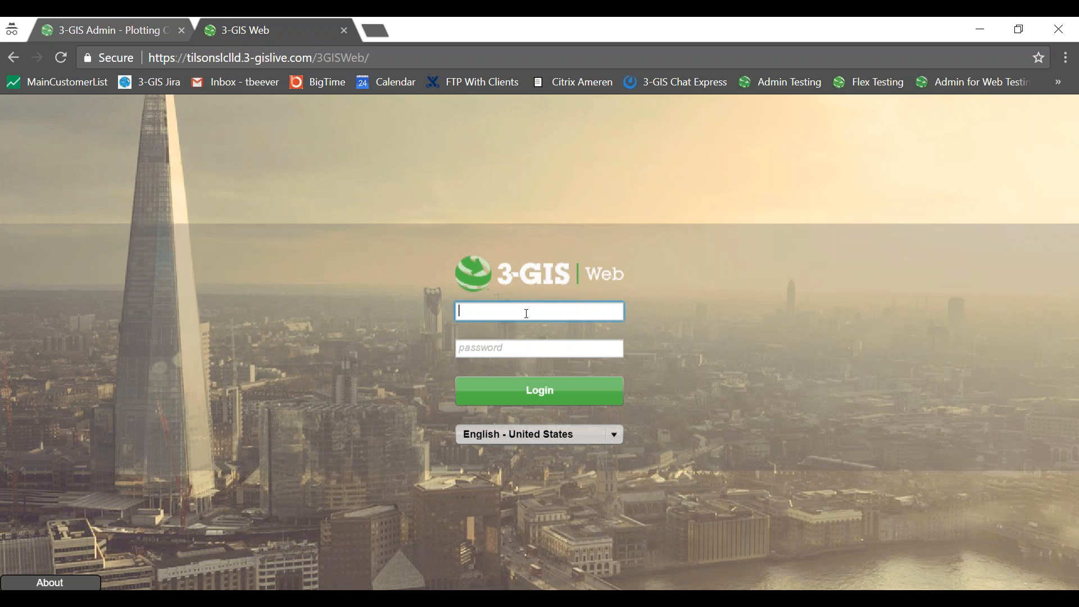
# Log in to 3-GIS Web with the user's username and password.
pyautogui.press('Tab')
pyautogui.write('***********')
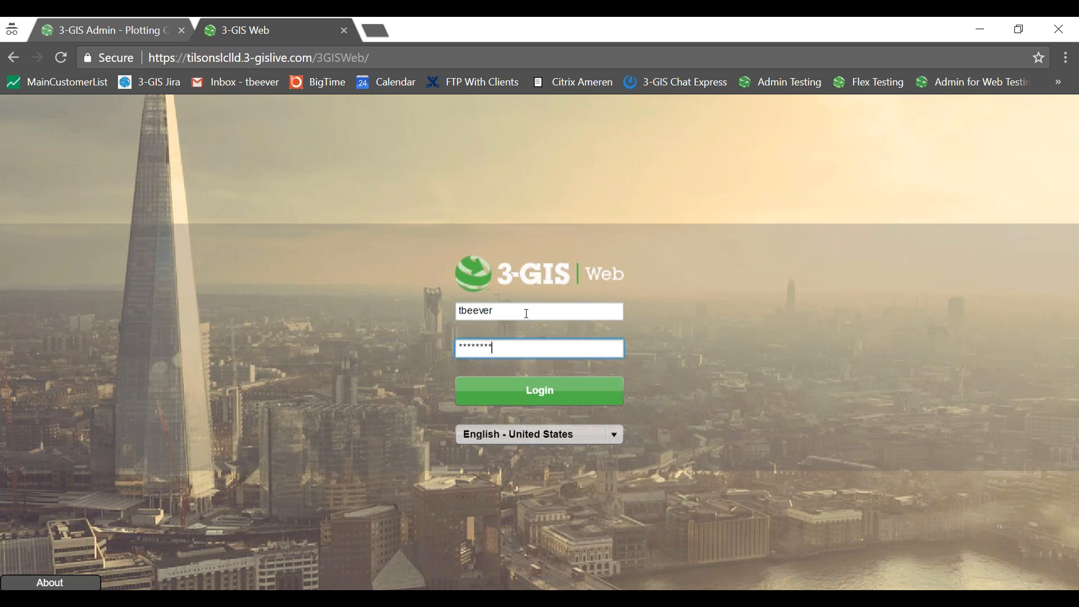
pyautogui.press('Return')
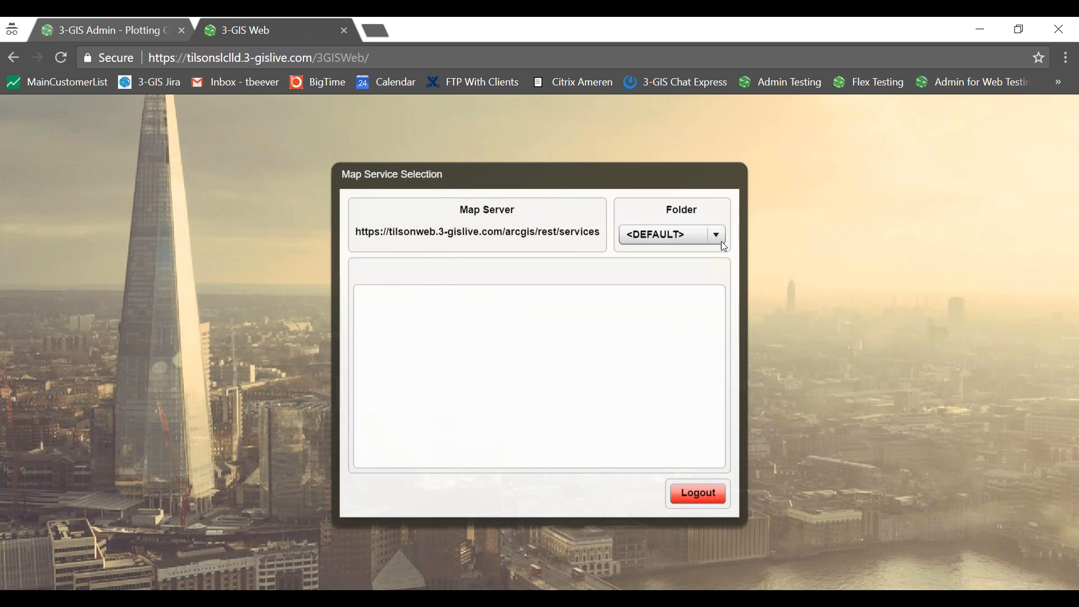
# Pick the SLClld folder and load the Tilsonslc_lld map service.
pyautogui.click(717, 237)
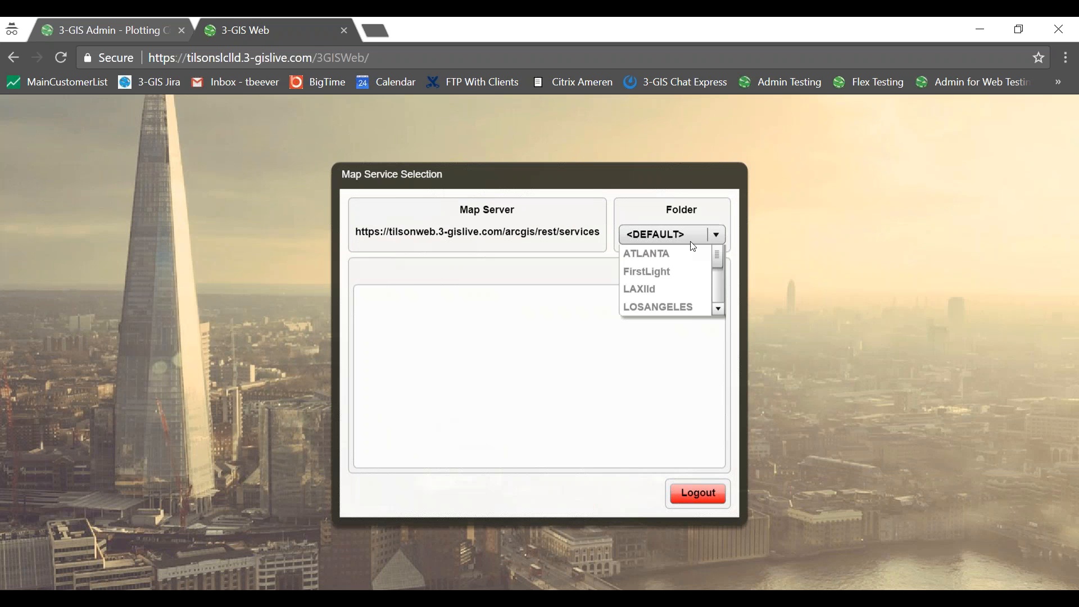
pyautogui.scroll(-3, 663, 275)
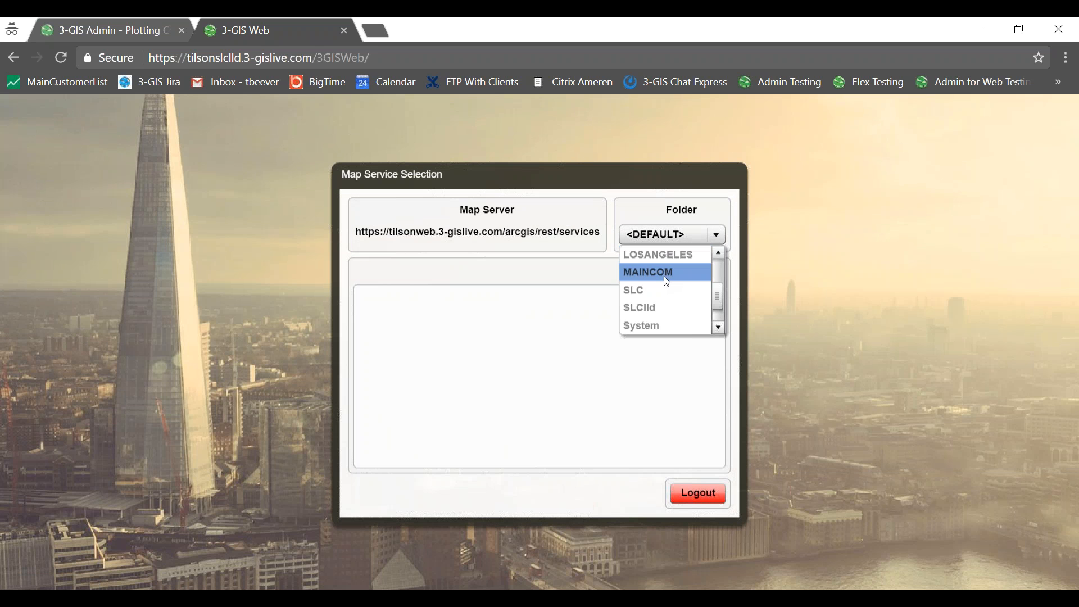
pyautogui.click(660, 309)
pyautogui.click(355, 284)
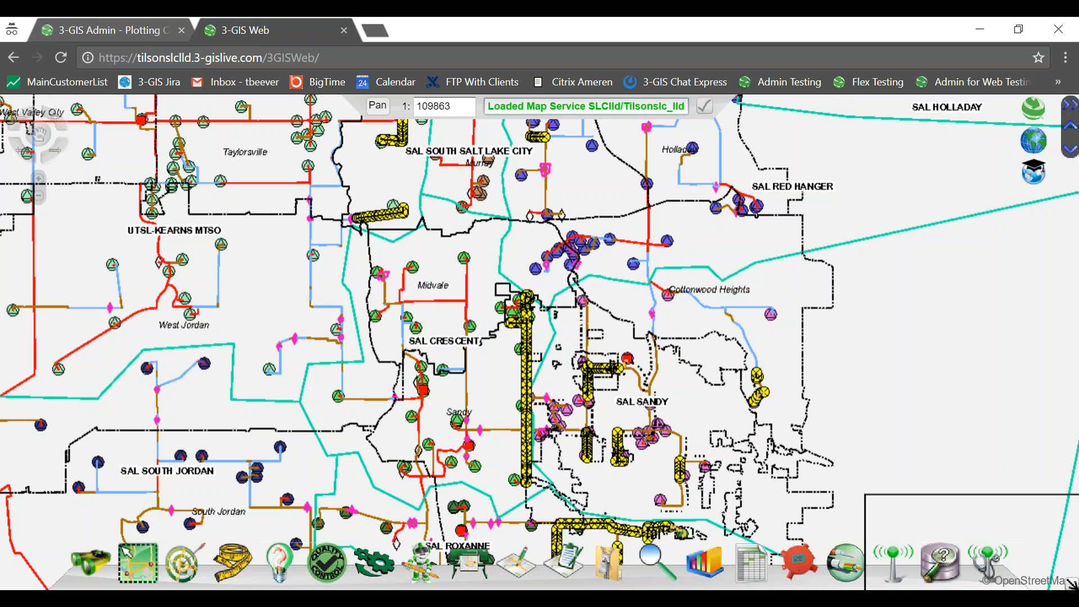
# Close the overview map inset and zoom into the Sandy area at 1:27466.
pyautogui.click(1072, 584)
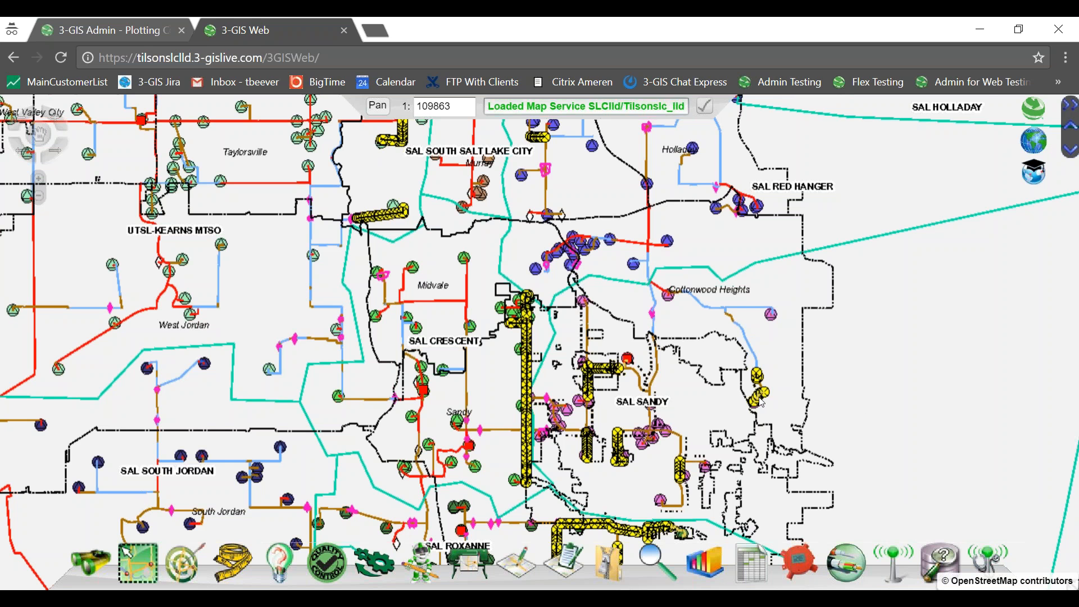
pyautogui.scroll(2, 762, 402)
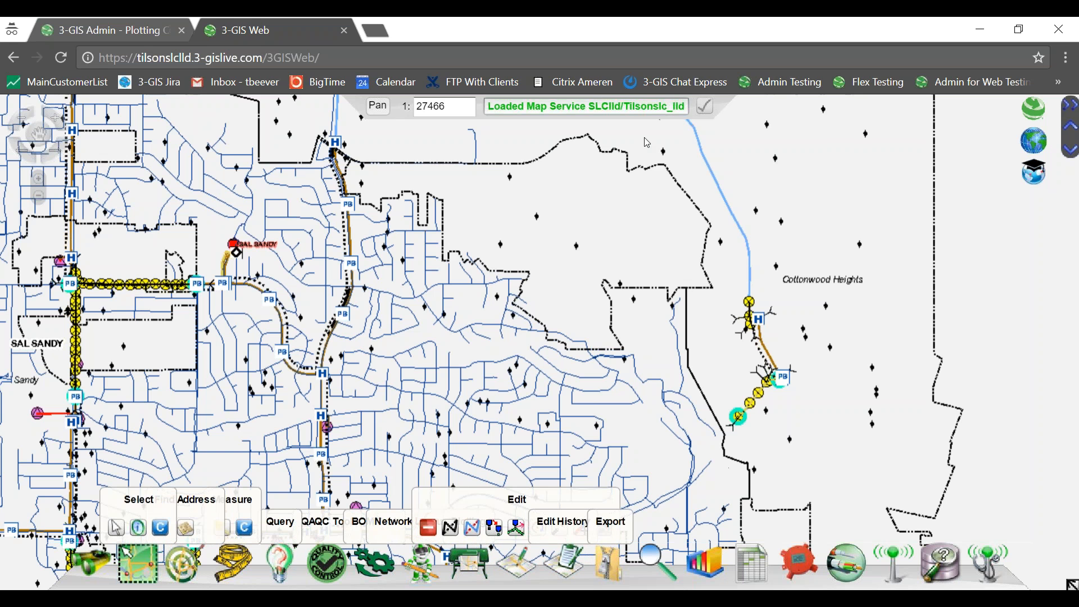
pyautogui.click(107, 32)
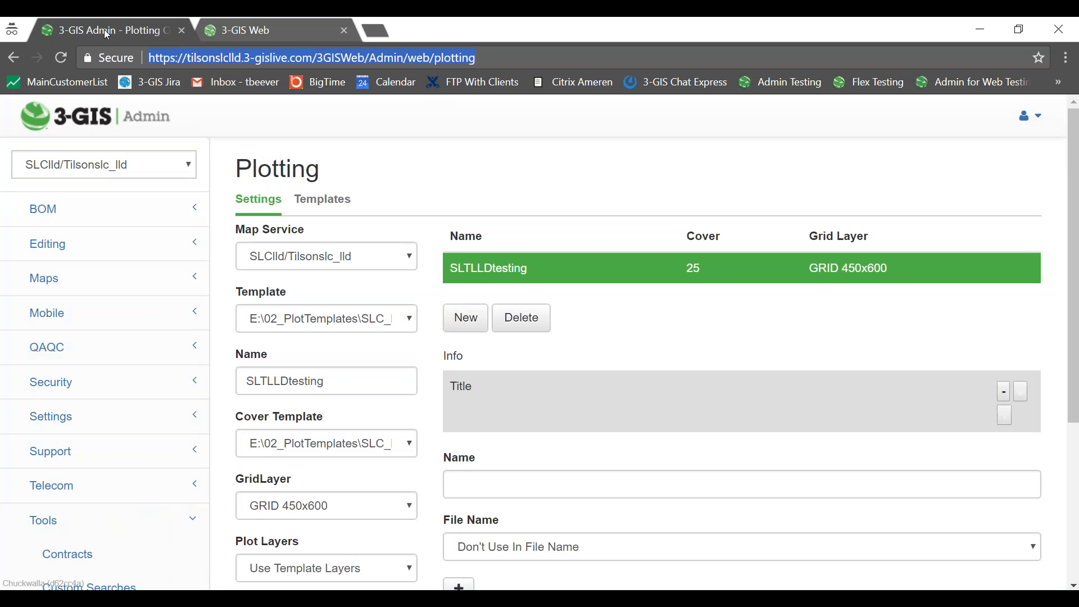
pyautogui.click(261, 32)
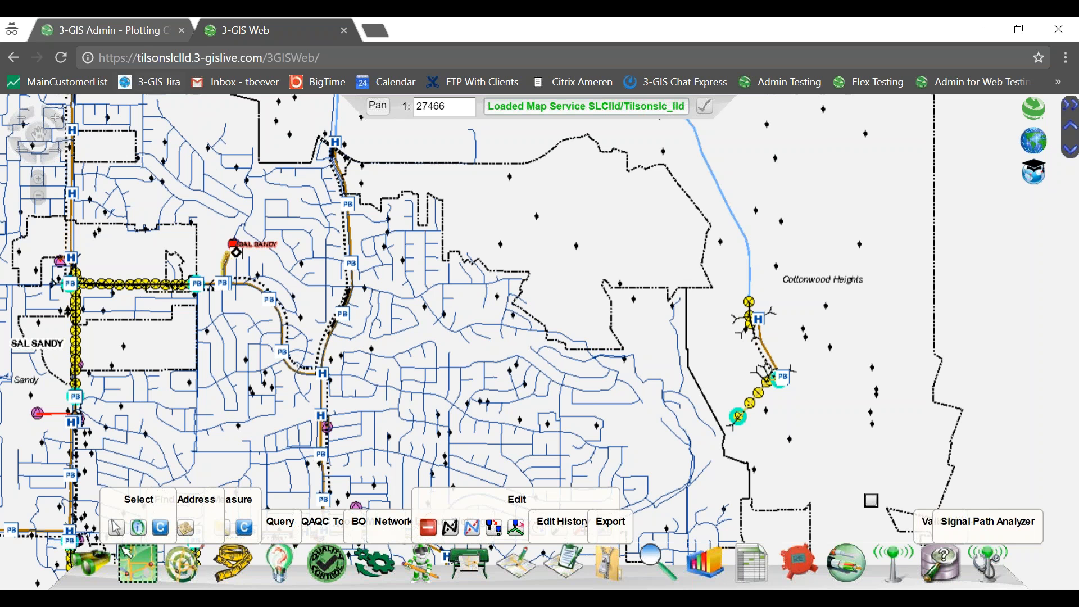
# Open the services page from the map and clear the map cache again.
pyautogui.click(330, 56)
pyautogui.click(330, 55)
pyautogui.write('services')
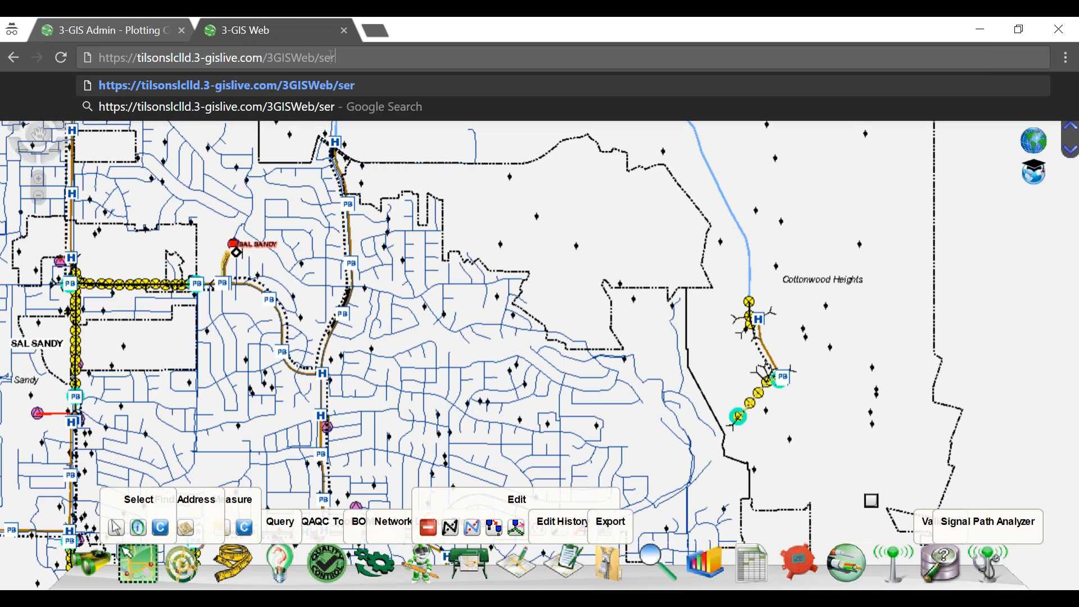
pyautogui.press('Return')
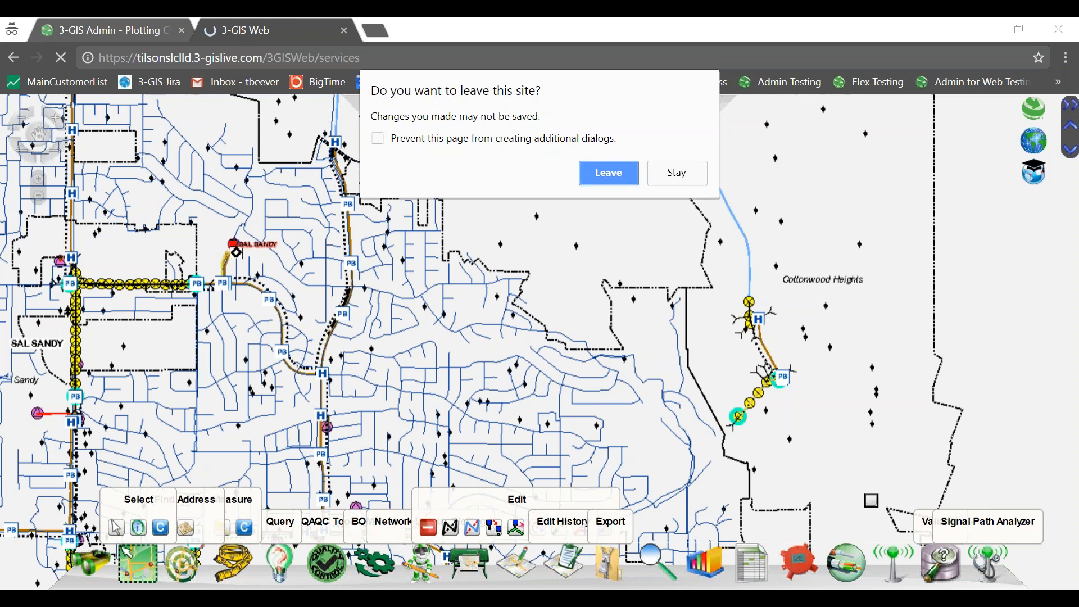
pyautogui.click(600, 176)
pyautogui.click(25, 162)
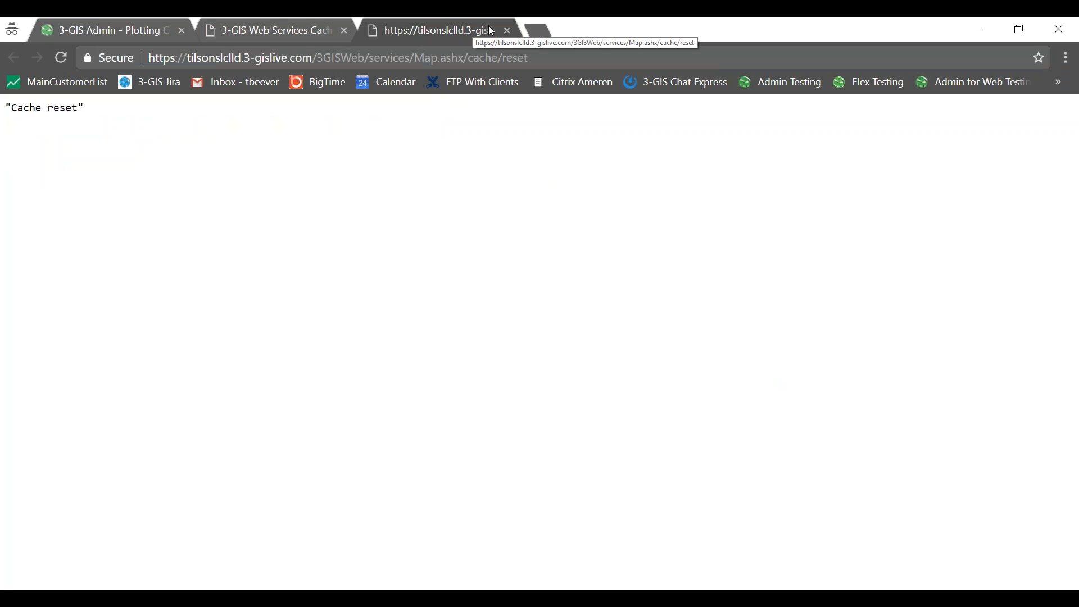
pyautogui.click(508, 31)
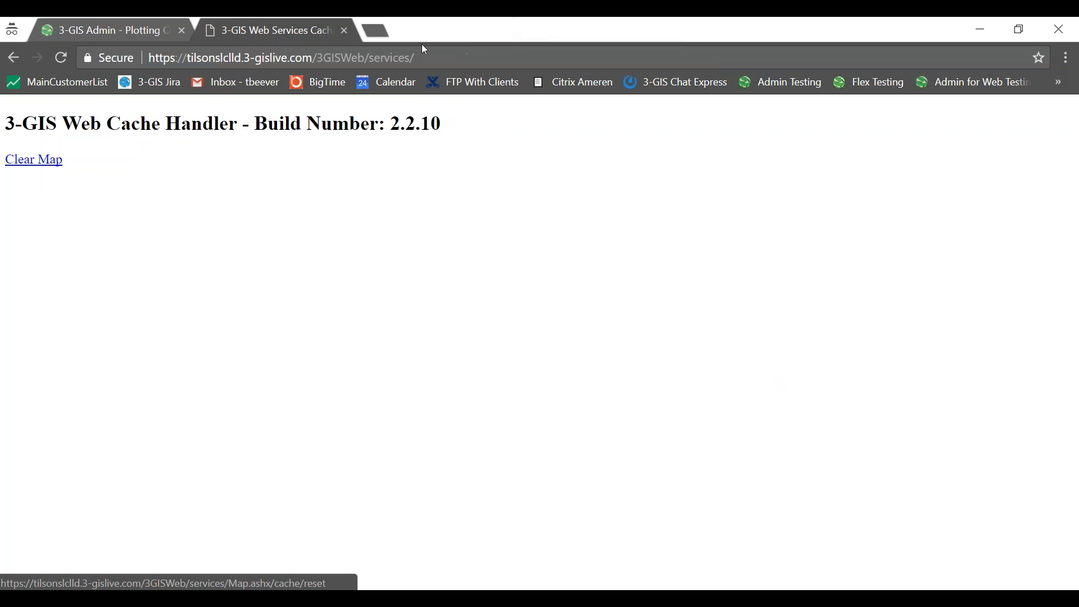
# Reload the main 3-GIS Web page without services/, then bring the Admin Plotting page forward.
pyautogui.moveTo(369, 58); pyautogui.dragTo(424, 61)
pyautogui.press('BackSpace')
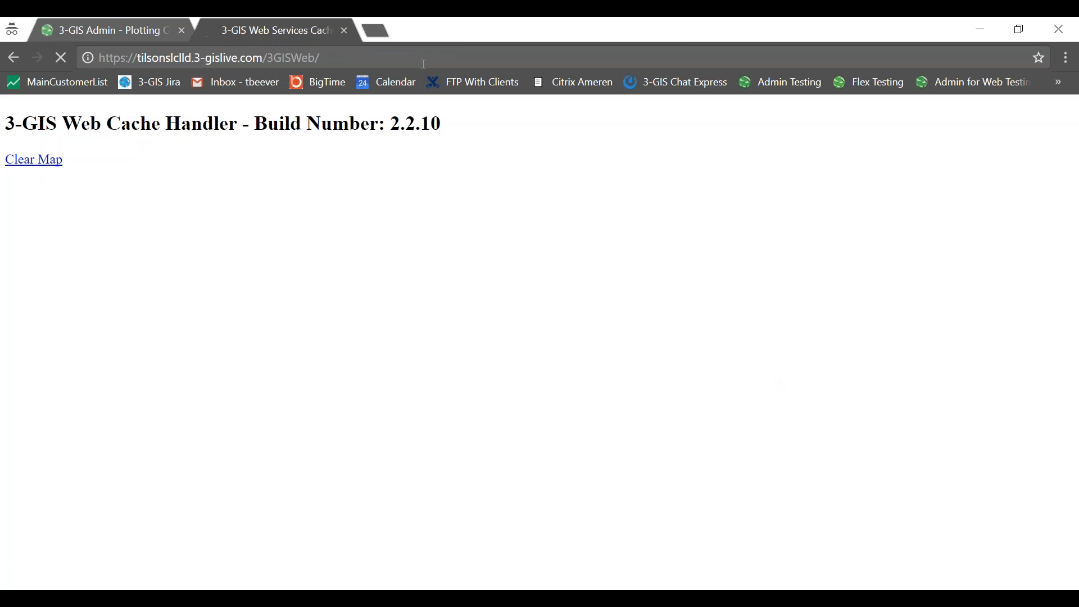
pyautogui.press('Return')
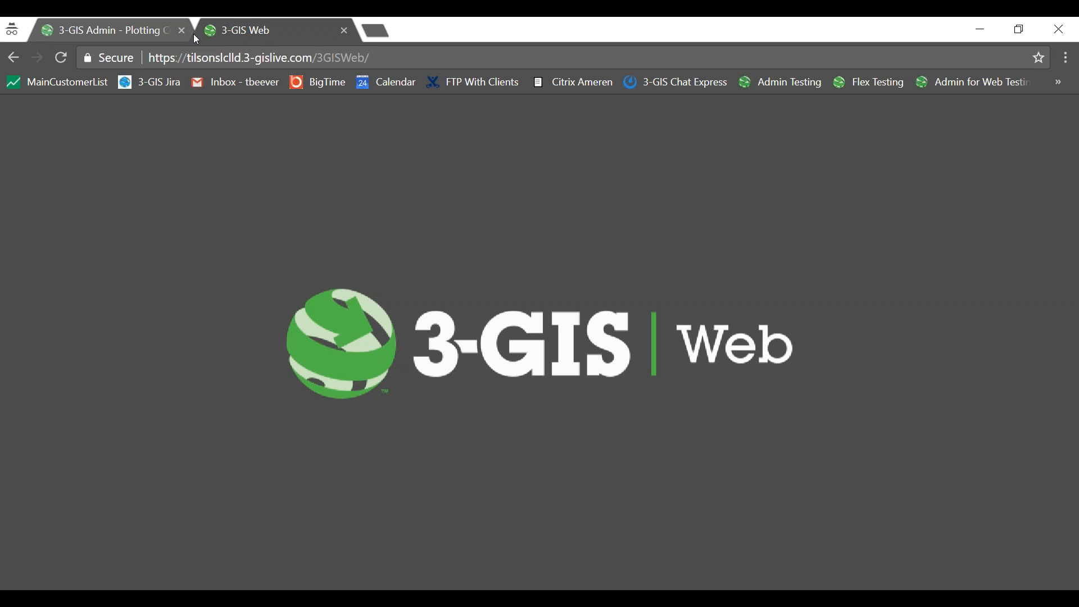
pyautogui.click(147, 31)
# On the External Layers page, assign the World Imagery ESRI layer to SLClld/Tilsonslc_lld.
pyautogui.click(299, 33)
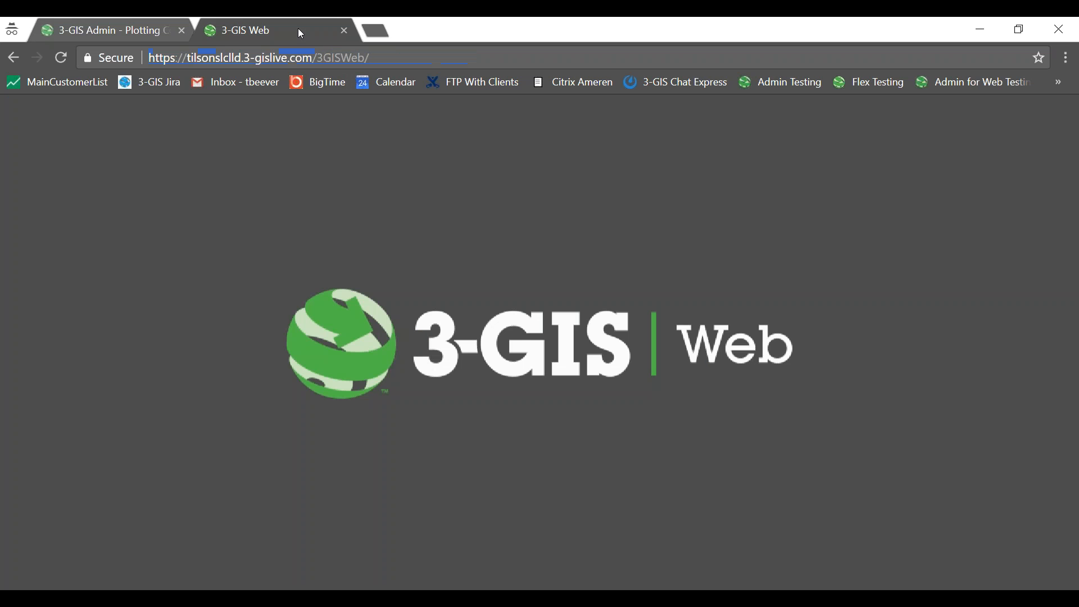
pyautogui.click(133, 38)
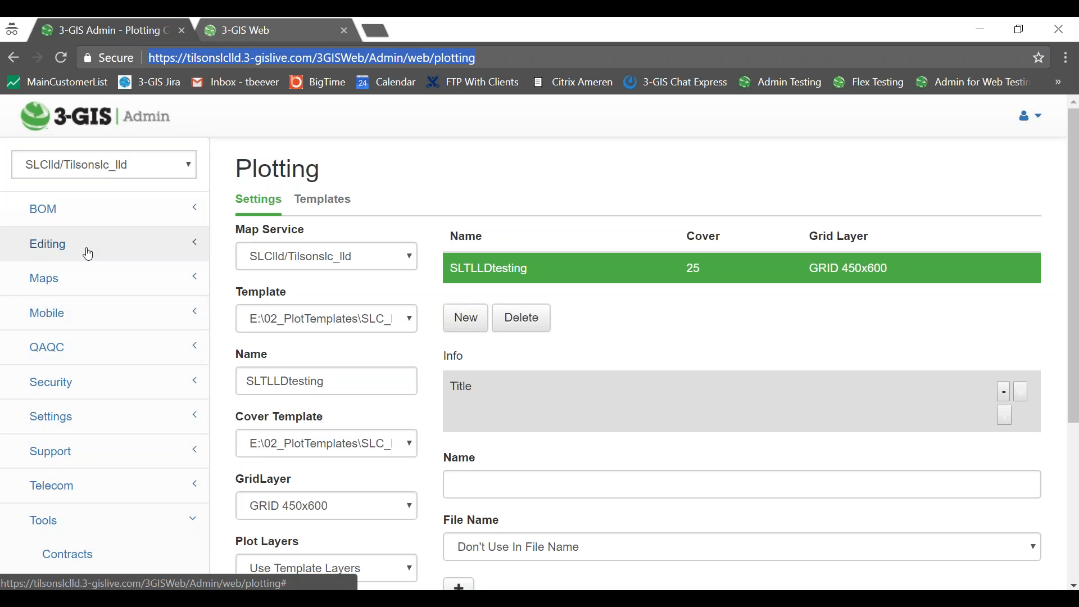
pyautogui.click(95, 279)
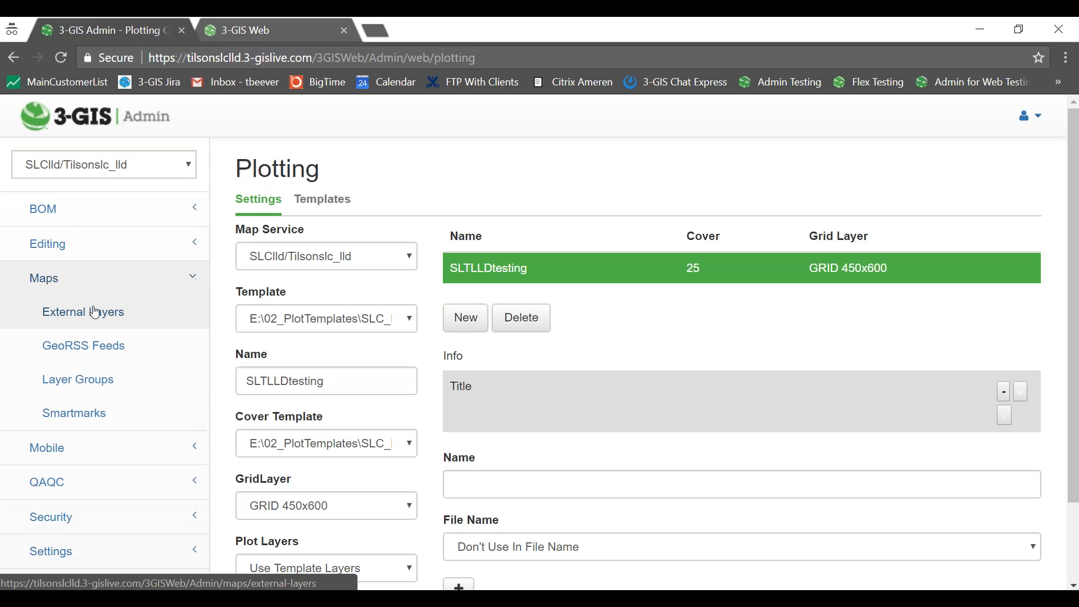
pyautogui.scroll(-2, 644, 152)
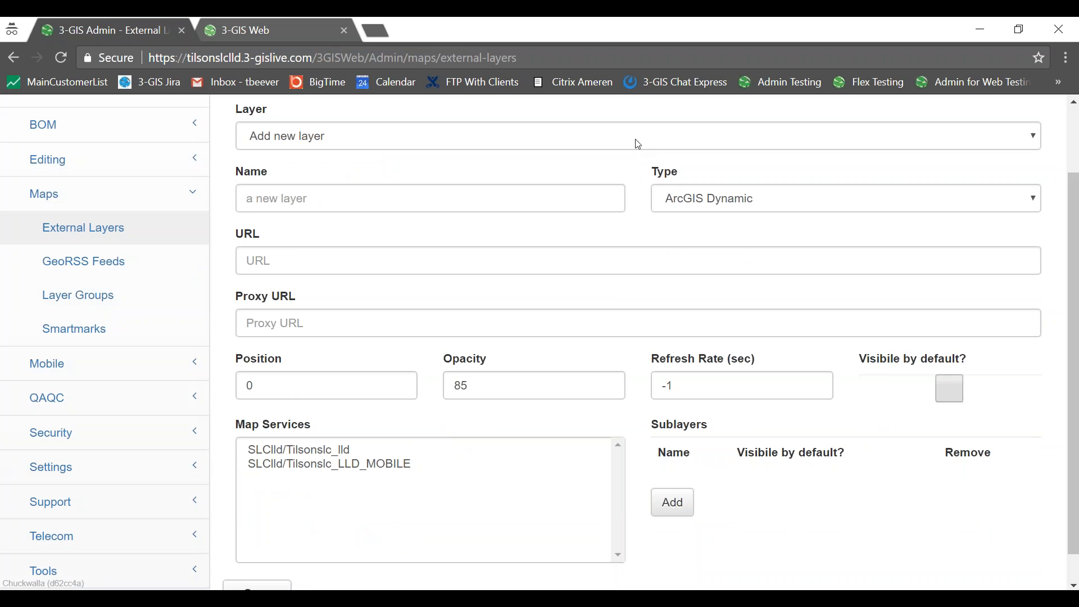
pyautogui.click(637, 144)
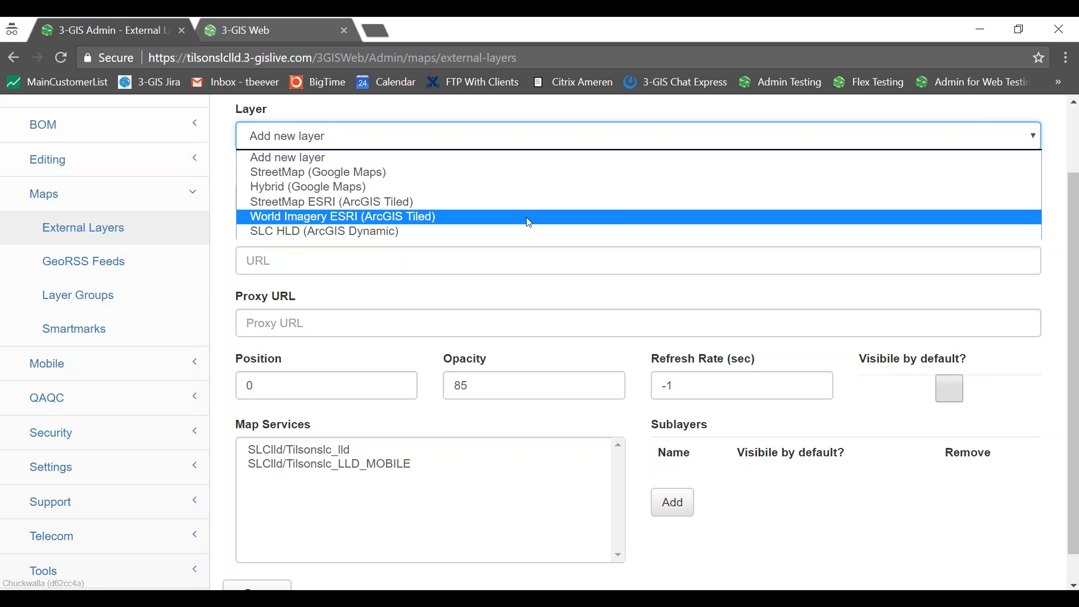
pyautogui.click(513, 217)
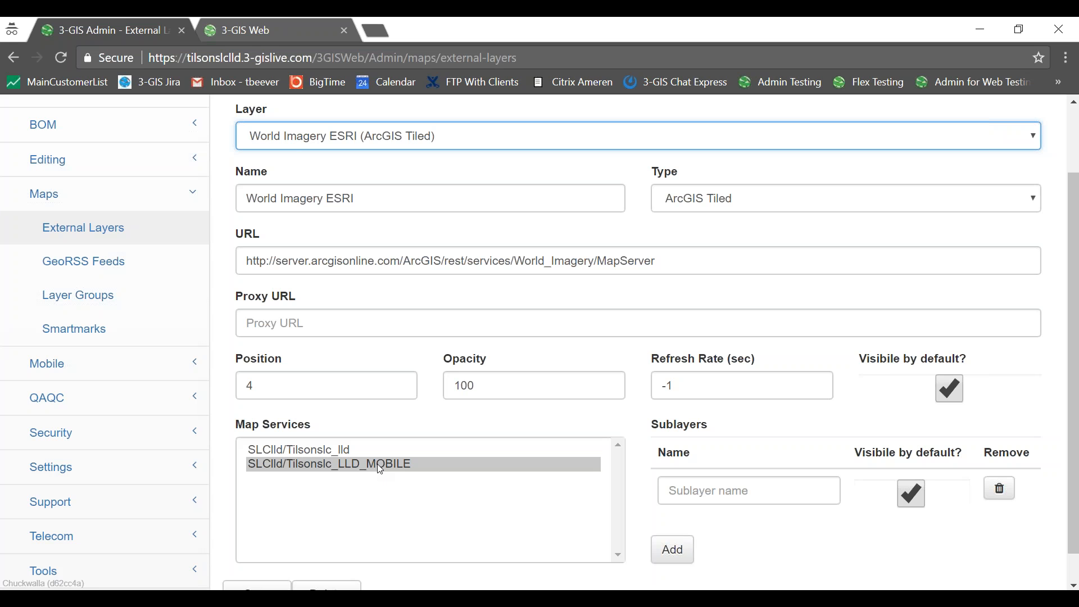
pyautogui.click(355, 450)
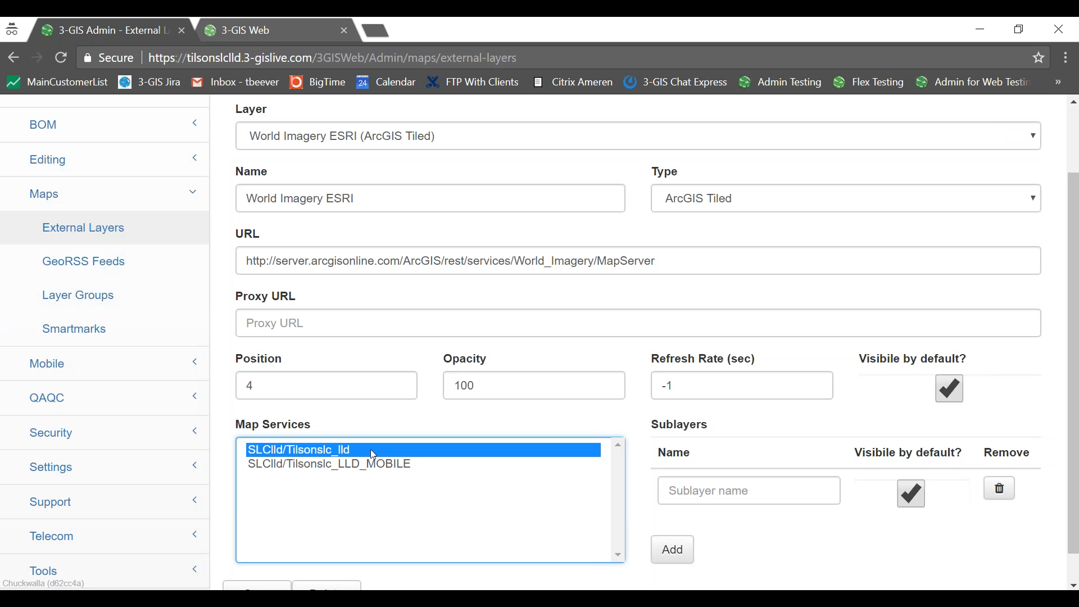
pyautogui.scroll(-1, 615, 331)
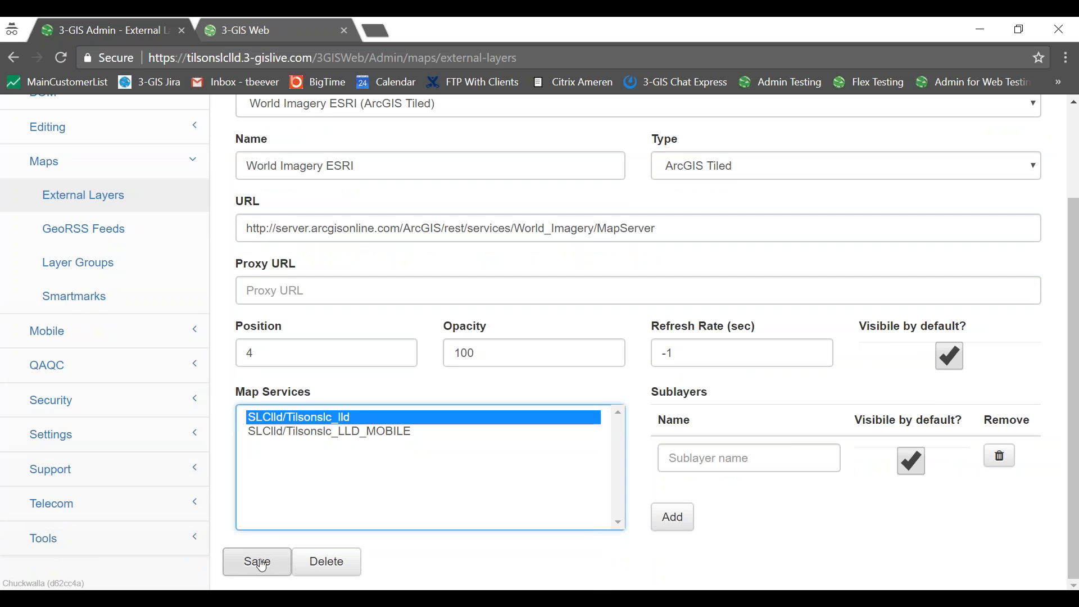
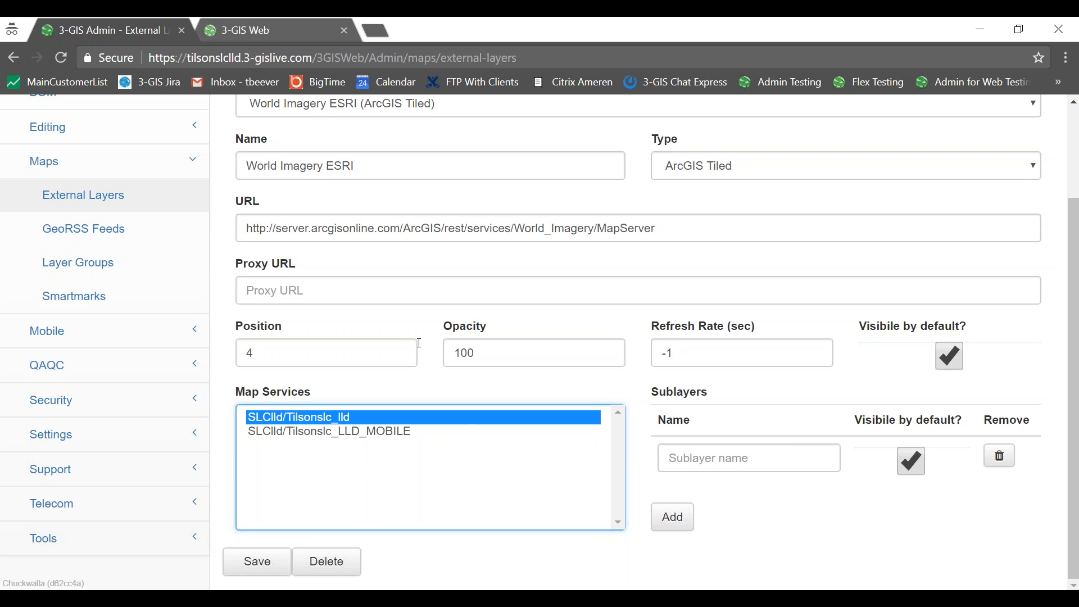
# Log in to 3-GIS Web with the user's account name and password, then return to 3-GIS Admin.
pyautogui.scroll(3, 403, 392)
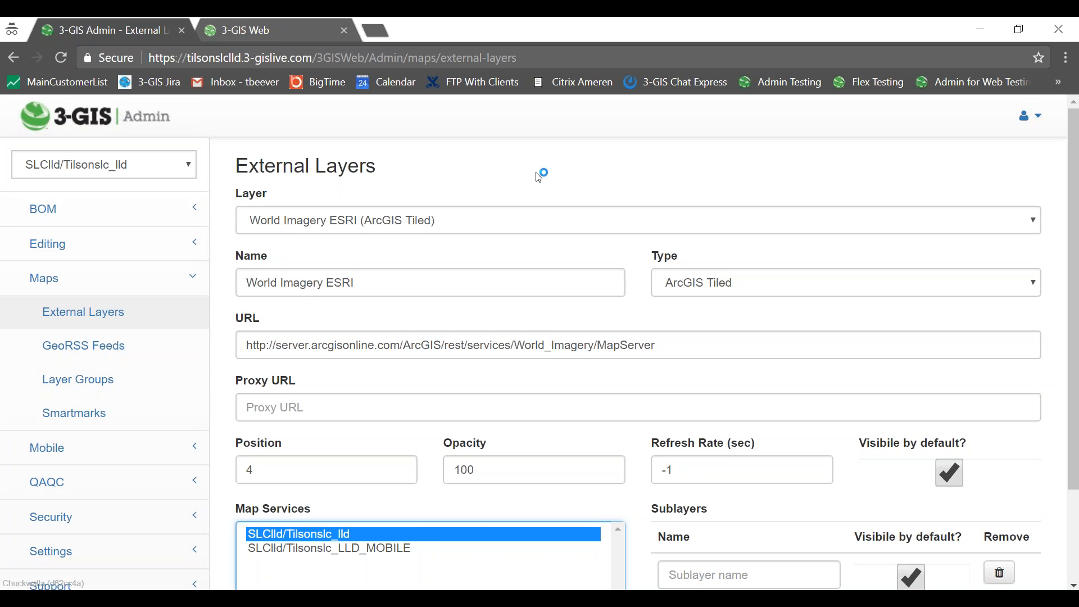
pyautogui.click(308, 27)
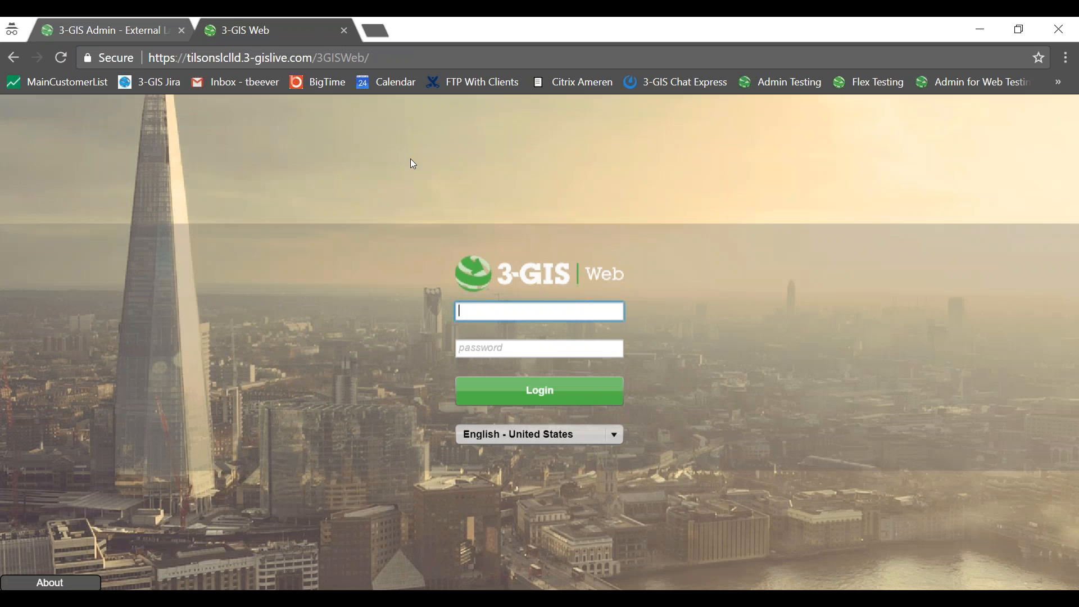
pyautogui.press('Tab')
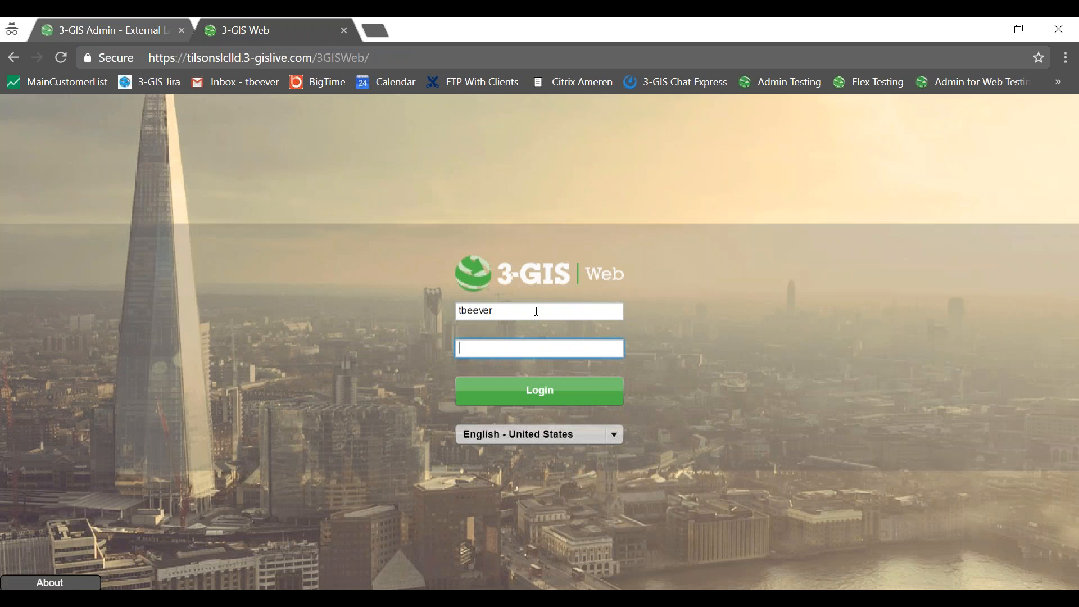
pyautogui.write('*************')
pyautogui.press('Return')
pyautogui.click(157, 35)
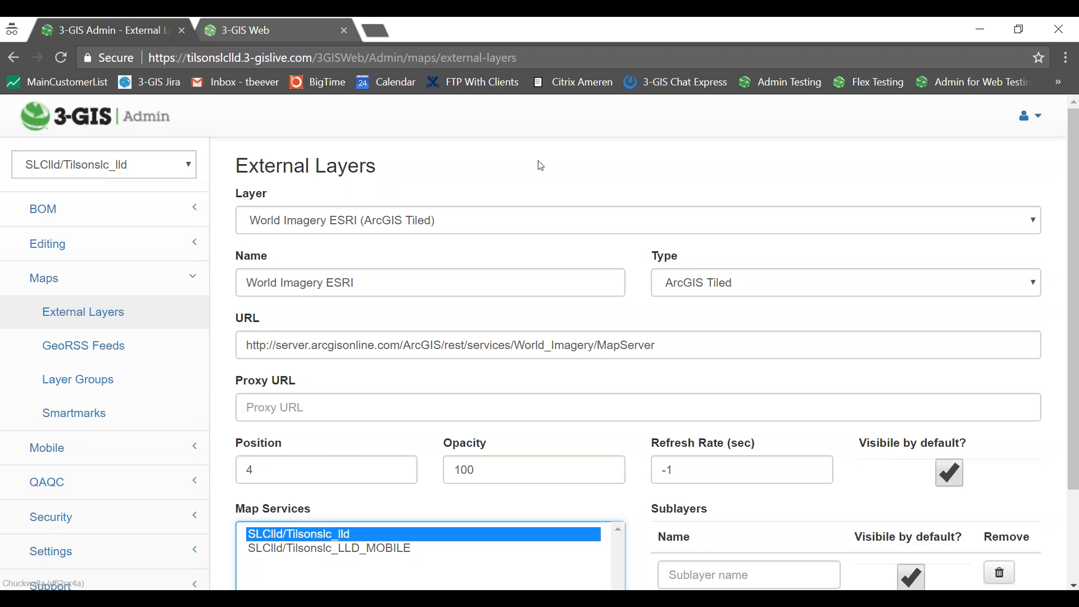
# Go from the Maps sidebar section to Settings > Views, showing the Administrator group's toolbars.
pyautogui.scroll(-2, 596, 168)
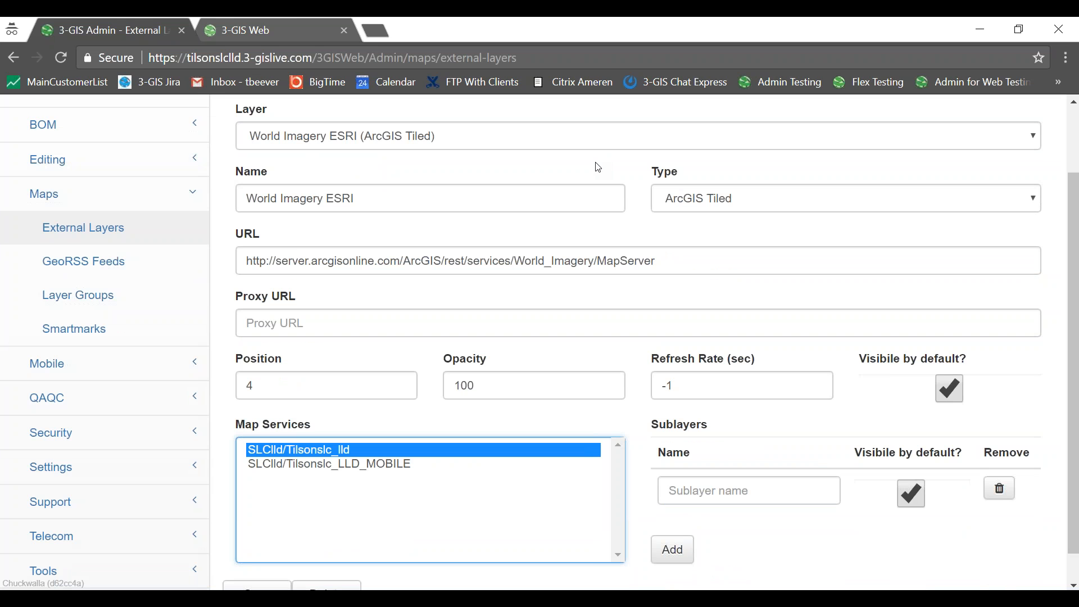
pyautogui.click(123, 201)
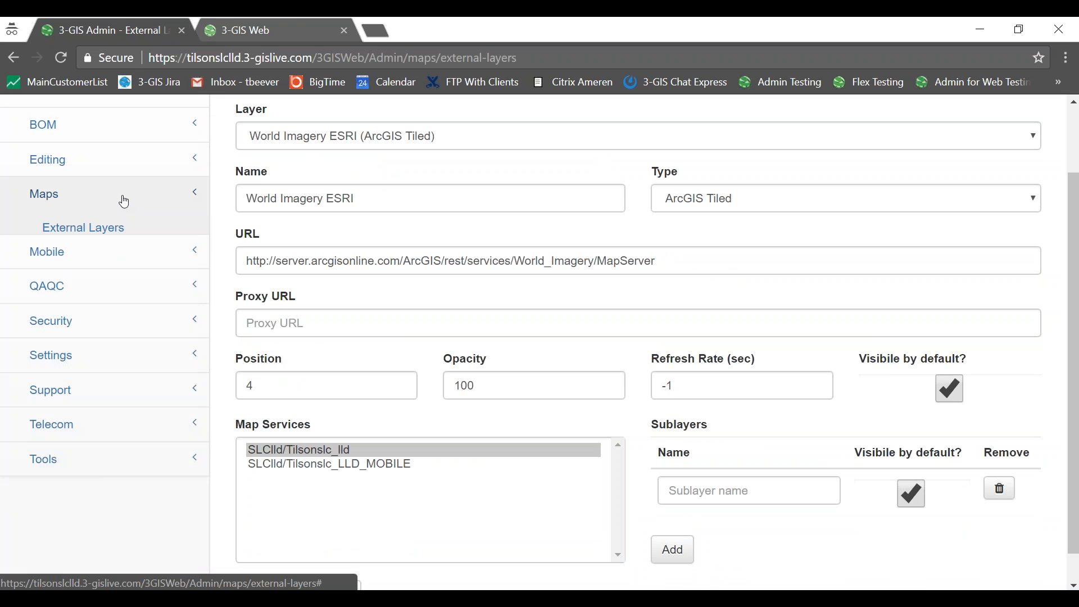
pyautogui.click(109, 301)
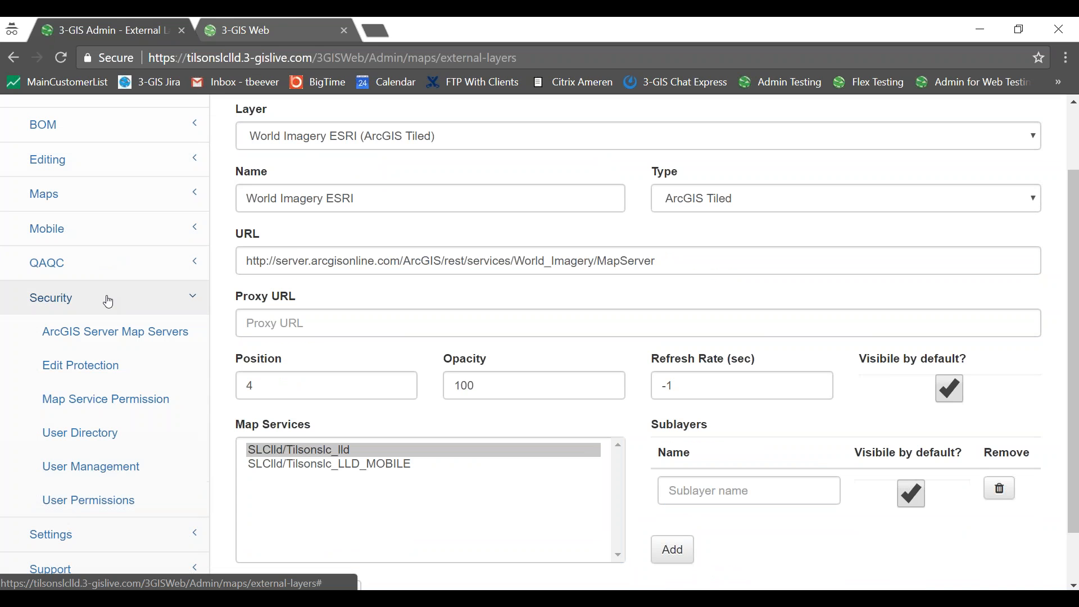
pyautogui.click(109, 301)
pyautogui.click(109, 302)
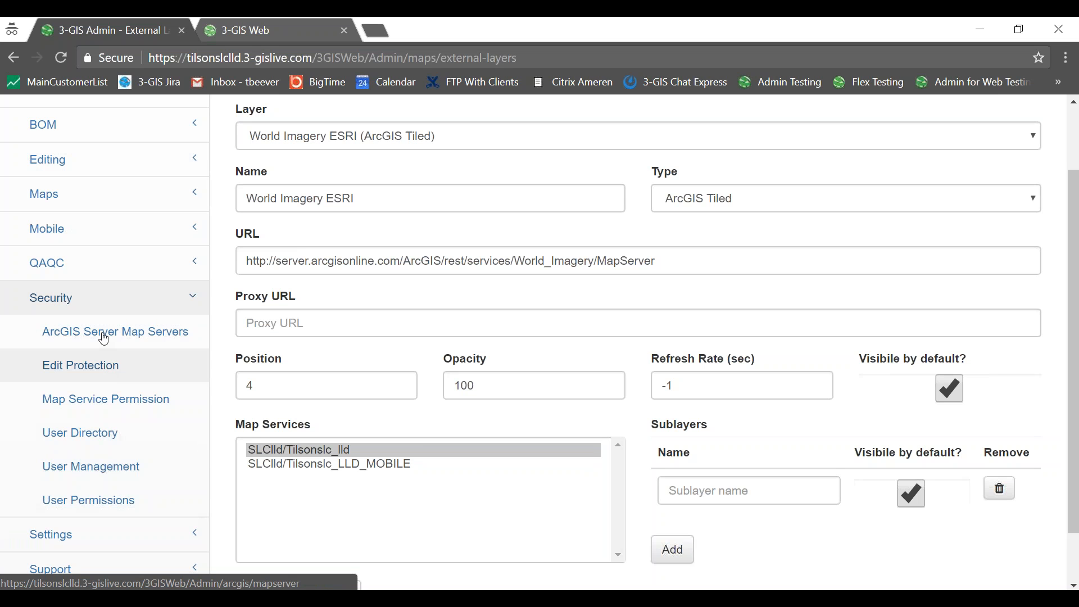
pyautogui.click(104, 298)
pyautogui.click(101, 341)
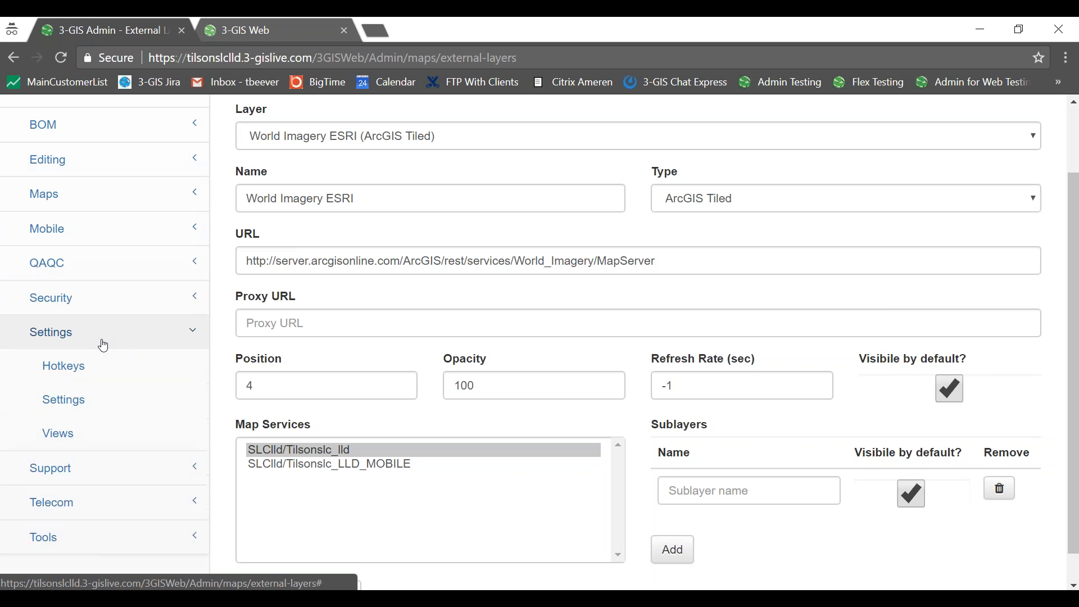
pyautogui.click(95, 430)
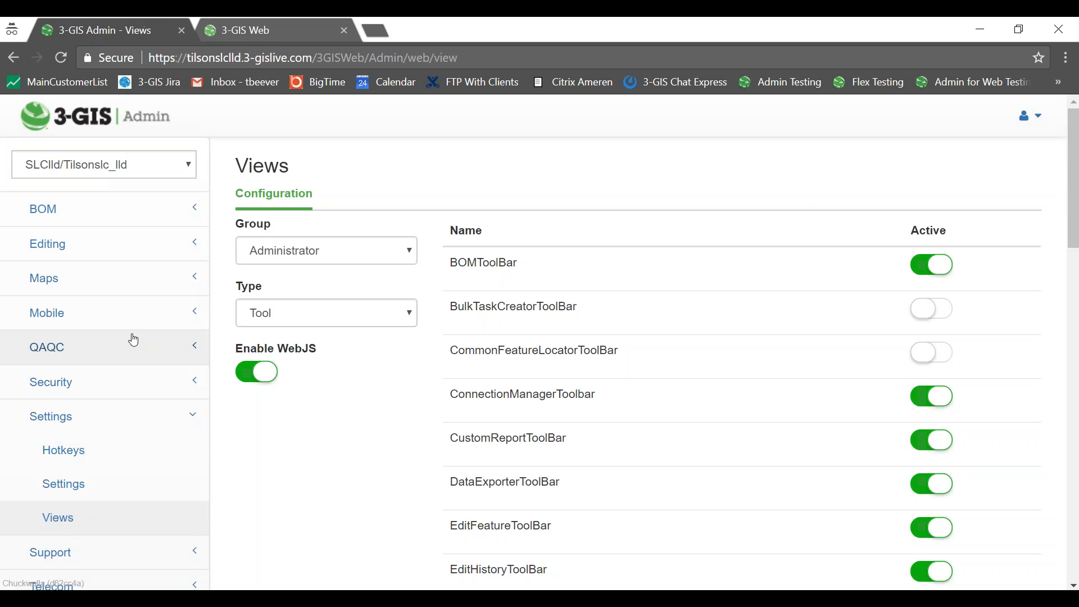
# Switch the Views page's Group to Tilson.
pyautogui.click(410, 253)
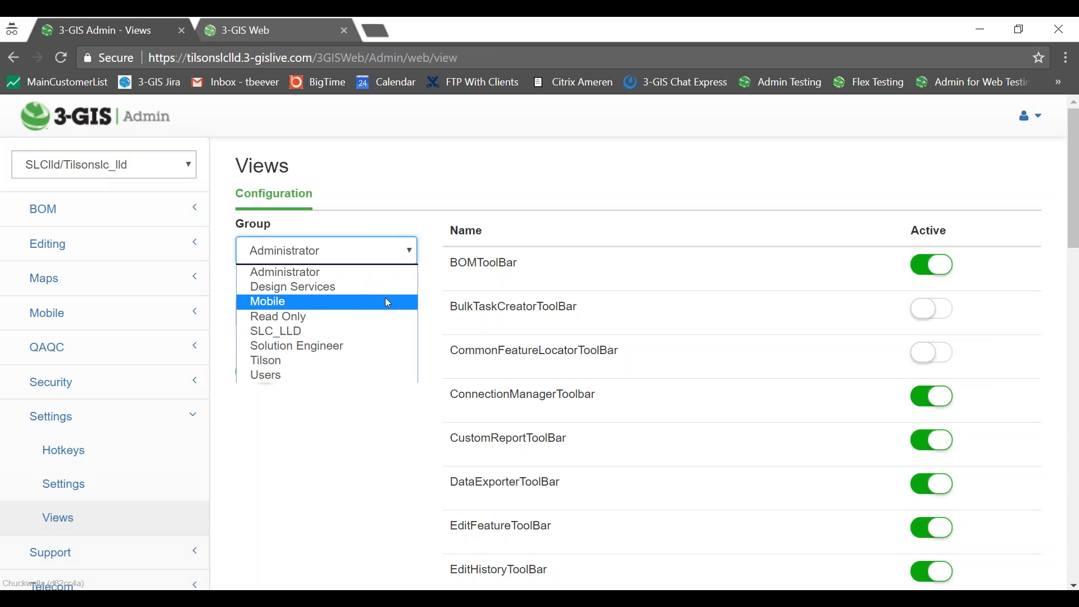
pyautogui.click(365, 361)
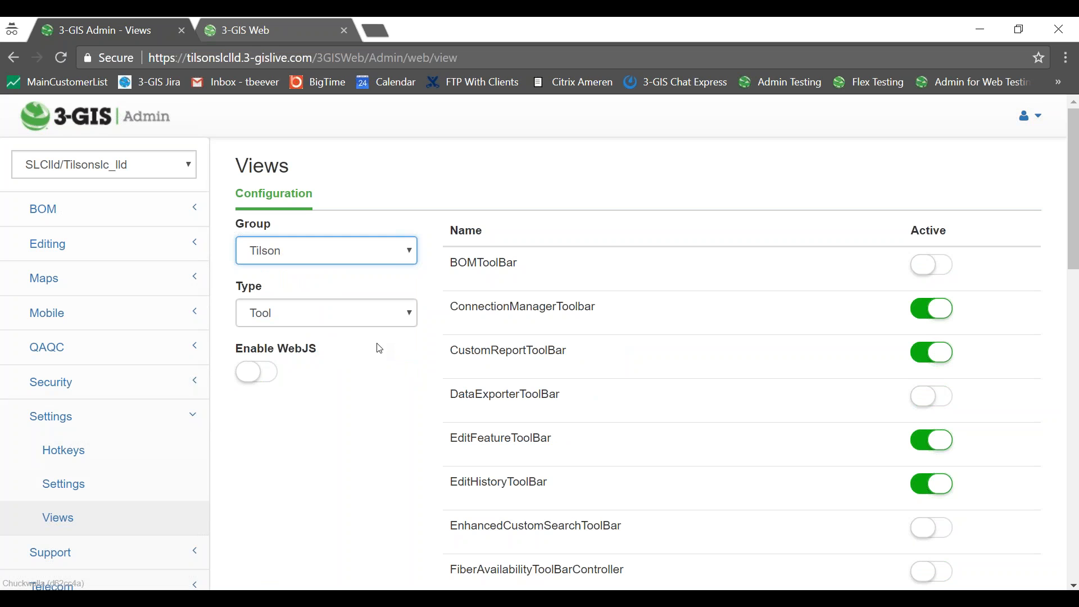
pyautogui.scroll(-3, 695, 321)
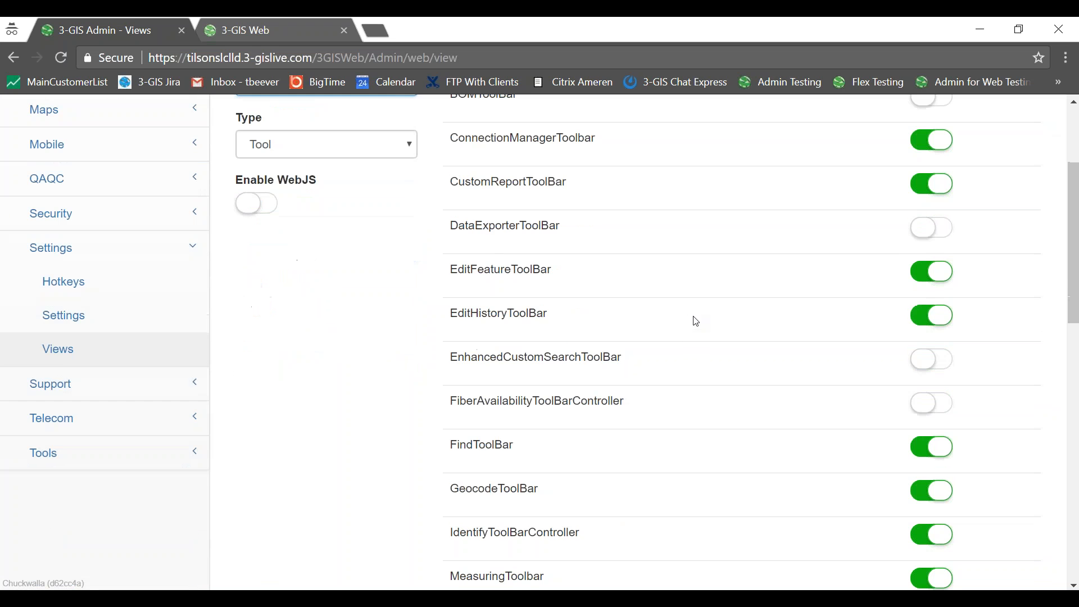
pyautogui.scroll(2, 696, 321)
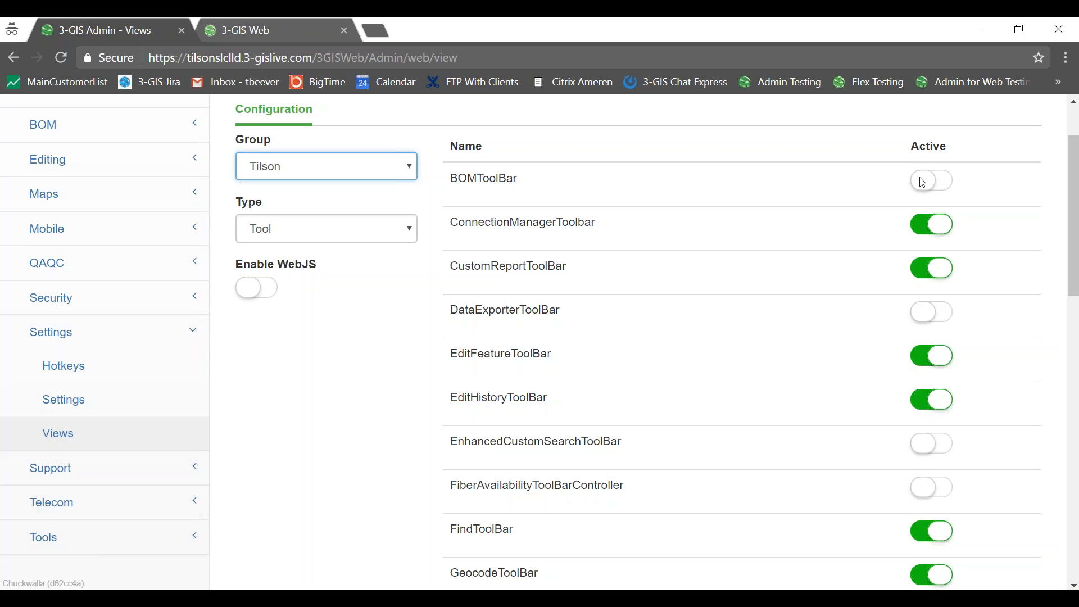
# Review Tilson's tool toolbars, from BOMToolBar to SpliceDisonnectToolBar, and browse addable toolbars without adding any.
pyautogui.click(770, 186)
pyautogui.rightClick(702, 180)
pyautogui.click(697, 181)
pyautogui.scroll(-3, 695, 191)
pyautogui.scroll(-10, 692, 205)
pyautogui.click(654, 446)
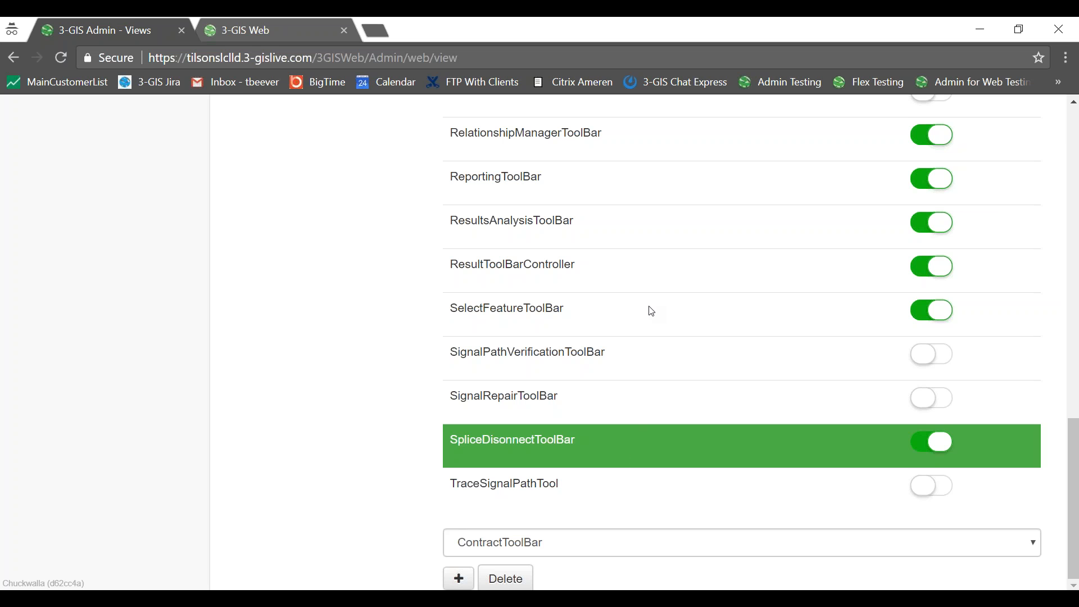
pyautogui.click(651, 544)
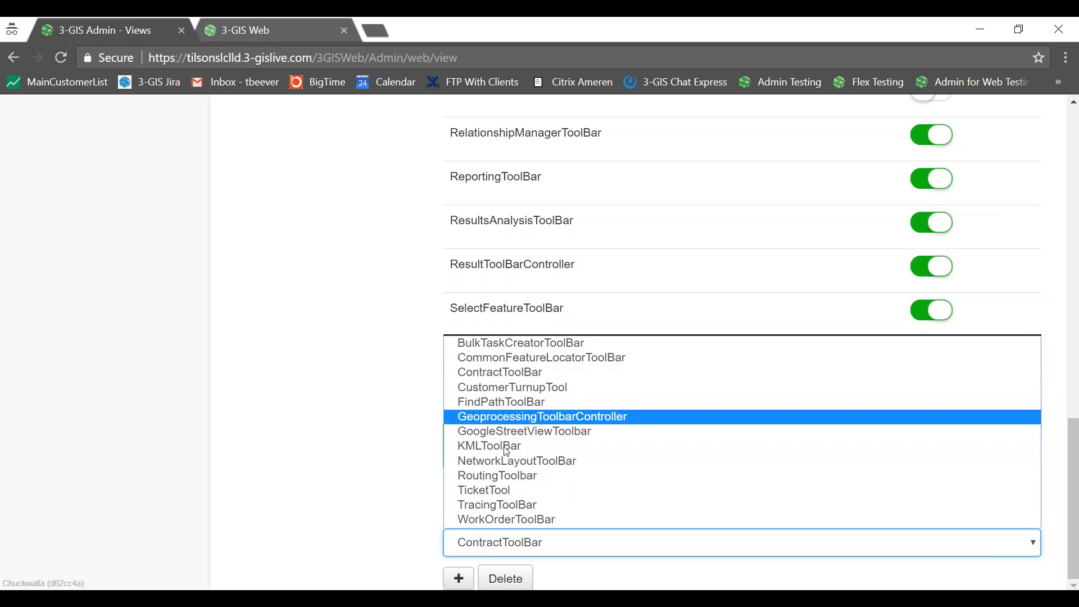
pyautogui.click(422, 535)
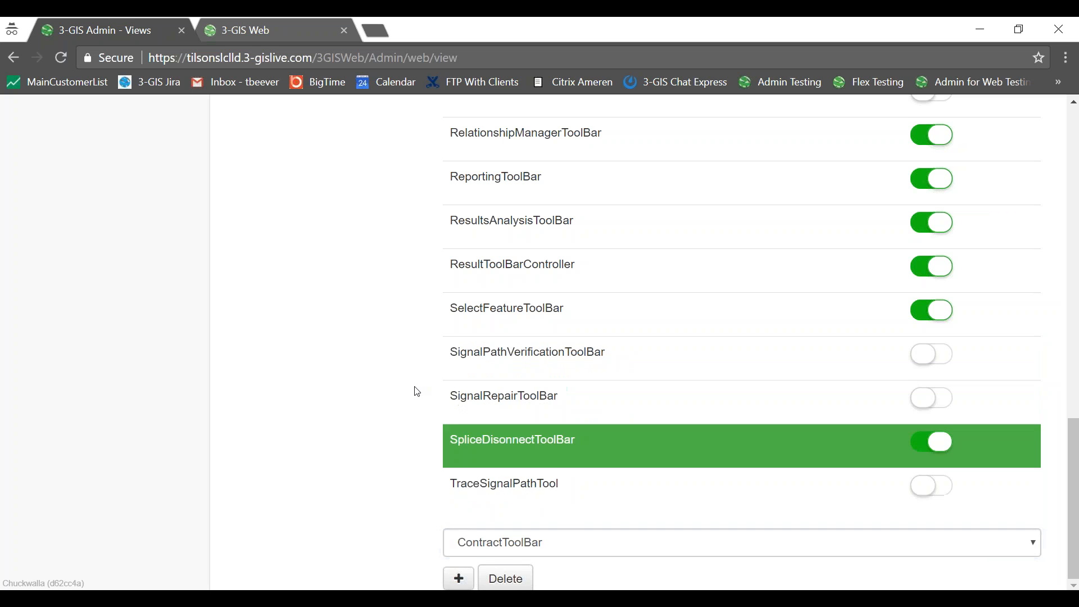
pyautogui.scroll(17, 416, 391)
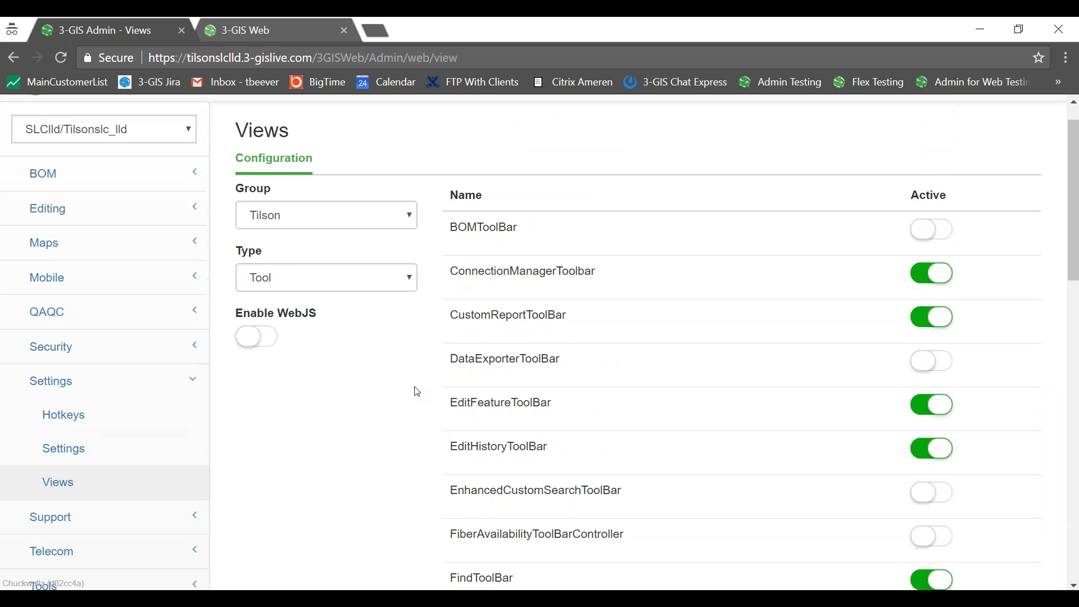
# Change the view Type to MenuItem, then to Decorator, for the Tilson group.
pyautogui.click(409, 314)
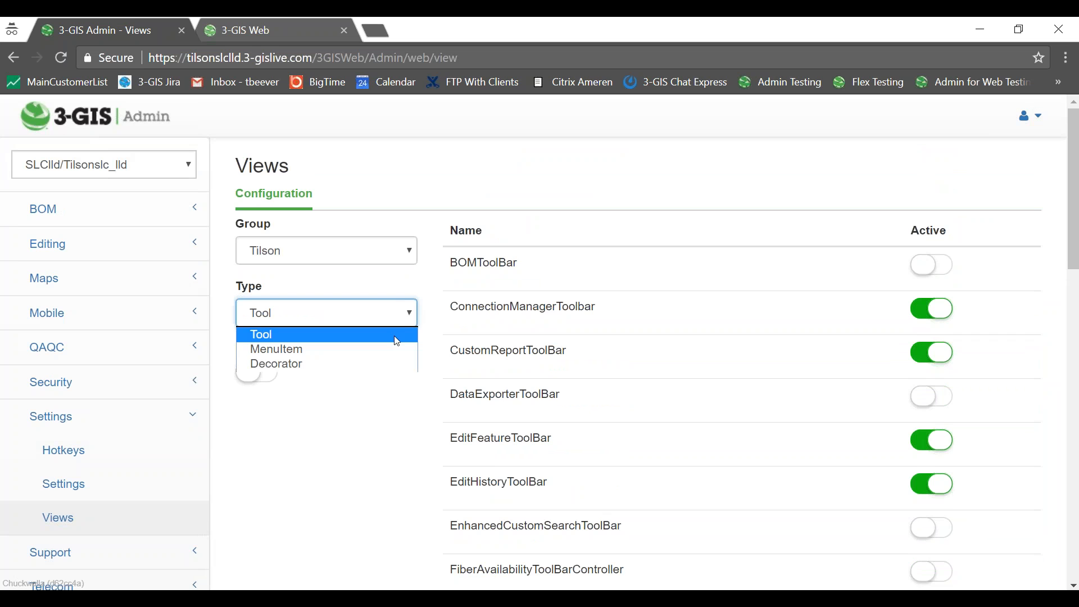
pyautogui.click(392, 349)
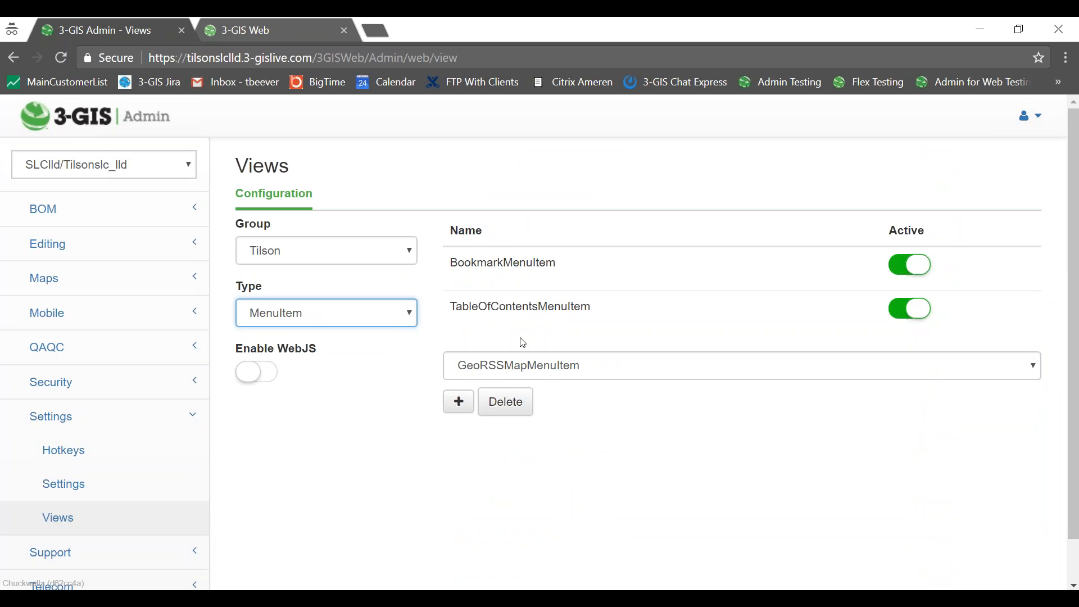
pyautogui.click(405, 311)
pyautogui.click(379, 367)
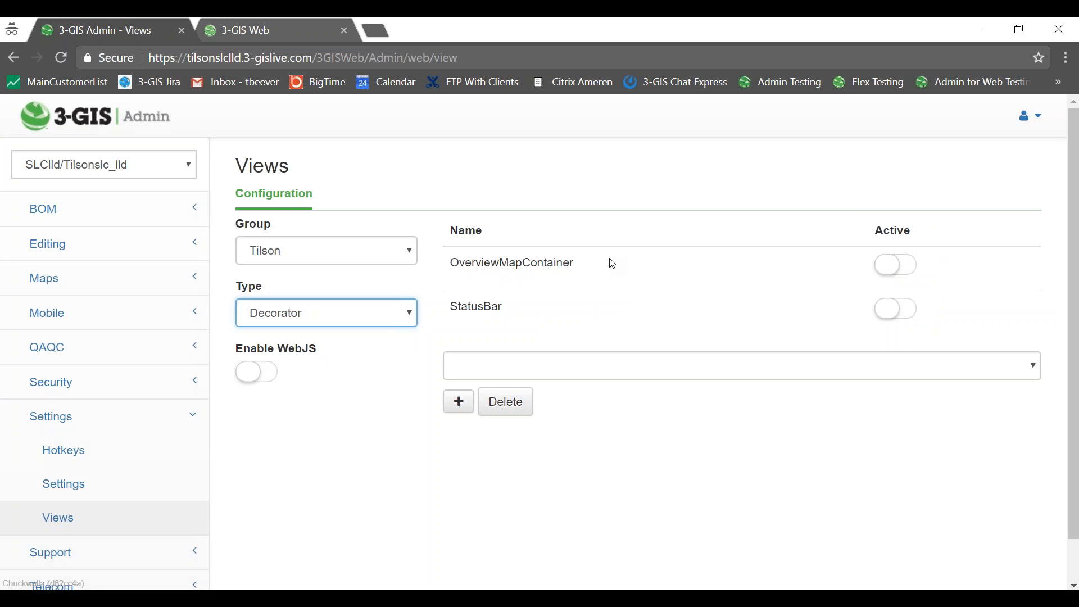
# Switch on the OverviewMapContainer and StatusBar decorators' Active toggles.
pyautogui.click(895, 267)
pyautogui.click(895, 309)
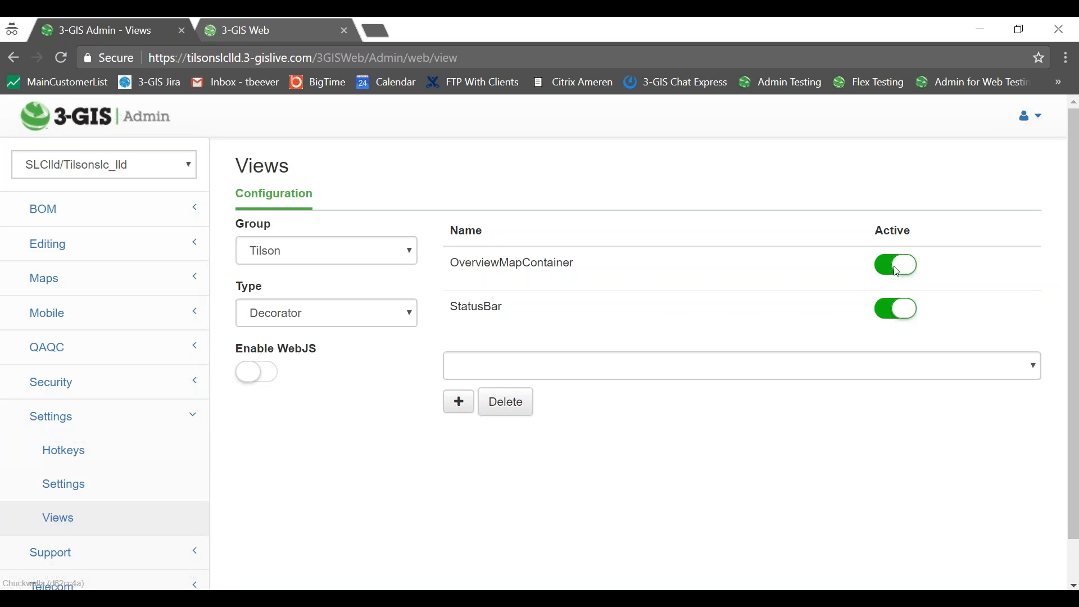
pyautogui.click(896, 309)
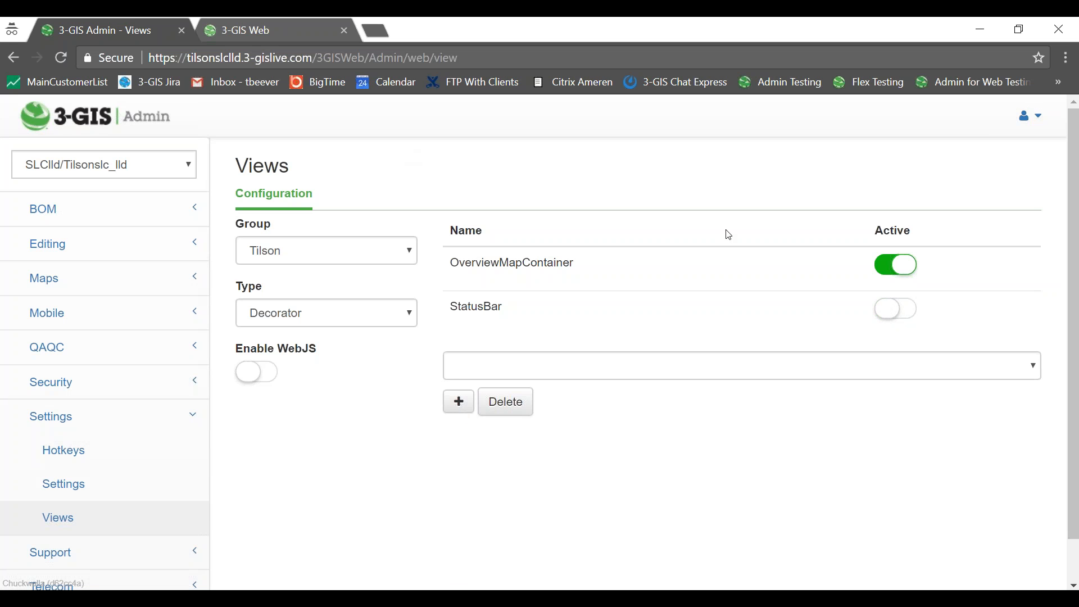
pyautogui.click(895, 312)
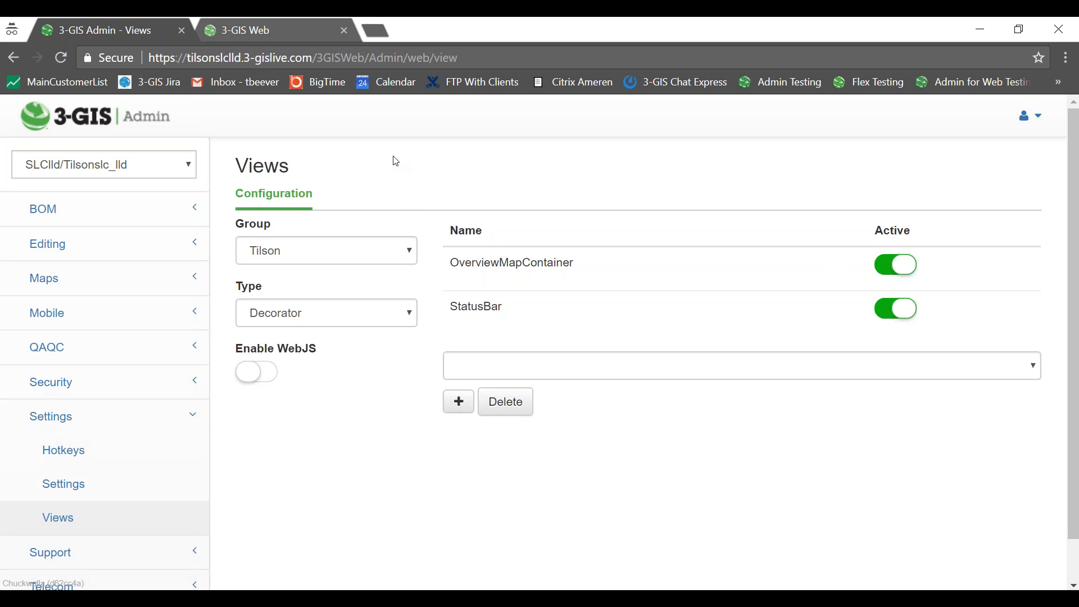
# Choose the SLClld folder and load the Tilsonslc_lld map service in 3-GIS Web.
pyautogui.click(275, 34)
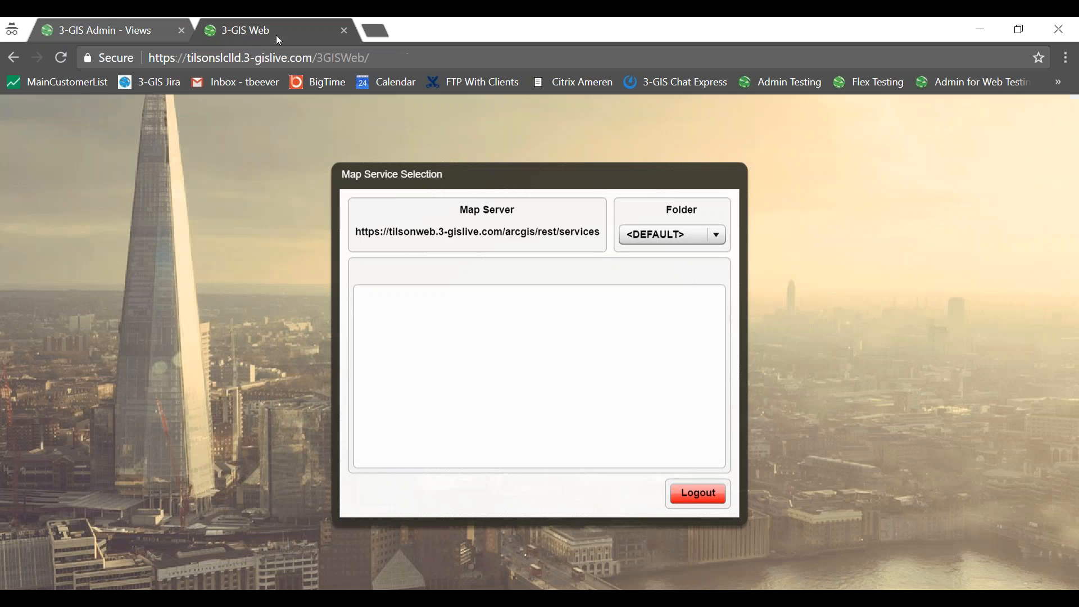
pyautogui.click(691, 243)
pyautogui.scroll(-2, 678, 285)
pyautogui.click(669, 306)
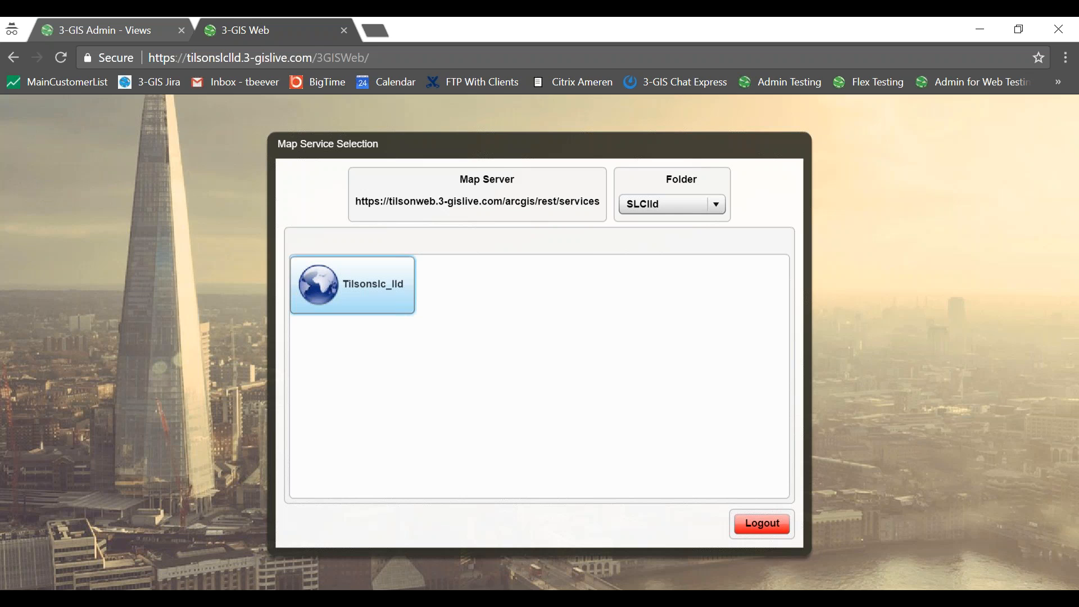
pyautogui.click(362, 290)
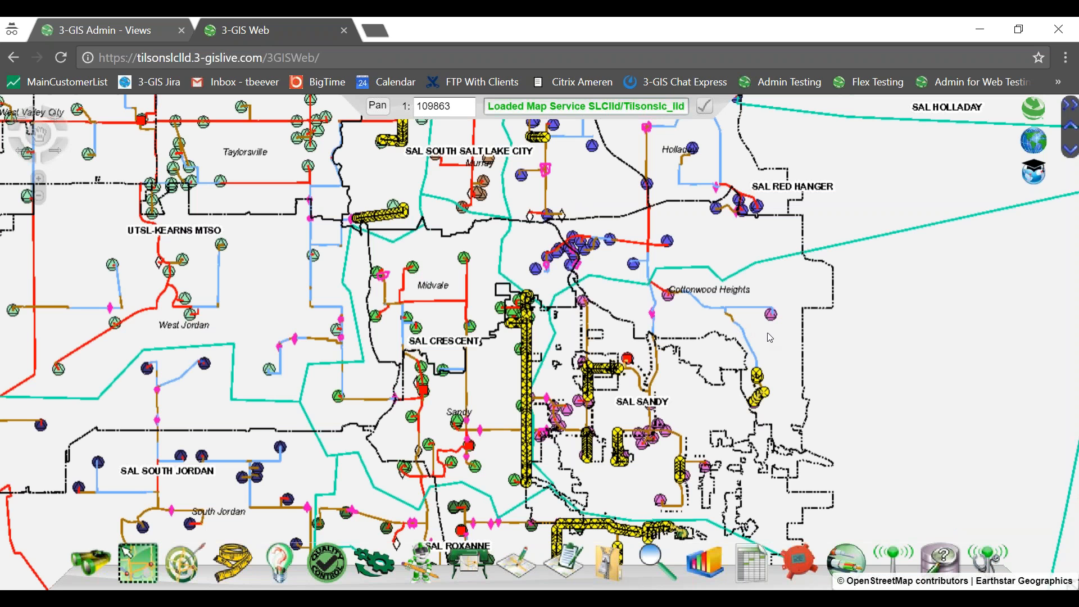
# Turn on GRID 450x600 in the Table of Contents and zoom out to see labeled cells like BGY590.
pyautogui.scroll(1, 769, 398)
pyautogui.scroll(1, 768, 401)
pyautogui.scroll(1, 753, 380)
pyautogui.scroll(2, 753, 380)
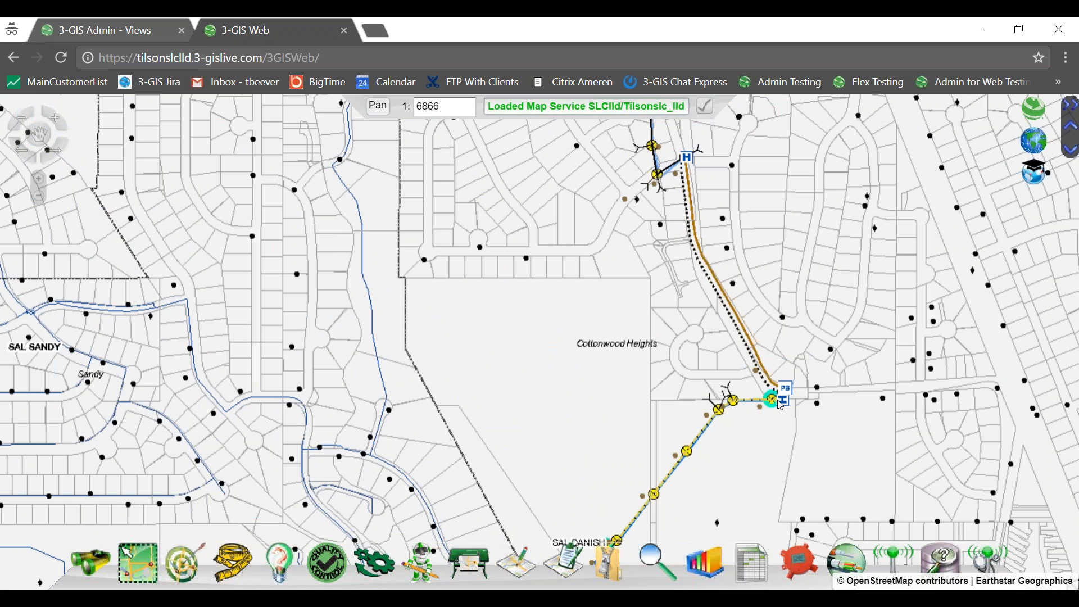
pyautogui.scroll(2, 780, 403)
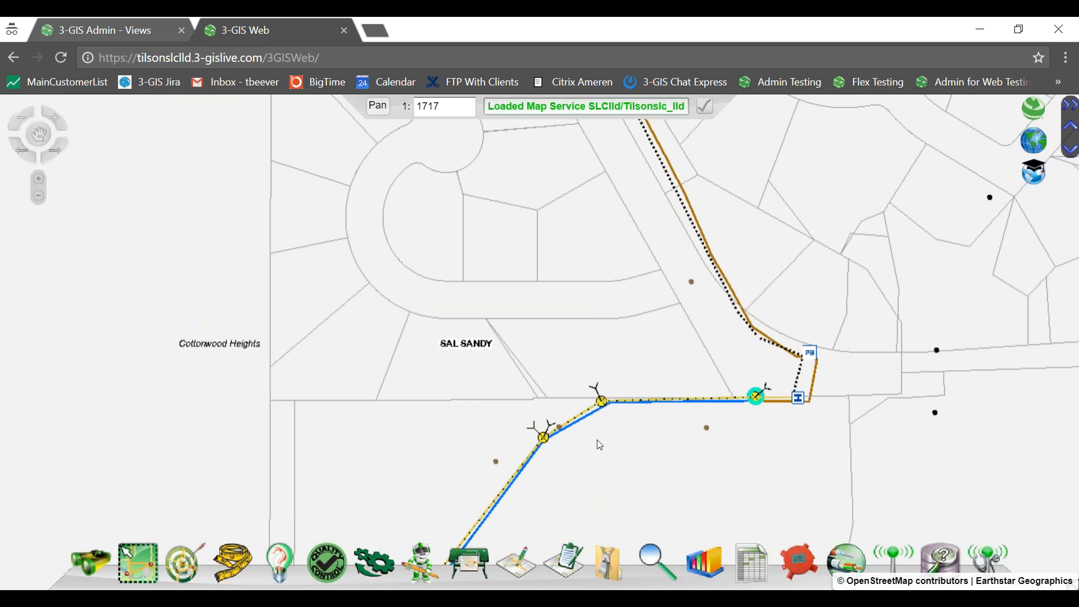
pyautogui.click(1029, 149)
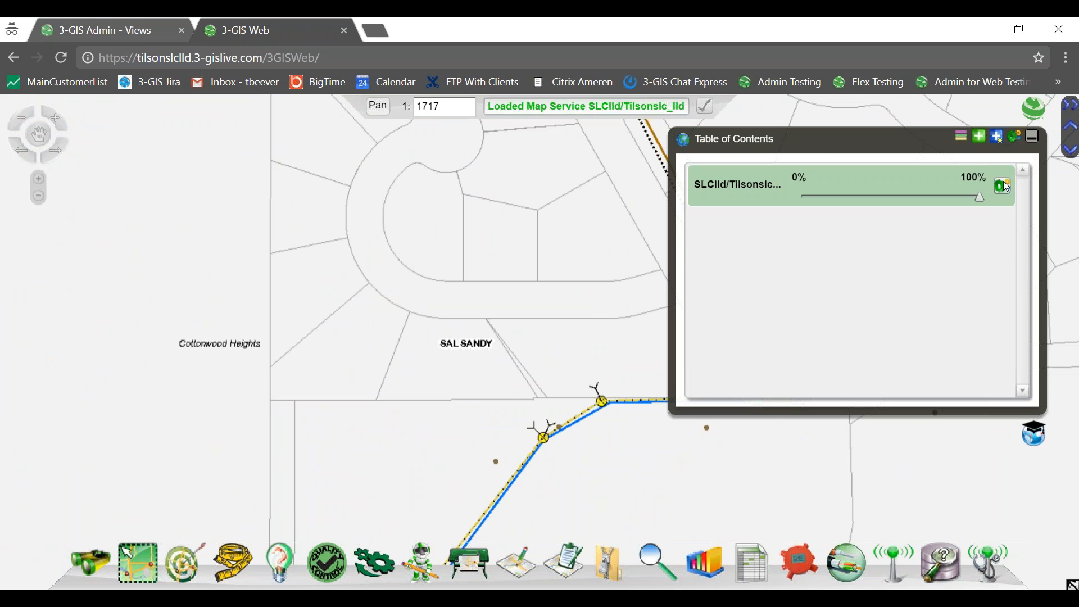
pyautogui.click(1004, 186)
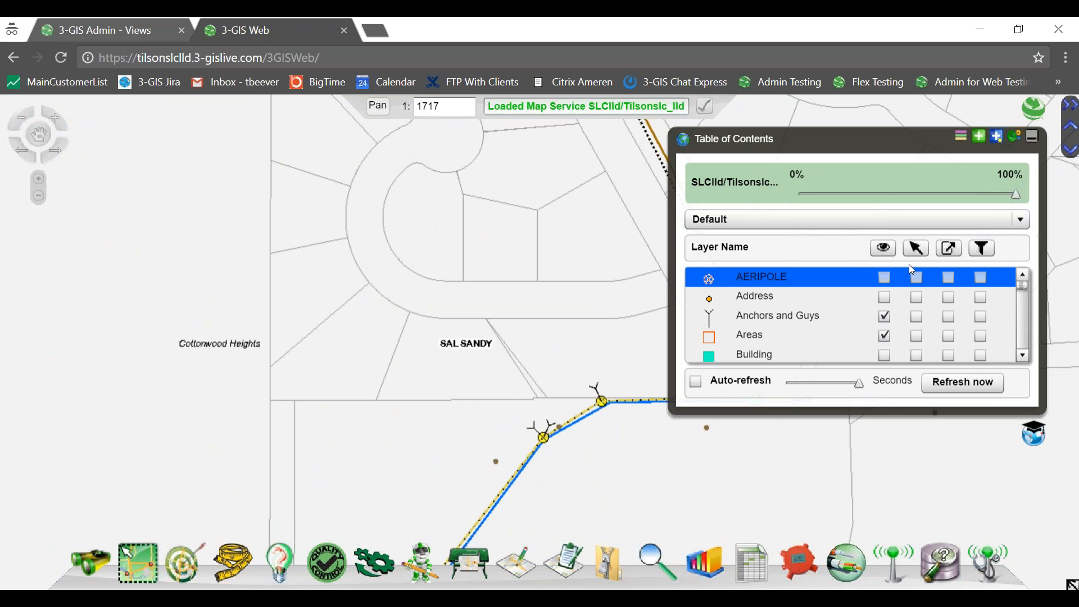
pyautogui.scroll(-2, 1027, 346)
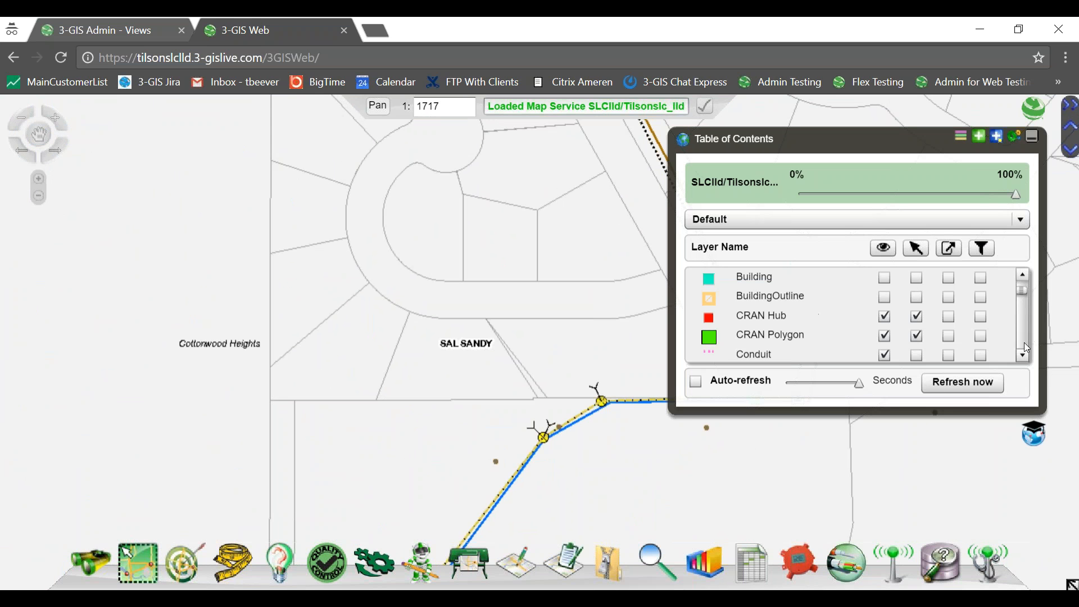
pyautogui.scroll(-2, 1027, 346)
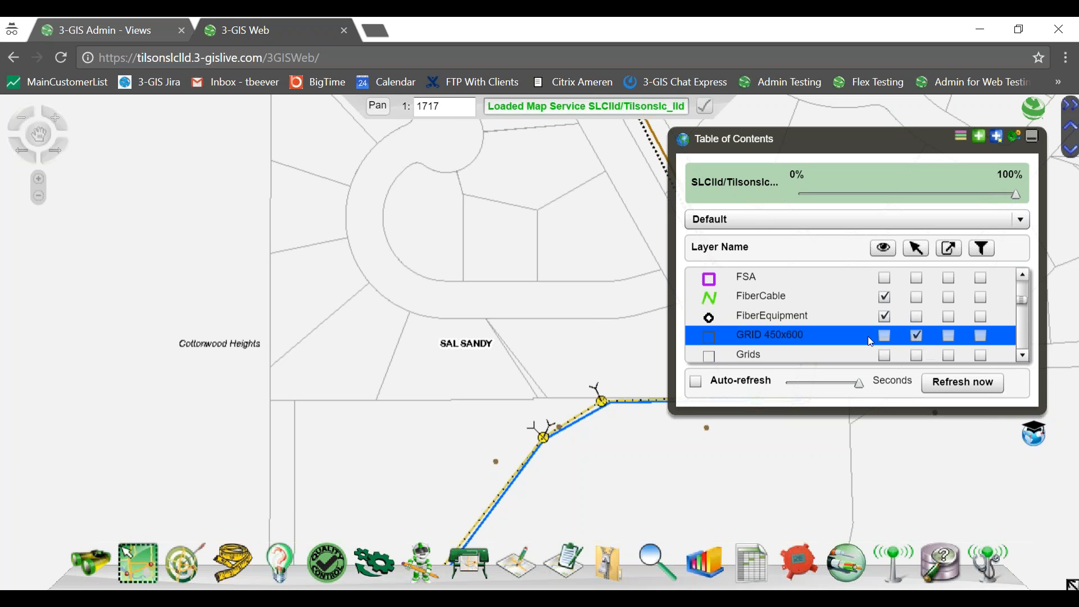
pyautogui.click(885, 338)
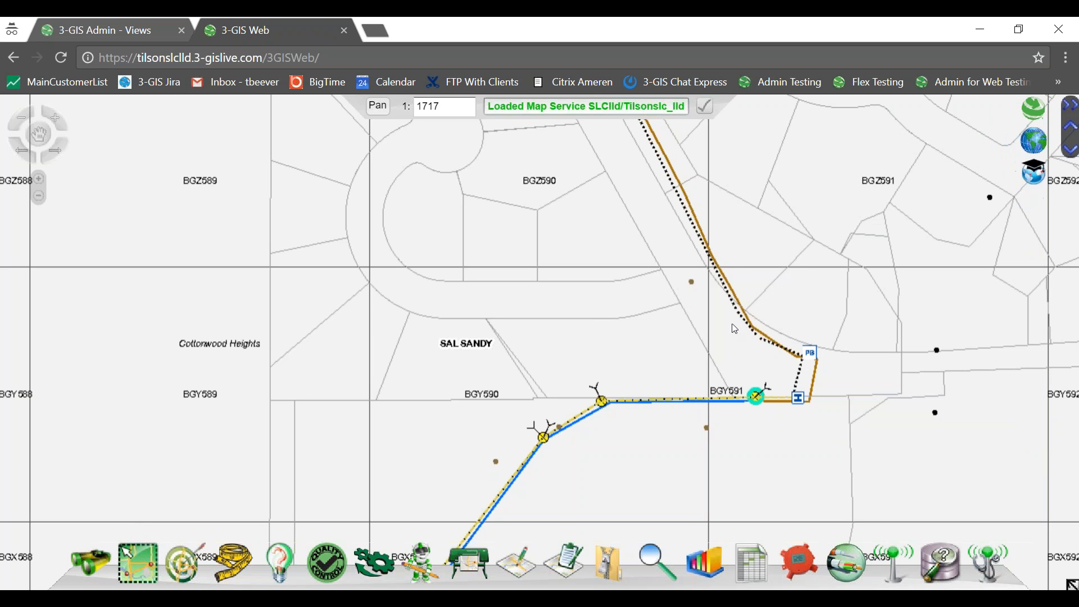
pyautogui.scroll(-2, 735, 329)
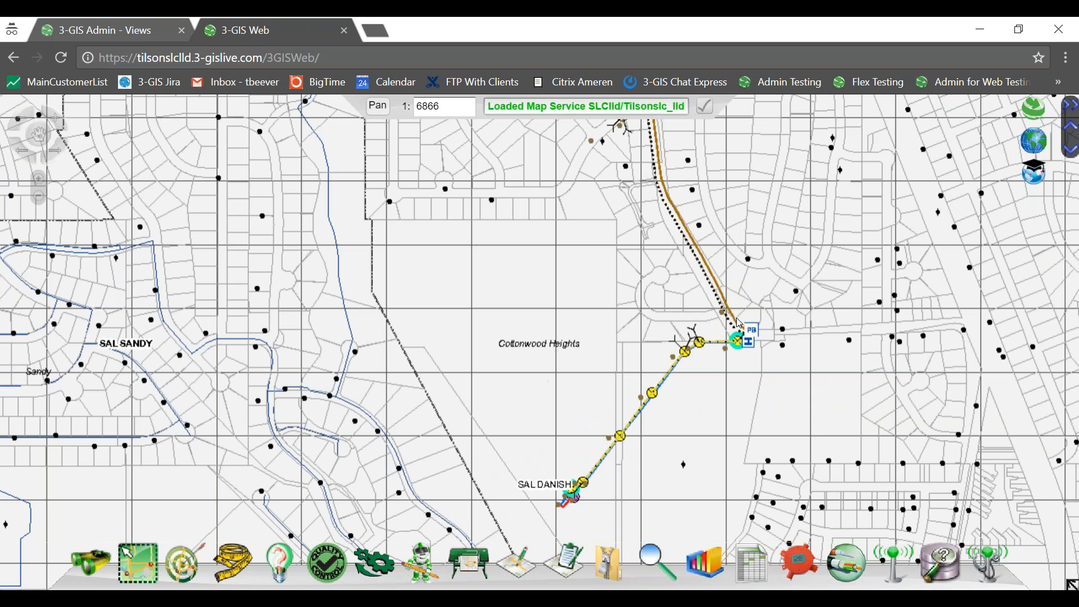
# Start a plot using the SLTLLDtesting template.
pyautogui.click(469, 562)
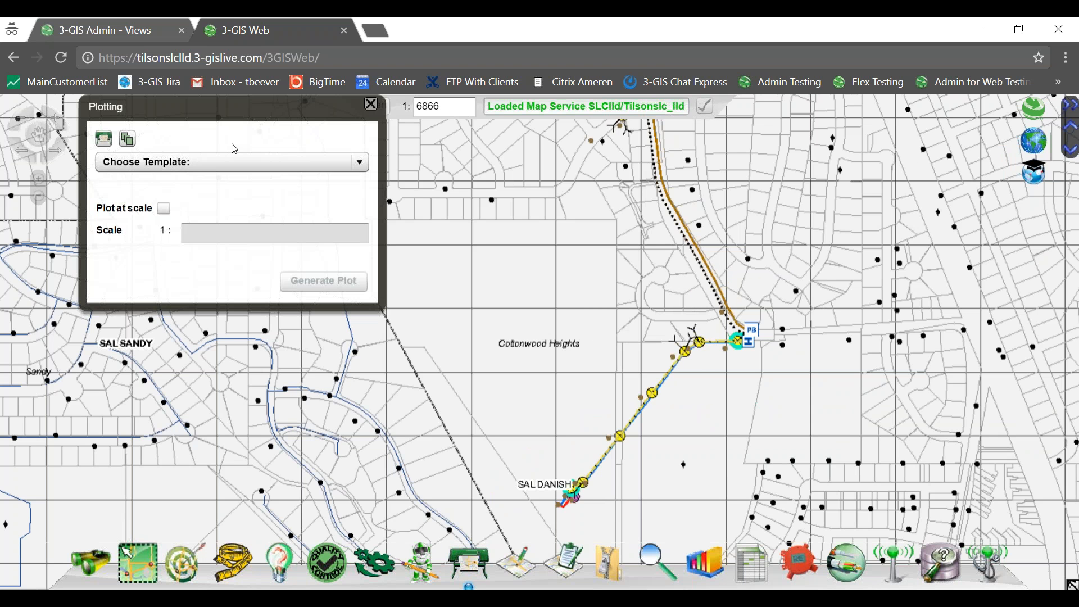
pyautogui.click(245, 167)
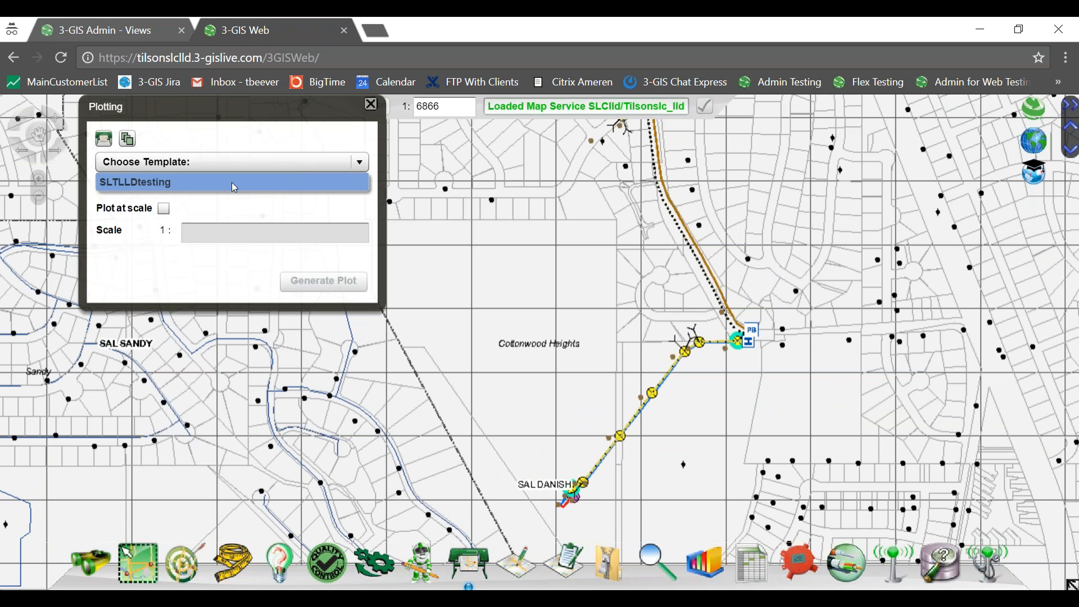
pyautogui.click(235, 187)
pyautogui.click(248, 168)
pyautogui.click(227, 183)
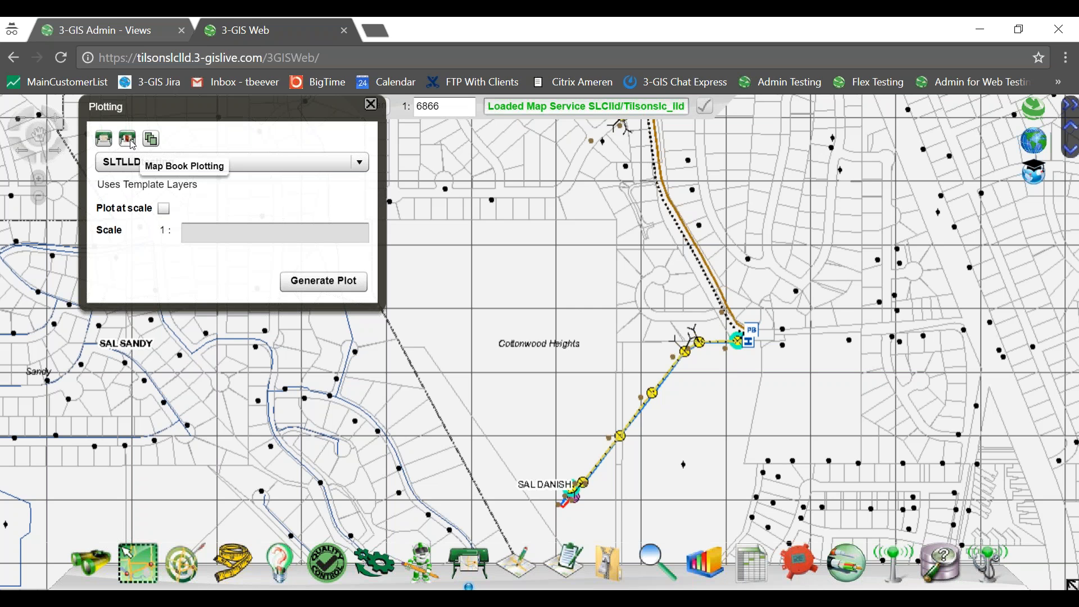
# Switch the plot to grid-based Map Book Plotting mode.
pyautogui.click(132, 145)
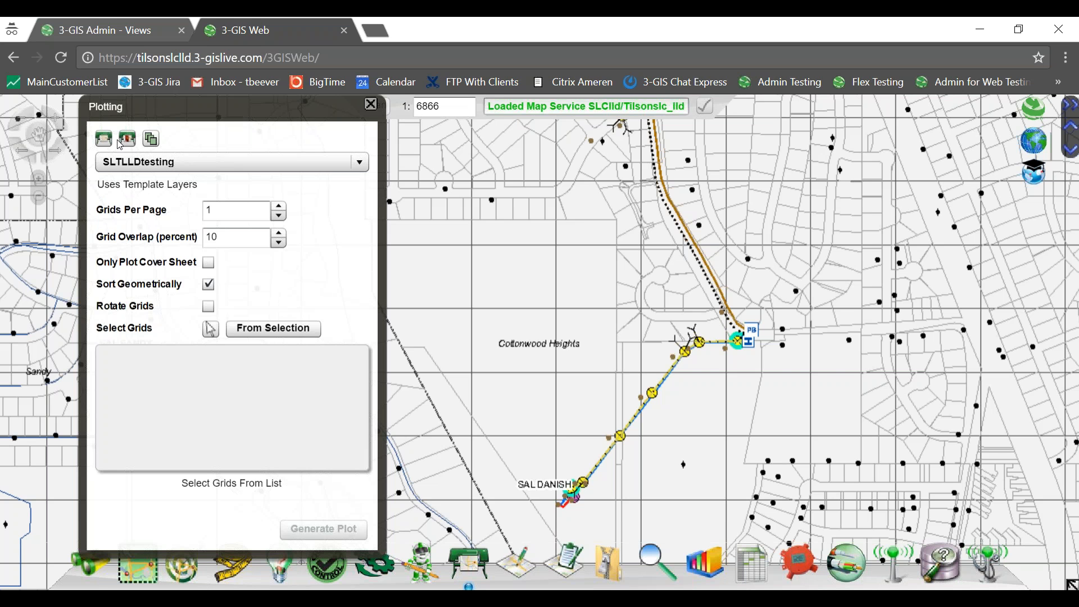
pyautogui.click(112, 143)
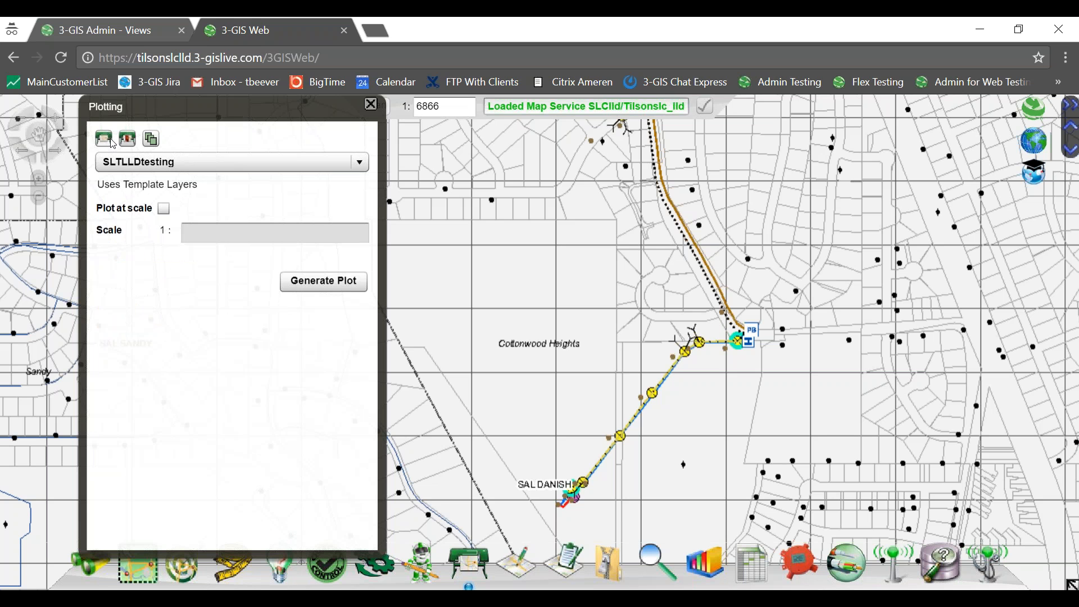
pyautogui.scroll(2, 702, 352)
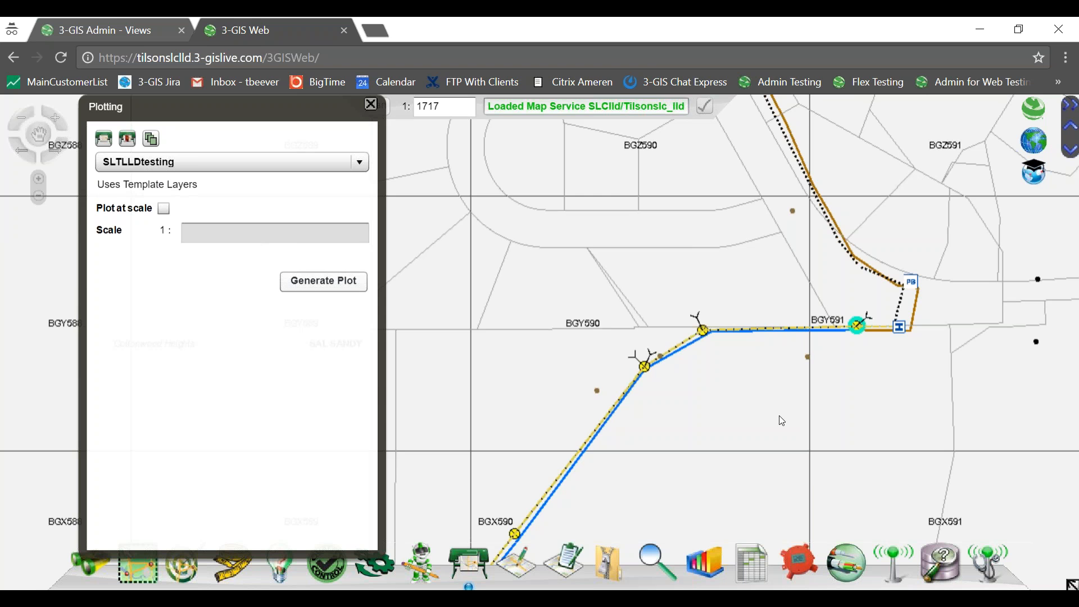
pyautogui.scroll(-2, 740, 442)
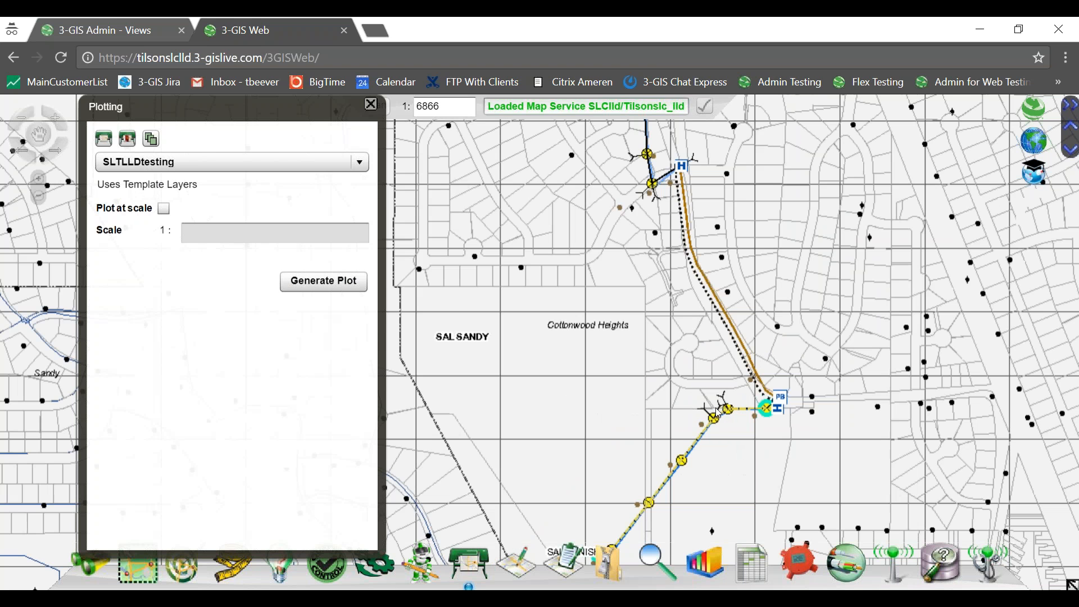
pyautogui.click(128, 139)
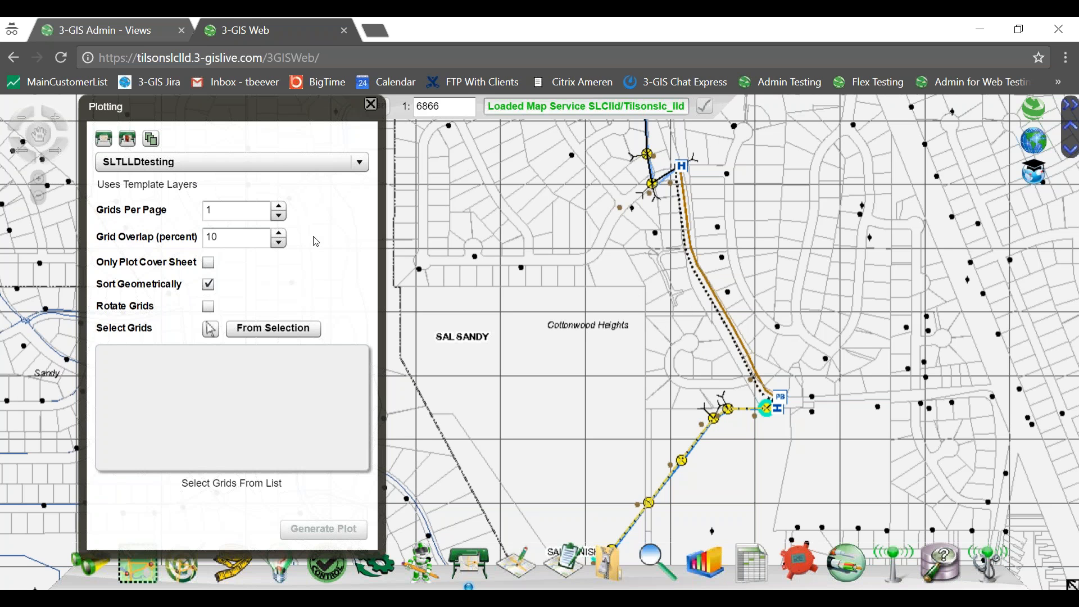
# Keep Grids Per Page at 1 and lower Grid Overlap from 10 to 0 percent.
pyautogui.click(279, 206)
pyautogui.click(278, 206)
pyautogui.click(281, 217)
pyautogui.click(281, 217)
pyautogui.click(281, 217)
pyautogui.click(278, 243)
pyautogui.click(278, 243)
pyautogui.click(278, 243)
pyautogui.click(278, 243)
pyautogui.click(278, 243)
pyautogui.click(278, 243)
pyautogui.click(278, 243)
pyautogui.click(278, 243)
pyautogui.click(278, 244)
pyautogui.click(278, 244)
# Box-select the nine grid cells along the fiber route with the Select Grids tool.
pyautogui.click(209, 331)
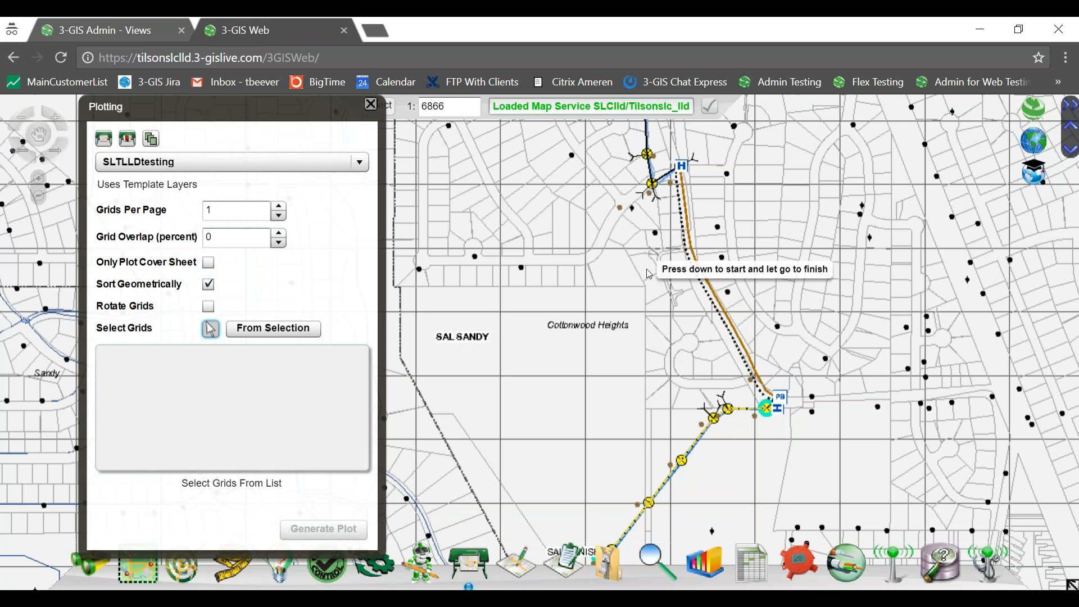
pyautogui.moveTo(649, 274); pyautogui.dragTo(813, 427)
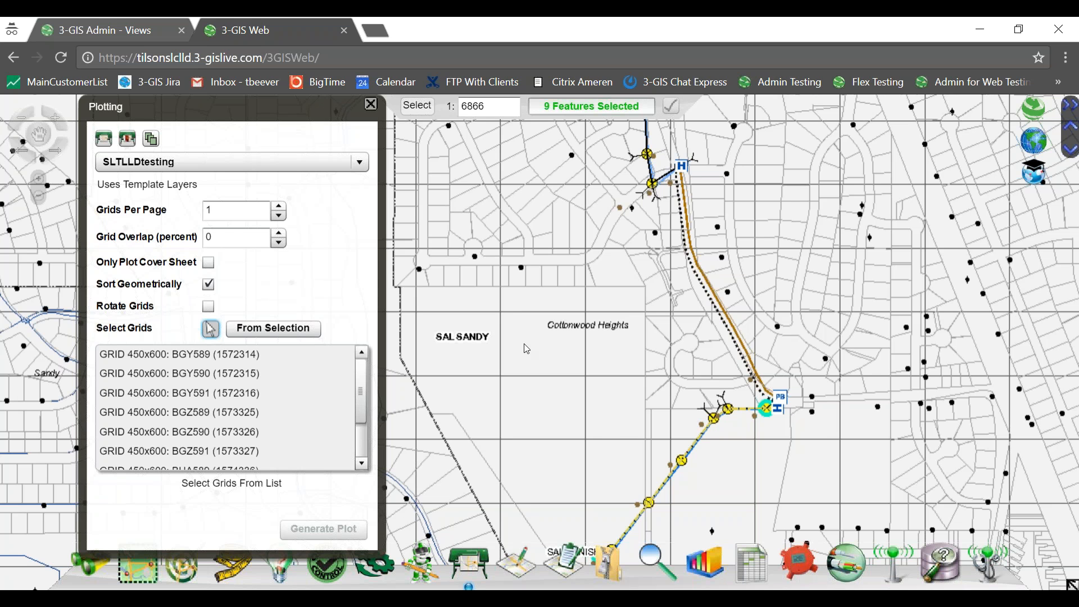
pyautogui.hotkey('alt', 'Tab')
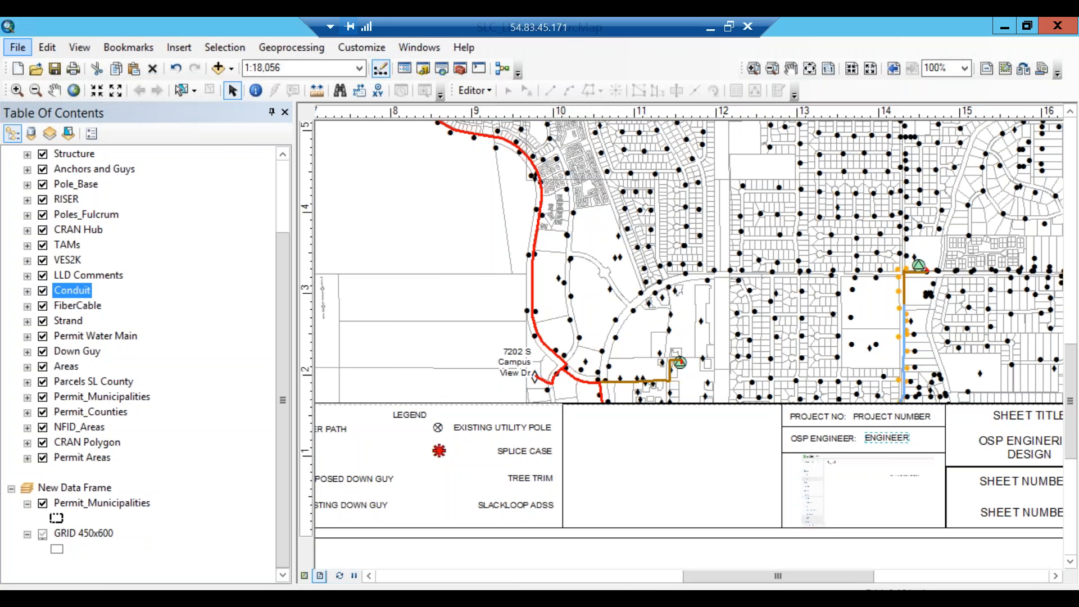
pyautogui.hotkey('alt', 'Tab')
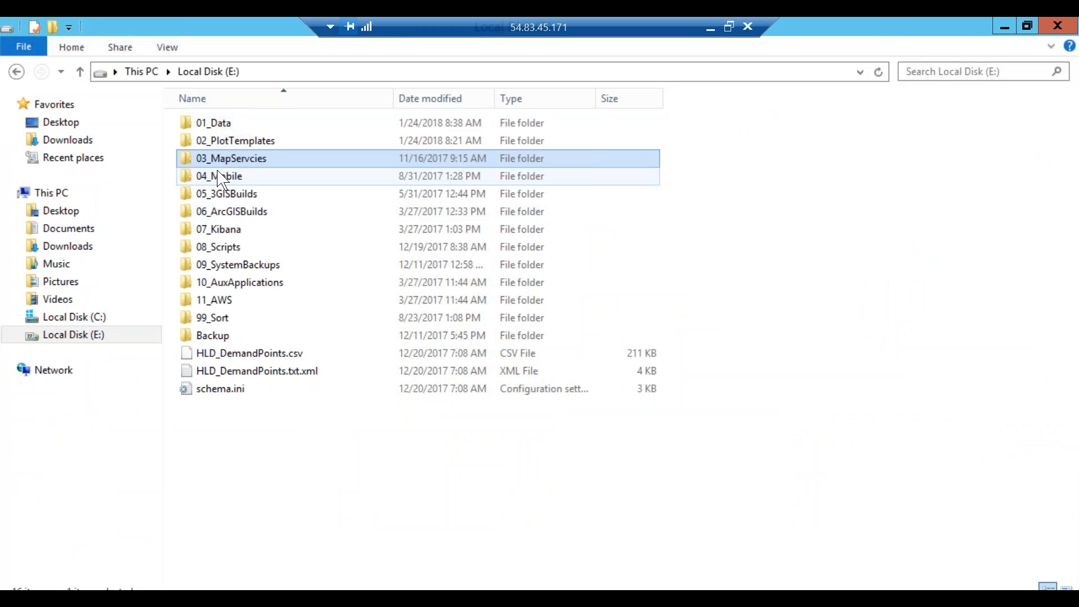
pyautogui.doubleClick(213, 141)
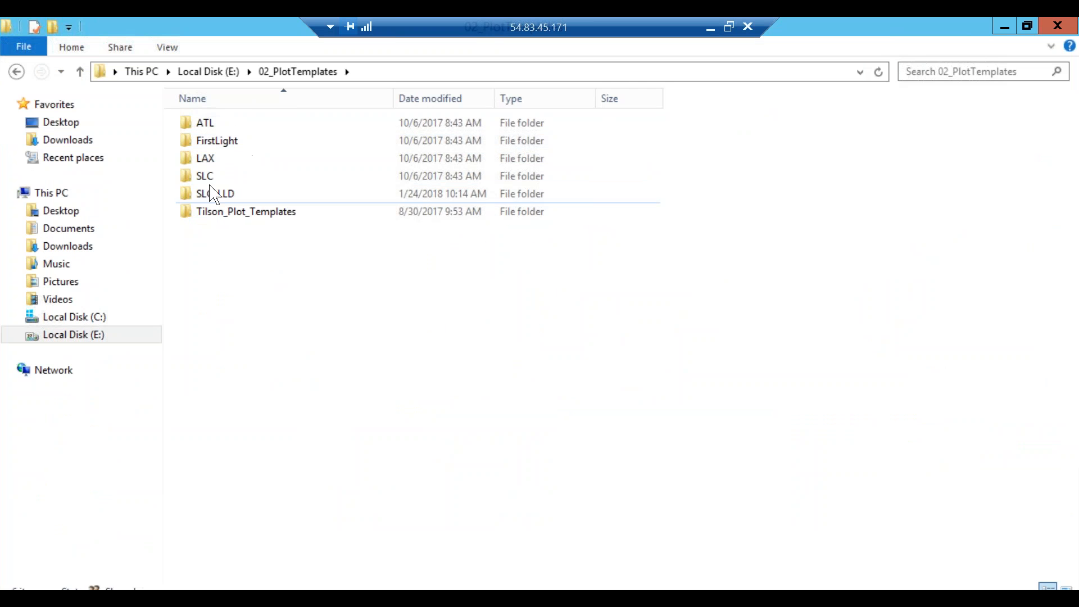
pyautogui.doubleClick(212, 196)
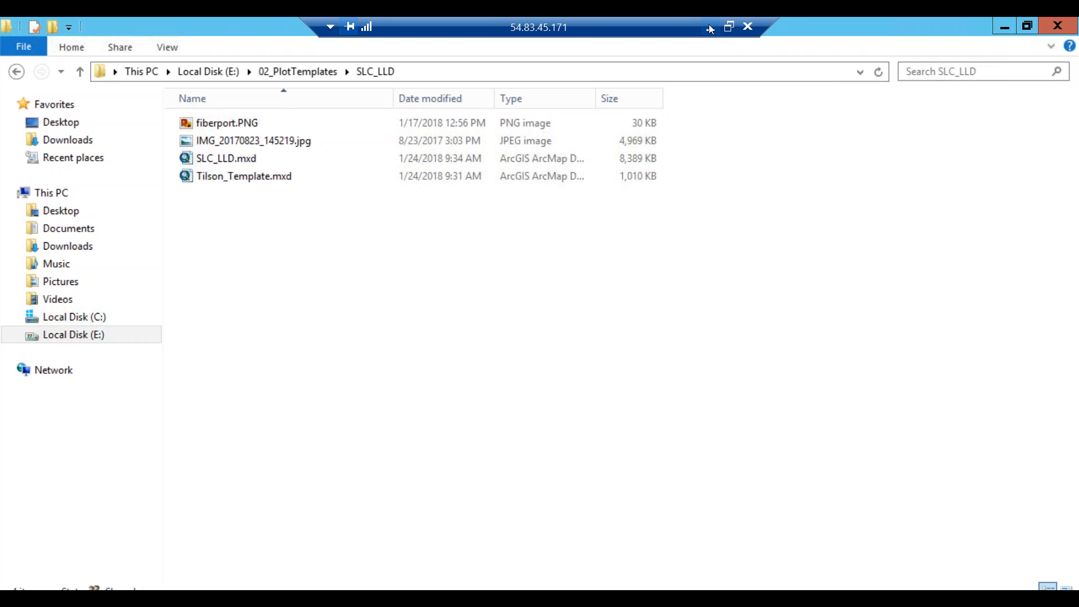
pyautogui.click(709, 28)
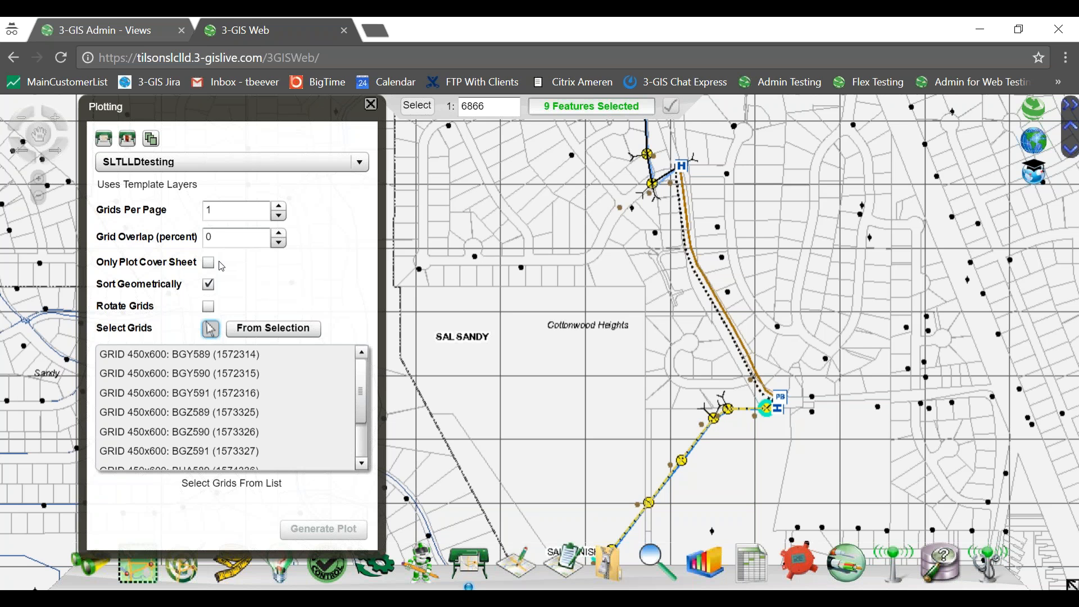
# Box-select a wider block of 25 grid cells, then pick BGY591 and BGY590 for plotting.
pyautogui.click(217, 354)
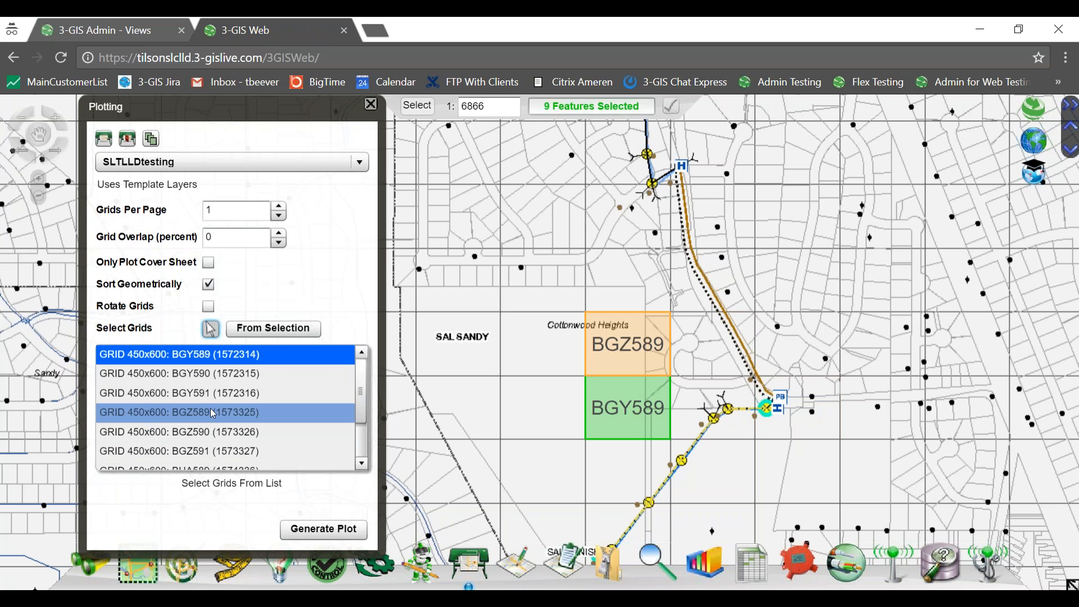
pyautogui.moveTo(526, 145); pyautogui.dragTo(843, 405)
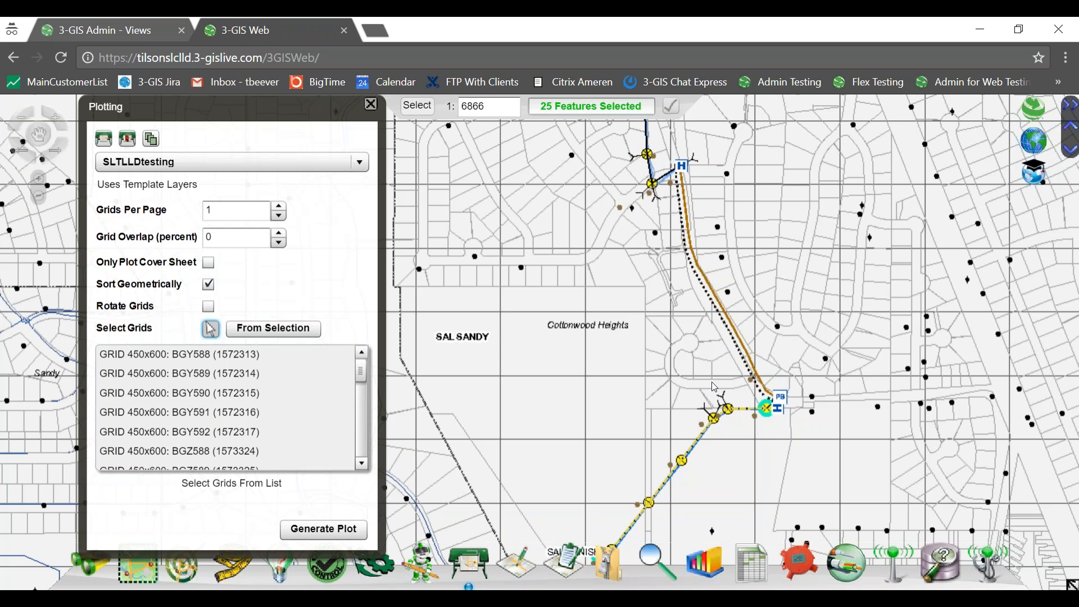
pyautogui.click(185, 358)
pyautogui.click(189, 374)
pyautogui.click(189, 393)
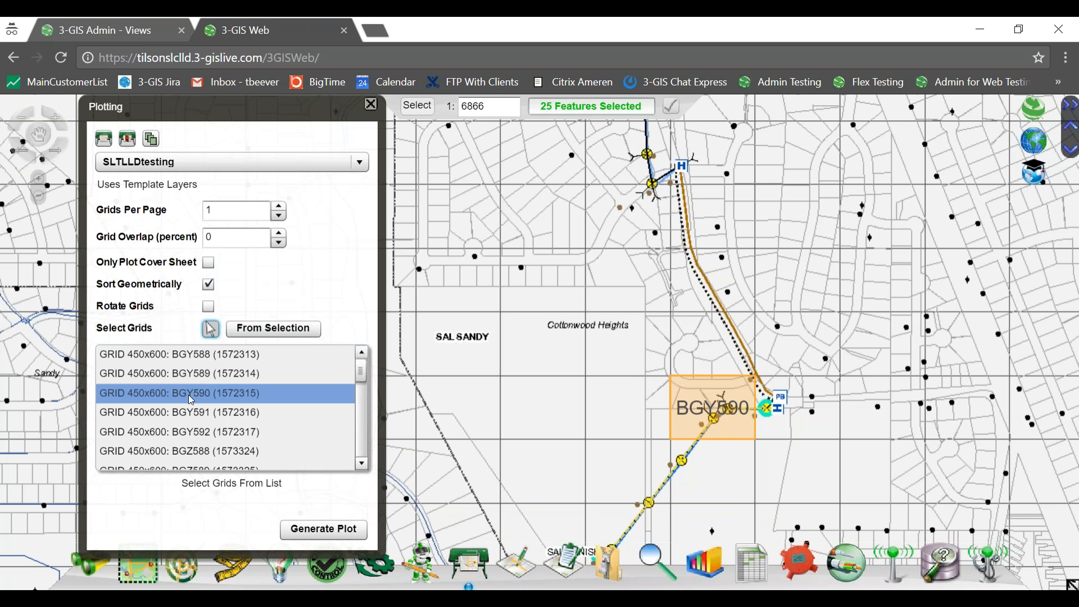
pyautogui.click(191, 414)
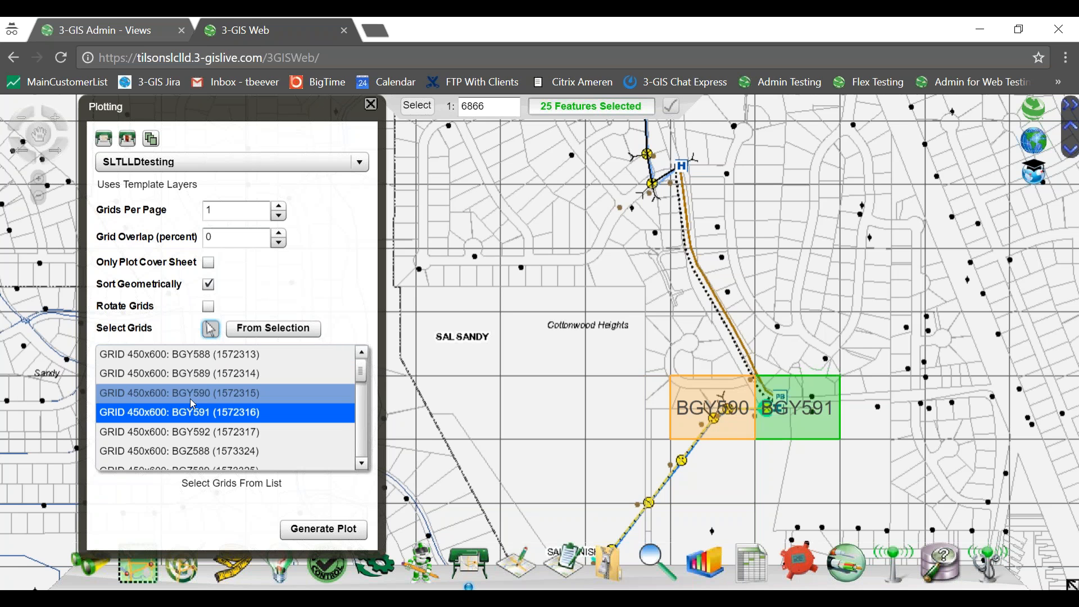
pyautogui.keyDown('ctrl'); pyautogui.click(190, 399); pyautogui.keyUp('ctrl')
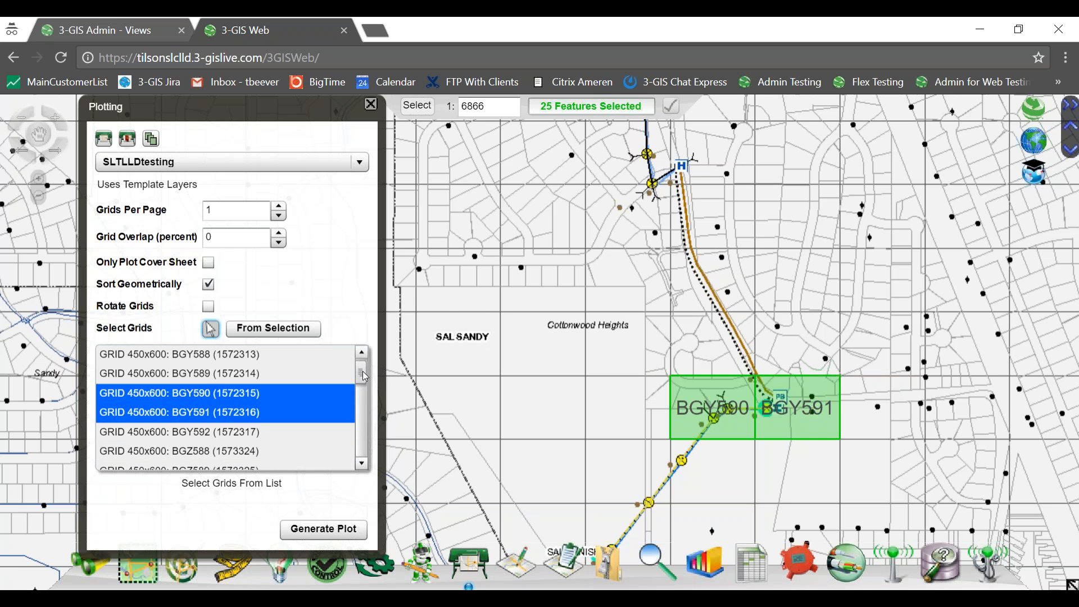
# Add grids BGZ590, BGZ591 and BHA590 to the selected grids.
pyautogui.scroll(-3, 364, 376)
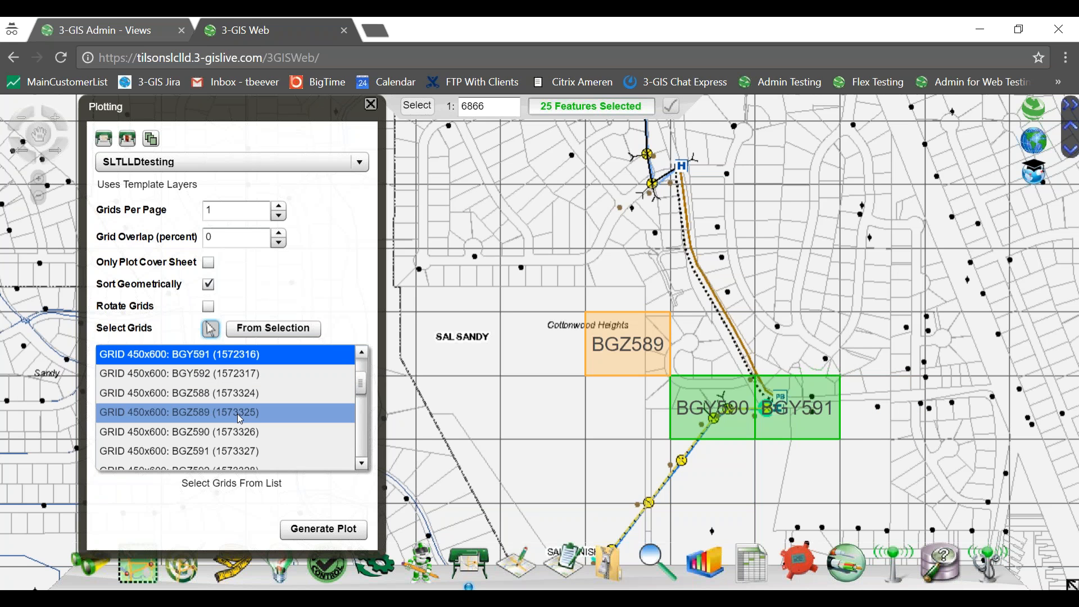
pyautogui.keyDown('ctrl'); pyautogui.click(238, 433); pyautogui.keyUp('ctrl')
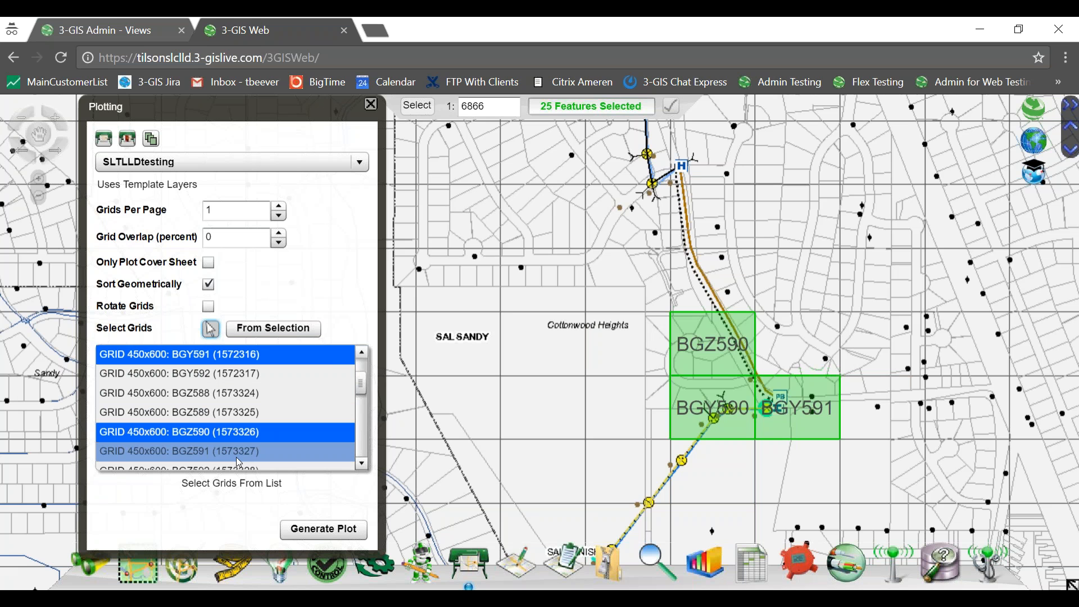
pyautogui.click(362, 464)
pyautogui.click(362, 464)
pyautogui.click(362, 465)
pyautogui.keyDown('ctrl'); pyautogui.click(248, 393); pyautogui.keyUp('ctrl')
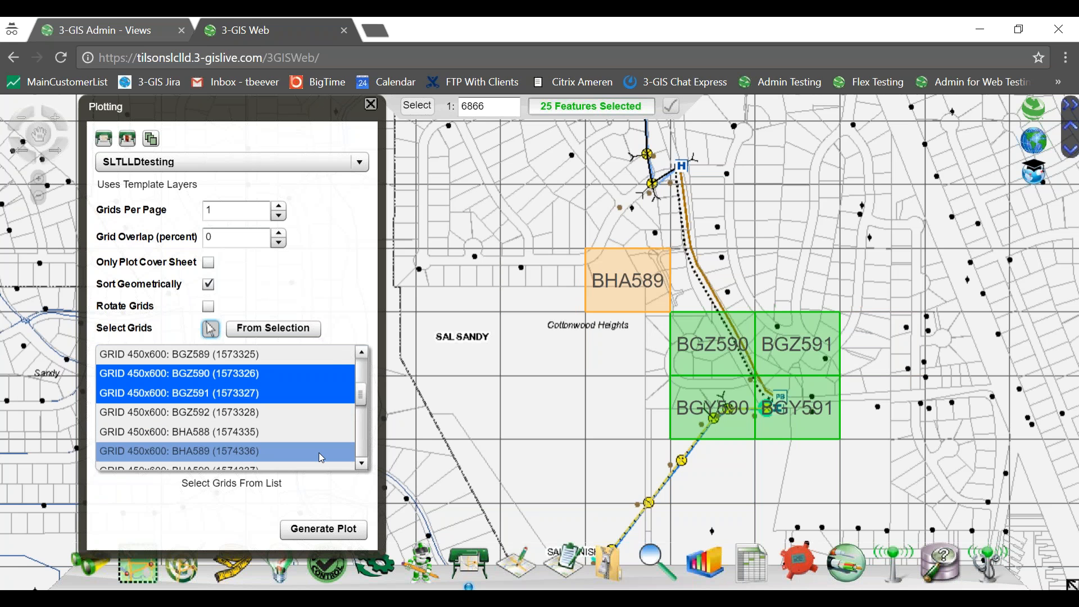
pyautogui.click(362, 464)
pyautogui.click(362, 464)
pyautogui.click(362, 465)
pyautogui.click(361, 464)
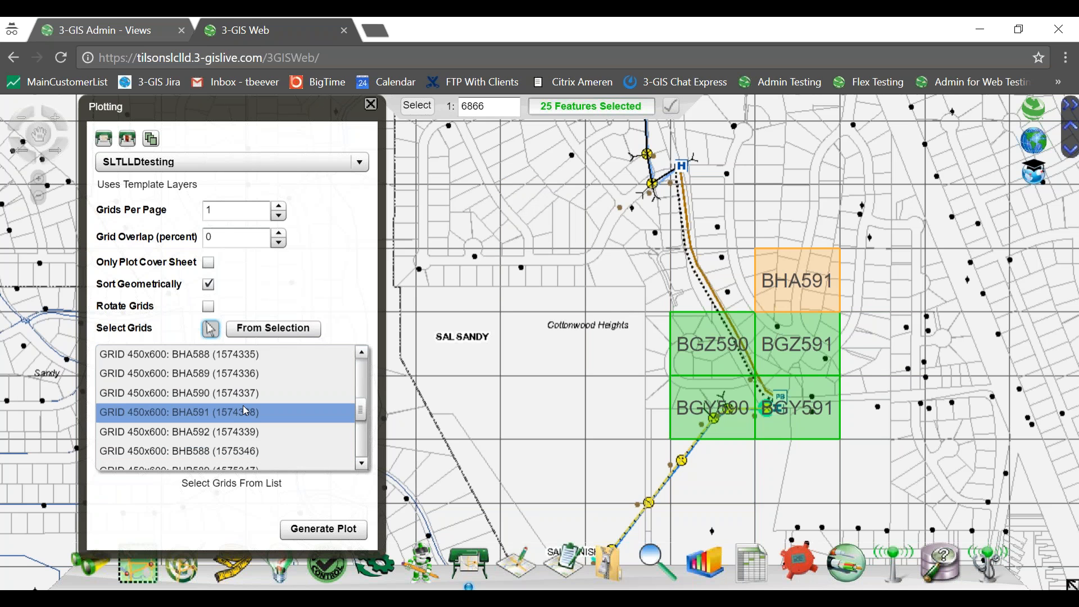
pyautogui.click(245, 395)
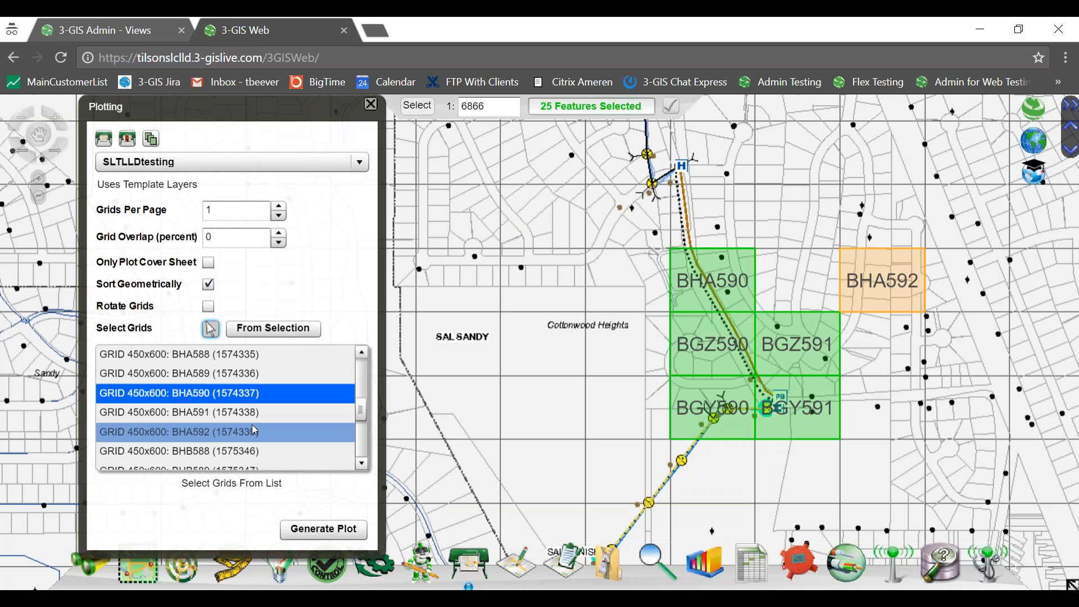
pyautogui.click(361, 464)
pyautogui.click(360, 465)
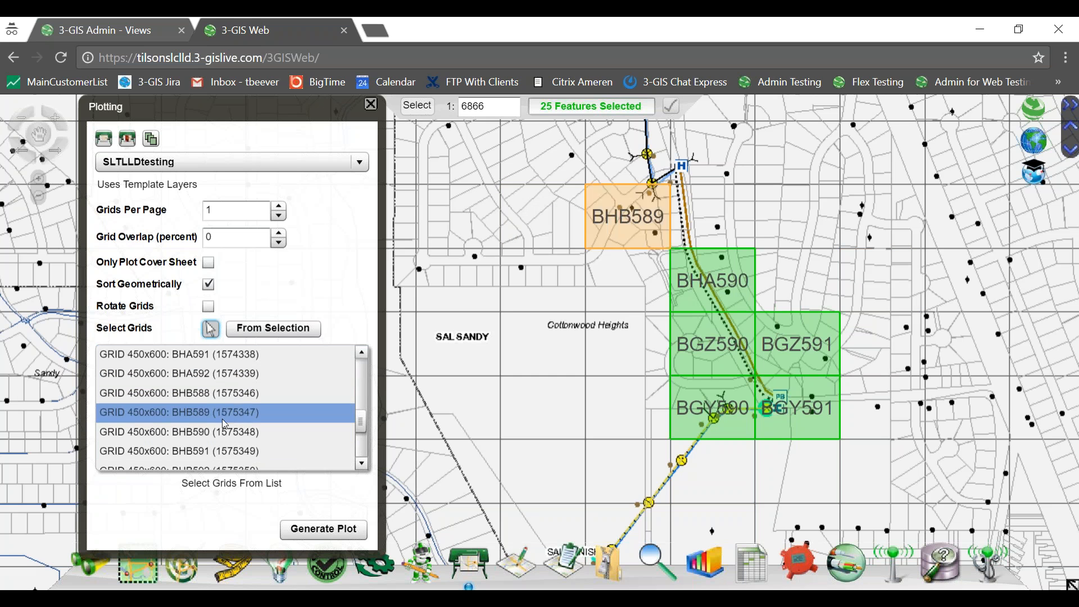
# Add BHB590, BHC589 and BHC590, then generate the plot at 0% overlap, one grid per page.
pyautogui.click(223, 433)
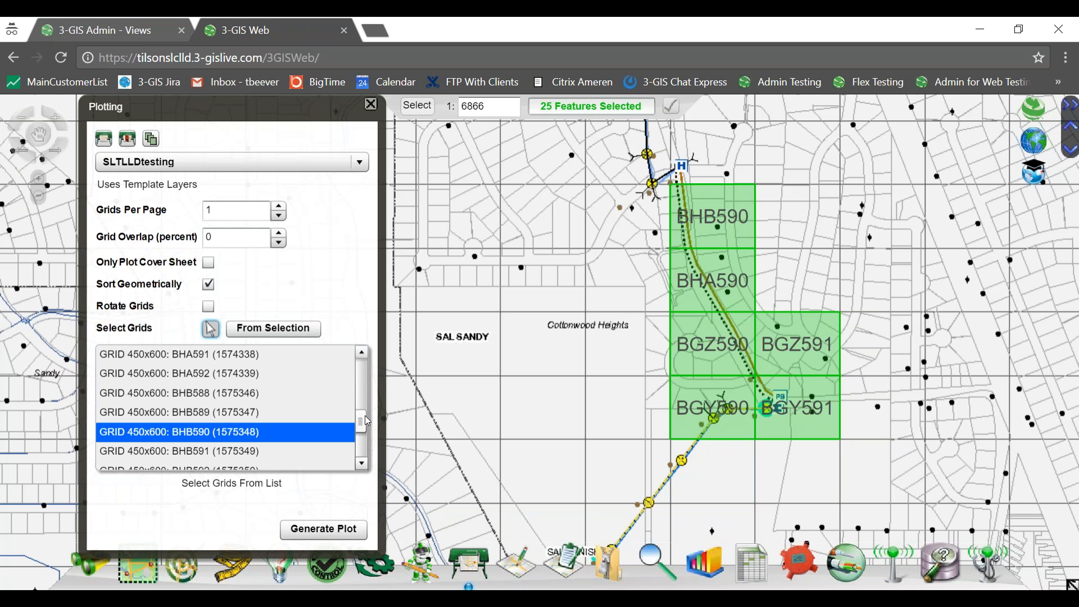
pyautogui.moveTo(367, 420); pyautogui.dragTo(367, 445)
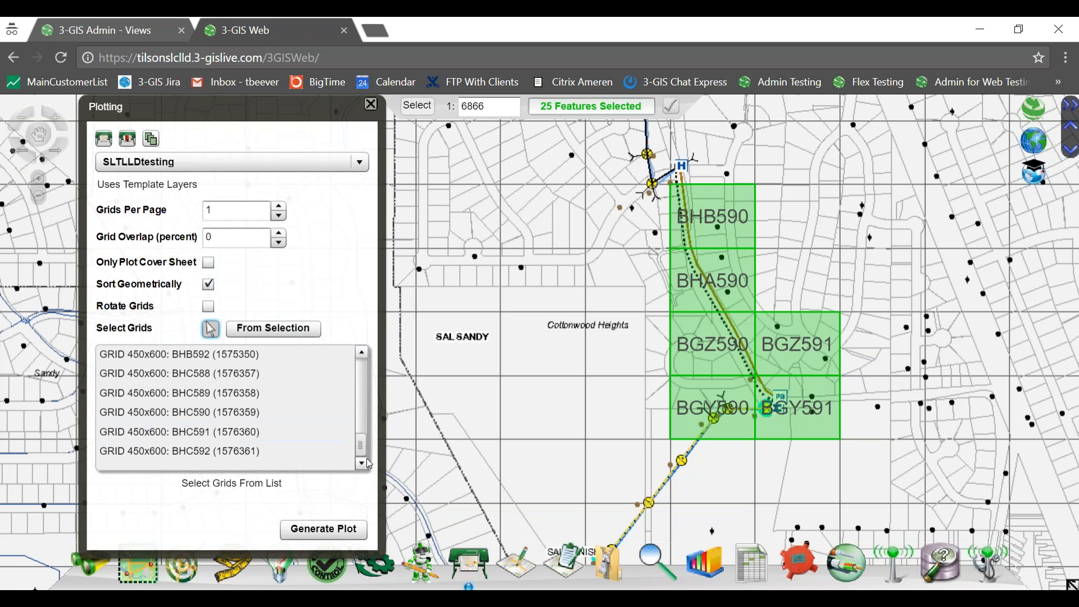
pyautogui.click(212, 396)
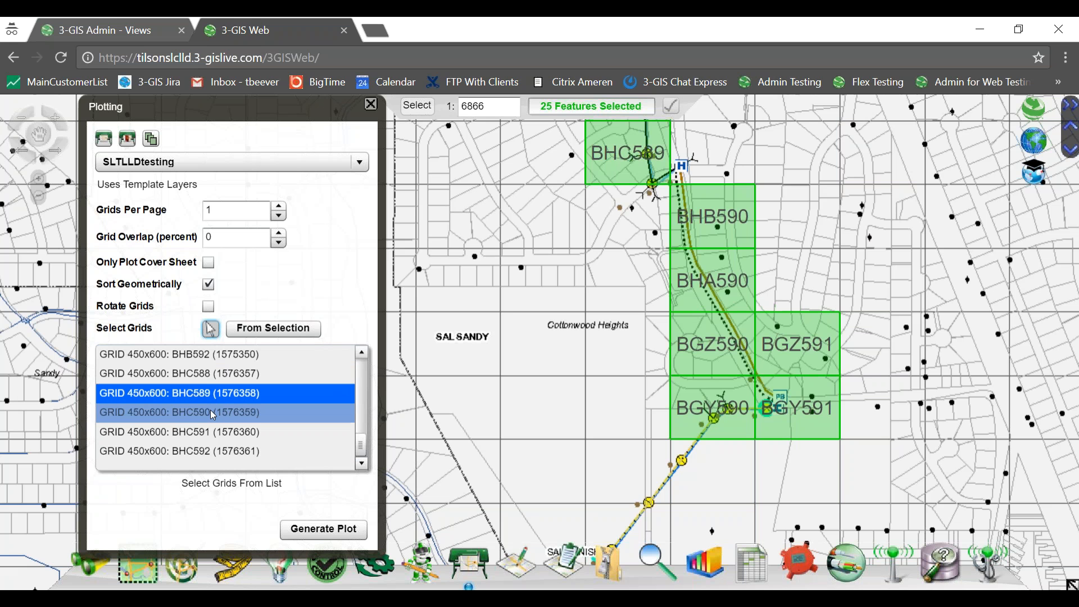
pyautogui.click(213, 414)
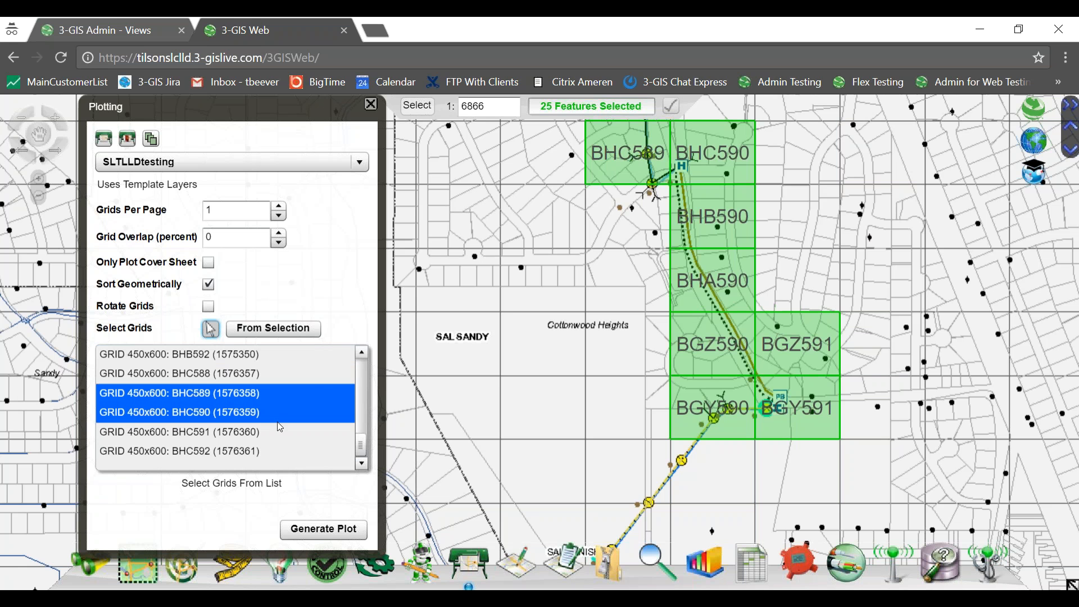
pyautogui.click(328, 534)
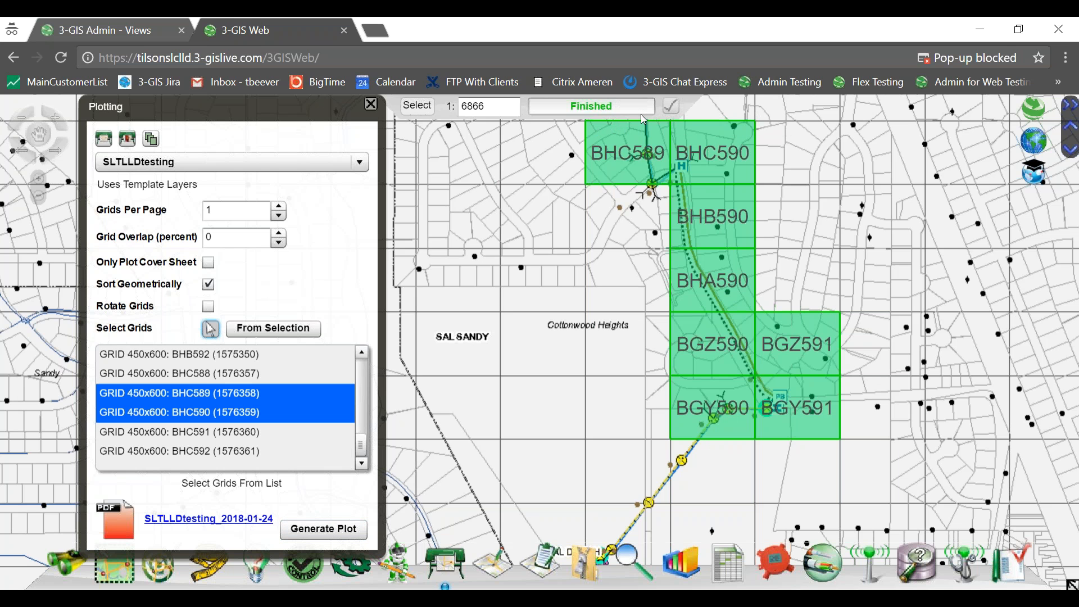
# Open the blocked SLTLLDtesting_2018-01-24 plot PDF from the browser's pop-up blocker.
pyautogui.click(962, 60)
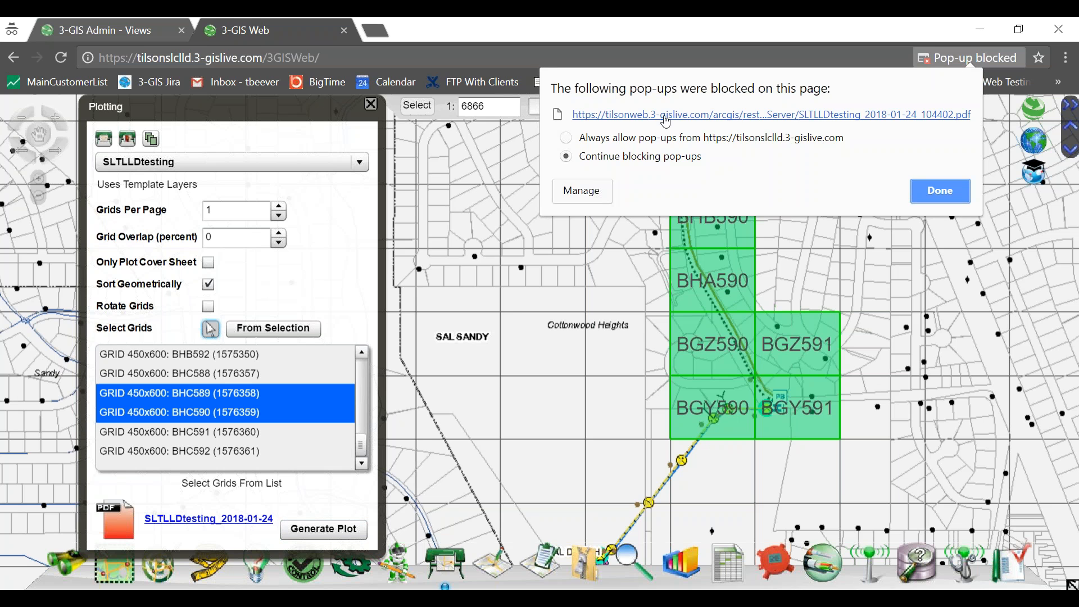
pyautogui.click(662, 116)
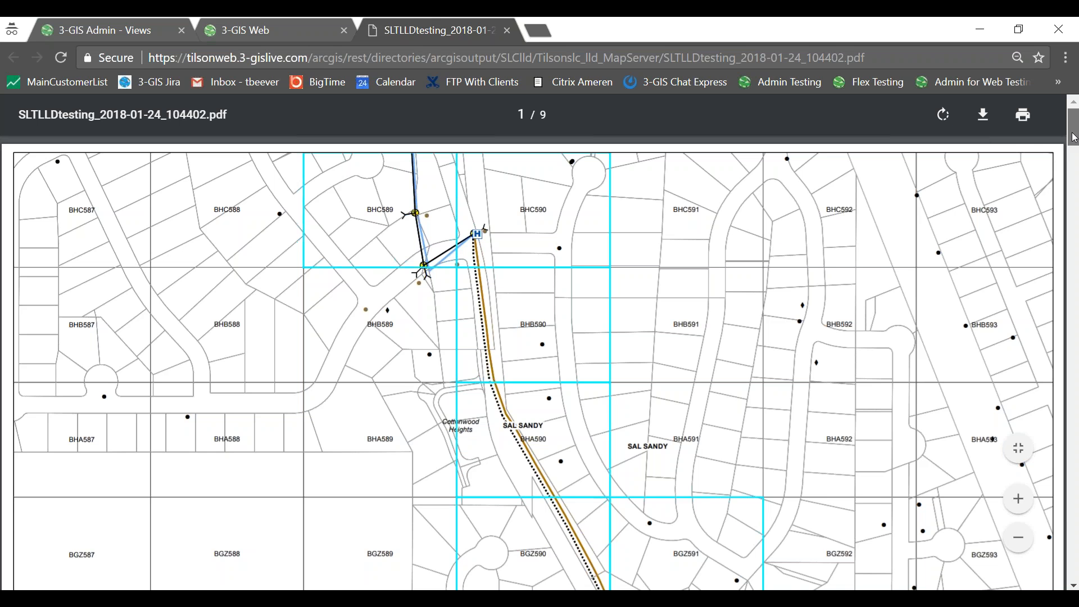
# Scroll through all 9 pages of the SLTLLDtesting_2018-01-24_104402 plot PDF.
pyautogui.moveTo(1073, 138); pyautogui.dragTo(1073, 172)
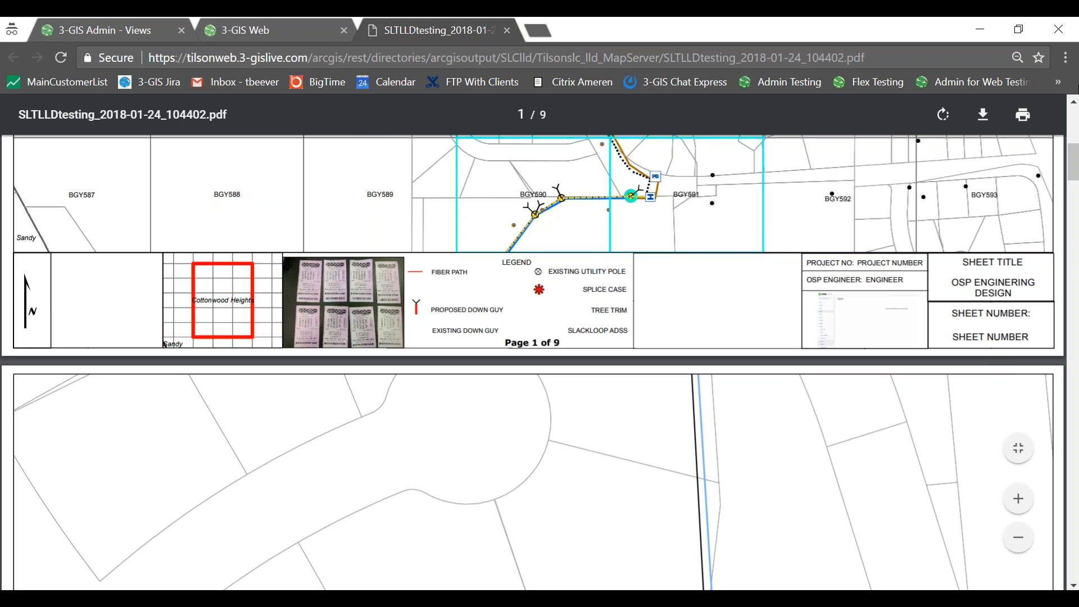
pyautogui.moveTo(1070, 156); pyautogui.dragTo(1069, 190)
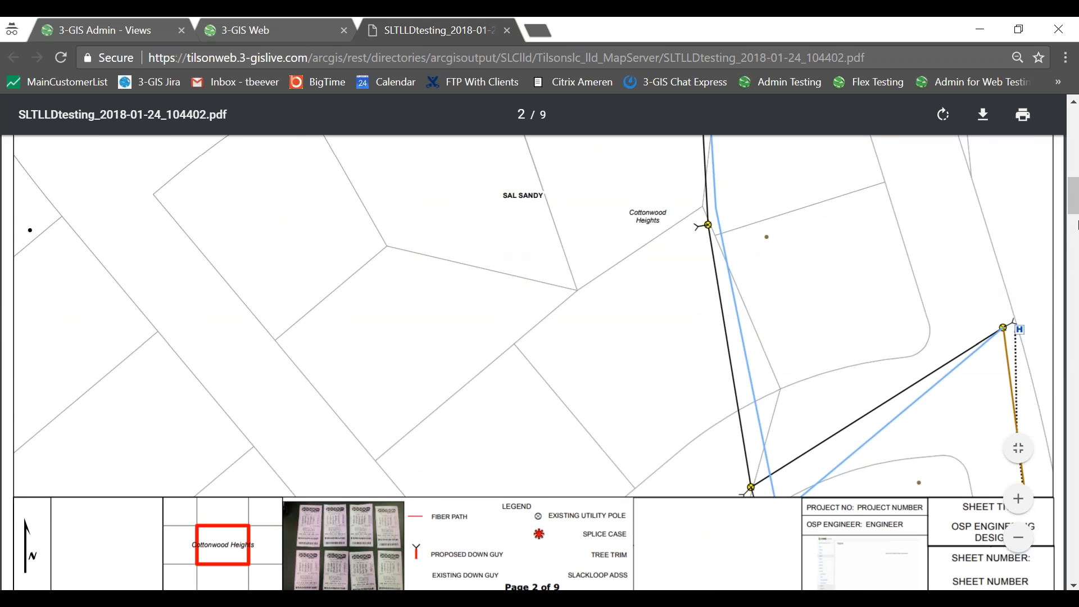
pyautogui.moveTo(1073, 205); pyautogui.dragTo(1072, 283)
pyautogui.moveTo(1074, 292); pyautogui.dragTo(1073, 255)
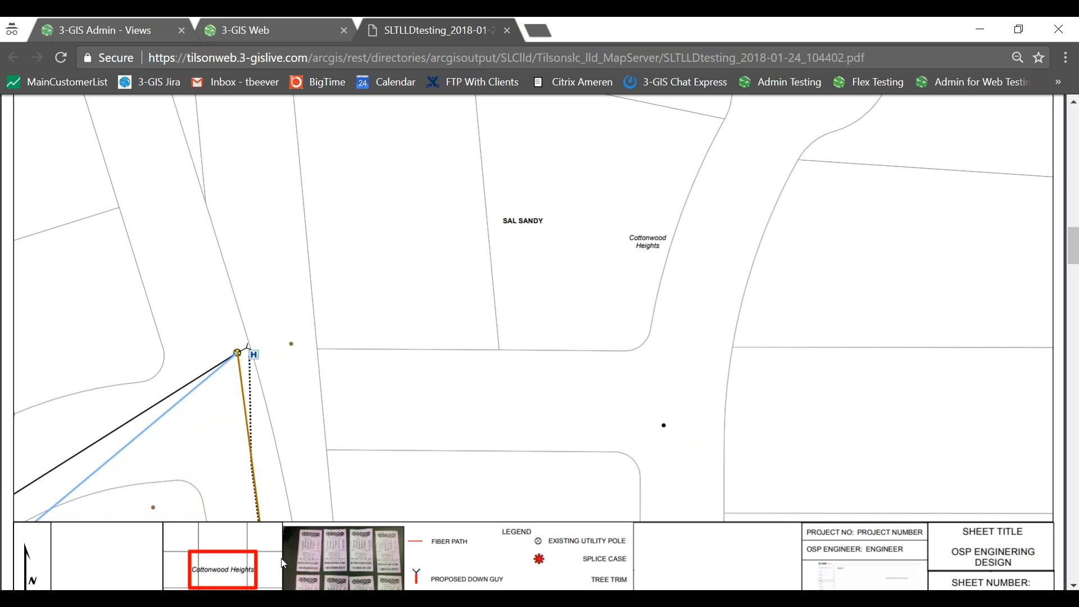
pyautogui.moveTo(271, 598)
pyautogui.scroll(-8, 502, 291)
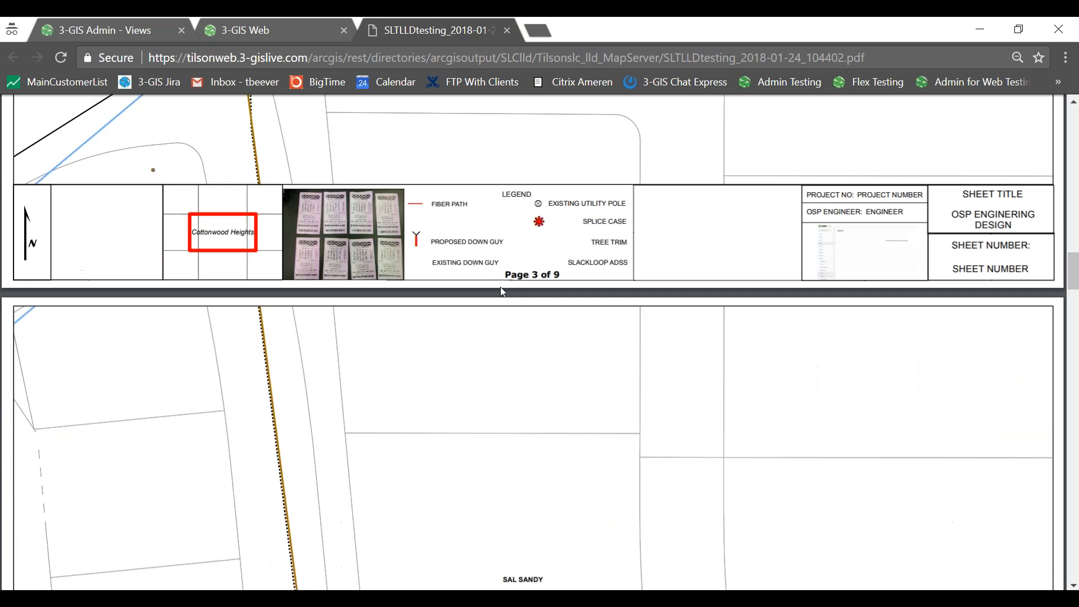
pyautogui.scroll(-3, 502, 292)
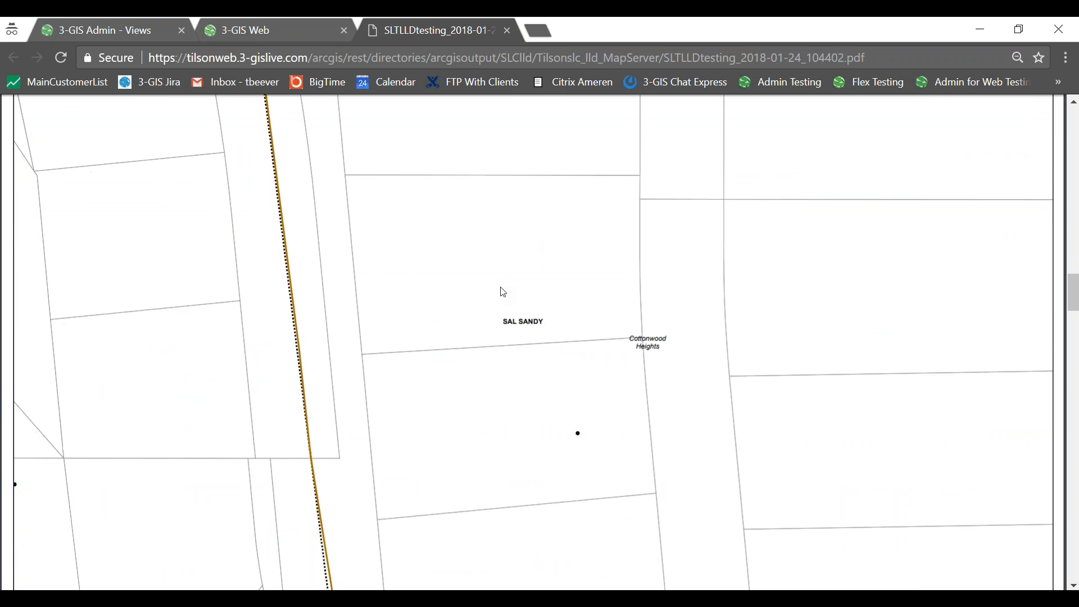
pyautogui.scroll(-2, 503, 292)
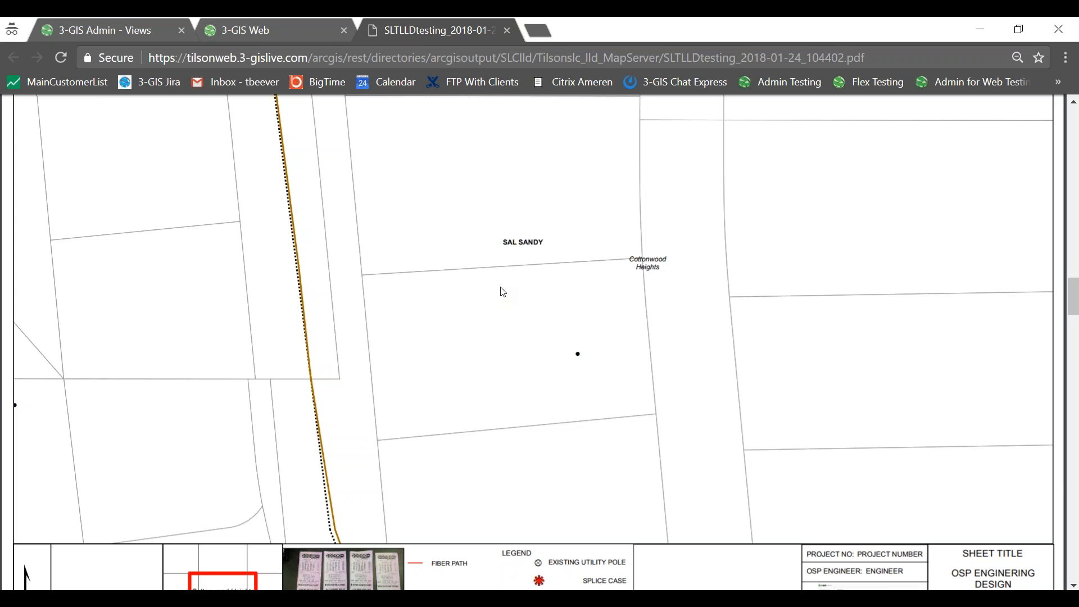
pyautogui.scroll(-5, 503, 292)
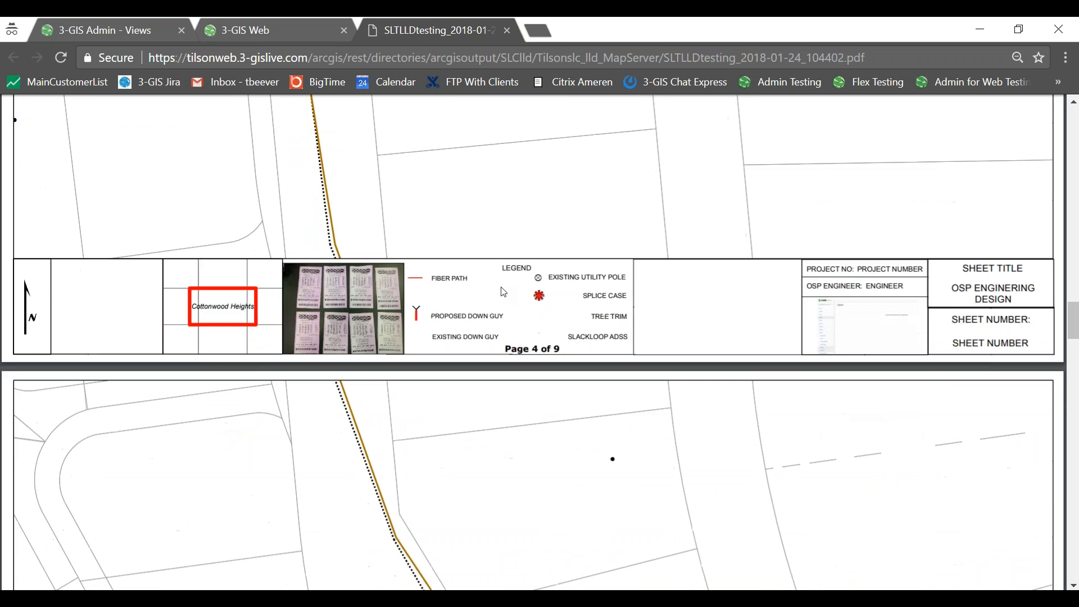
pyautogui.scroll(-12, 503, 292)
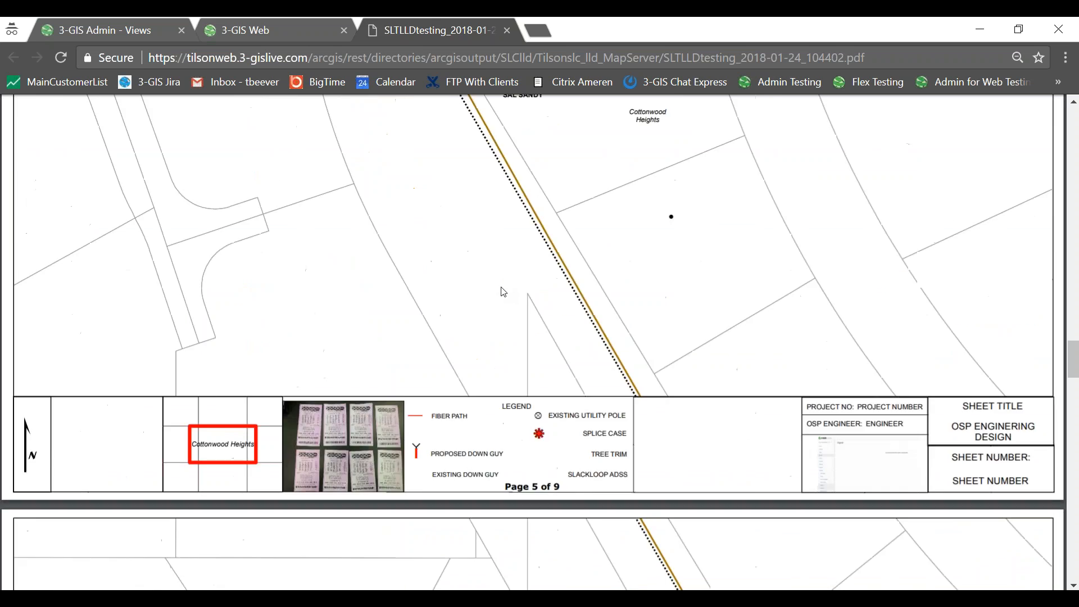
pyautogui.scroll(-6, 503, 291)
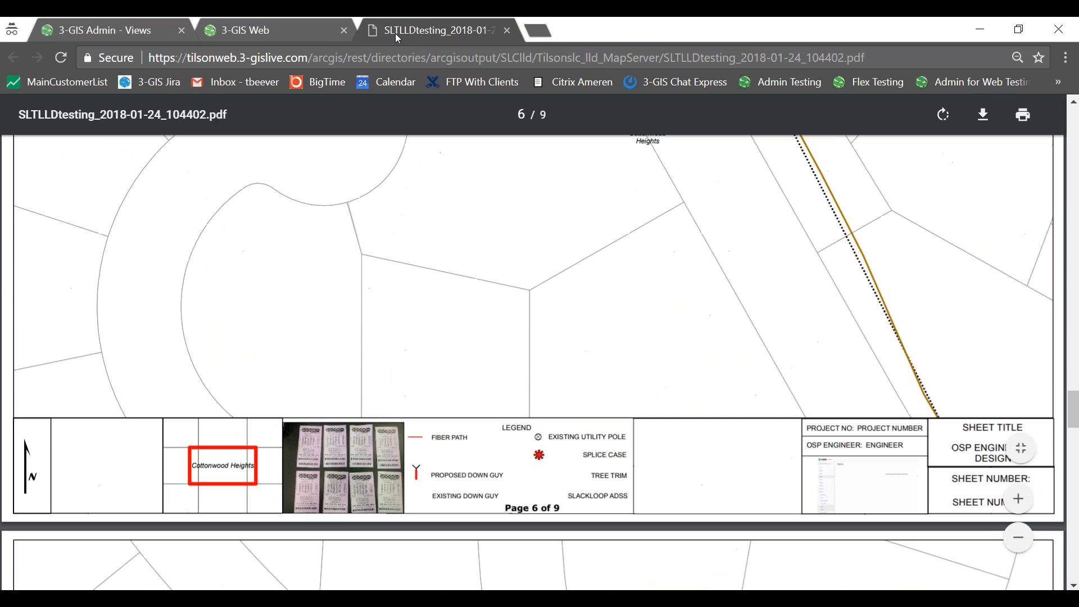
# Close the PDF and regenerate the plot with Grid Overlap set to 10 percent.
pyautogui.click(506, 32)
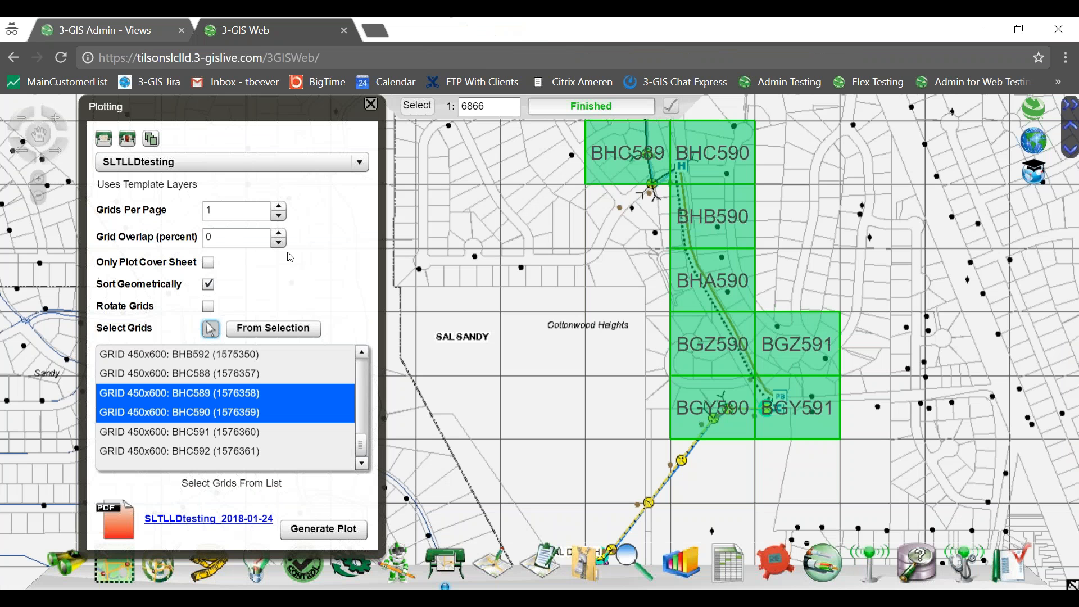
pyautogui.click(278, 234)
pyautogui.click(278, 234)
pyautogui.click(278, 234)
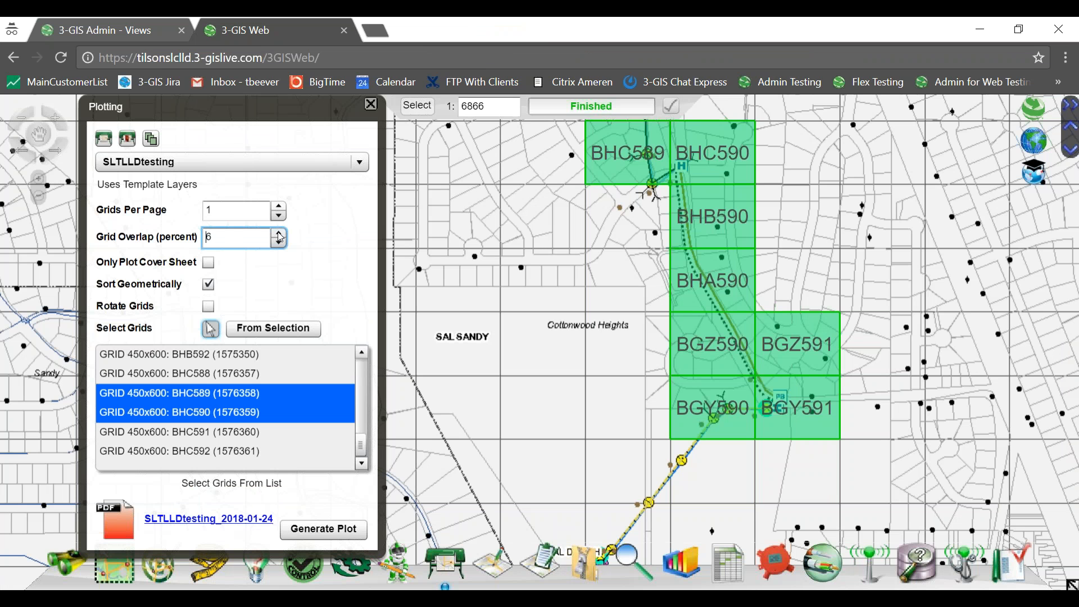
pyautogui.click(278, 233)
pyautogui.click(321, 532)
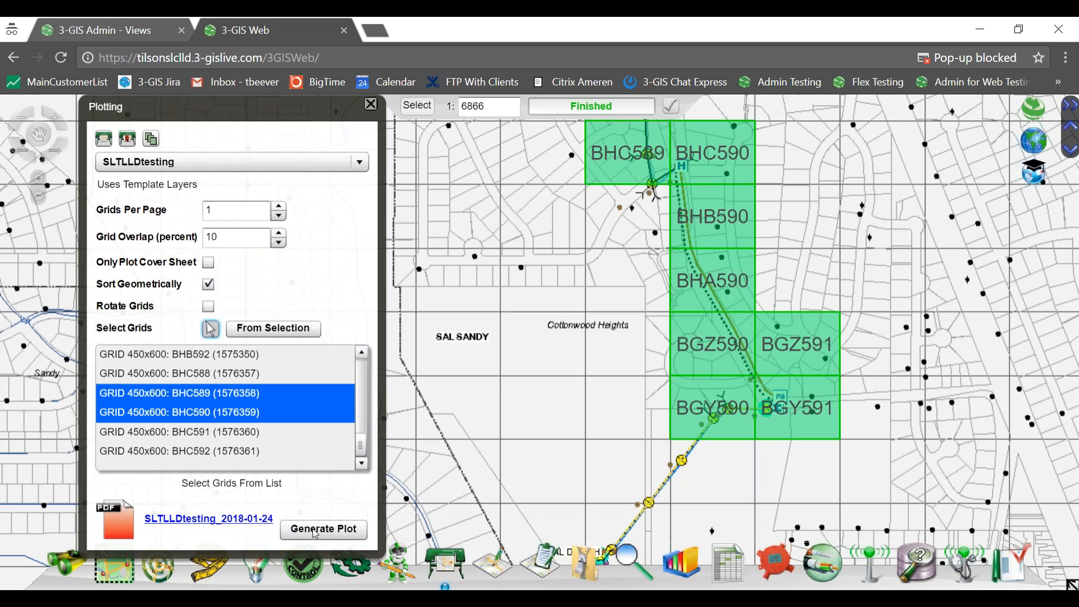
pyautogui.click(1012, 62)
# Always allow this site's pop-ups and open the SLTLLDtesting_2018-01-24_104640 plot PDF.
pyautogui.click(567, 141)
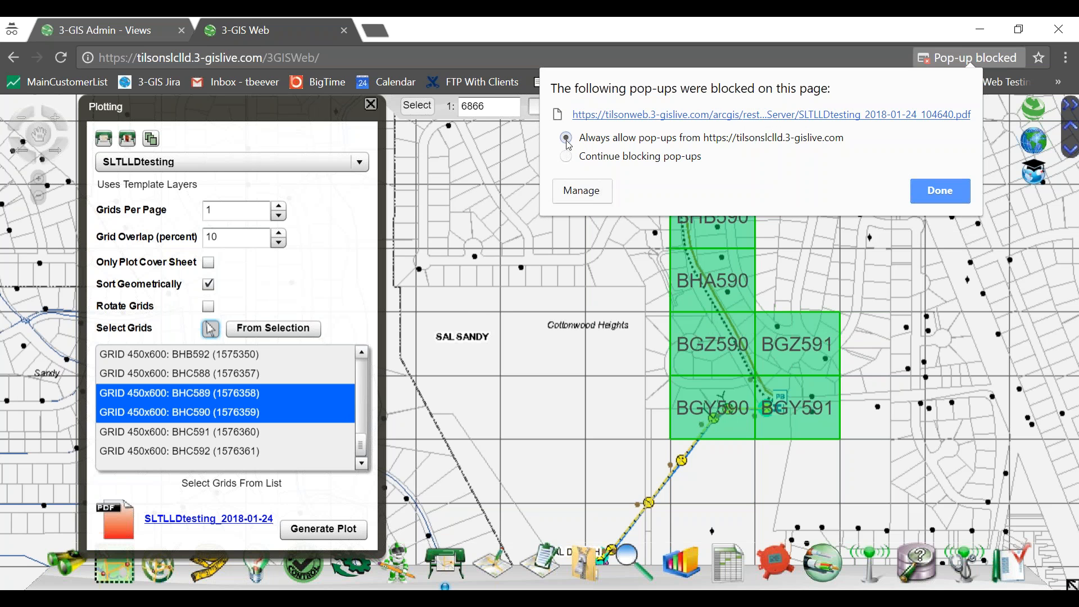
pyautogui.click(679, 116)
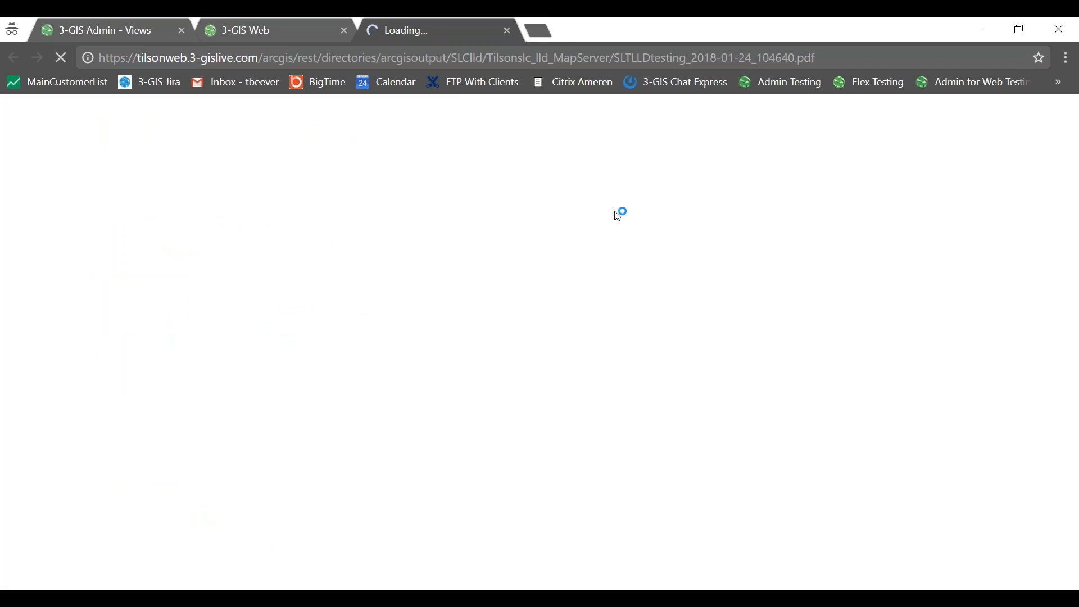
pyautogui.scroll(-9, 538, 228)
pyautogui.scroll(-10, 538, 233)
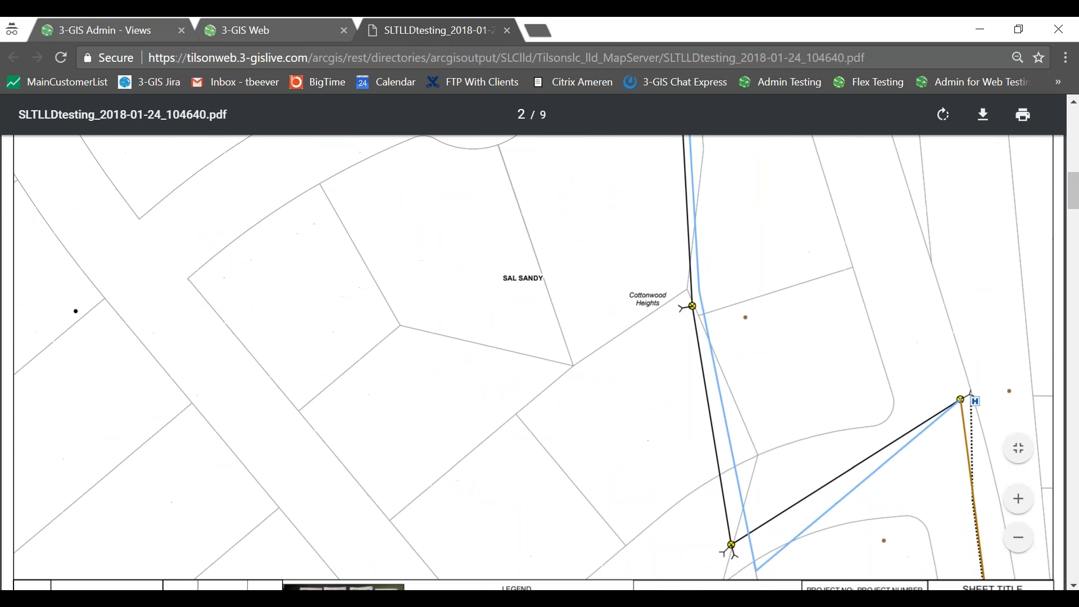
pyautogui.scroll(2, 539, 342)
pyautogui.scroll(6, 538, 343)
pyautogui.scroll(2, 538, 342)
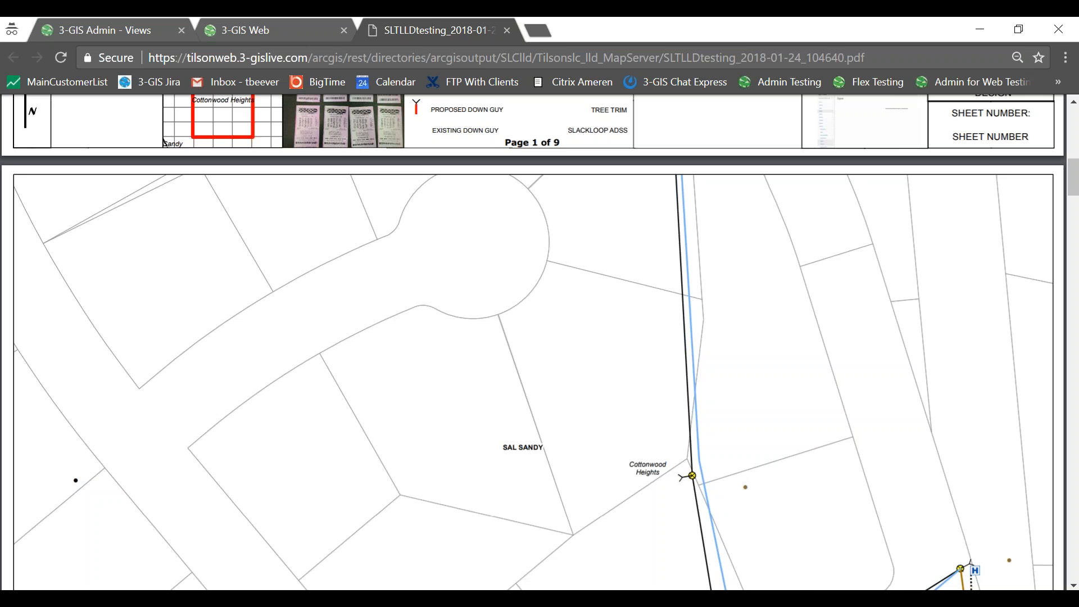
# Scroll back and forth through pages 1–4 of the 10-percent-overlap plot.
pyautogui.scroll(-8, 538, 342)
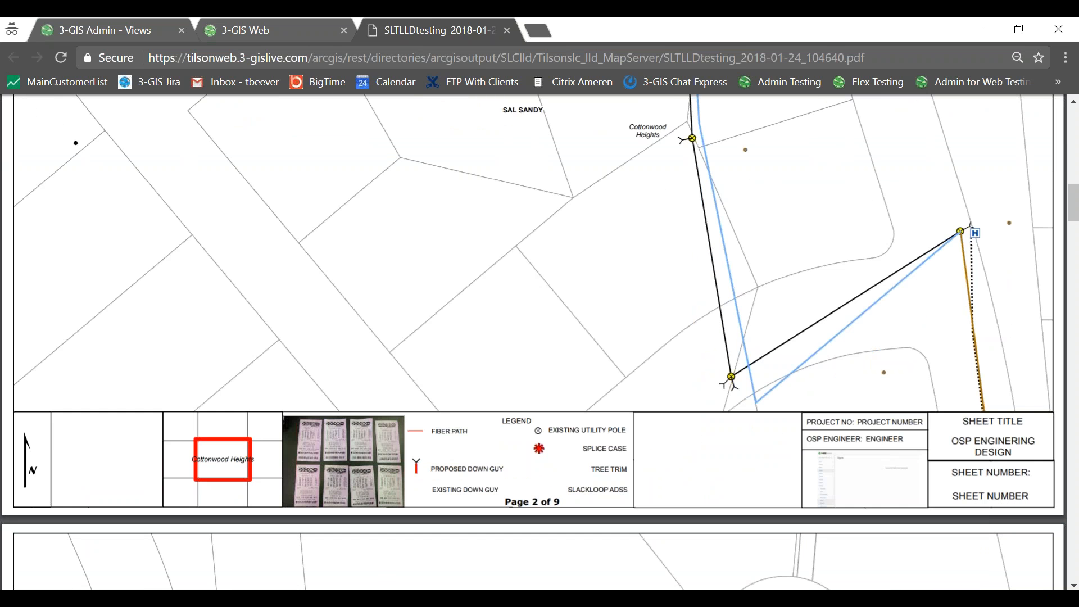
pyautogui.scroll(-3, 538, 342)
pyautogui.scroll(3, 538, 342)
pyautogui.scroll(-10, 538, 343)
pyautogui.scroll(6, 539, 342)
pyautogui.scroll(2, 538, 342)
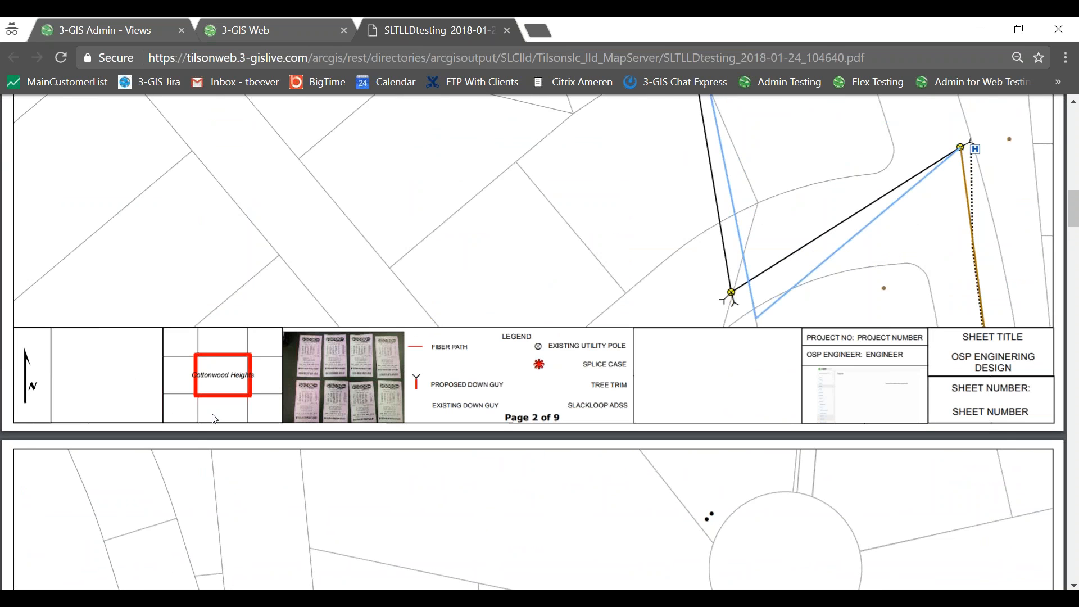
pyautogui.scroll(2, 641, 380)
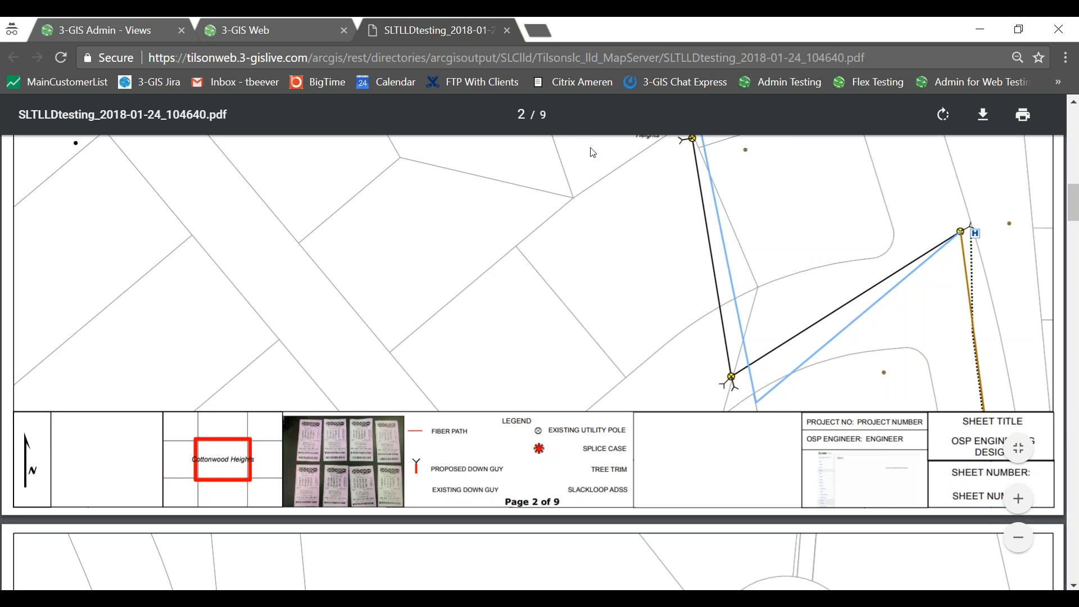
pyautogui.scroll(4, 550, 239)
pyautogui.scroll(6, 553, 247)
pyautogui.scroll(2, 553, 246)
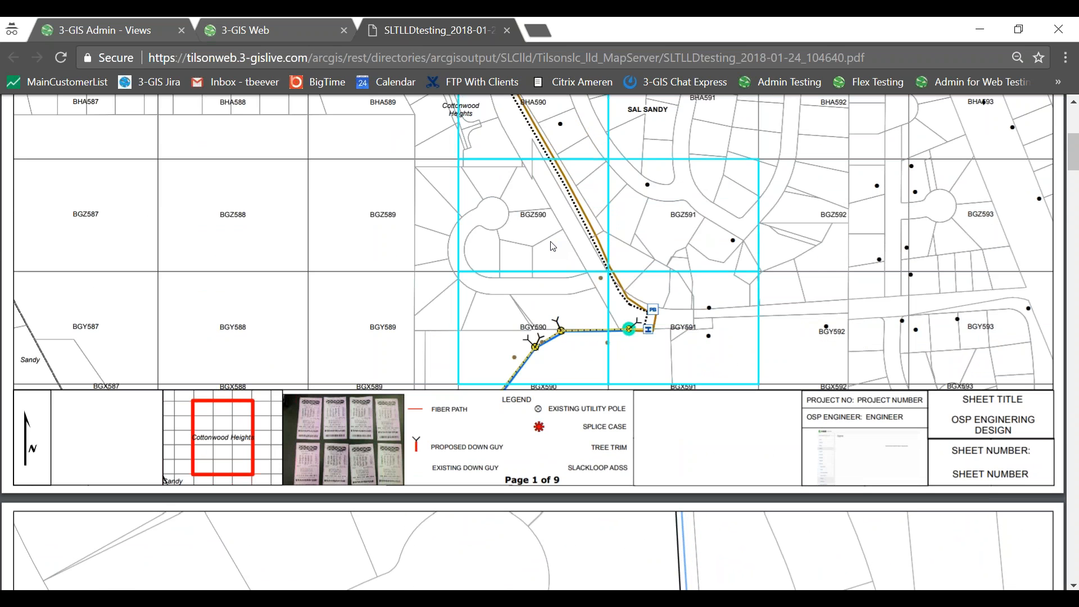
pyautogui.scroll(4, 533, 226)
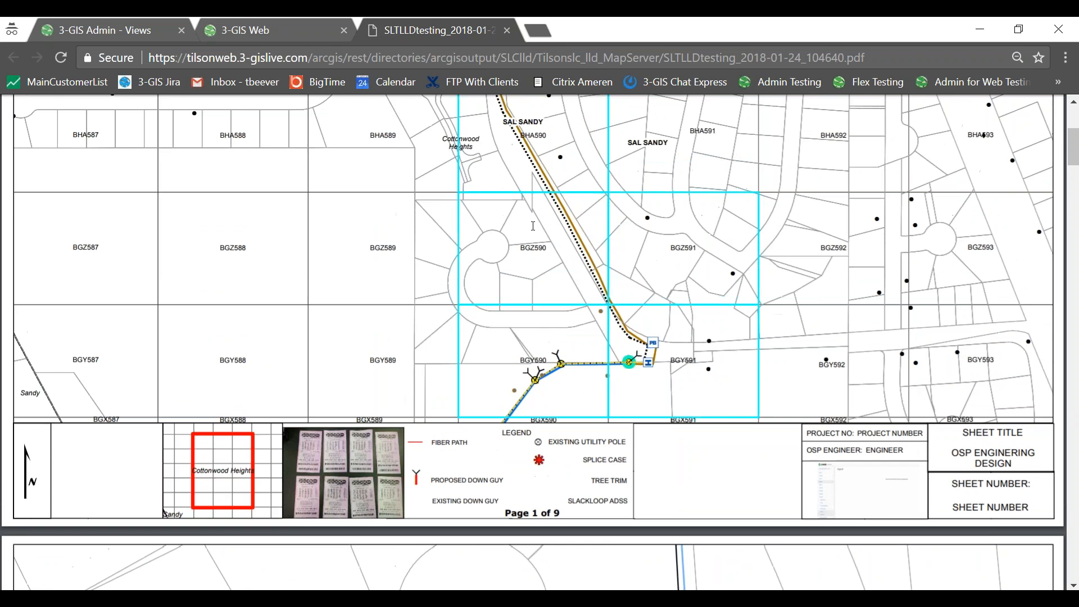
pyautogui.scroll(2, 533, 226)
pyautogui.scroll(-20, 533, 226)
pyautogui.scroll(-4, 533, 226)
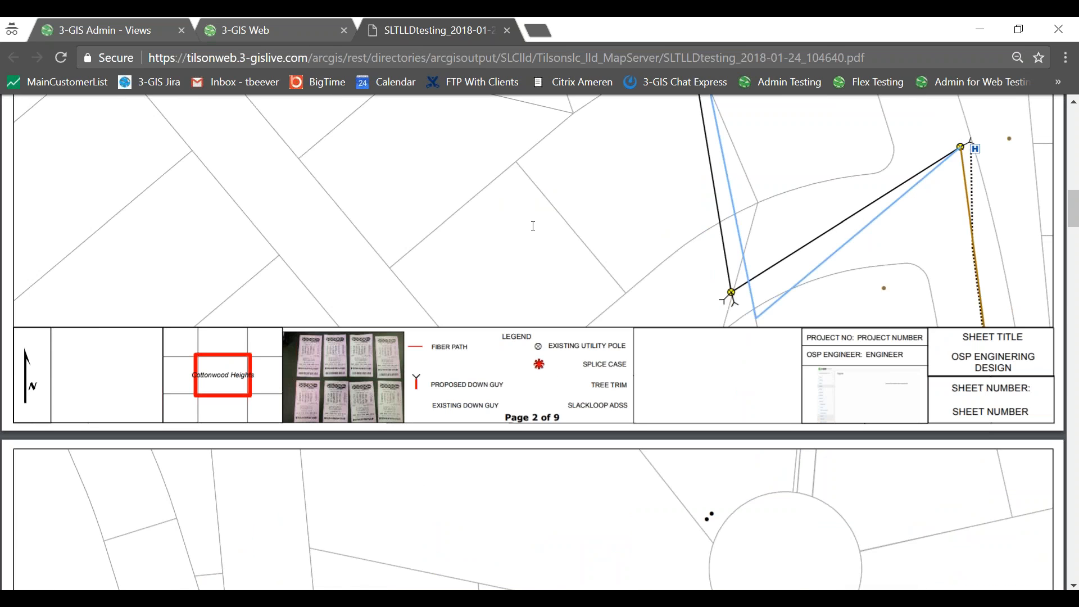
pyautogui.scroll(-15, 532, 225)
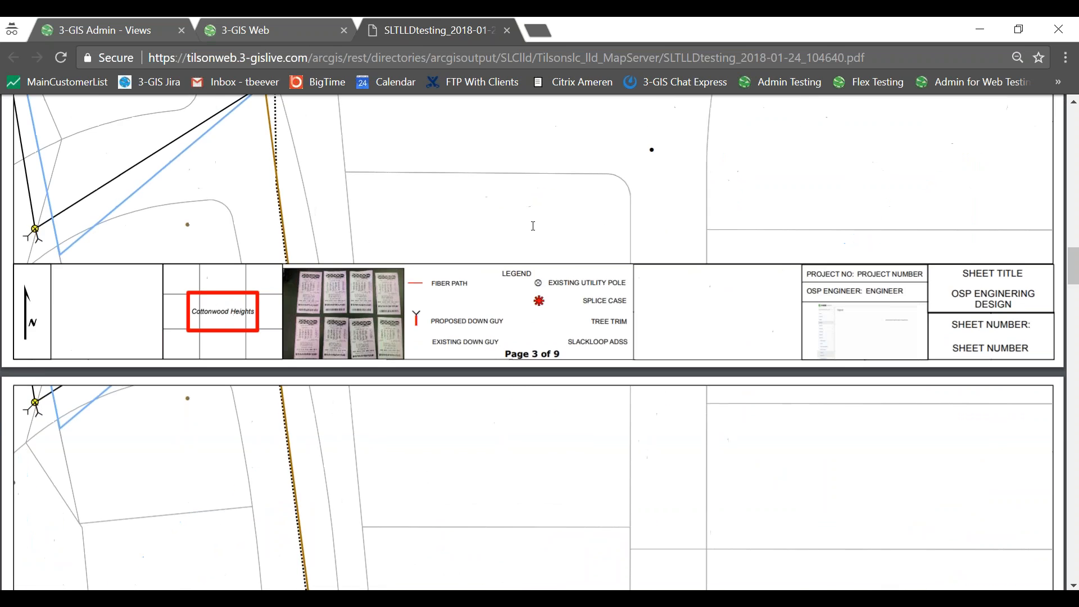
pyautogui.scroll(-3, 533, 226)
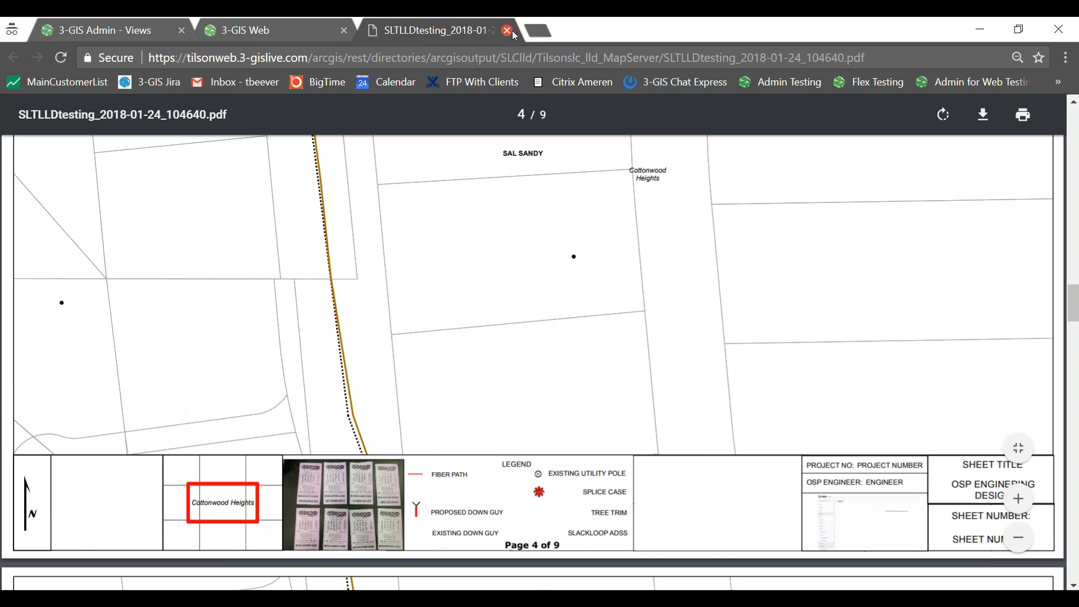
# Close the plot PDF and switch to 3-GIS Admin, collapsing the settings pages.
pyautogui.click(508, 31)
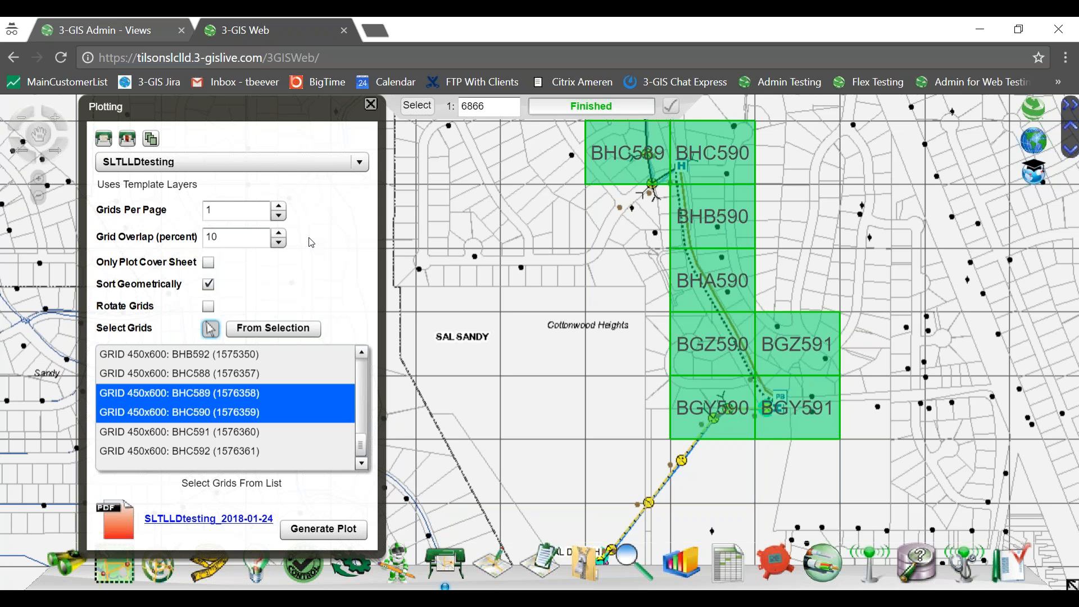
pyautogui.click(141, 34)
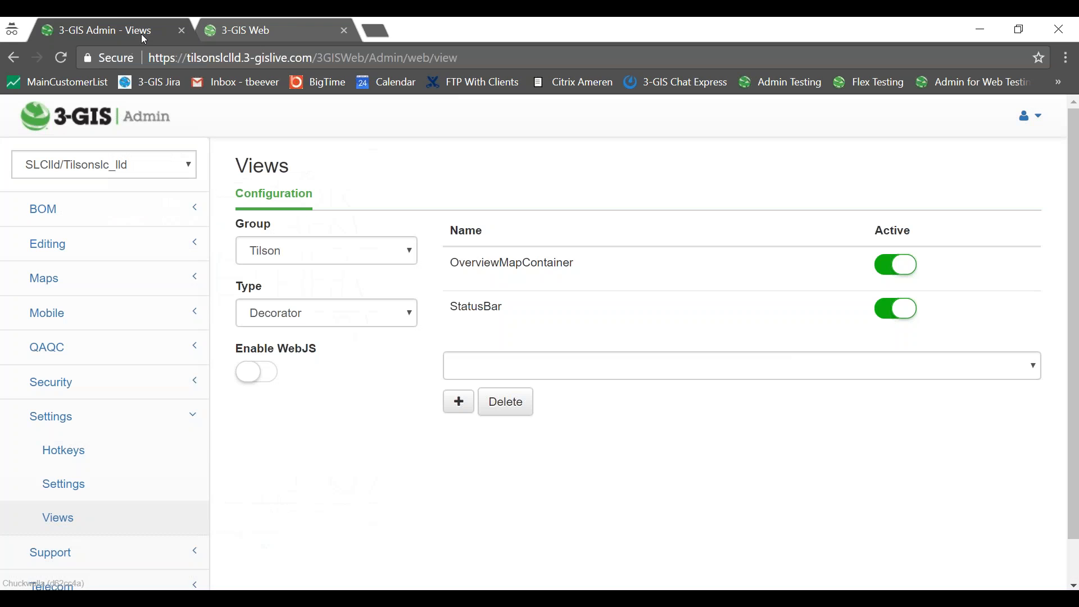
pyautogui.scroll(-1, 79, 306)
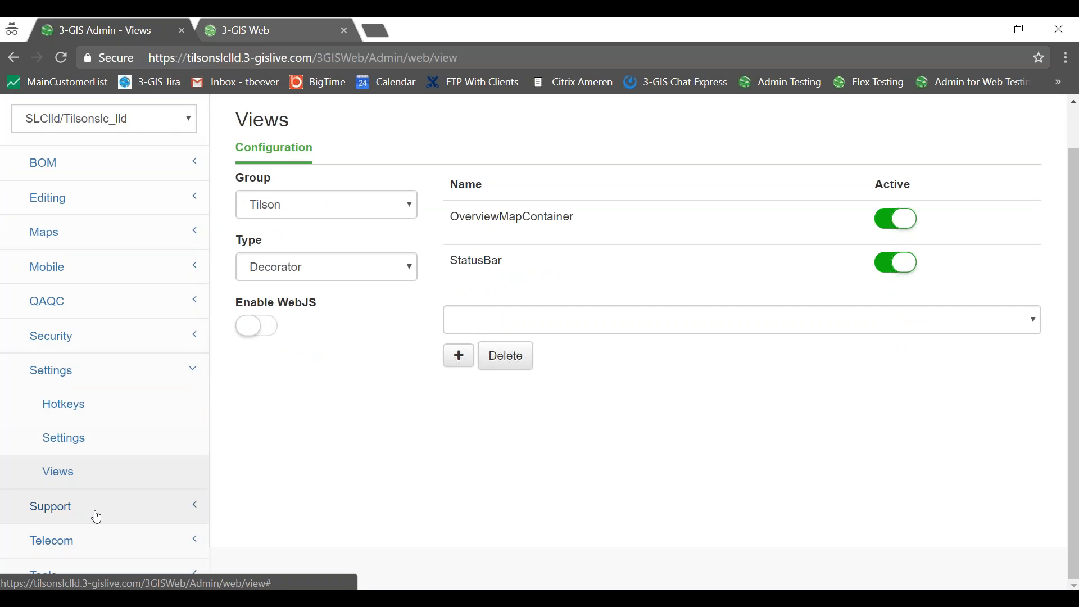
pyautogui.click(110, 370)
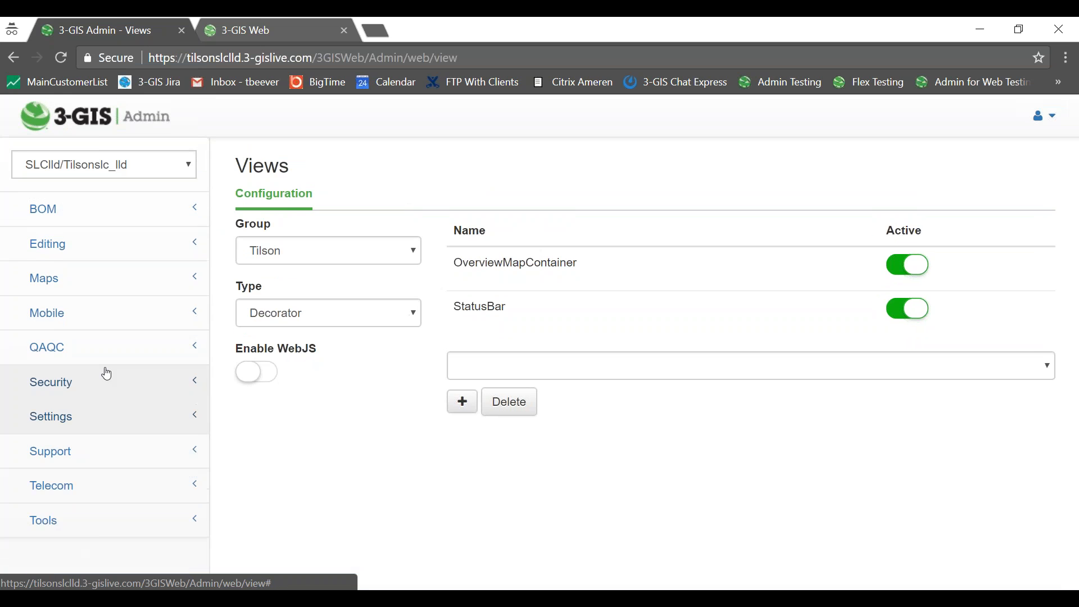
# Open Tools > Plotting to see the SLTLLDtesting template, then minimize the browser.
pyautogui.click(81, 522)
pyautogui.scroll(-4, 84, 494)
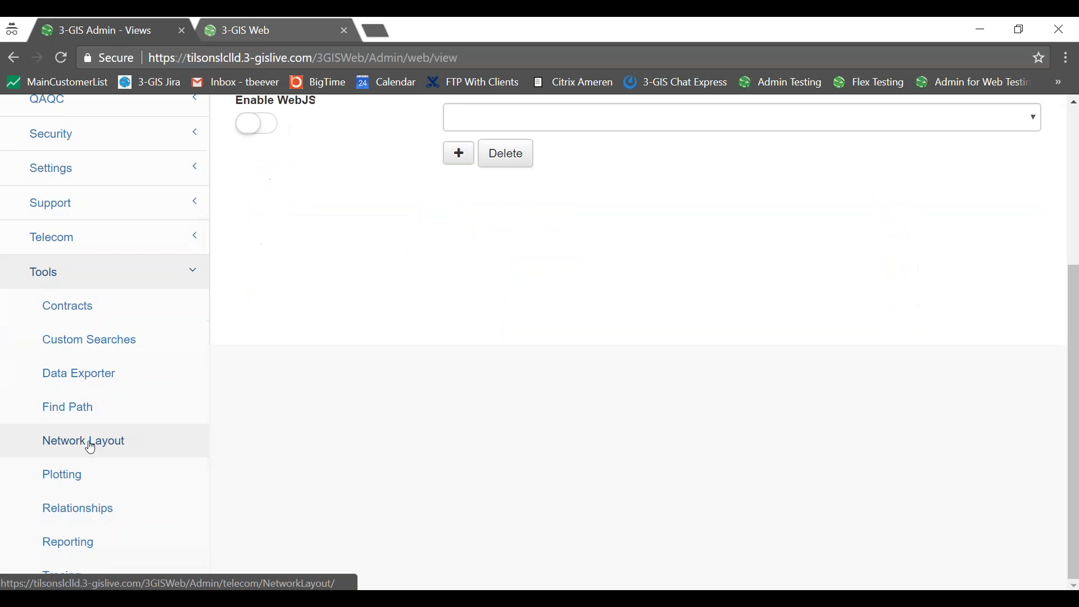
pyautogui.click(101, 477)
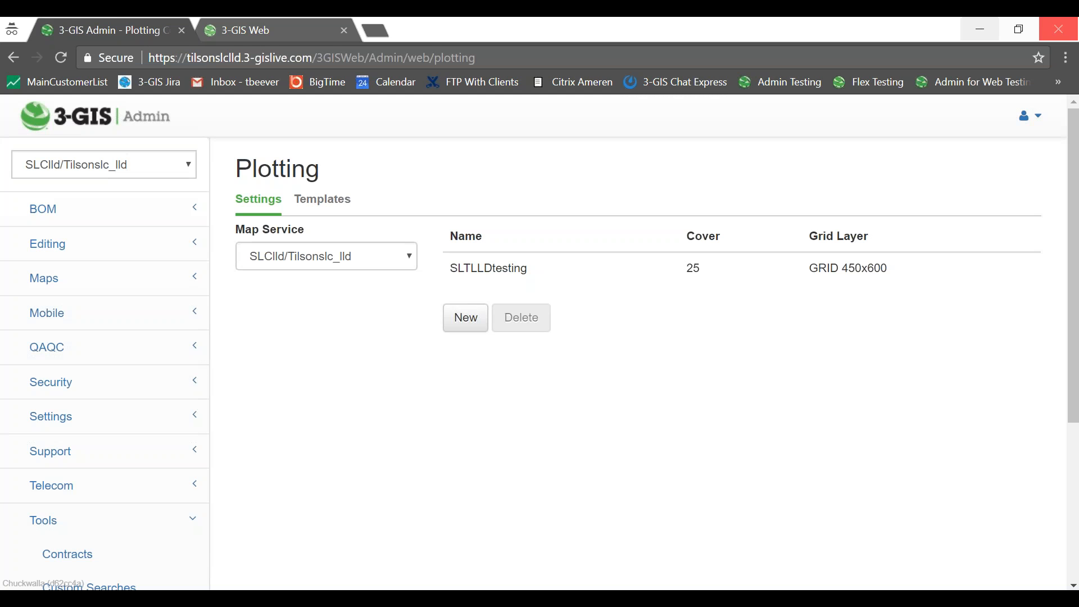
pyautogui.click(980, 29)
# Open SLC_LLD.mxd in ArcMap from the SLC_LLD plot templates folder.
pyautogui.click(305, 587)
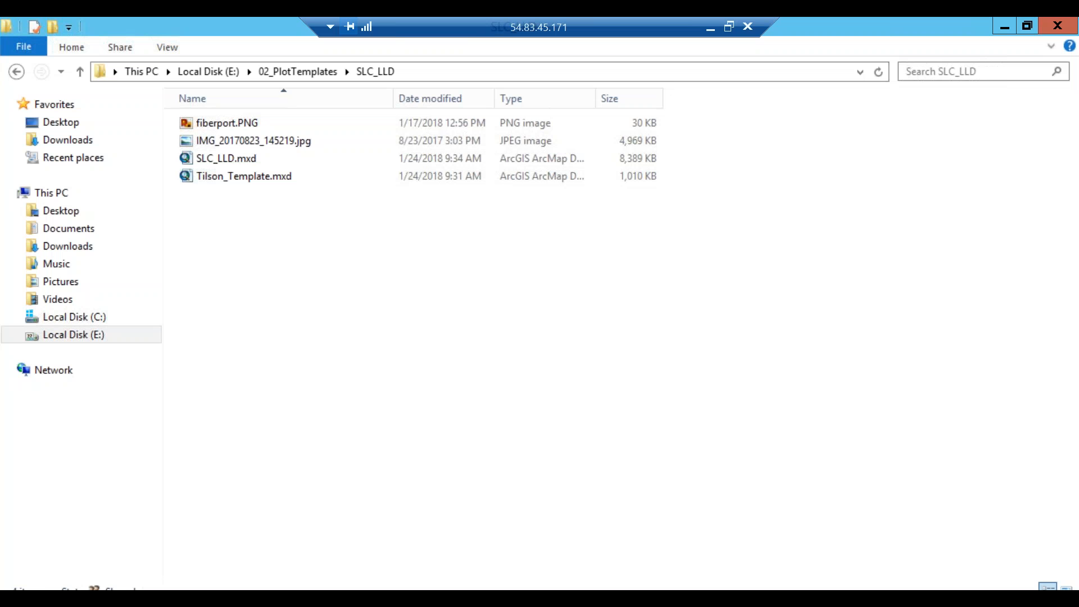
pyautogui.doubleClick(223, 159)
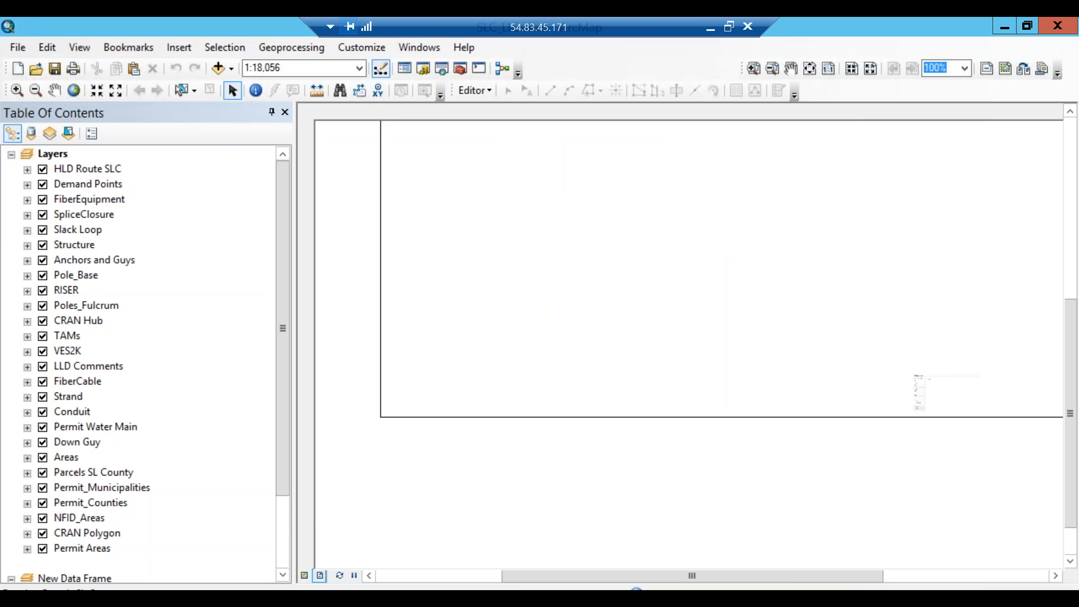
# Drag GRID 450x600 into the main Layers frame and try saving, dismissing the save errors.
pyautogui.moveTo(95, 535); pyautogui.dragTo(84, 465)
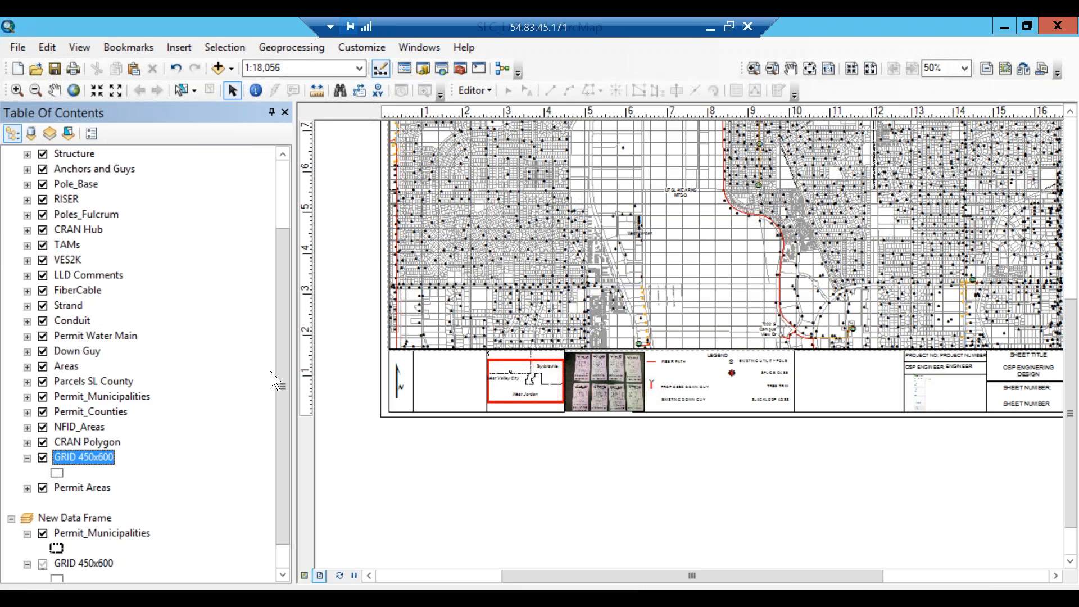
pyautogui.moveTo(284, 386); pyautogui.dragTo(285, 291)
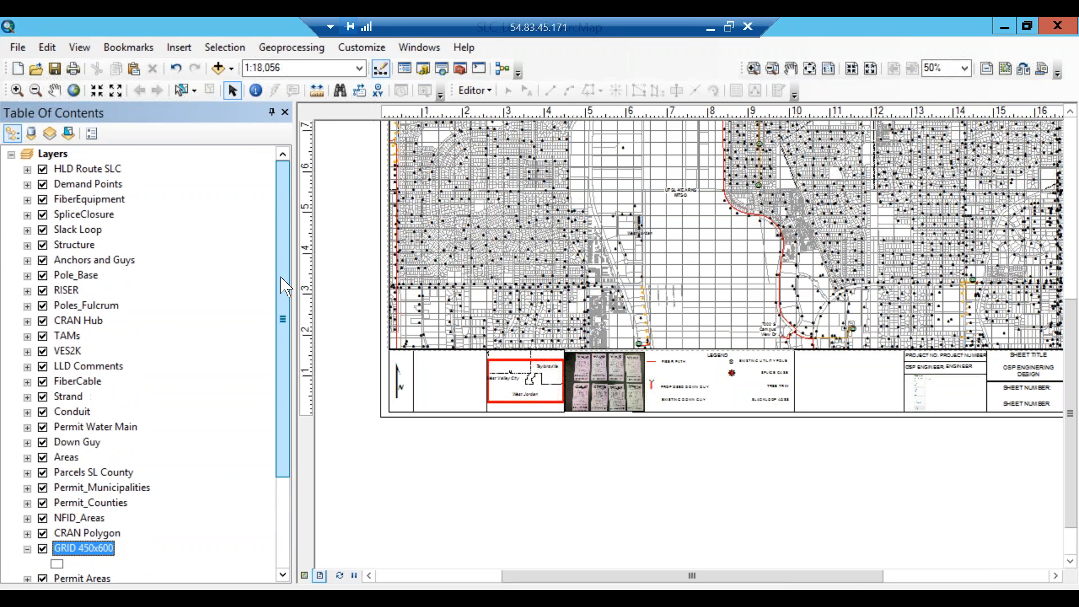
pyautogui.click(55, 68)
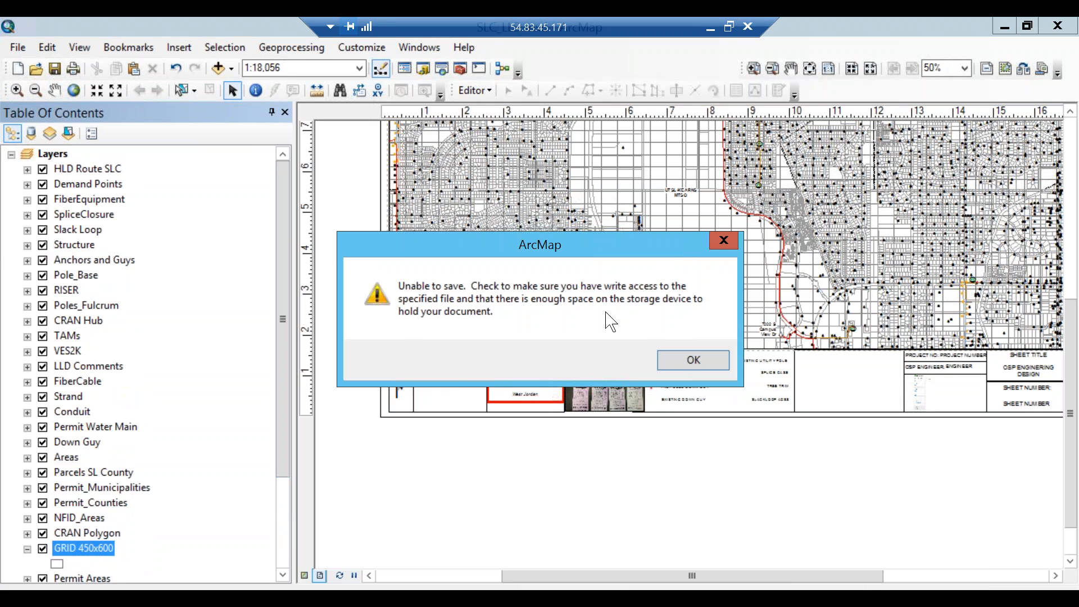
pyautogui.click(682, 359)
pyautogui.click(653, 357)
# Close ArcMap, hit the save failure again, and close without saving changes.
pyautogui.moveTo(571, 26); pyautogui.dragTo(281, 27)
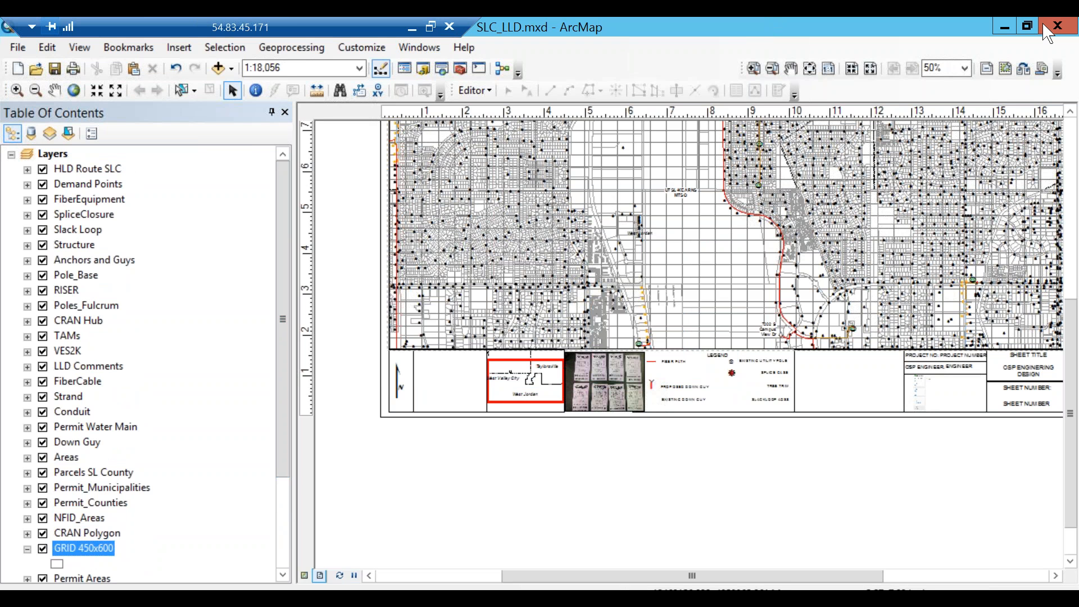
pyautogui.click(1047, 32)
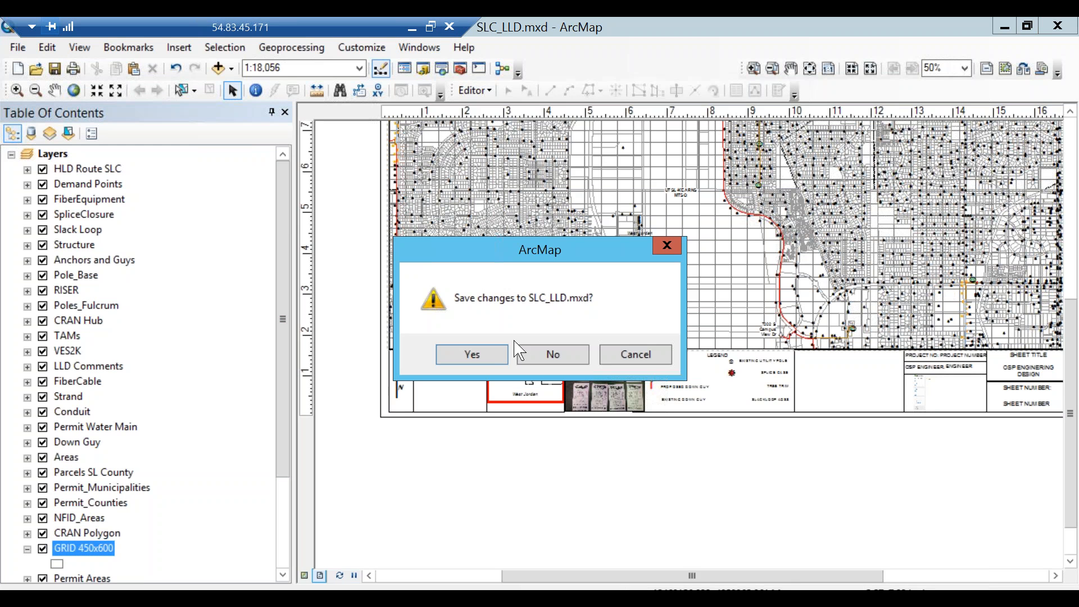
pyautogui.click(497, 355)
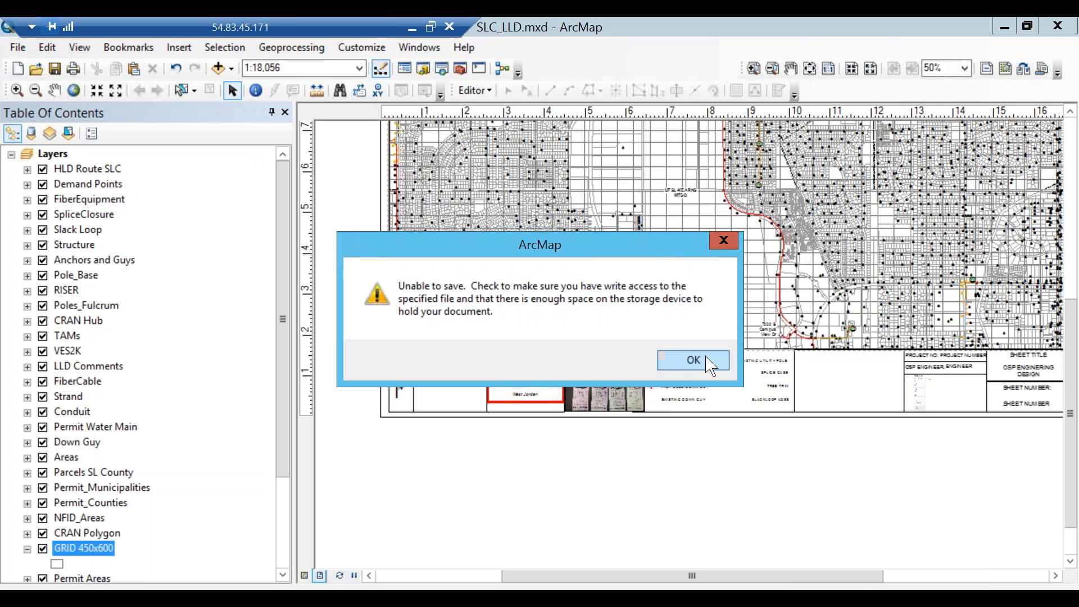
pyautogui.click(709, 365)
pyautogui.click(669, 358)
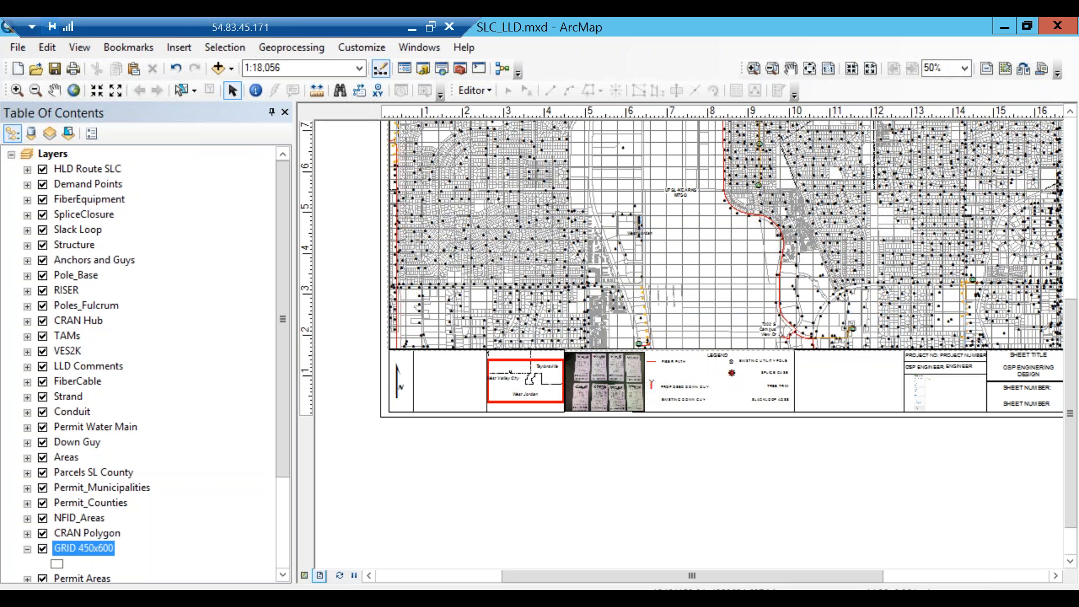
pyautogui.click(1052, 33)
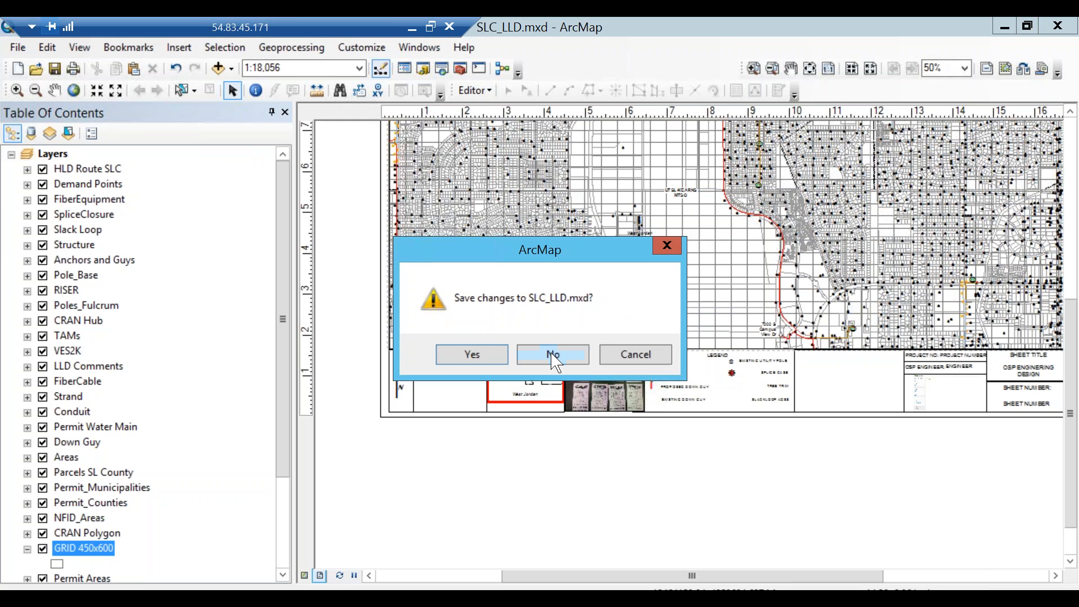
pyautogui.click(553, 360)
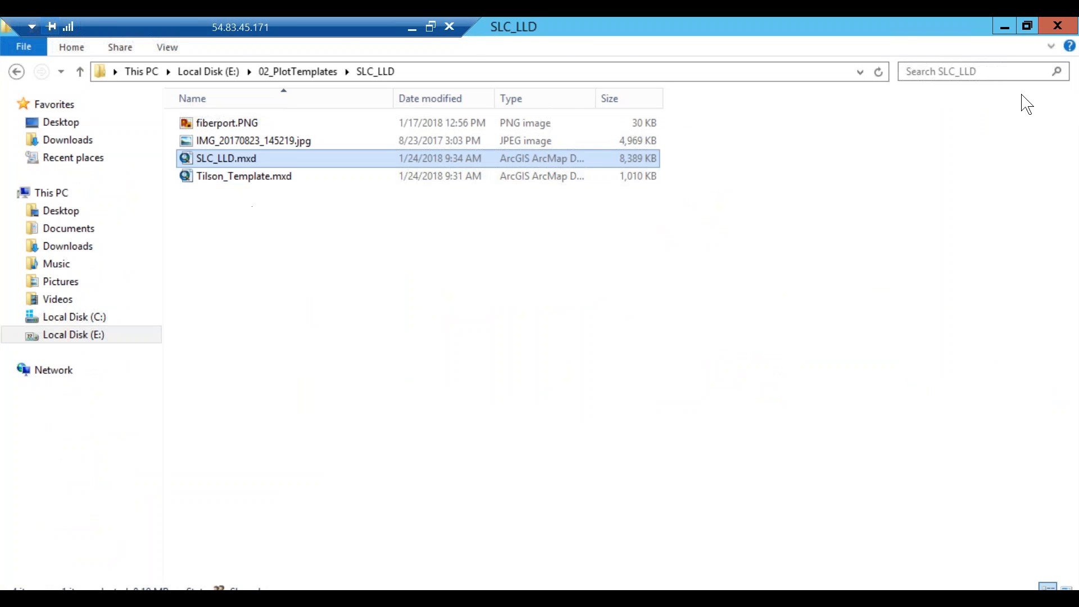
# Close the remaining ArcMap document without saving and move GRID 450x600 under Permit Areas again.
pyautogui.click(1027, 26)
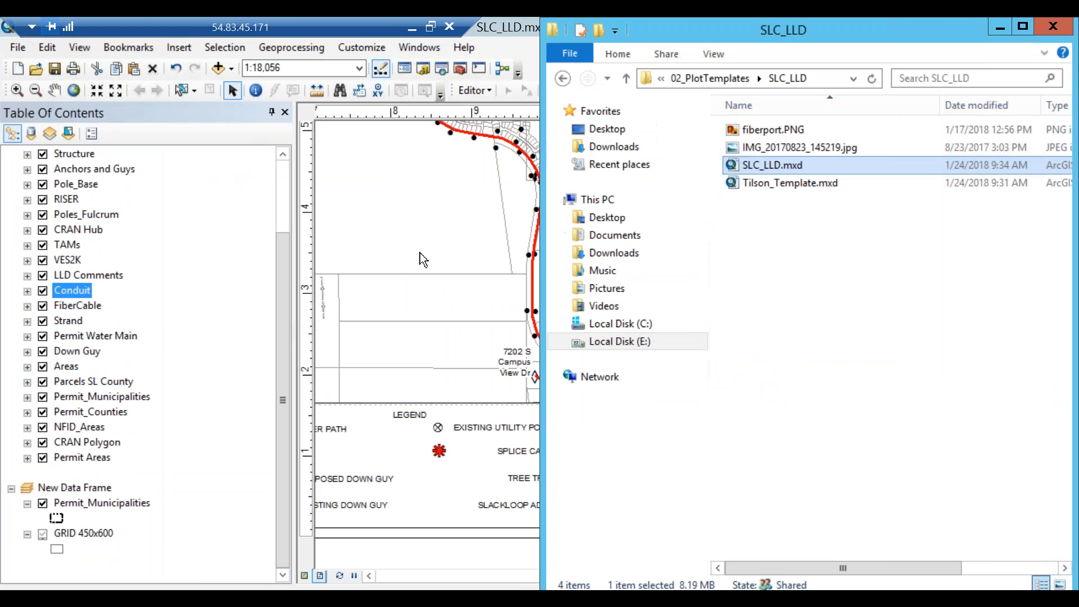
pyautogui.doubleClick(827, 35)
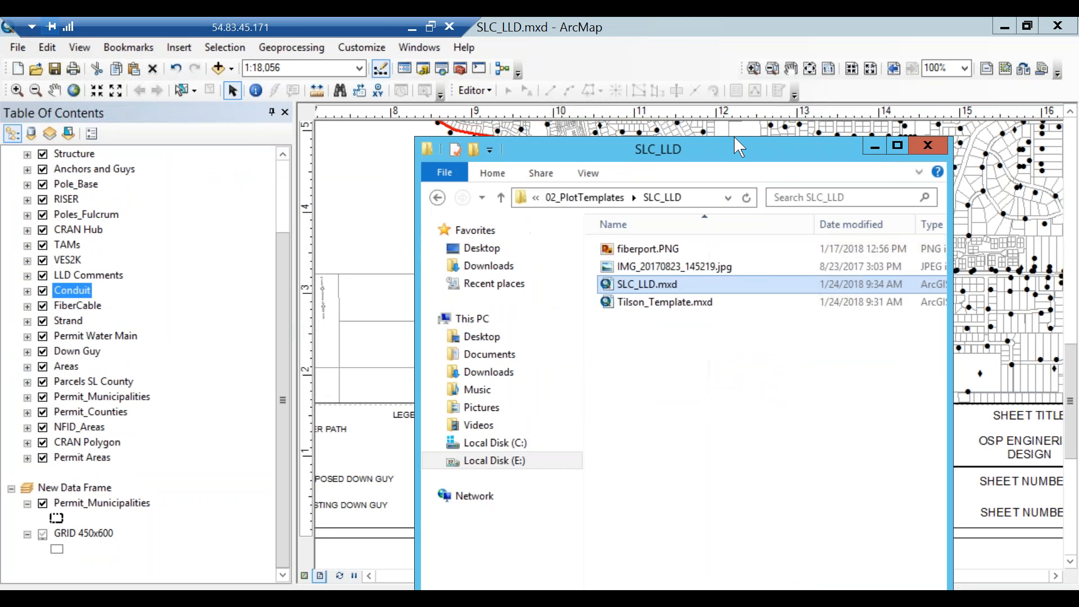
pyautogui.click(1057, 25)
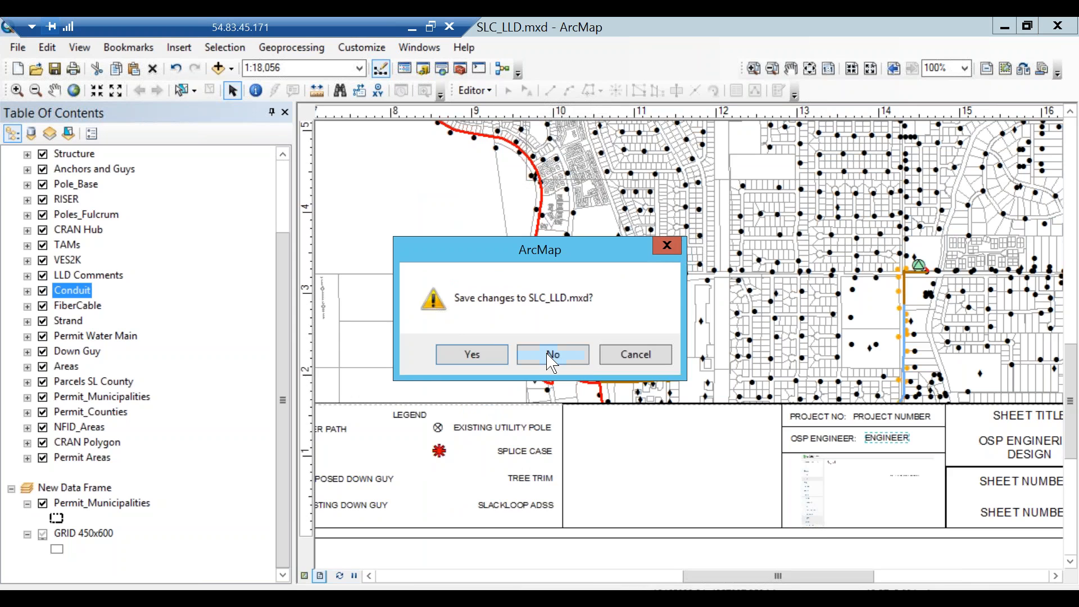
pyautogui.click(552, 354)
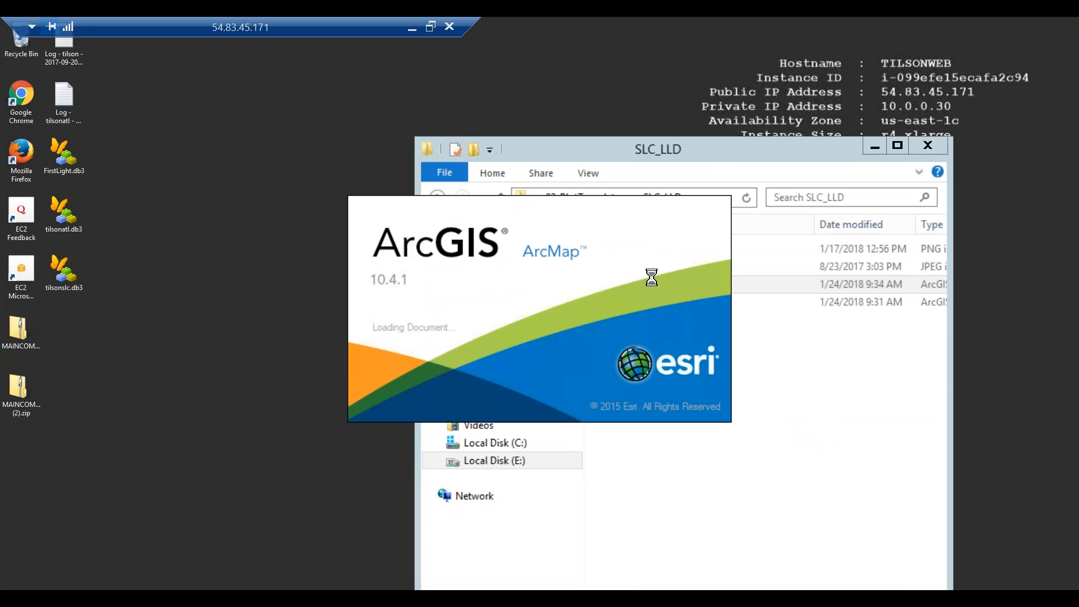
pyautogui.scroll(-1, 289, 443)
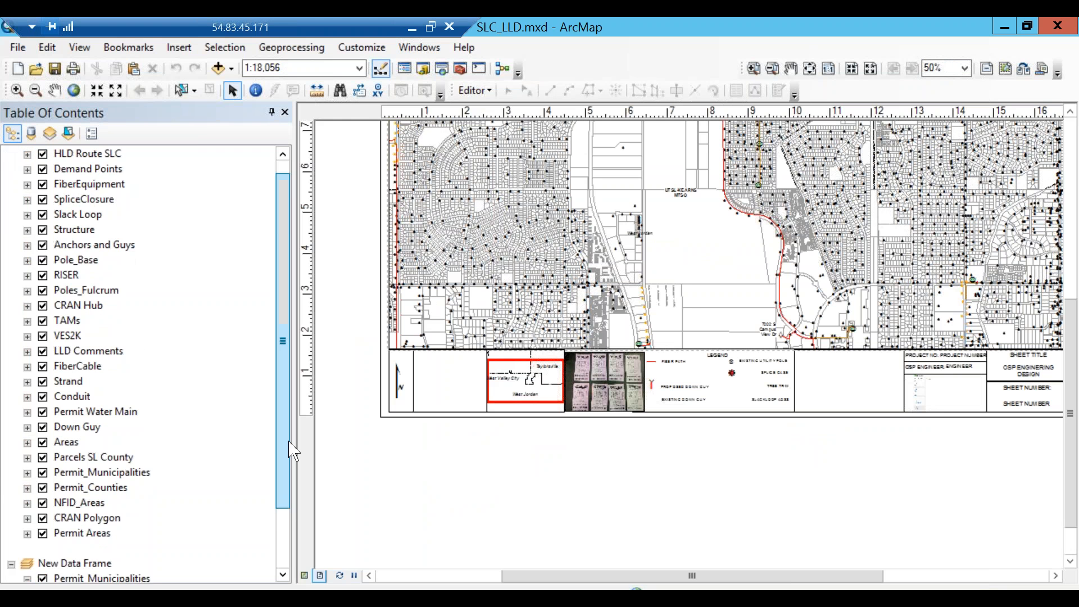
pyautogui.scroll(-2, 293, 449)
pyautogui.click(101, 533)
pyautogui.moveTo(101, 532); pyautogui.dragTo(96, 474)
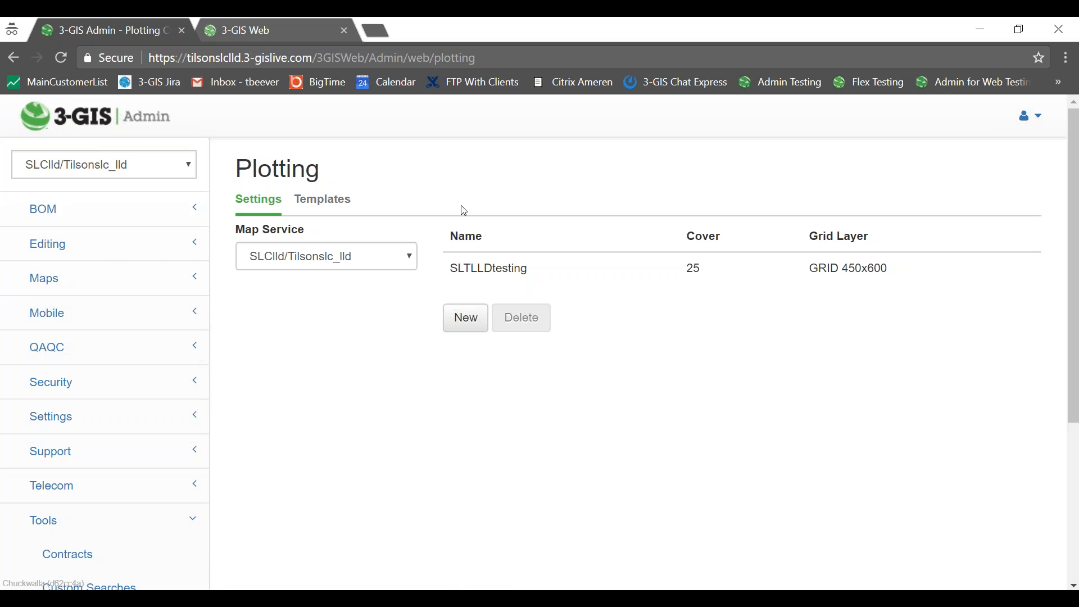
# Switch back to 3-GIS Web and regenerate the 10-percent-overlap plot of the selected grids.
pyautogui.click(271, 35)
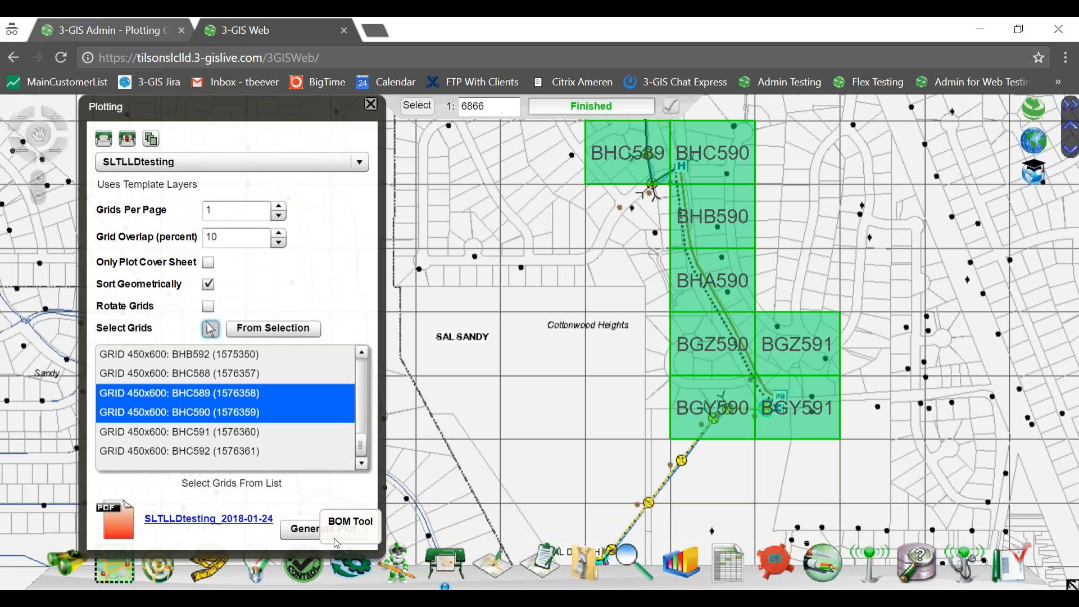
pyautogui.click(316, 537)
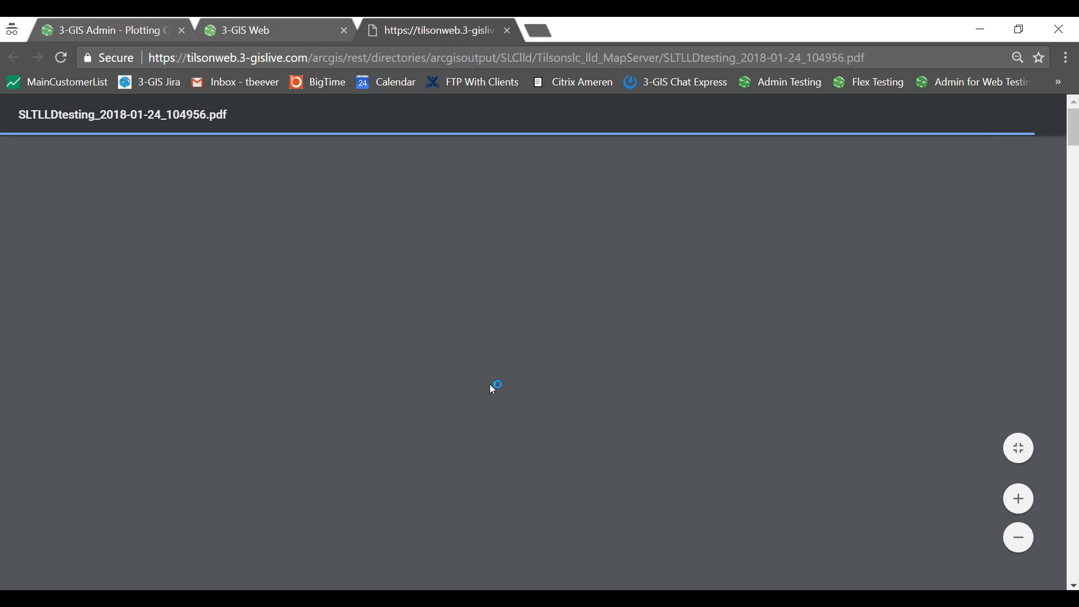
# Scroll through pages 1 and 2 of the 104956 plot PDF, then close it.
pyautogui.scroll(-10, 550, 313)
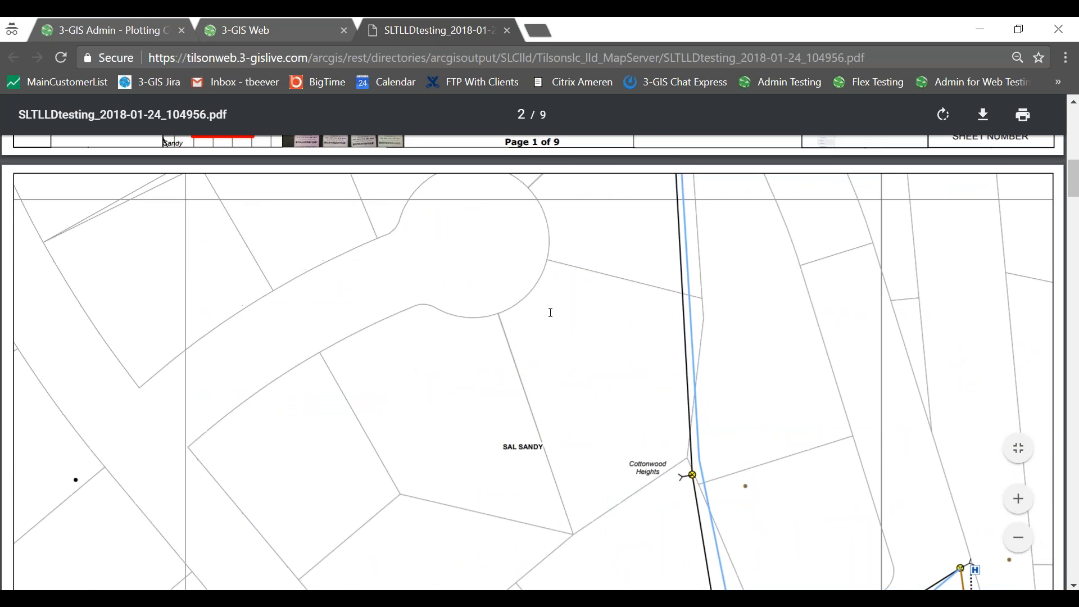
pyautogui.scroll(-5, 550, 312)
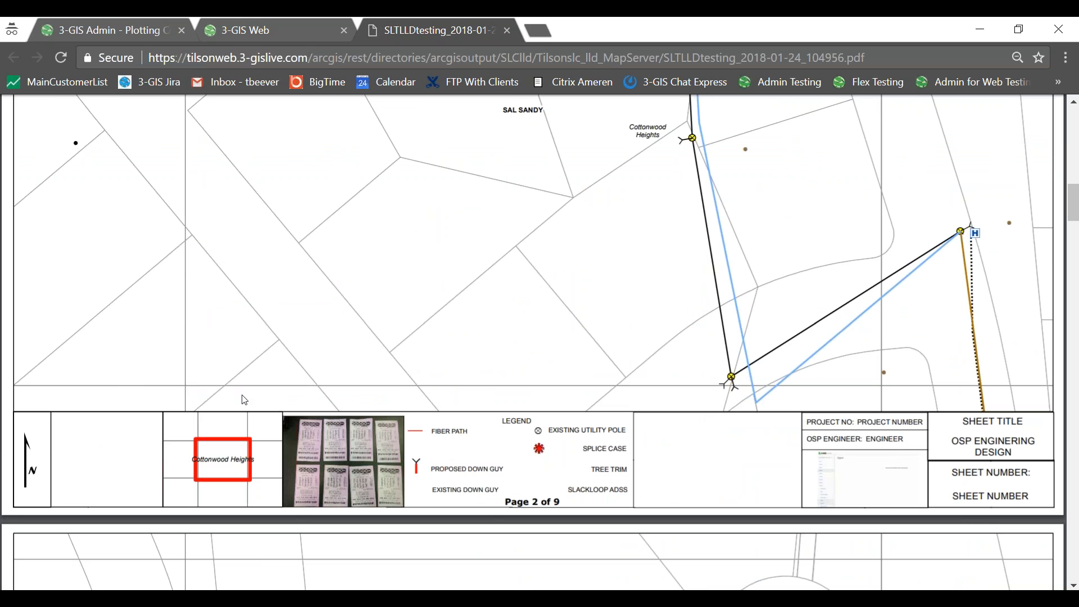
pyautogui.scroll(10, 225, 379)
pyautogui.scroll(3, 239, 352)
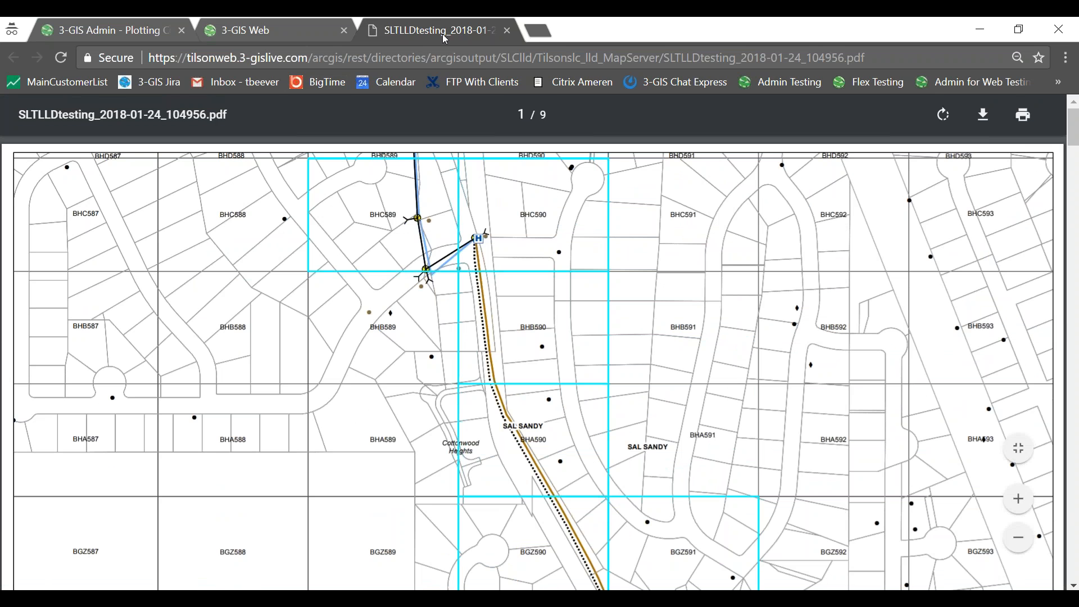
pyautogui.click(507, 31)
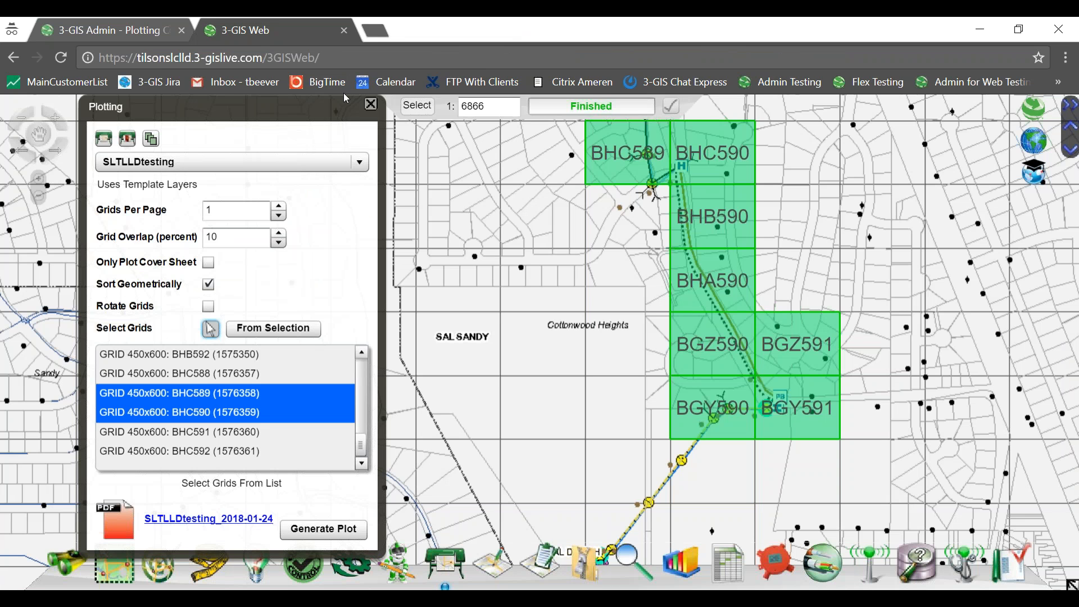
# Set the grid overlap to 0 percent and regenerate the plot as a new SLTLLDtesting PDF.
pyautogui.click(280, 245)
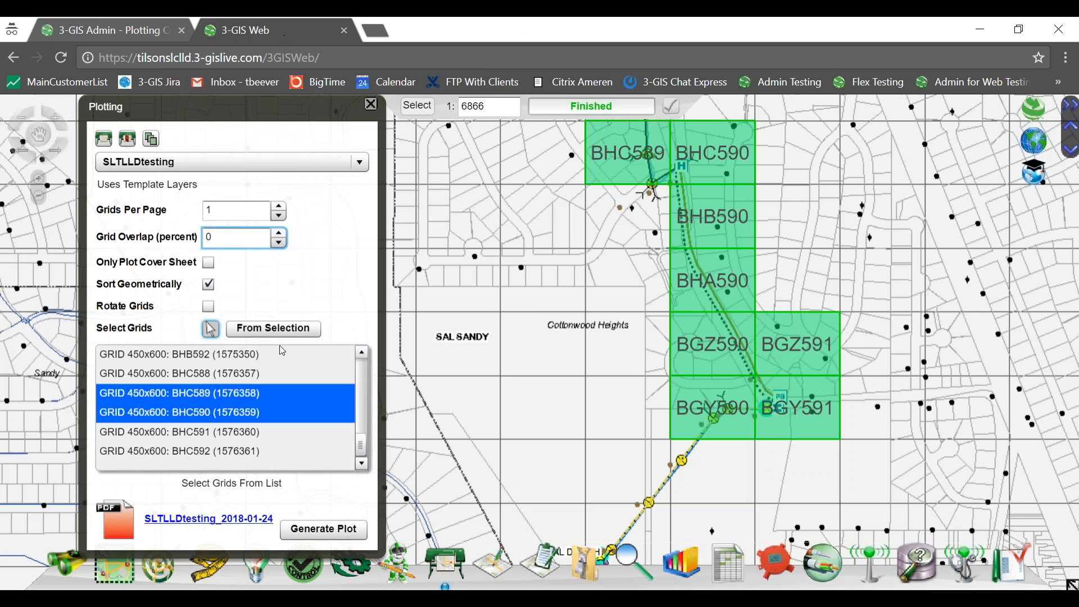
pyautogui.click(316, 531)
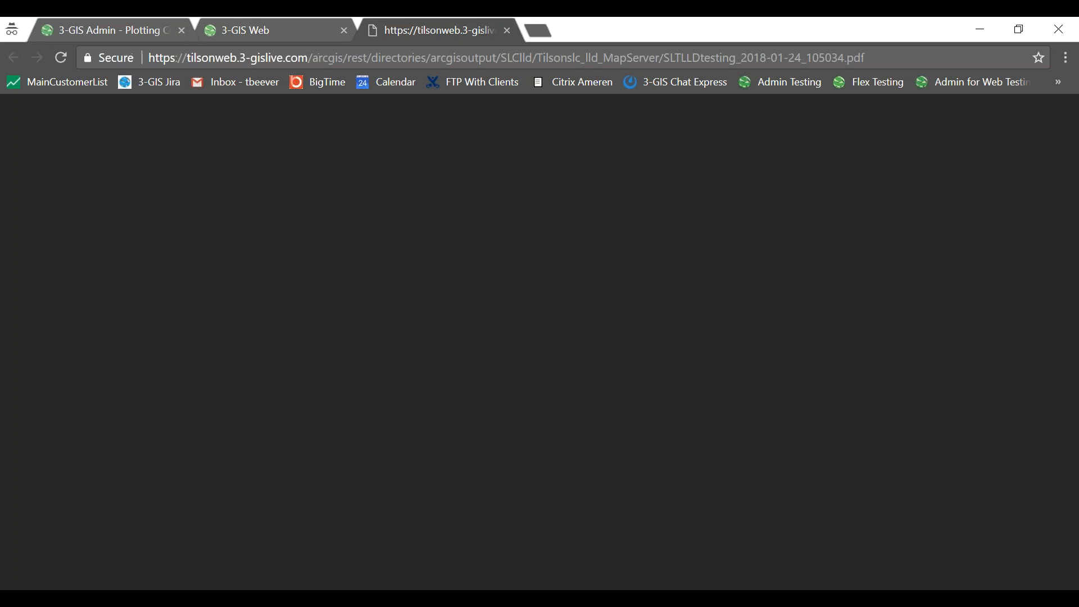
# Scroll through the 9-page SLTLLDtesting_2018-01-24_105034 map book, then close the PDF.
pyautogui.scroll(-10, 500, 201)
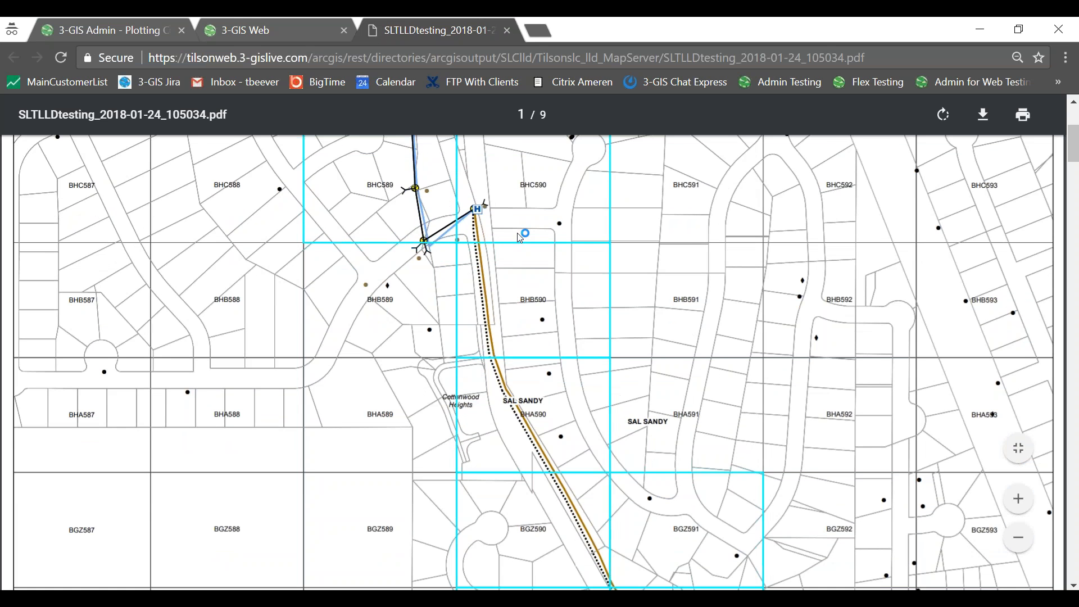
pyautogui.scroll(-10, 540, 342)
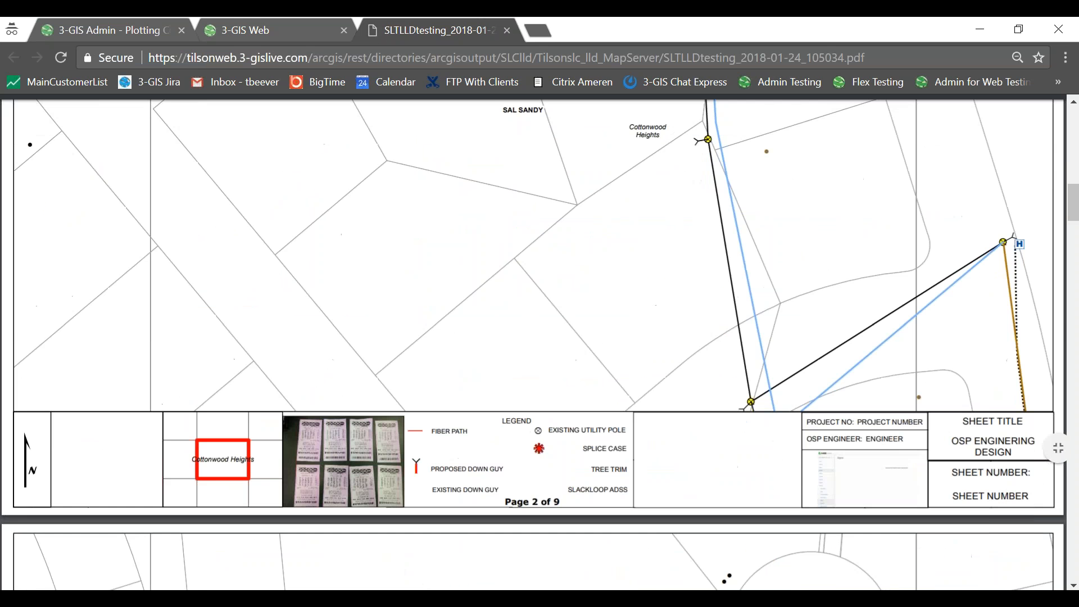
pyautogui.scroll(5, 755, 347)
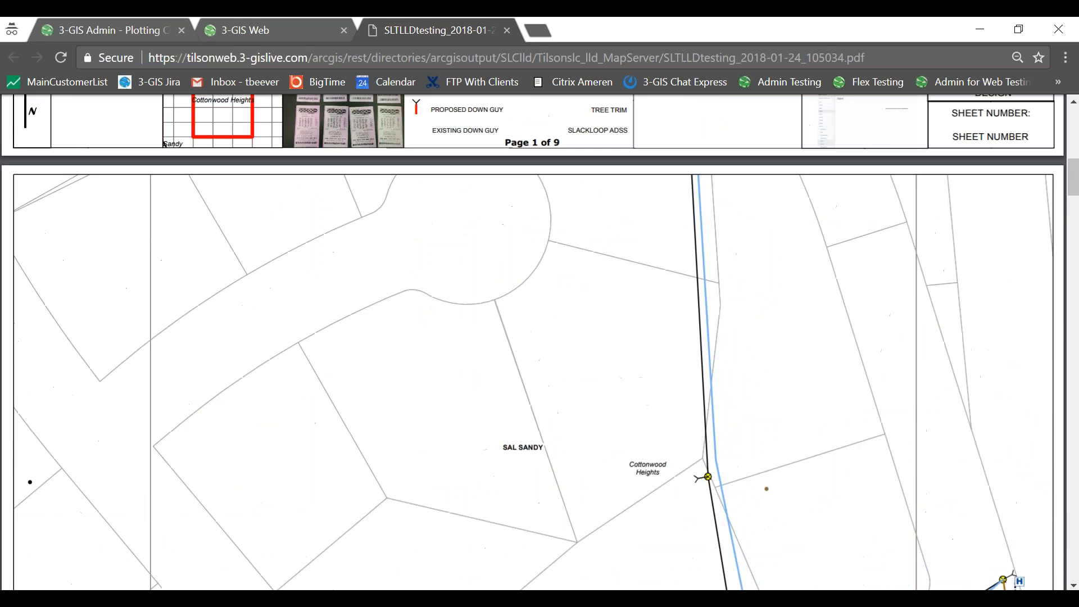
pyautogui.scroll(-2, 428, 191)
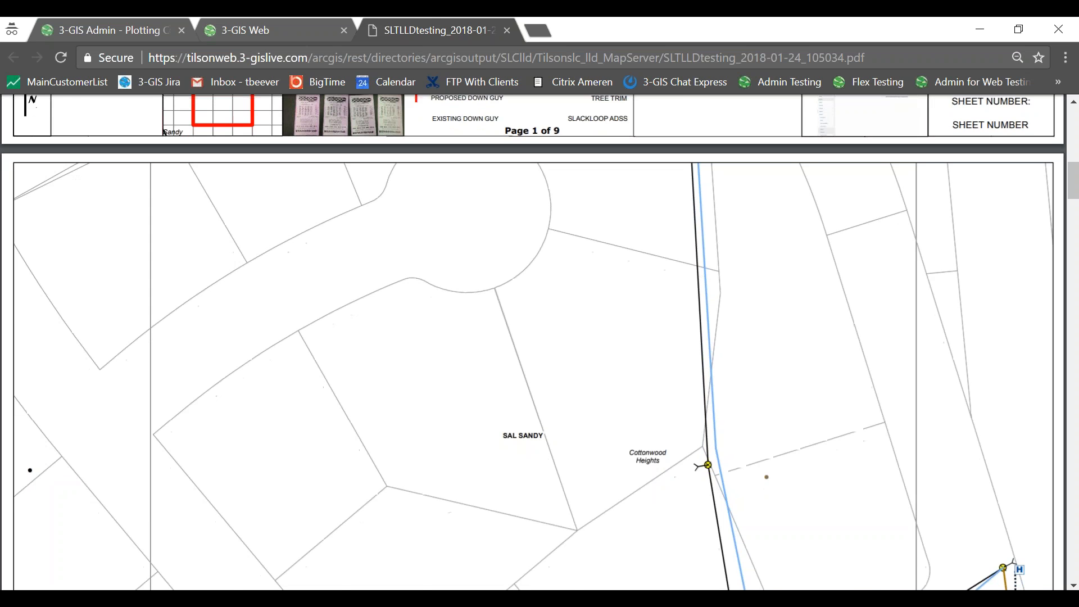
pyautogui.scroll(2, 452, 235)
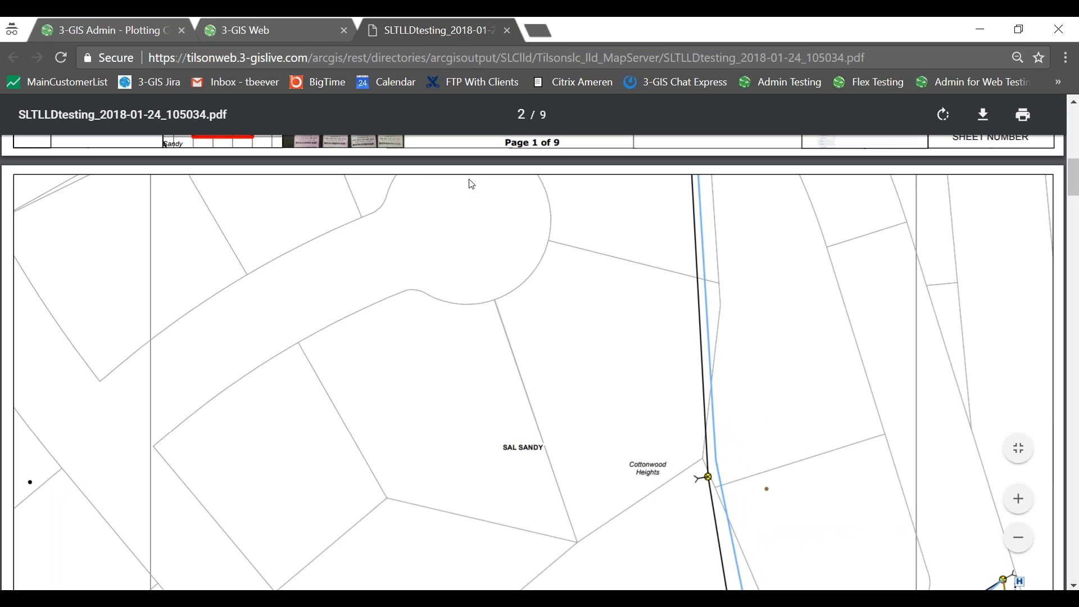
pyautogui.scroll(-6, 469, 202)
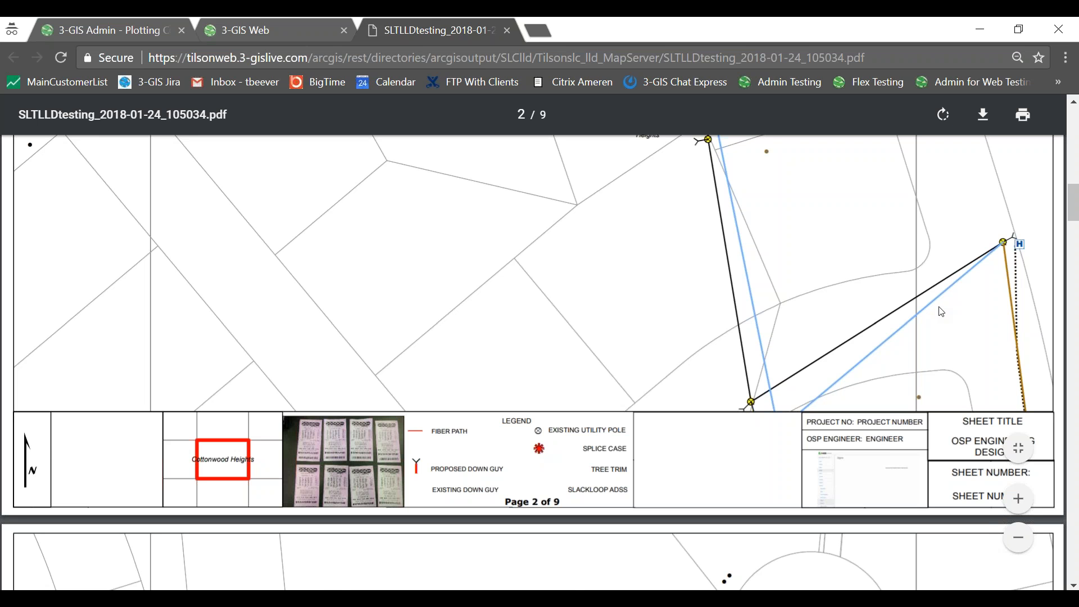
pyautogui.scroll(6, 687, 369)
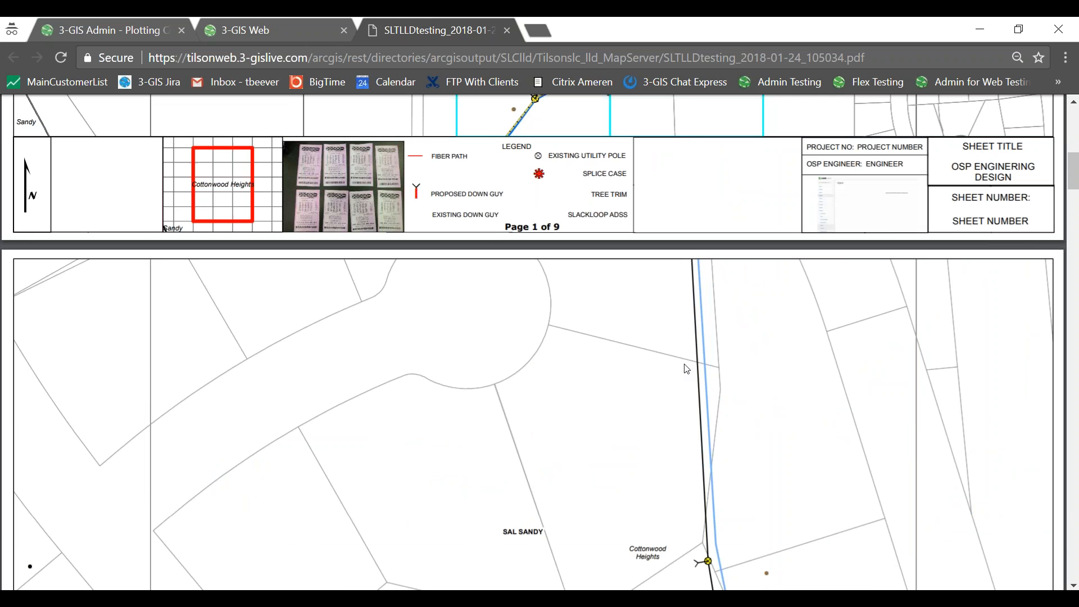
pyautogui.scroll(-3, 621, 372)
pyautogui.scroll(-4, 620, 372)
pyautogui.scroll(-3, 621, 372)
pyautogui.scroll(-2, 621, 372)
pyautogui.scroll(-3, 621, 372)
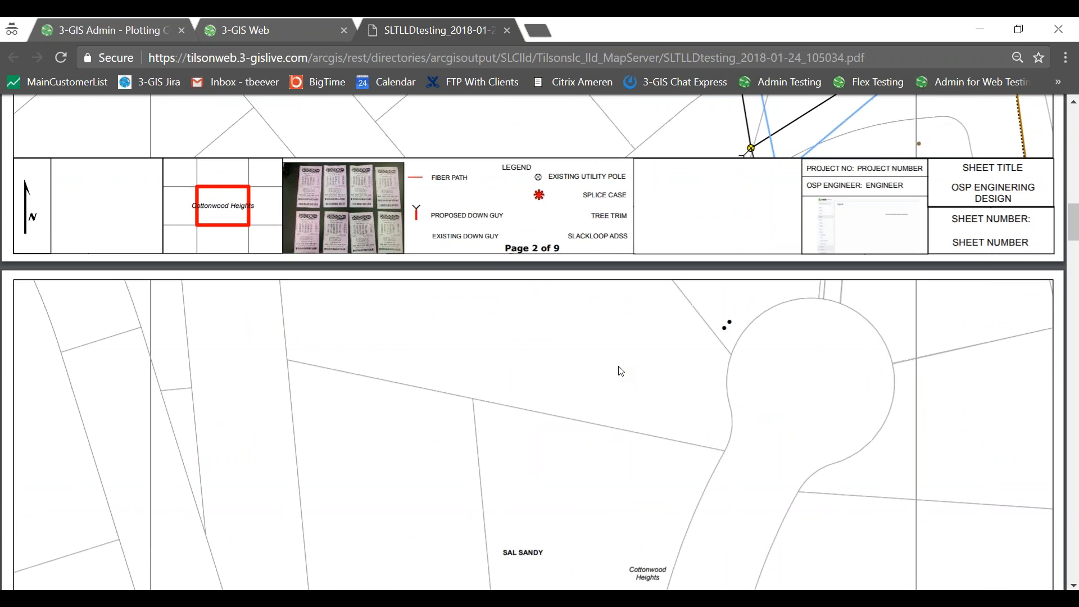
pyautogui.scroll(-4, 594, 434)
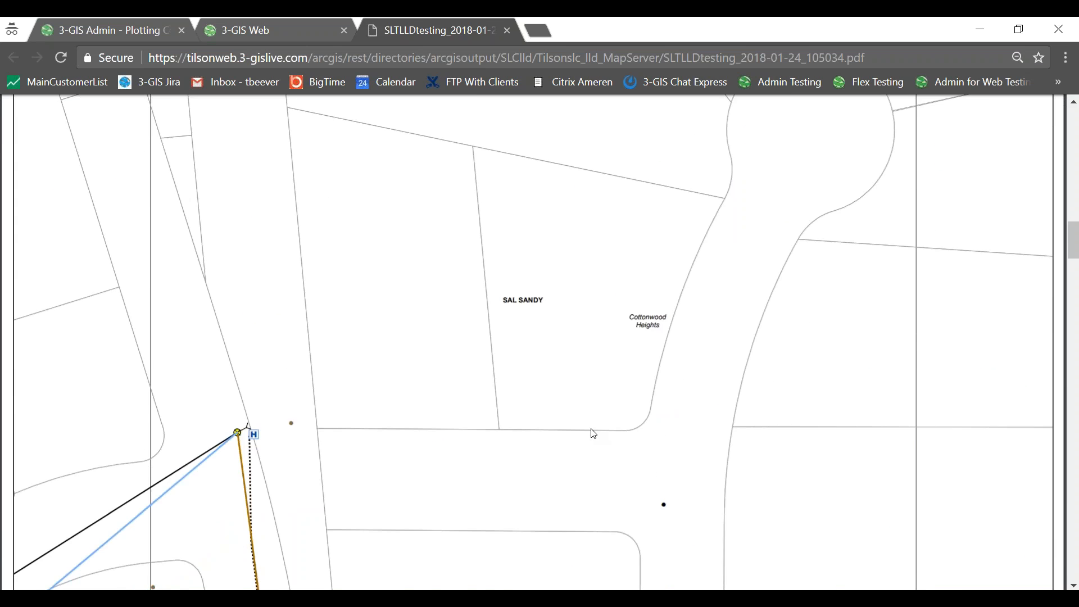
pyautogui.scroll(-2, 594, 434)
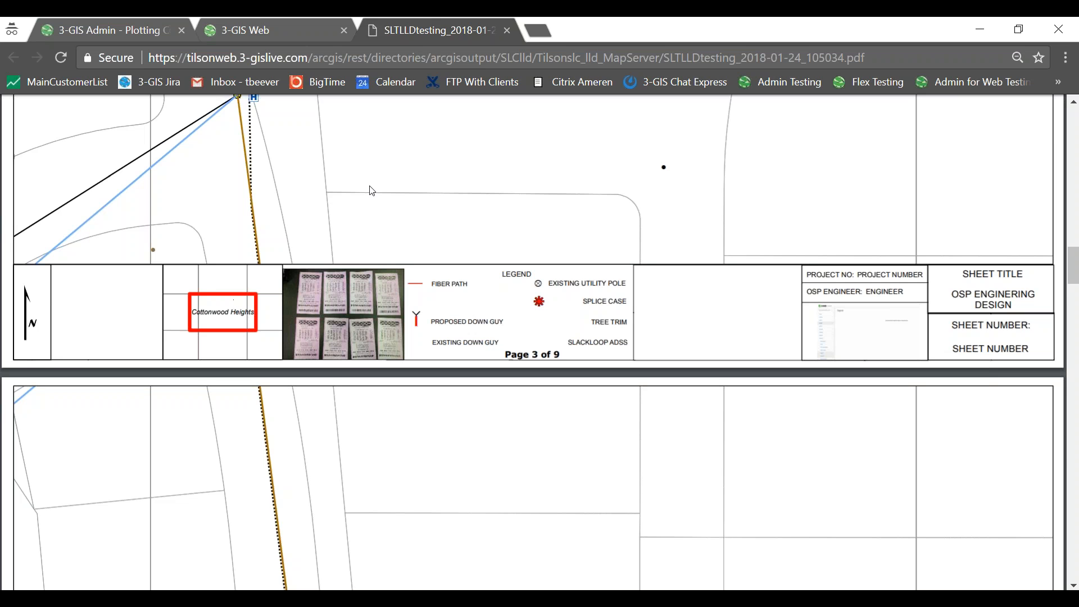
pyautogui.scroll(4, 566, 241)
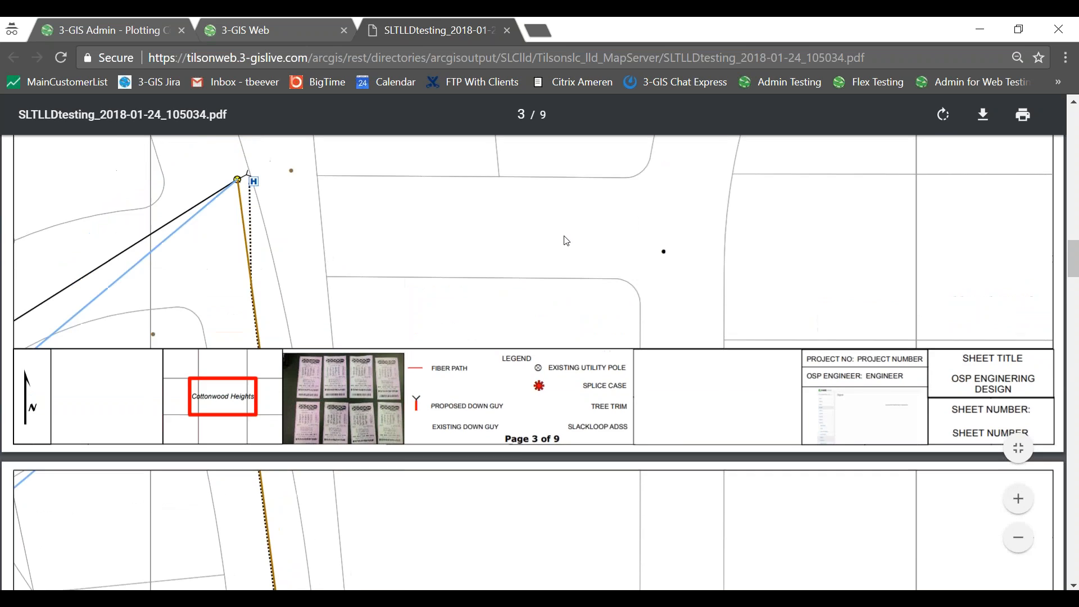
pyautogui.scroll(2, 567, 240)
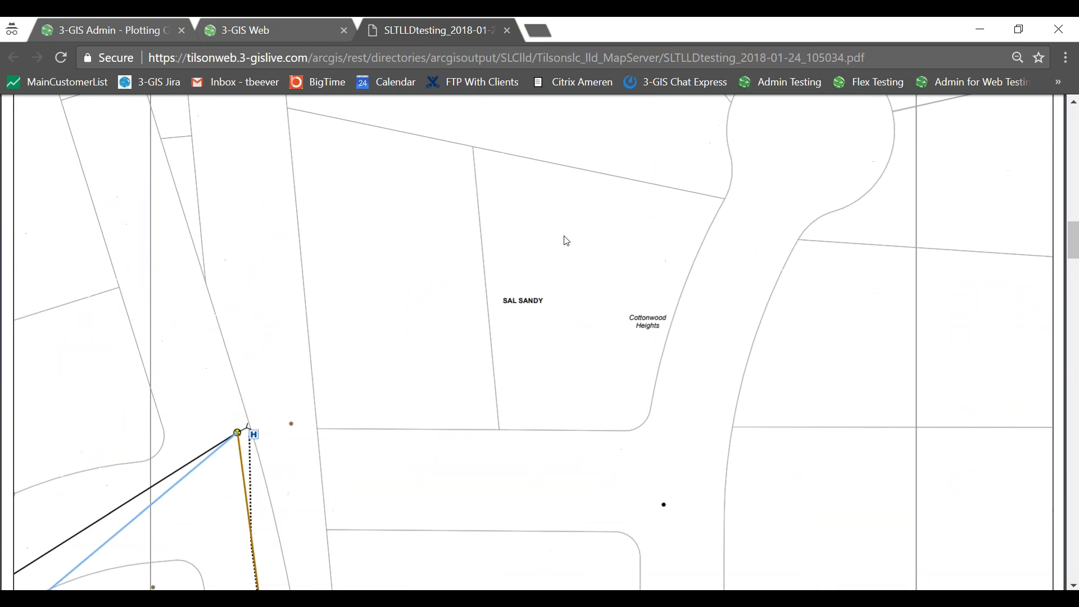
pyautogui.scroll(3, 566, 241)
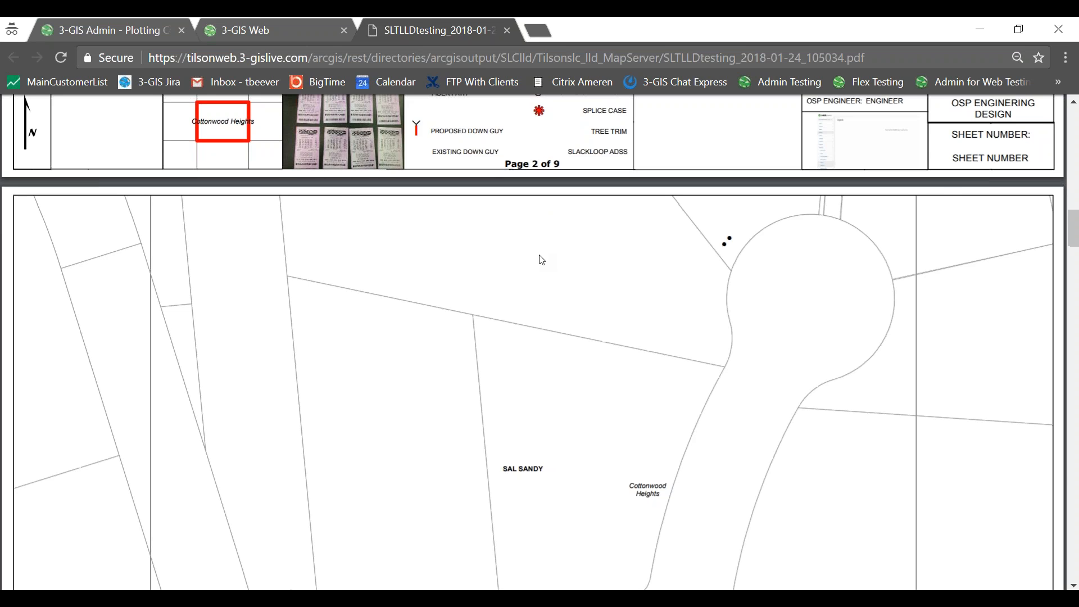
pyautogui.scroll(-5, 541, 260)
pyautogui.scroll(-7, 544, 264)
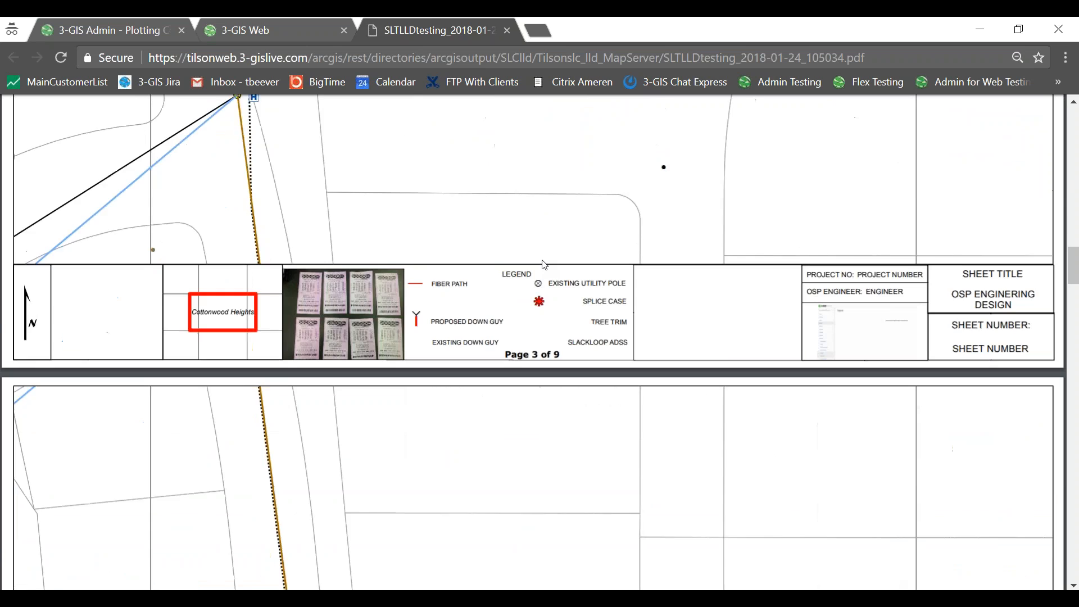
pyautogui.scroll(-4, 544, 265)
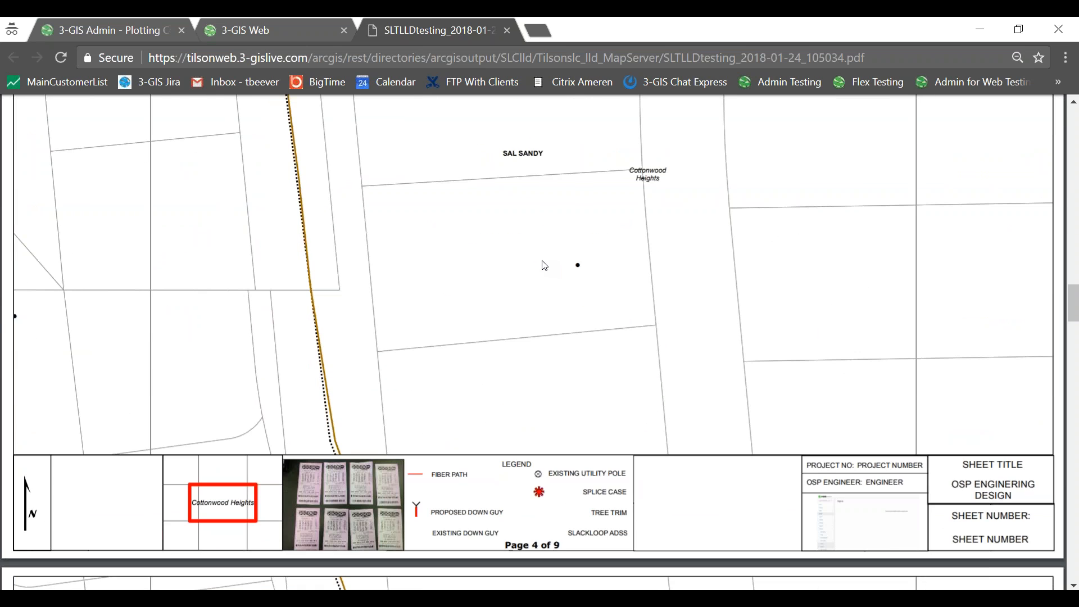
pyautogui.click(507, 30)
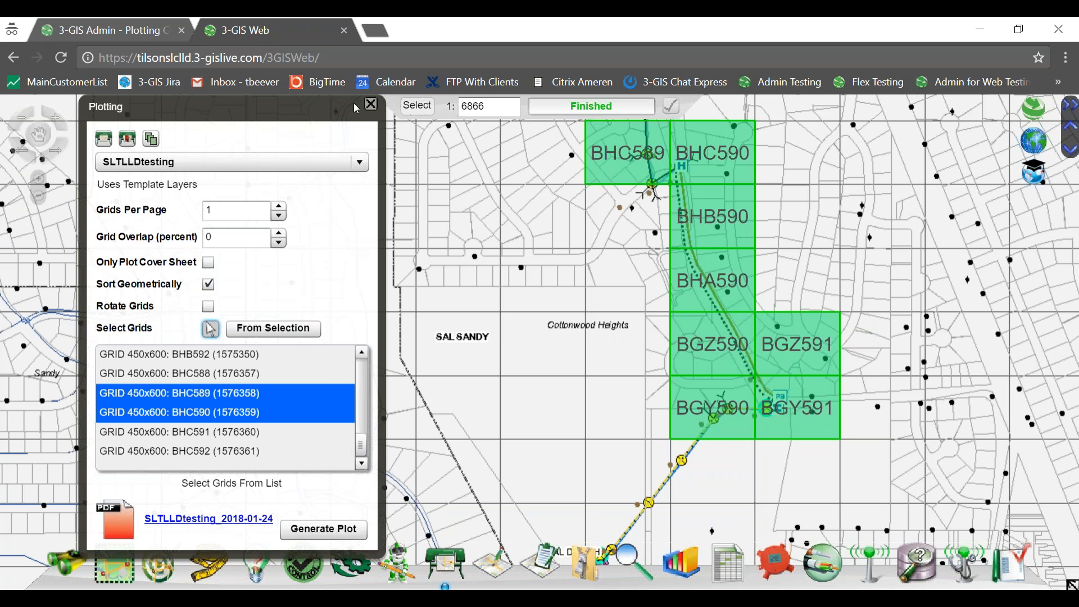
# Close the Plotting panel and list 3-GIS Admin's plotting templates, selecting DSizePlot_withbasemap.mxd (Id 11).
pyautogui.click(371, 104)
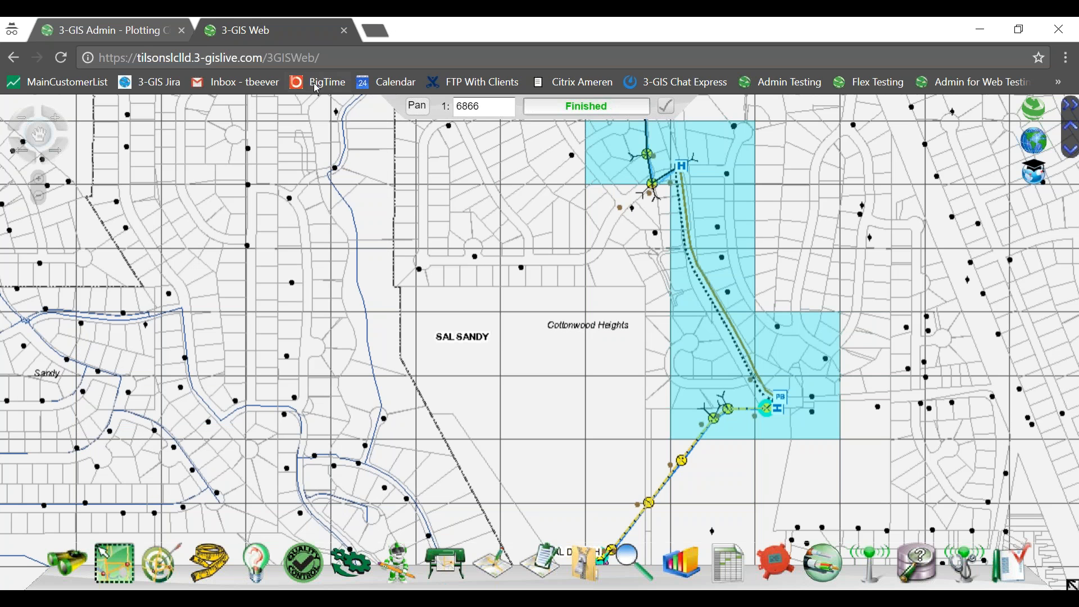
pyautogui.click(99, 33)
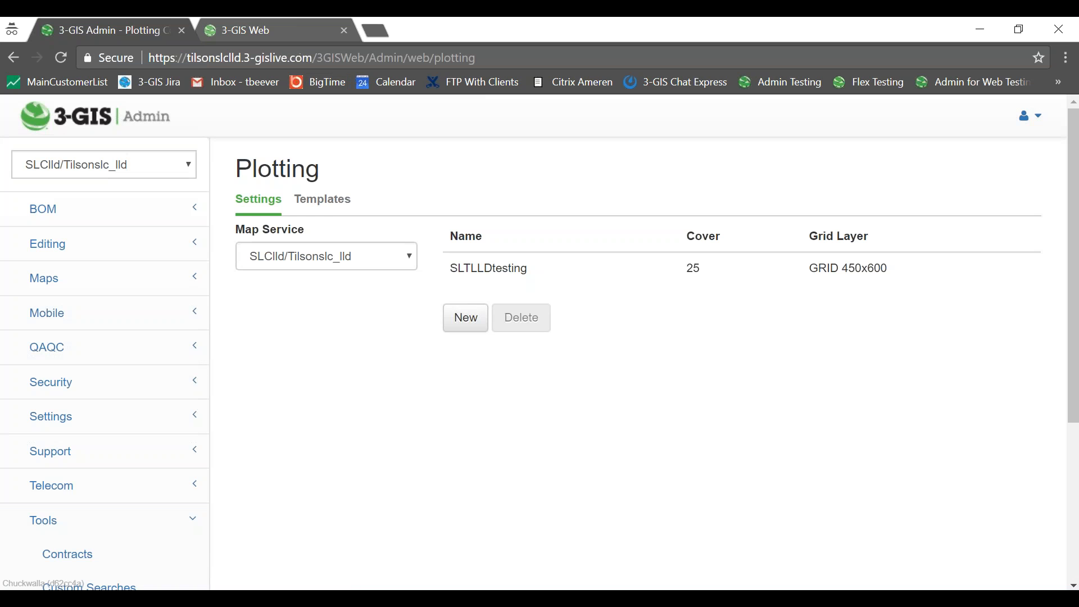
pyautogui.click(332, 209)
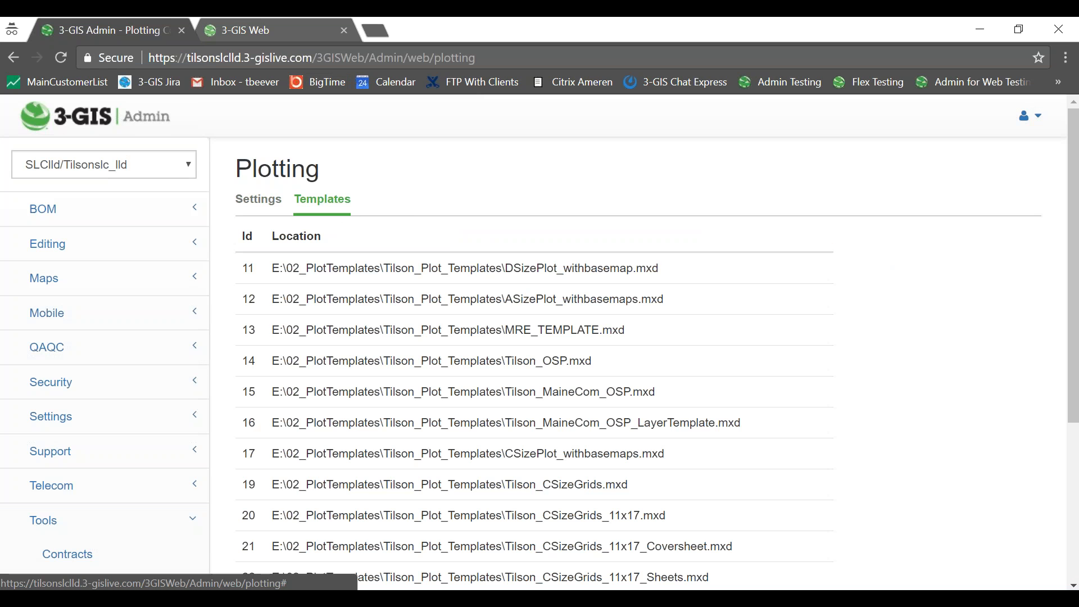
pyautogui.click(527, 280)
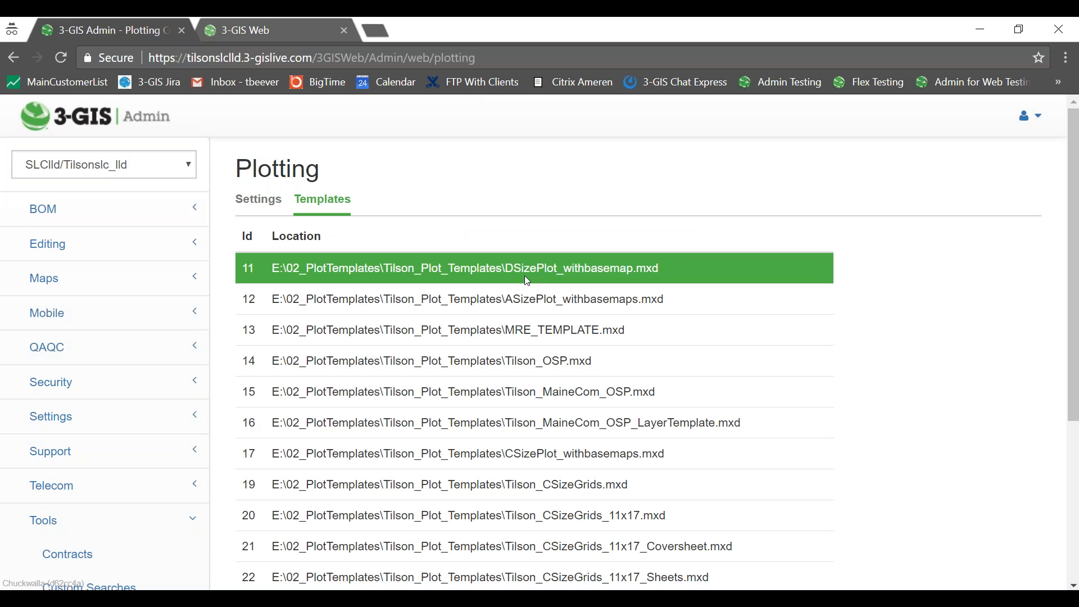
pyautogui.scroll(-5, 527, 280)
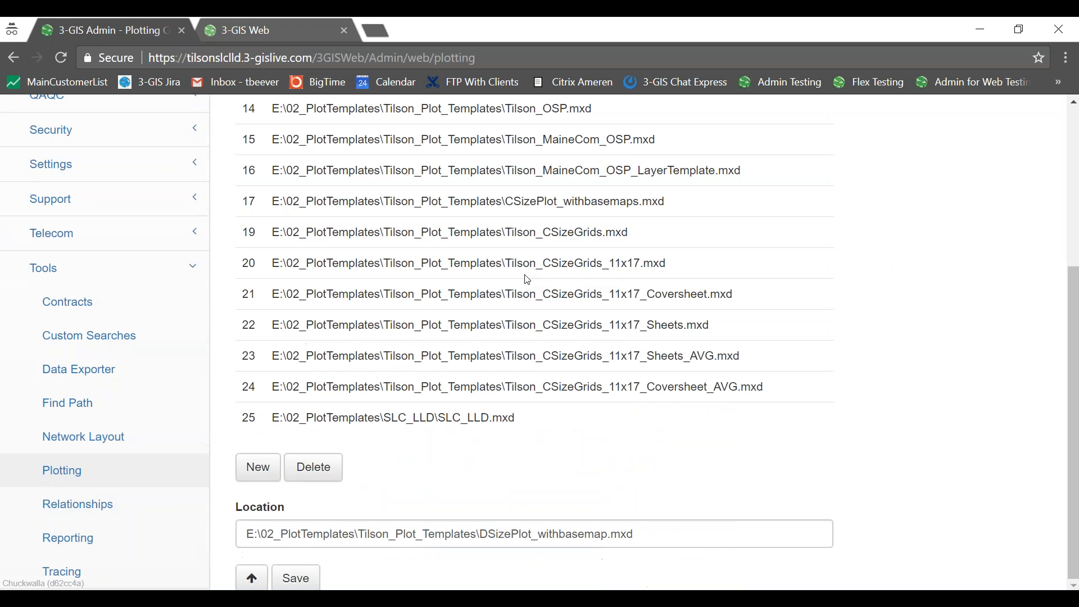
pyautogui.scroll(5, 330, 483)
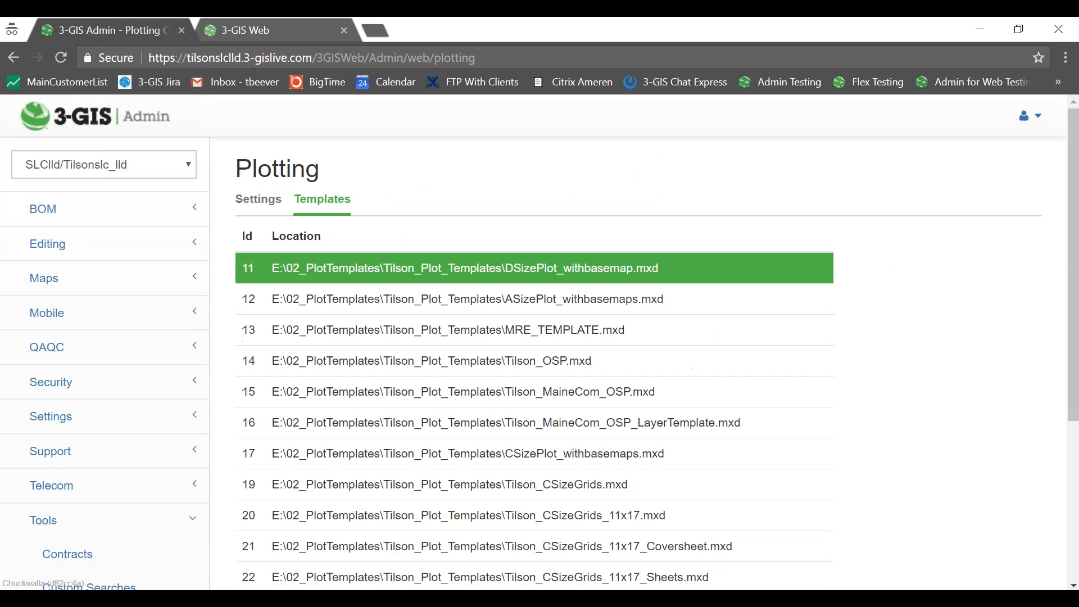
pyautogui.scroll(-5, 315, 469)
# Delete the DSizePlot_withbasemap, Tilson_CSizeGrids_11x17_Coversheet_AVG and Tilson_CSizeGrids_11x17_Sheets_AVG templates.
pyautogui.click(313, 467)
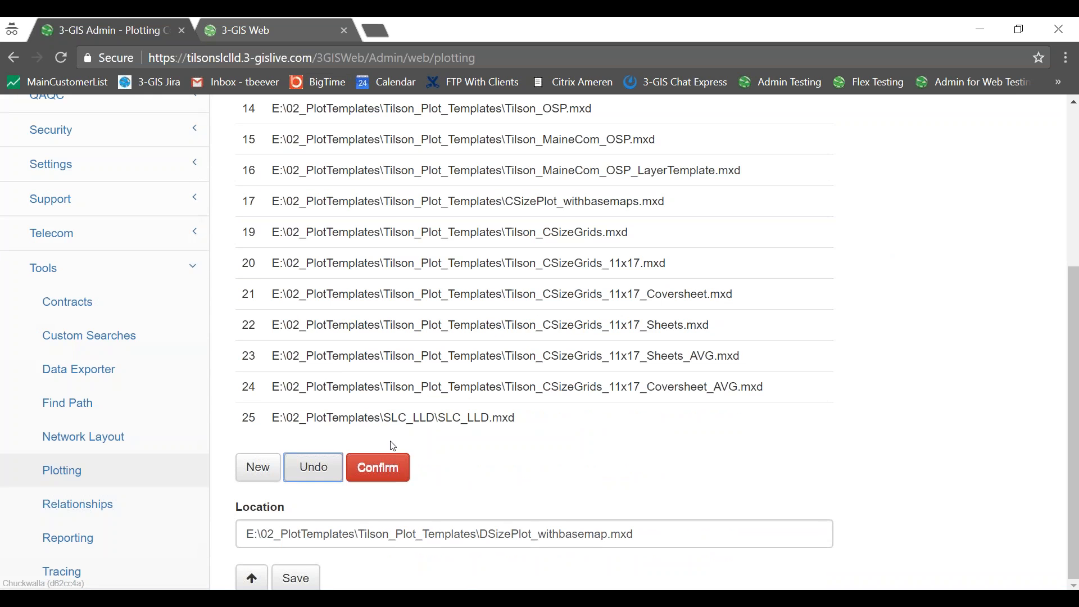
pyautogui.click(390, 474)
pyautogui.click(475, 374)
pyautogui.click(336, 443)
pyautogui.click(376, 441)
pyautogui.click(366, 330)
pyautogui.click(317, 408)
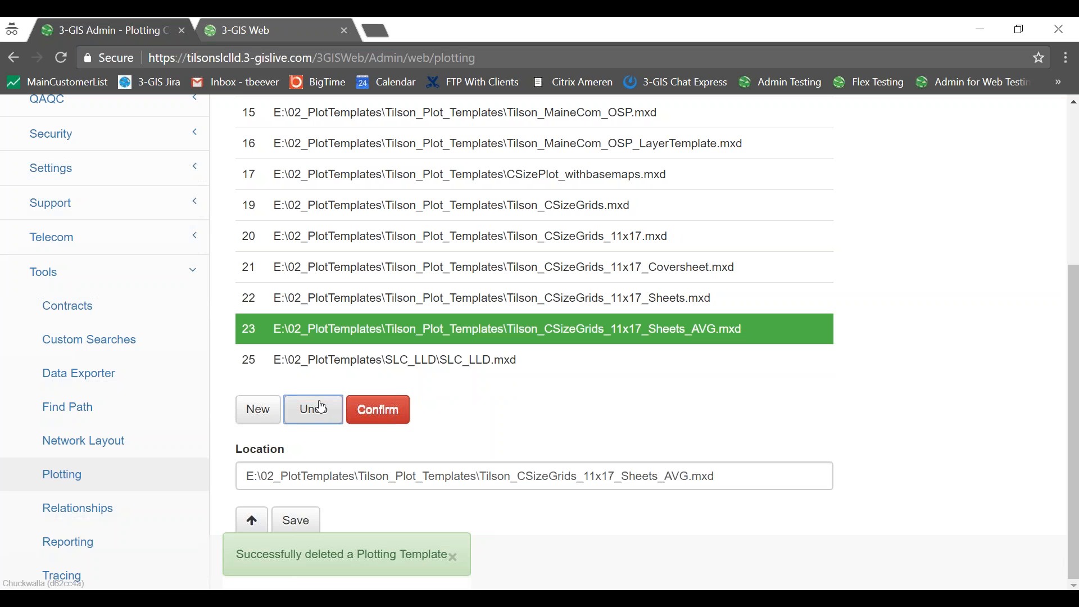
pyautogui.click(392, 419)
# Delete the Tilson_CSizeGrids_11x17_Sheets, _Coversheet and Tilson_CSizeGrids_11x17.mxd templates.
pyautogui.click(359, 298)
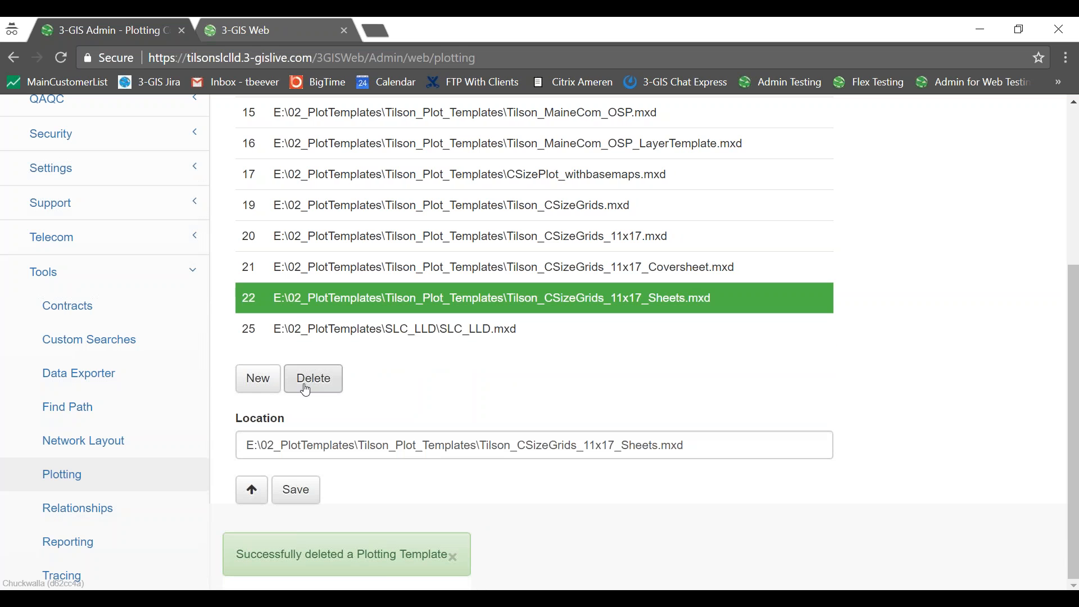
pyautogui.click(307, 388)
pyautogui.click(376, 379)
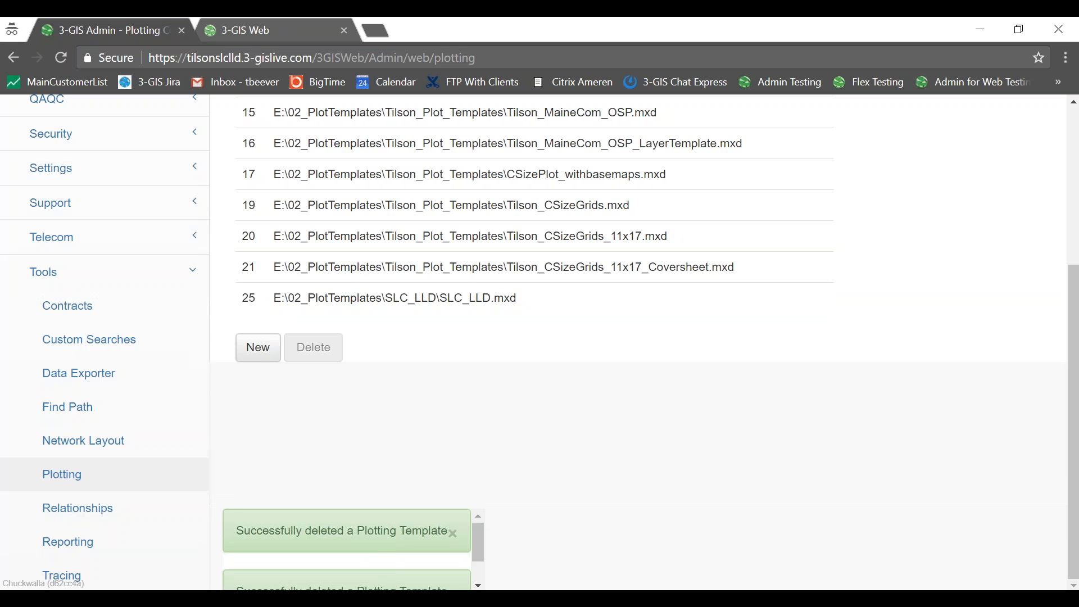
pyautogui.click(421, 281)
pyautogui.click(295, 345)
pyautogui.click(374, 344)
pyautogui.click(421, 236)
pyautogui.click(327, 315)
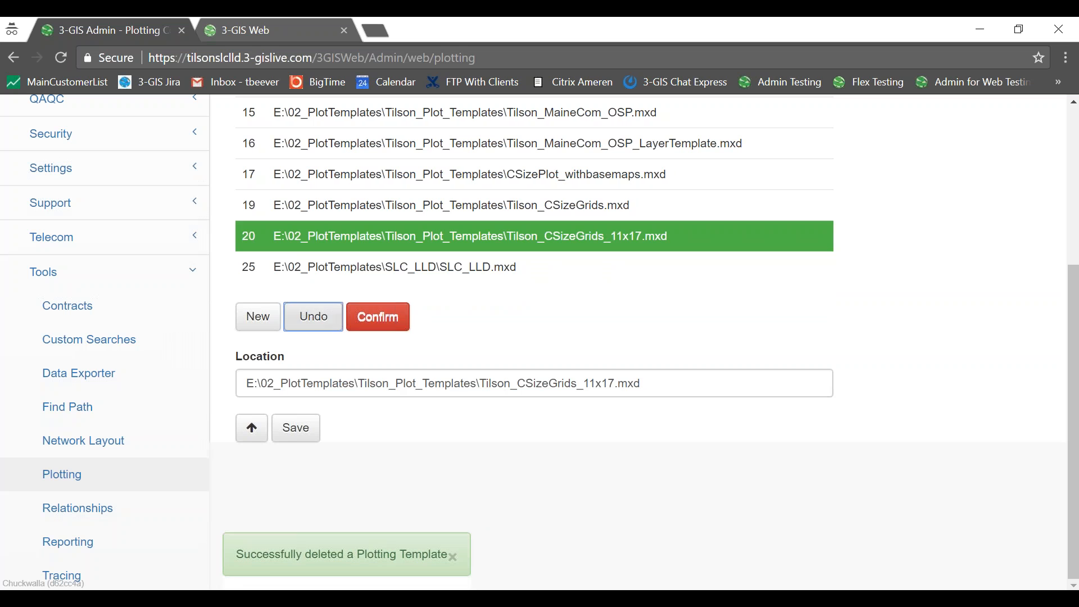
pyautogui.click(378, 316)
# Delete the Tilson_CSizeGrids, CSizePlot_withbasemaps and Tilson_MaineCom_OSP_LayerTemplate templates.
pyautogui.click(436, 201)
pyautogui.click(313, 284)
pyautogui.click(378, 285)
pyautogui.click(477, 171)
pyautogui.click(321, 254)
pyautogui.click(378, 255)
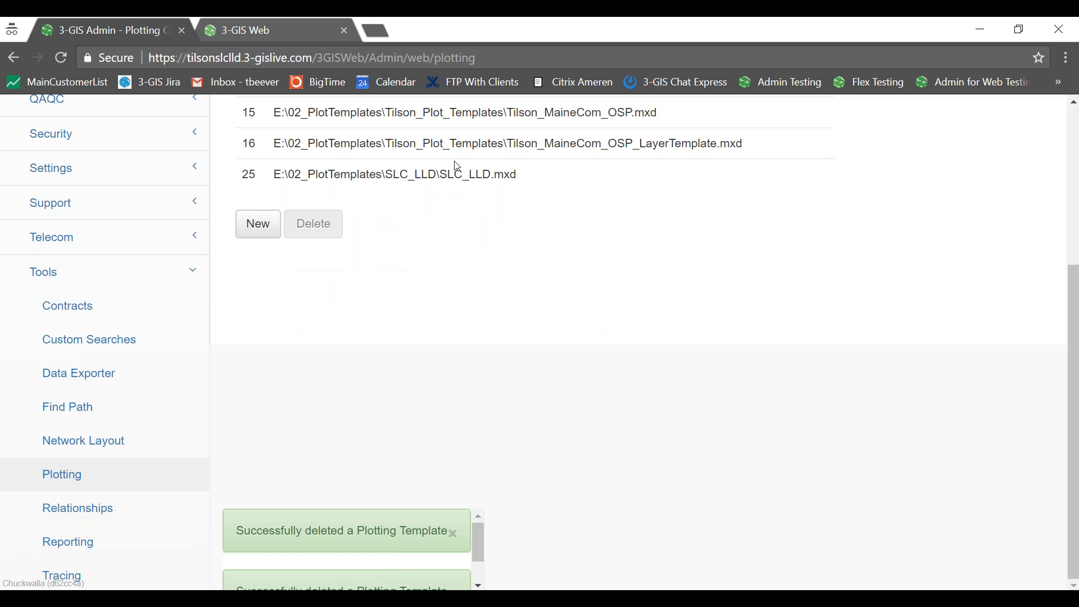
pyautogui.click(457, 143)
pyautogui.click(322, 230)
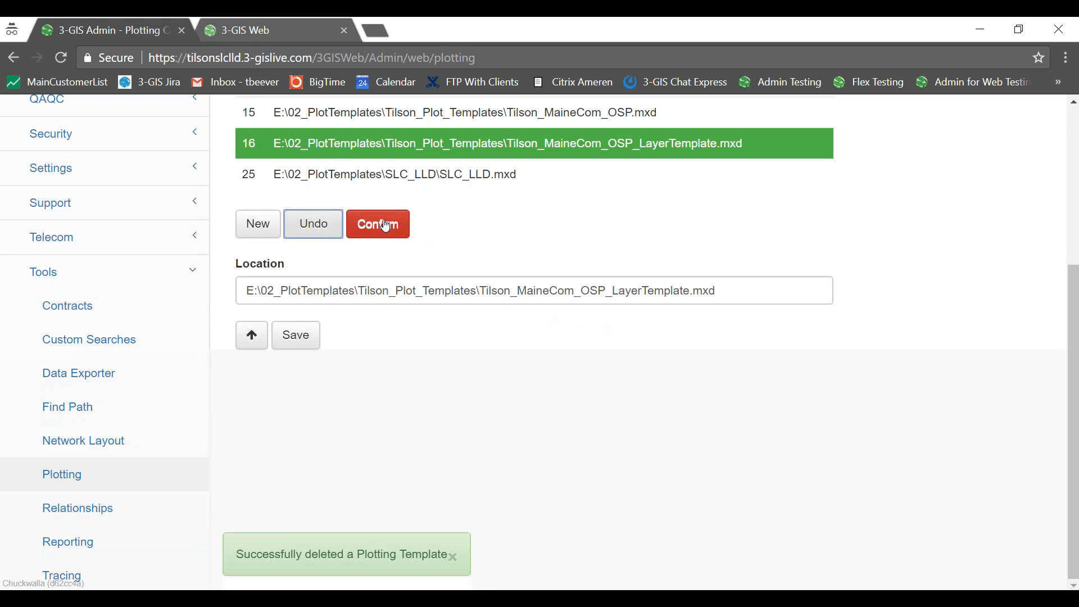
pyautogui.click(377, 224)
pyautogui.scroll(5, 496, 234)
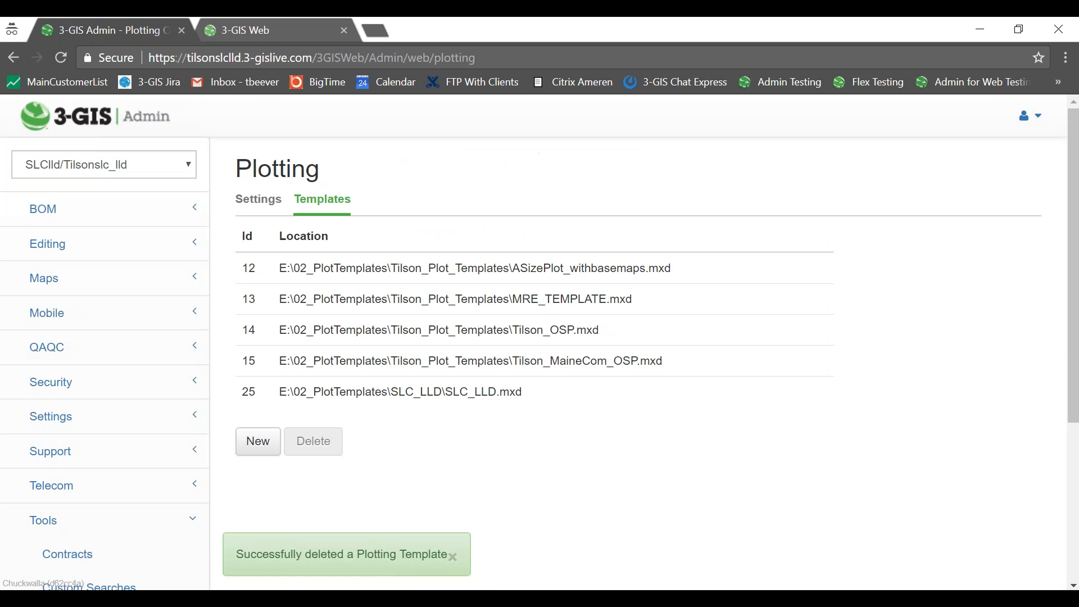
# Delete the Tilson_MaineCom_OSP, Tilson_OSP and MRE_TEMPLATE templates.
pyautogui.click(410, 363)
pyautogui.click(313, 441)
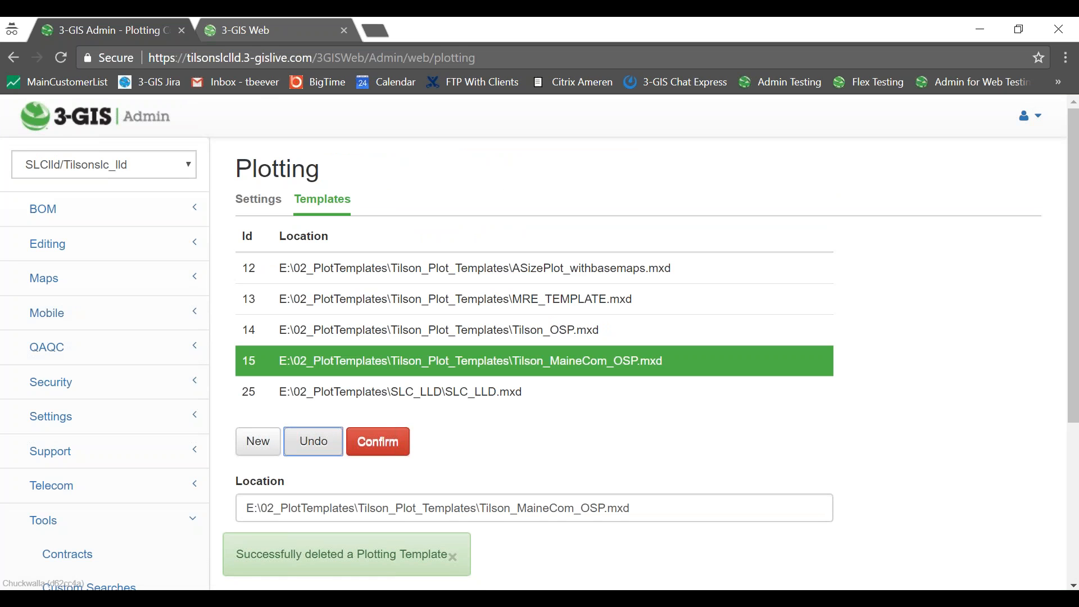
pyautogui.click(375, 441)
pyautogui.click(432, 329)
pyautogui.click(303, 413)
pyautogui.click(382, 413)
pyautogui.click(433, 311)
pyautogui.click(316, 382)
pyautogui.click(377, 379)
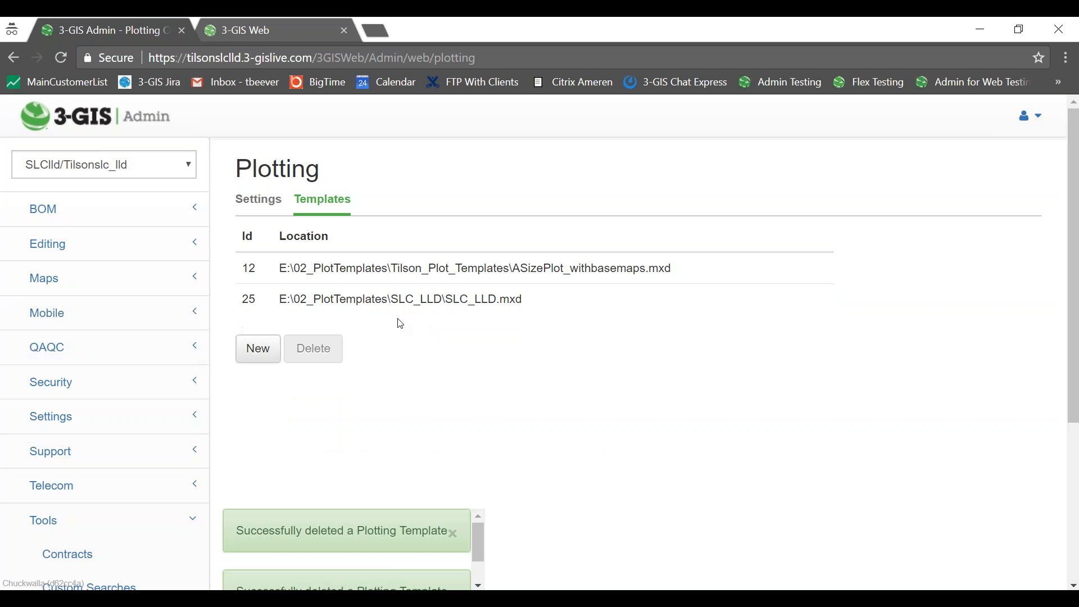
# Delete ASizePlot_withbasemaps.mxd, leaving only SLC_LLD.mxd, and switch to the remote ArcMap session.
pyautogui.click(412, 269)
pyautogui.click(294, 349)
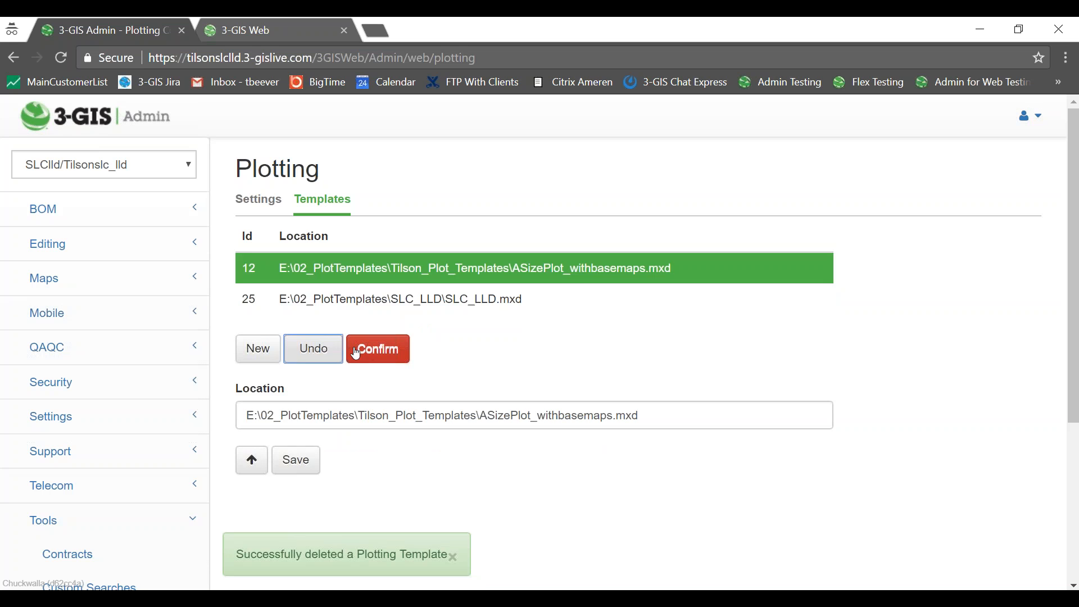
pyautogui.click(361, 350)
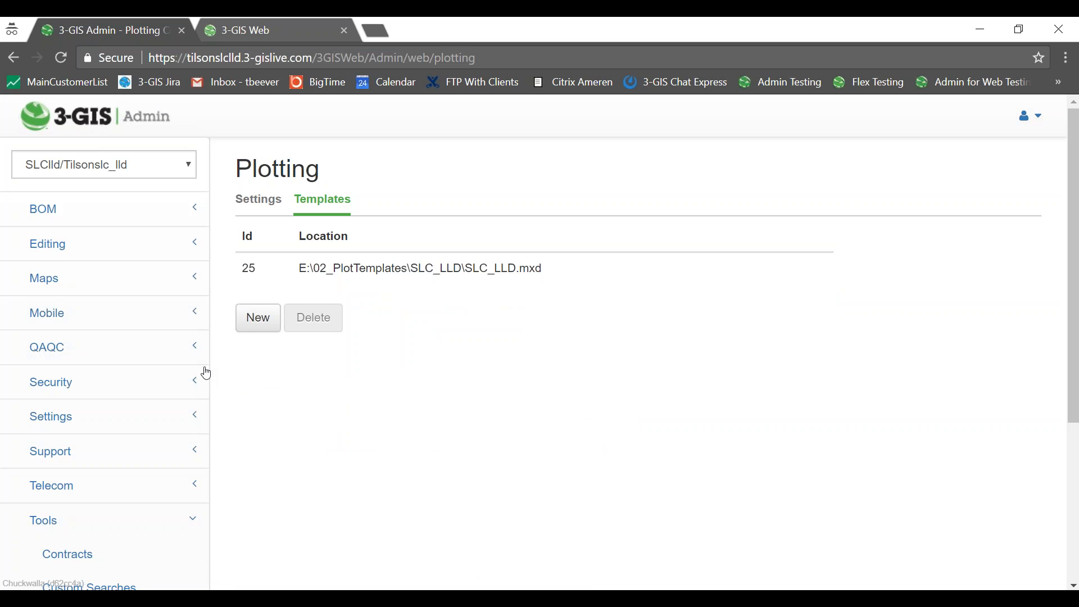
pyautogui.click(206, 598)
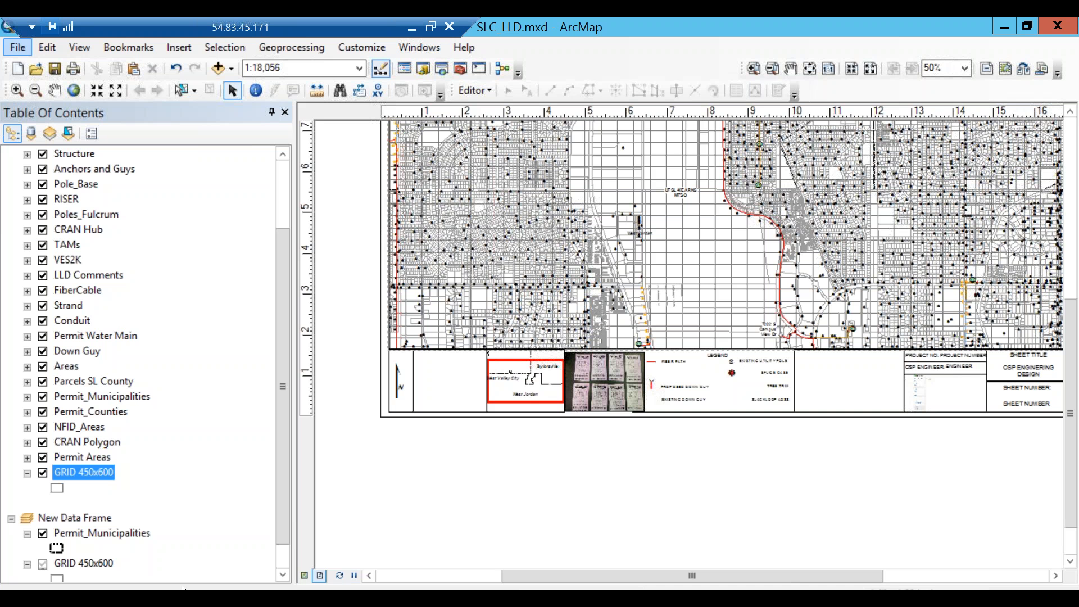
# Bring up the E:\02_PlotTemplates\SLC_LLD Explorer window and maximize it.
pyautogui.click(115, 598)
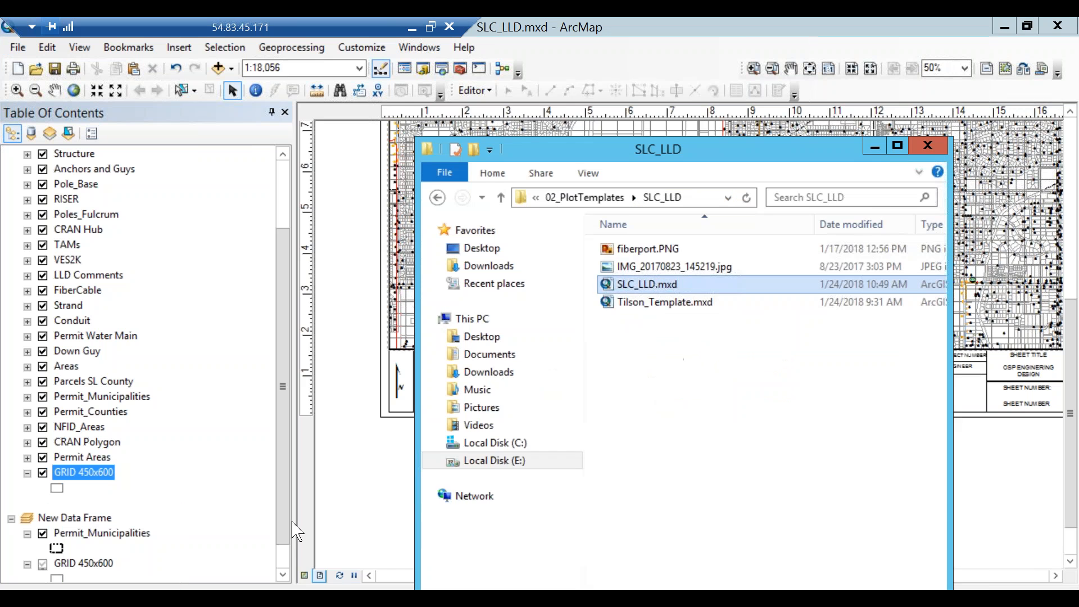
pyautogui.click(897, 146)
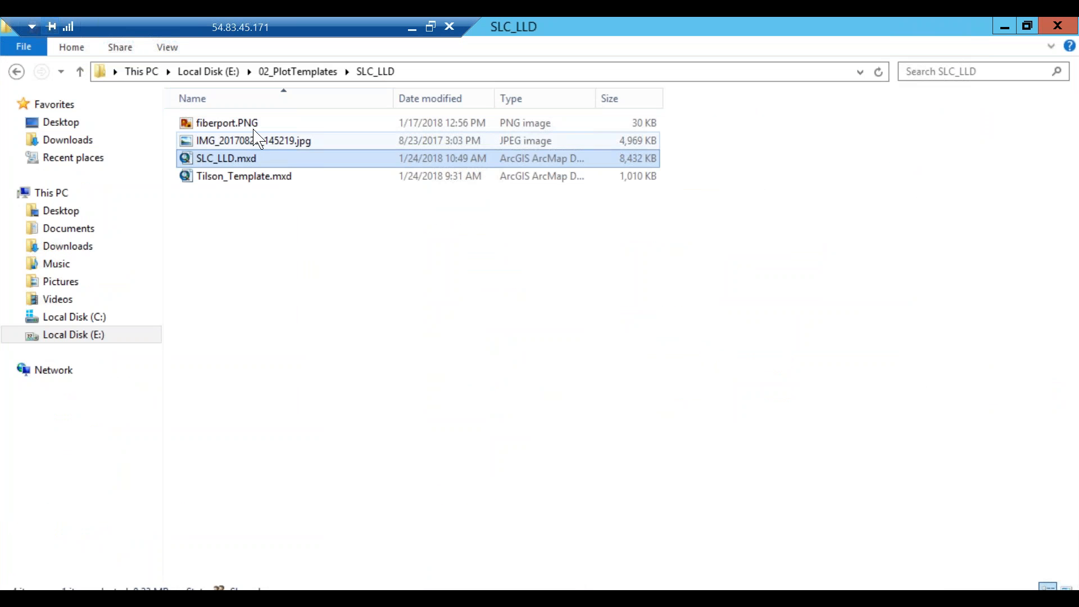
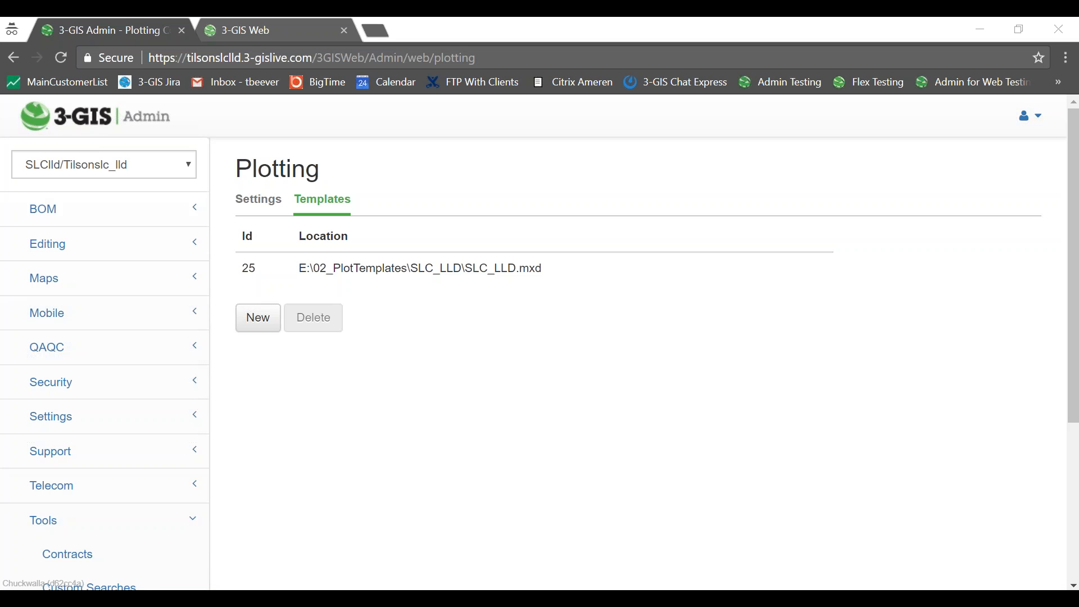
# Paste SLC_Plotting.mxd into the SLC_LLD folder on the remote desktop.
pyautogui.hotkey('alt', 'Tab')
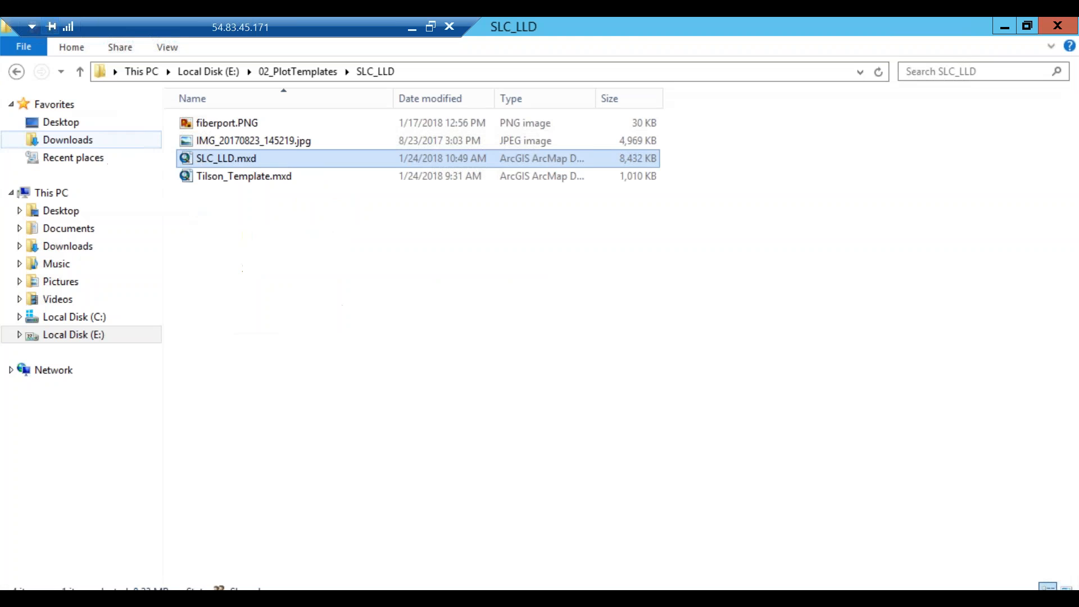
pyautogui.click(324, 331)
pyautogui.rightClick(324, 331)
pyautogui.click(362, 439)
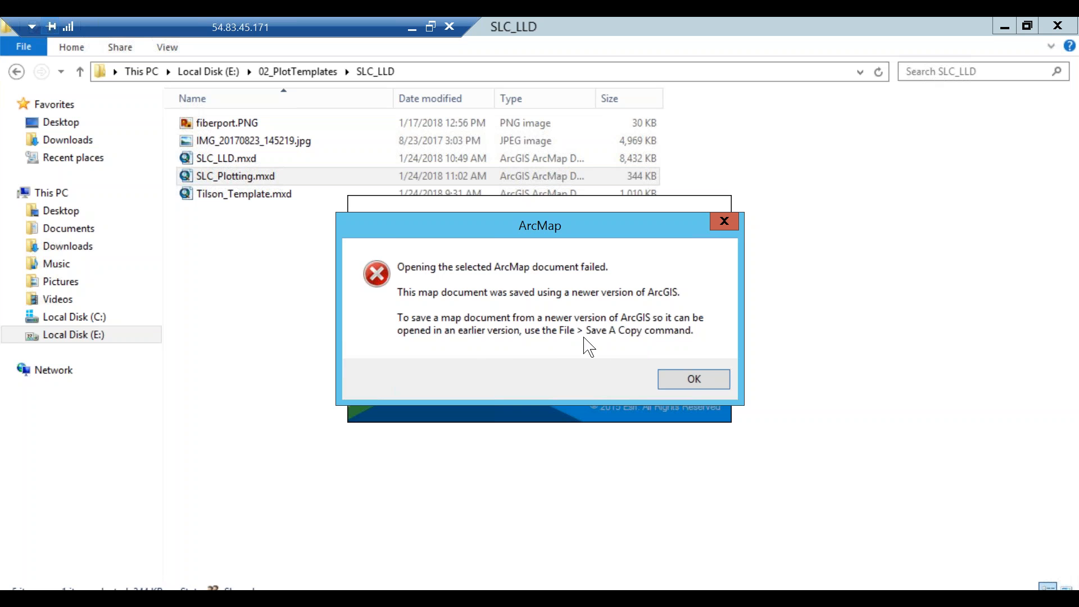
# Dismiss the newer-version error and look through SLC_Plotting.mxd's file actions without choosing one.
pyautogui.click(693, 379)
pyautogui.click(231, 183)
pyautogui.rightClick(231, 182)
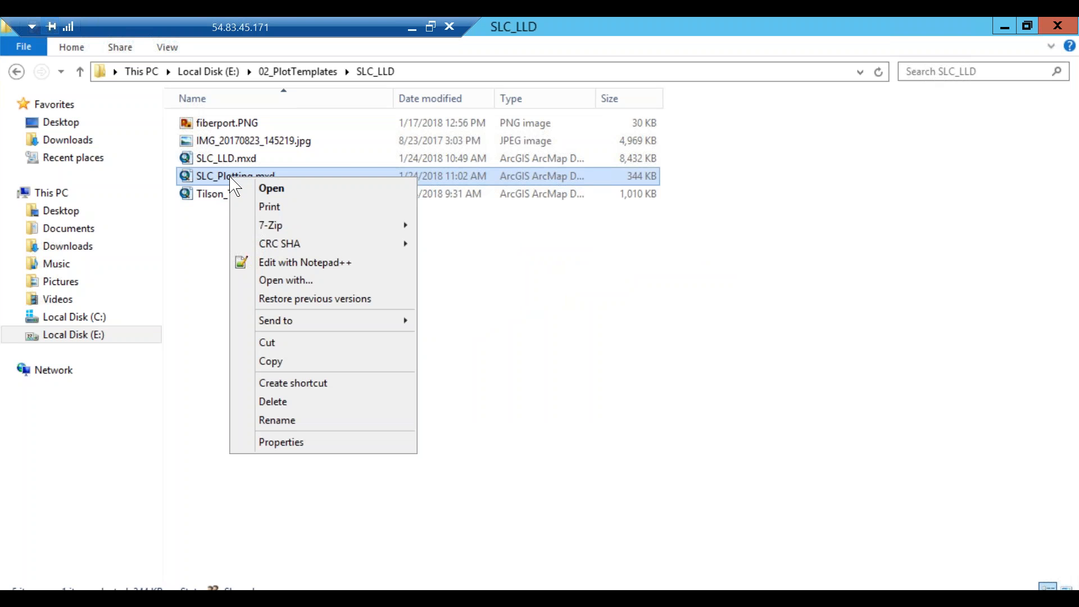
pyautogui.moveTo(312, 329)
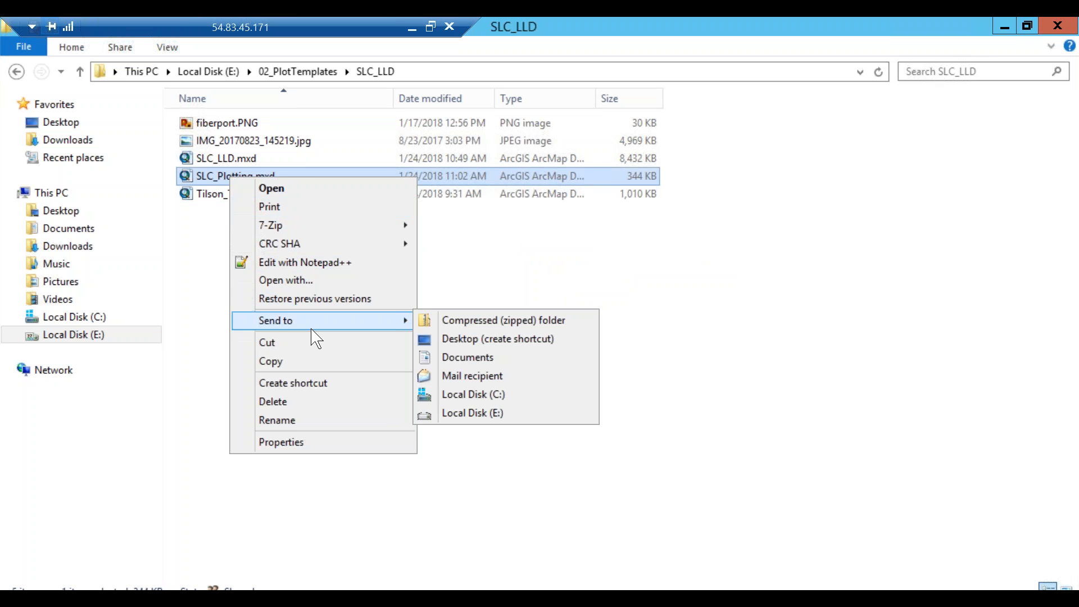
pyautogui.click(329, 515)
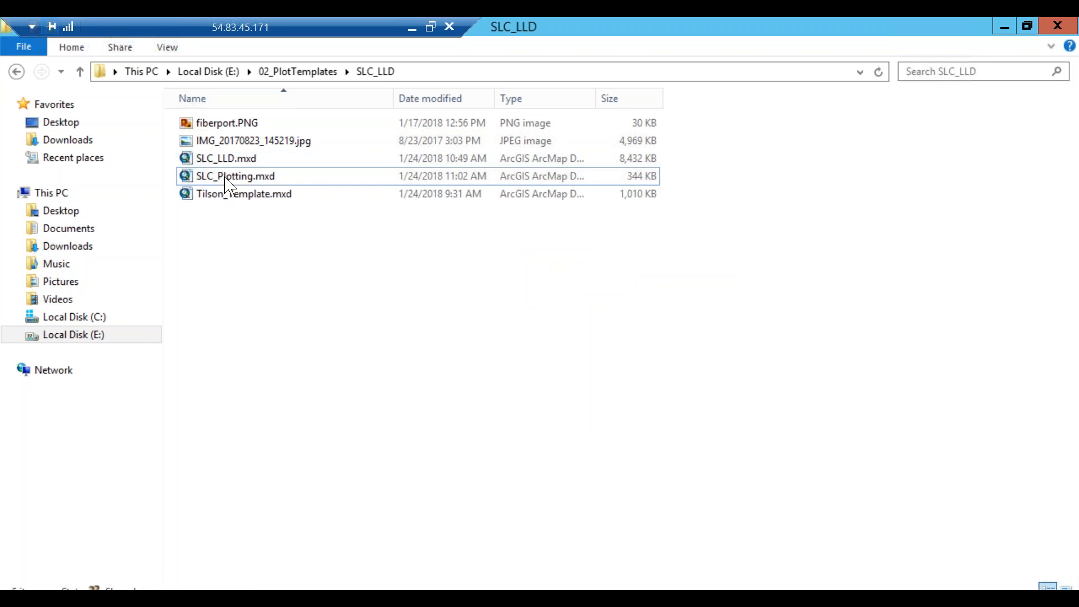
pyautogui.rightClick(225, 177)
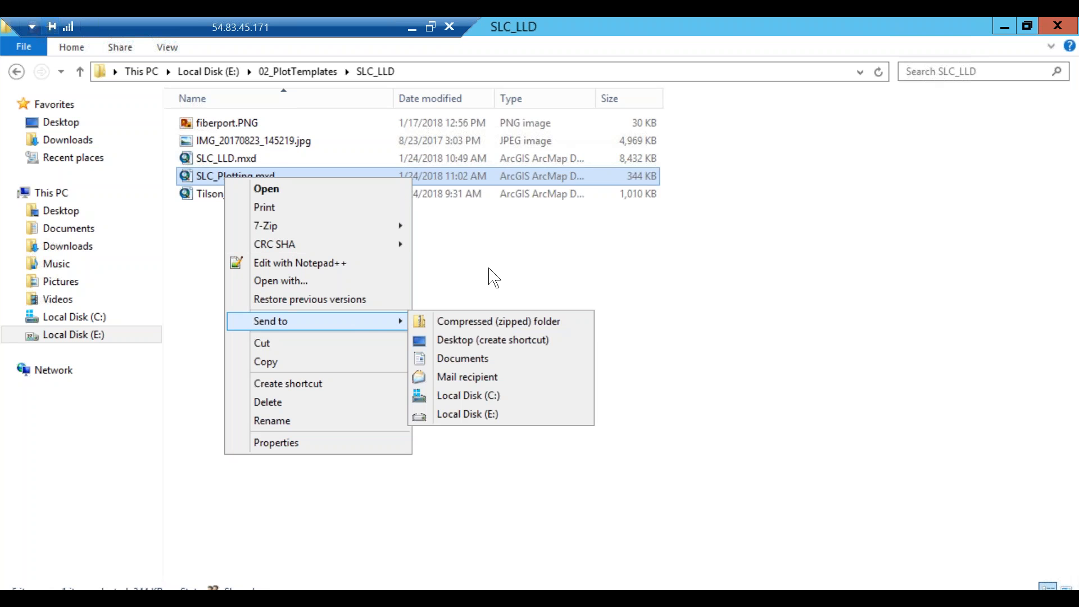
pyautogui.moveTo(308, 243)
pyautogui.click(676, 355)
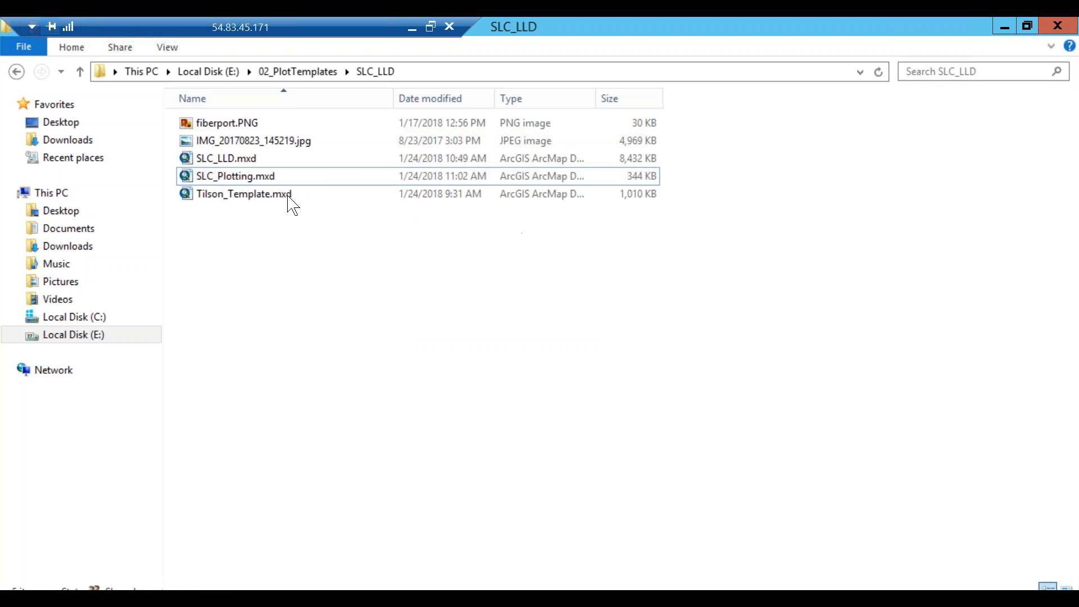
# Reopen SLC_Plotting.mxd, dismiss the repeated newer-version error, and close the empty ArcMap.
pyautogui.doubleClick(249, 179)
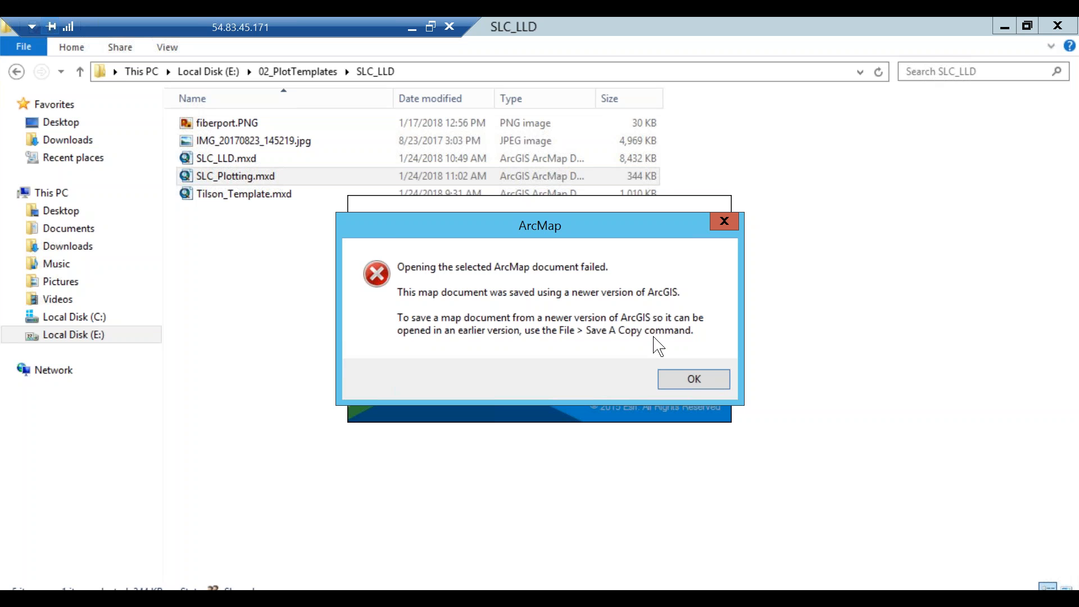
pyautogui.click(702, 389)
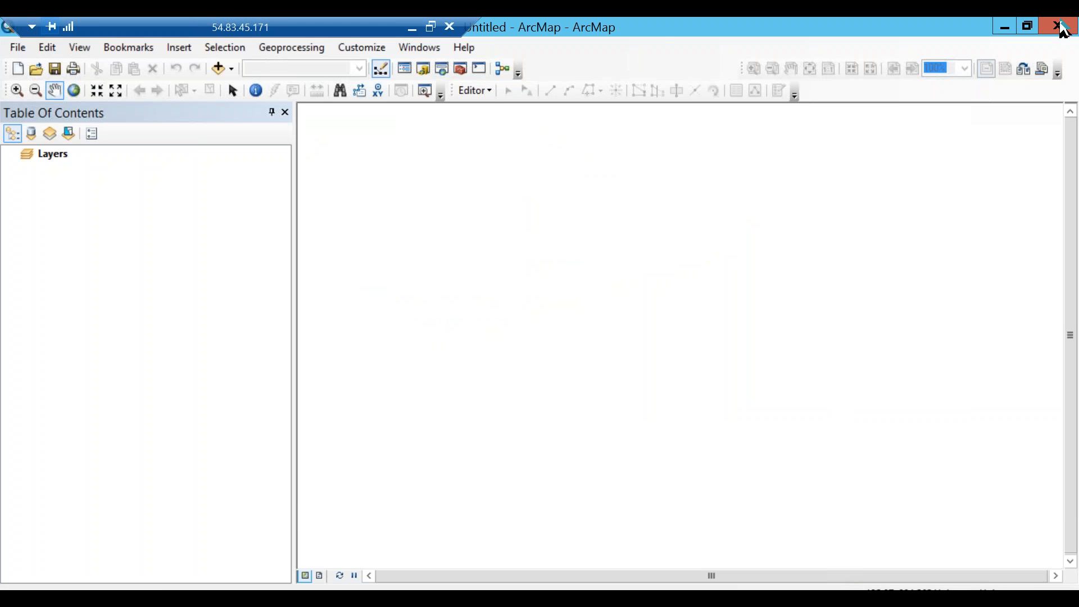
pyautogui.click(1058, 26)
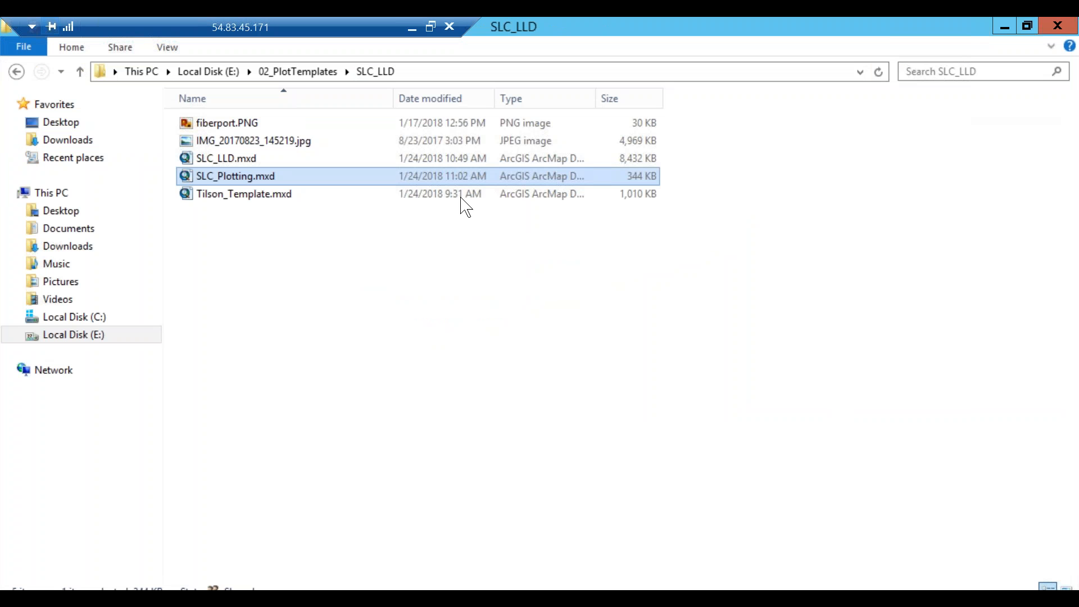
# Delete SLC_Plotting.mxd and paste SLC_Template.PNG and the WJordan_S1300W jpf, pdf, tif files into SLC_LLD.
pyautogui.rightClick(233, 175)
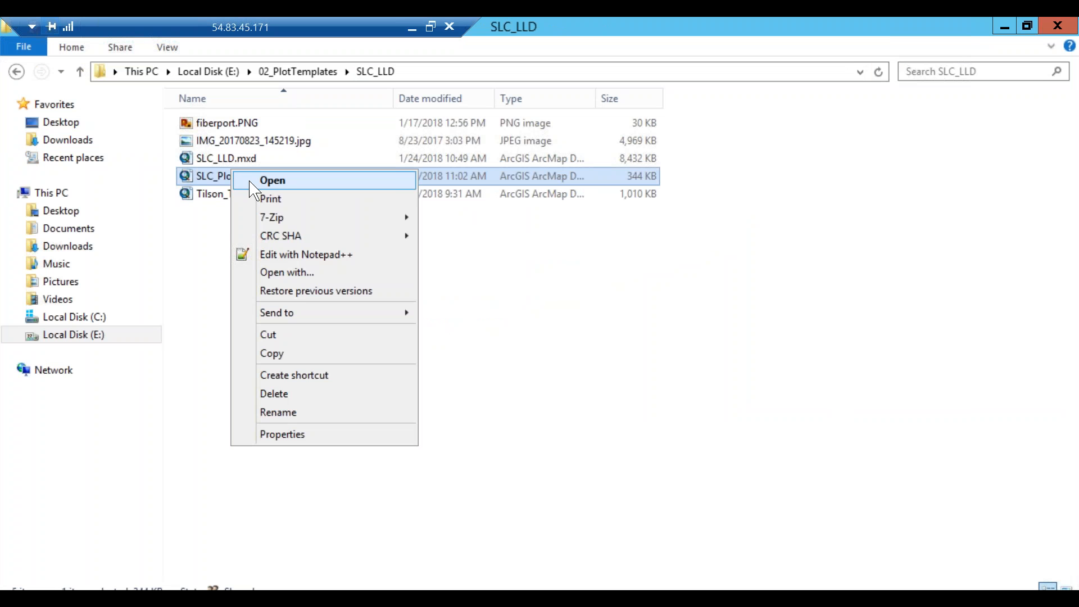
pyautogui.click(289, 394)
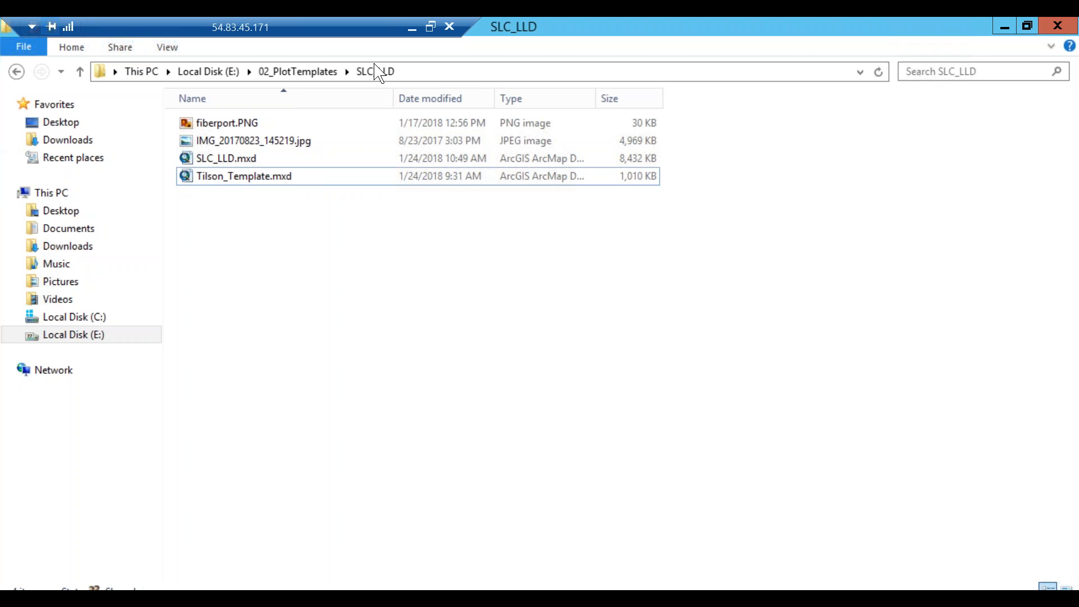
pyautogui.rightClick(307, 300)
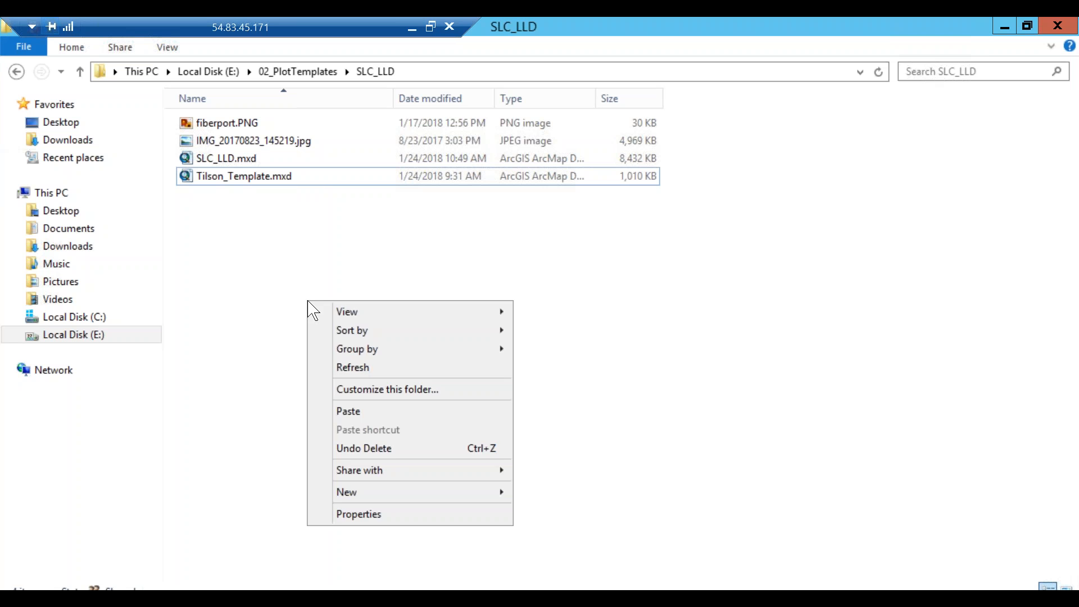
pyautogui.click(373, 412)
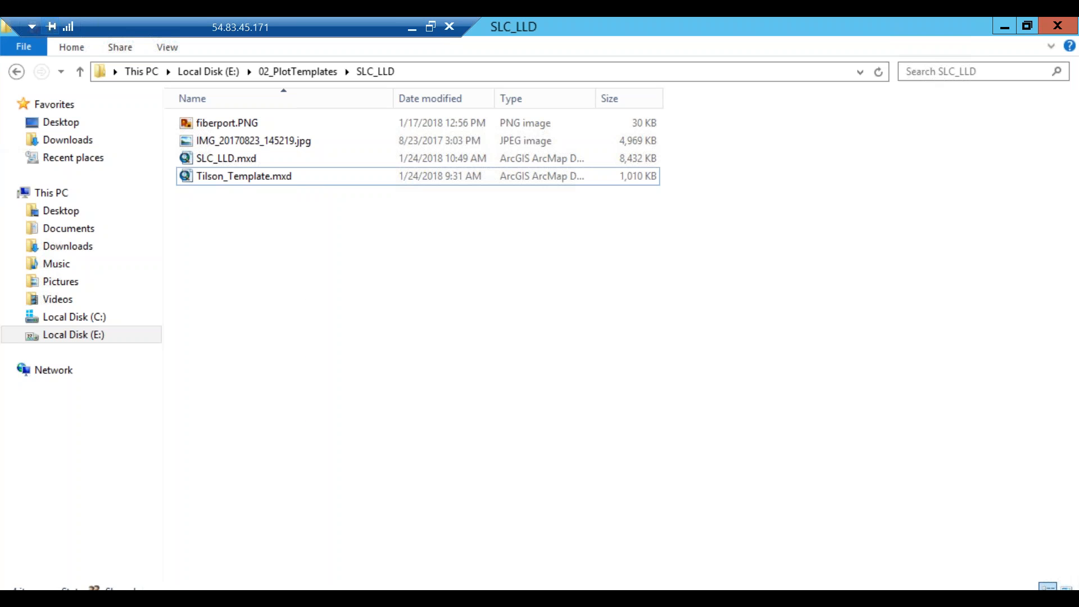
pyautogui.click(306, 330)
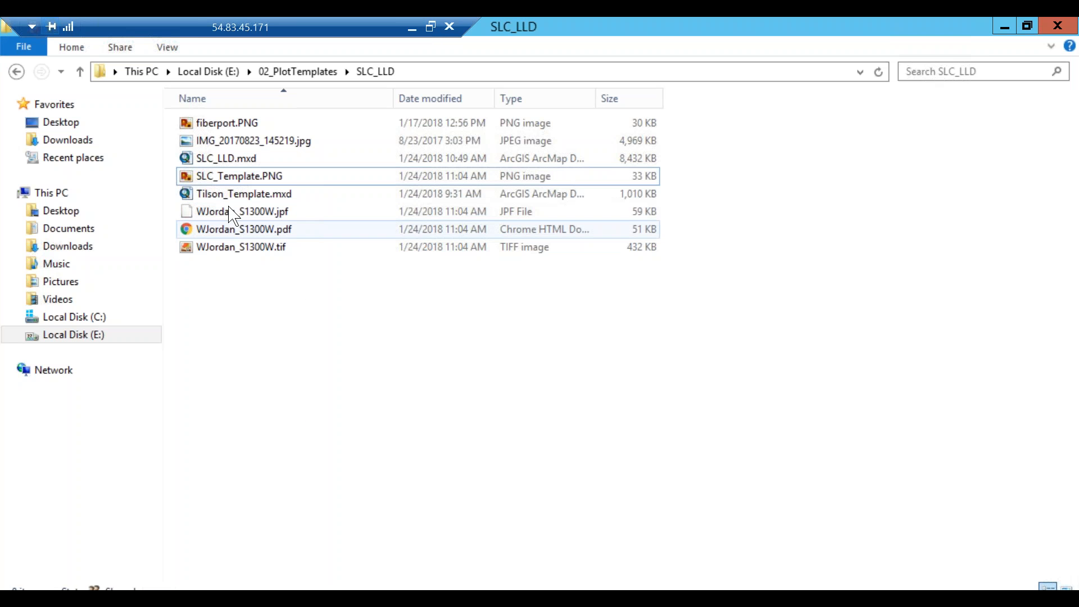
pyautogui.doubleClick(265, 176)
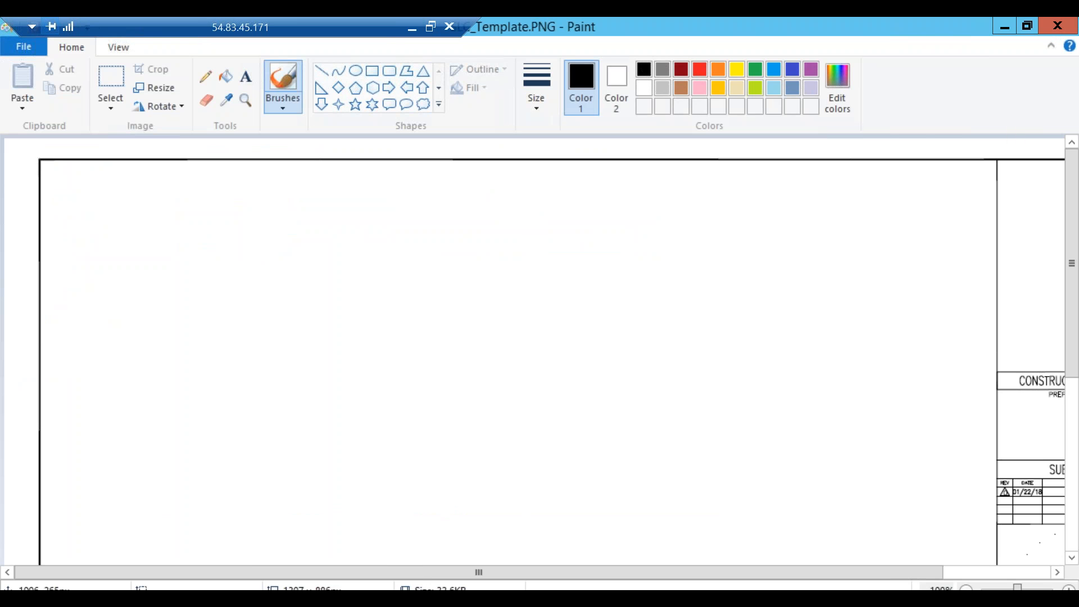
pyautogui.moveTo(870, 577); pyautogui.dragTo(978, 576)
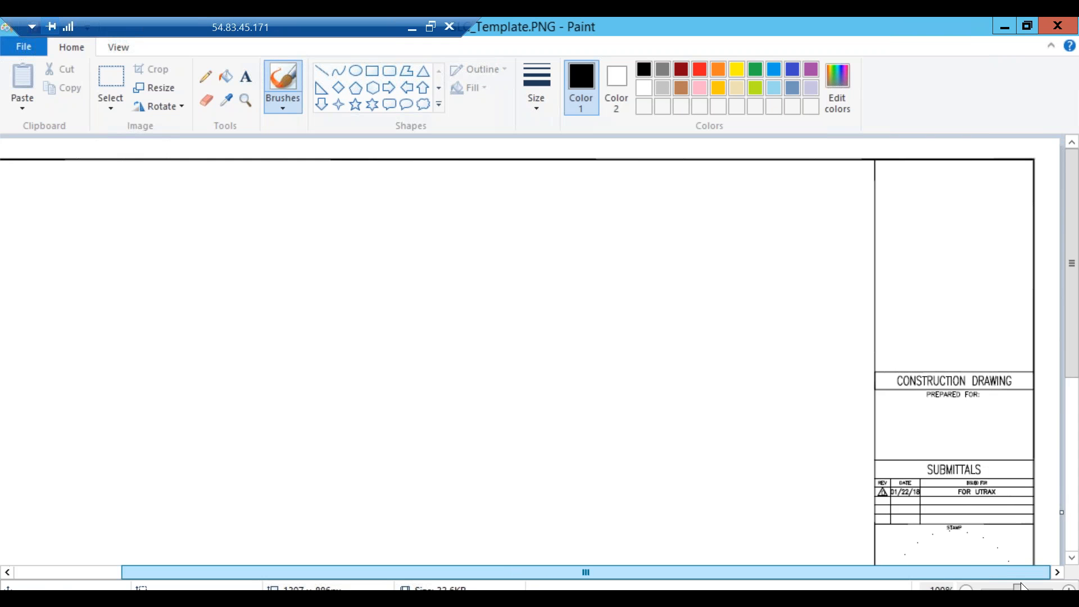
pyautogui.scroll(-5, 993, 298)
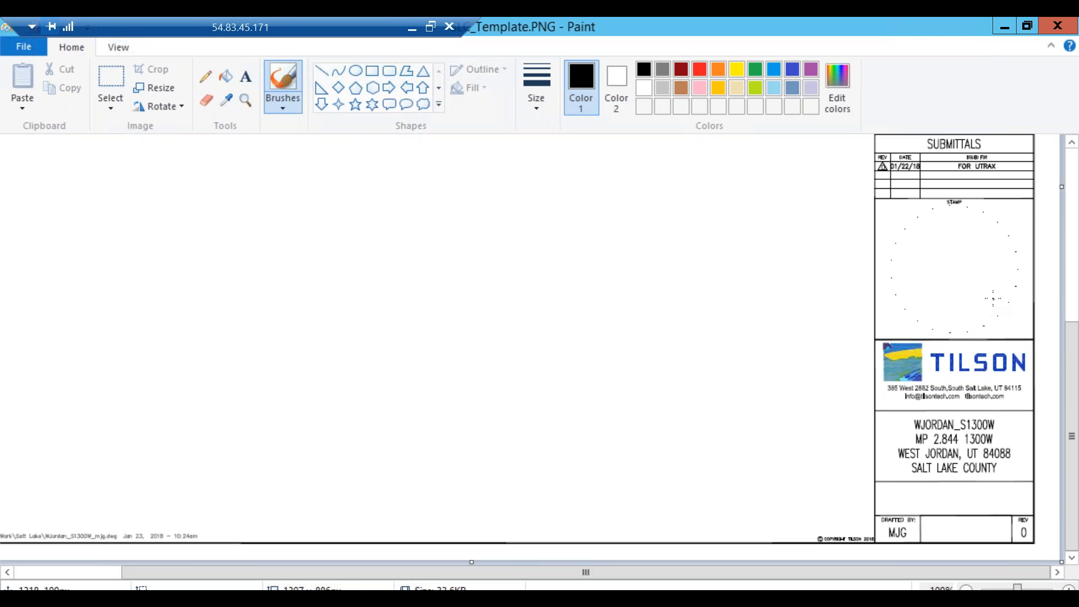
pyautogui.click(1057, 27)
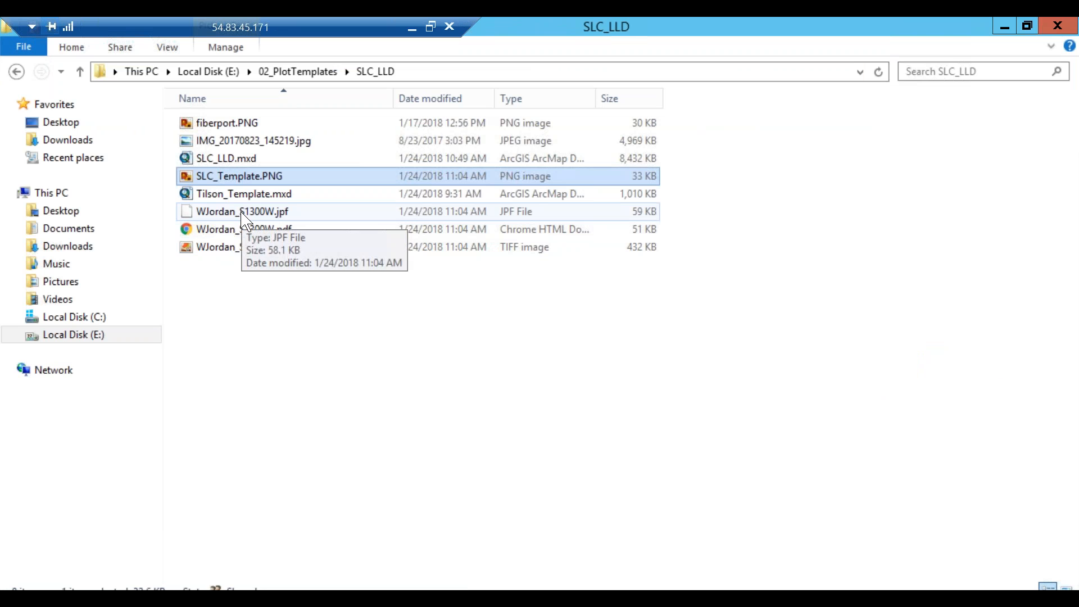
pyautogui.doubleClick(237, 247)
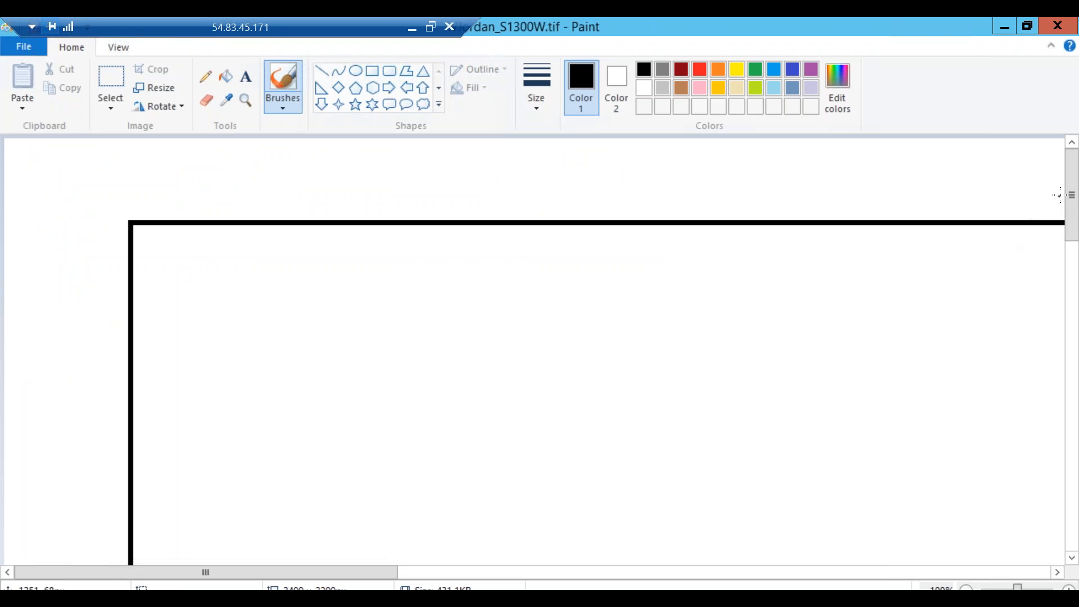
pyautogui.moveTo(1071, 197); pyautogui.dragTo(1076, 167)
pyautogui.click(1060, 27)
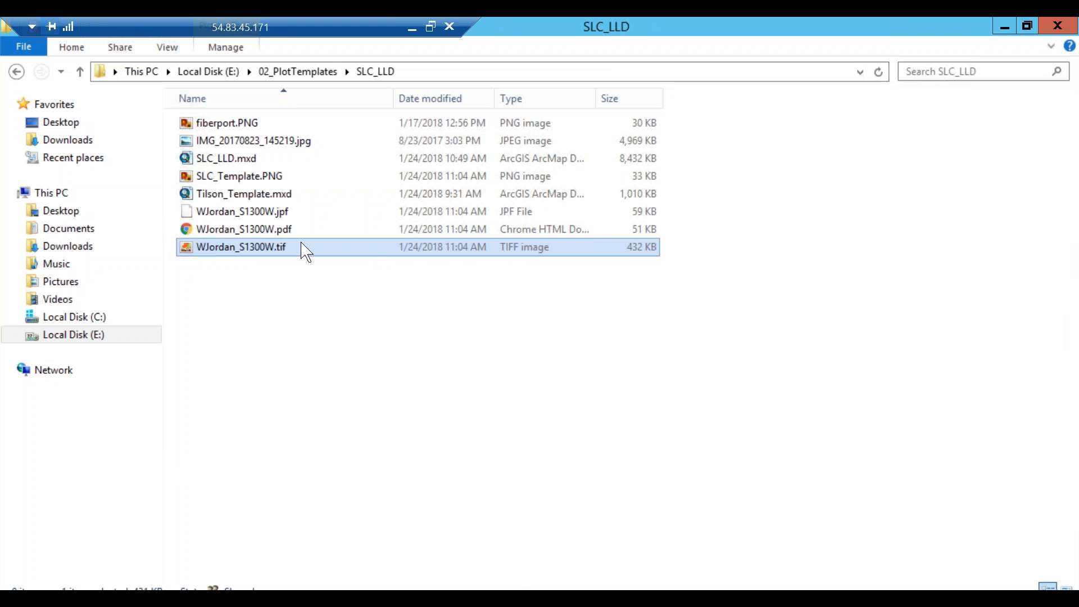
pyautogui.click(247, 236)
# Review WJordan_S1300W.pdf, close it, then try opening WJordan_S1300W.jpf, which Windows can't open.
pyautogui.doubleClick(246, 232)
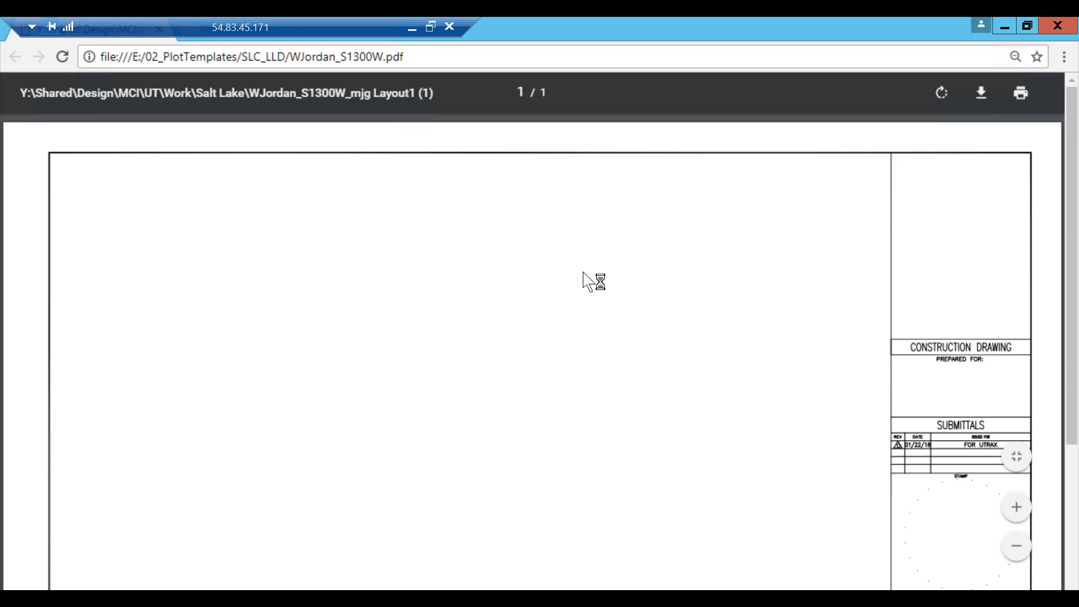
pyautogui.scroll(-4, 533, 351)
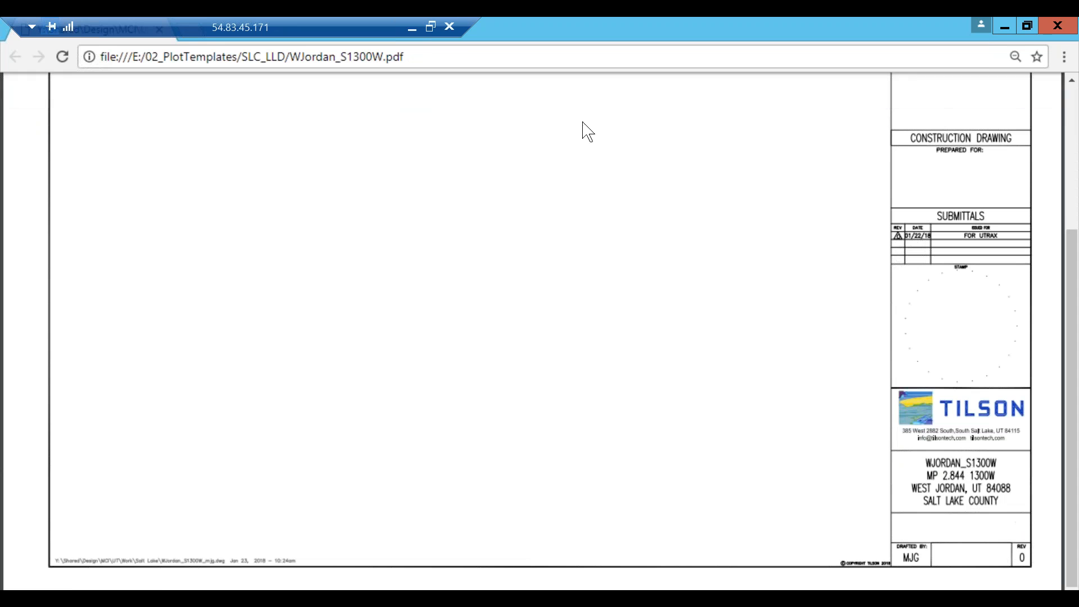
pyautogui.click(1057, 26)
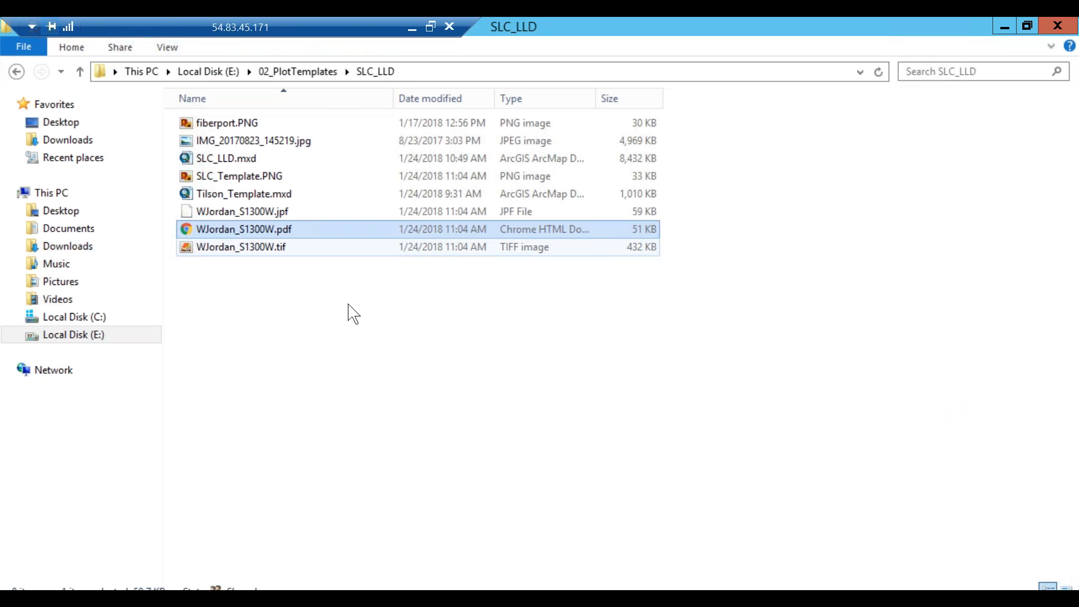
pyautogui.click(245, 214)
pyautogui.doubleClick(244, 213)
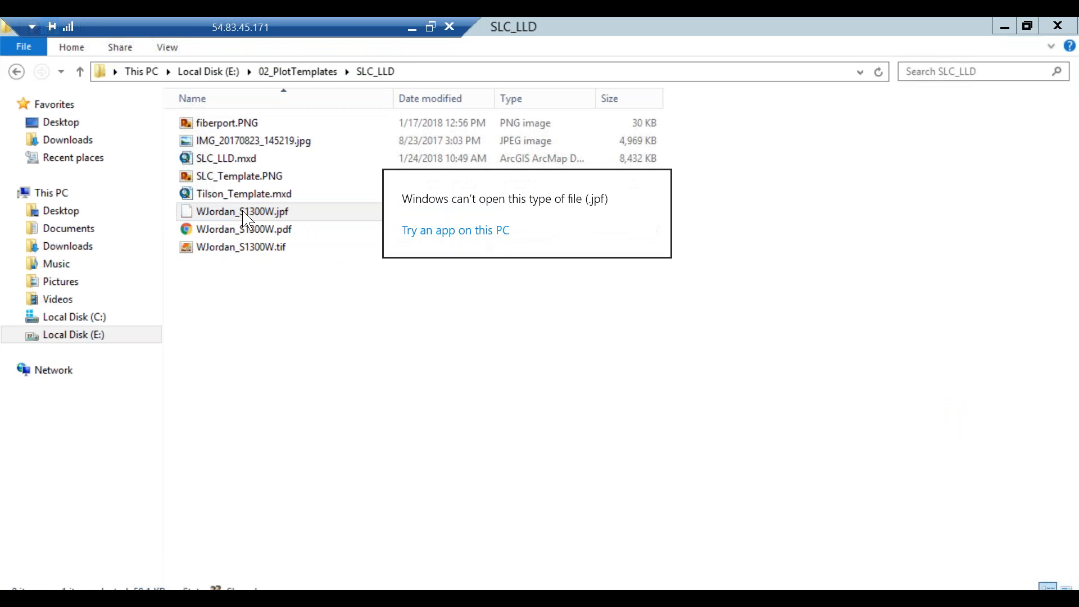
pyautogui.click(513, 297)
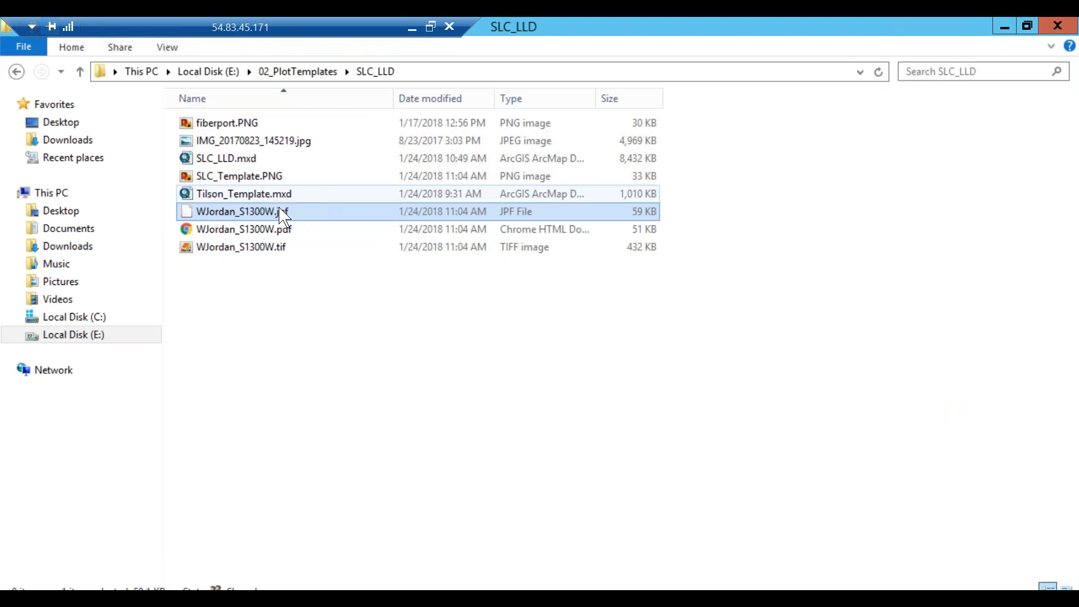
pyautogui.press('F2')
pyautogui.press('End')
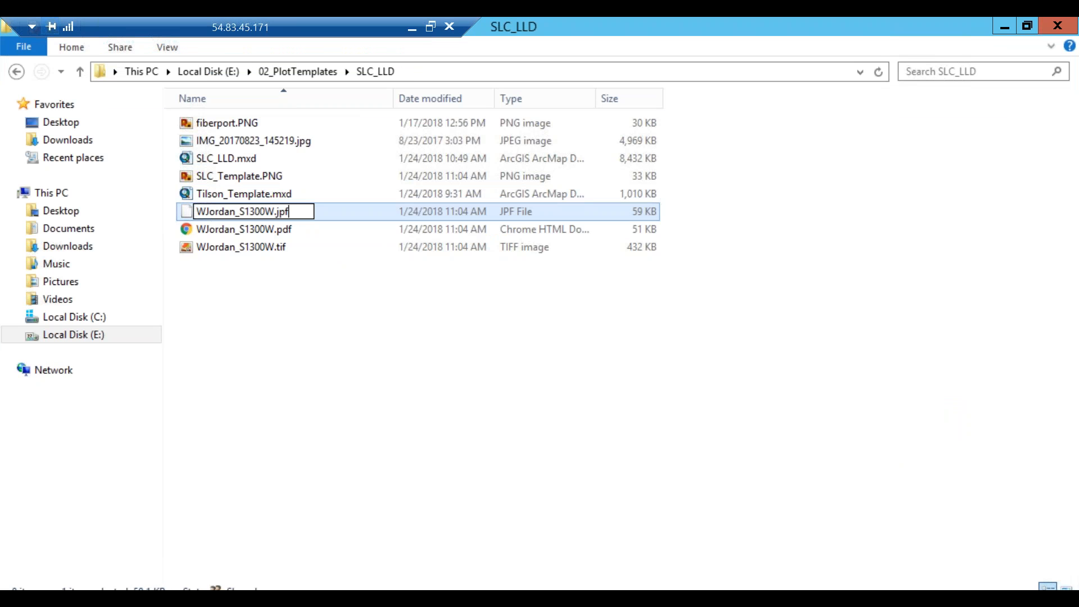
pyautogui.press('BackSpace')
pyautogui.write('g')
pyautogui.press('Return')
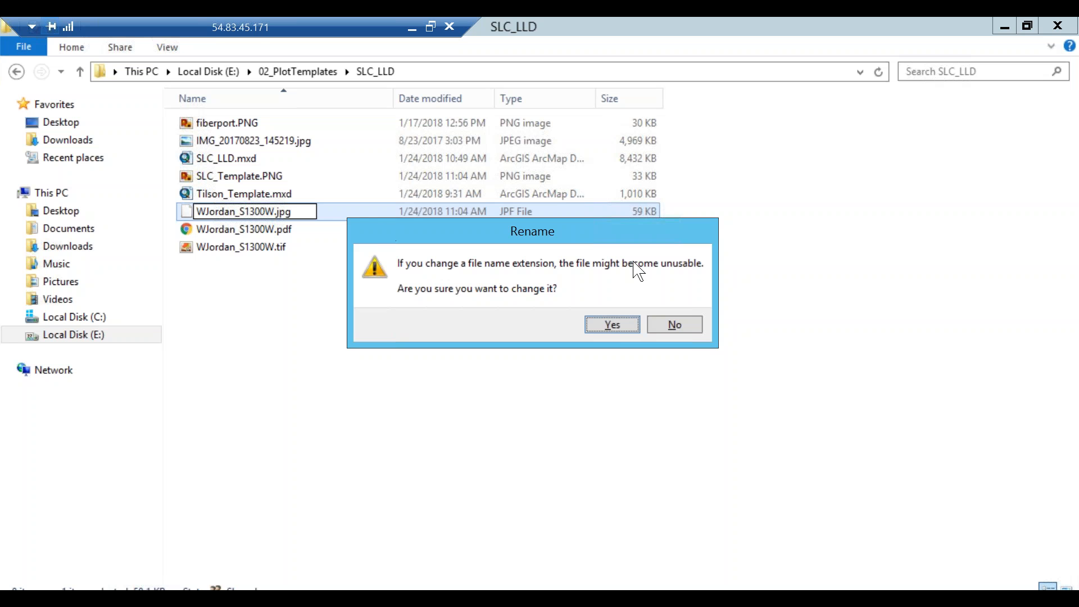
pyautogui.click(612, 330)
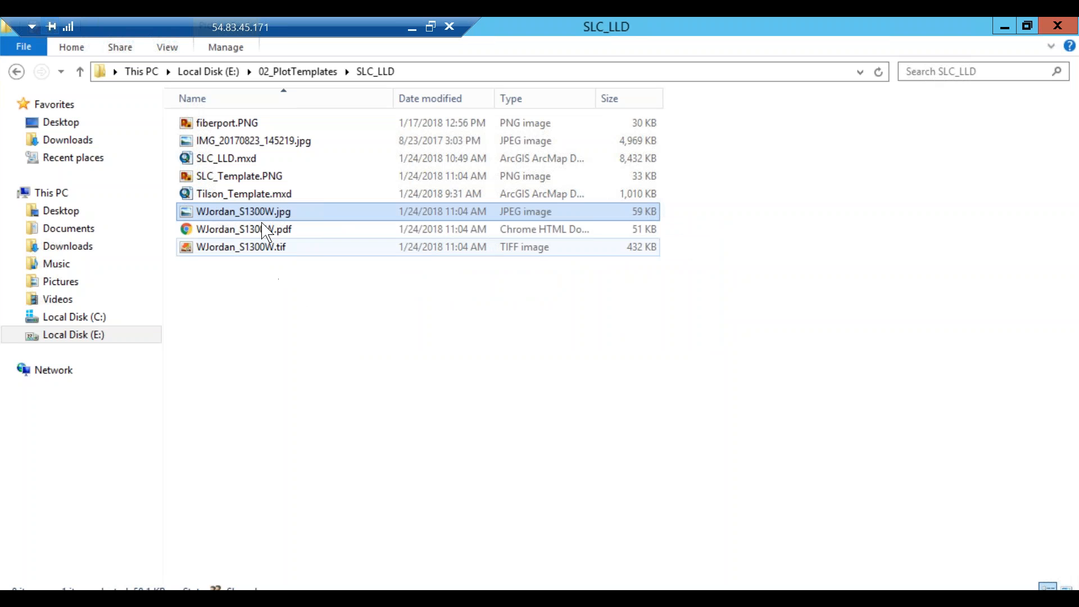
pyautogui.doubleClick(259, 214)
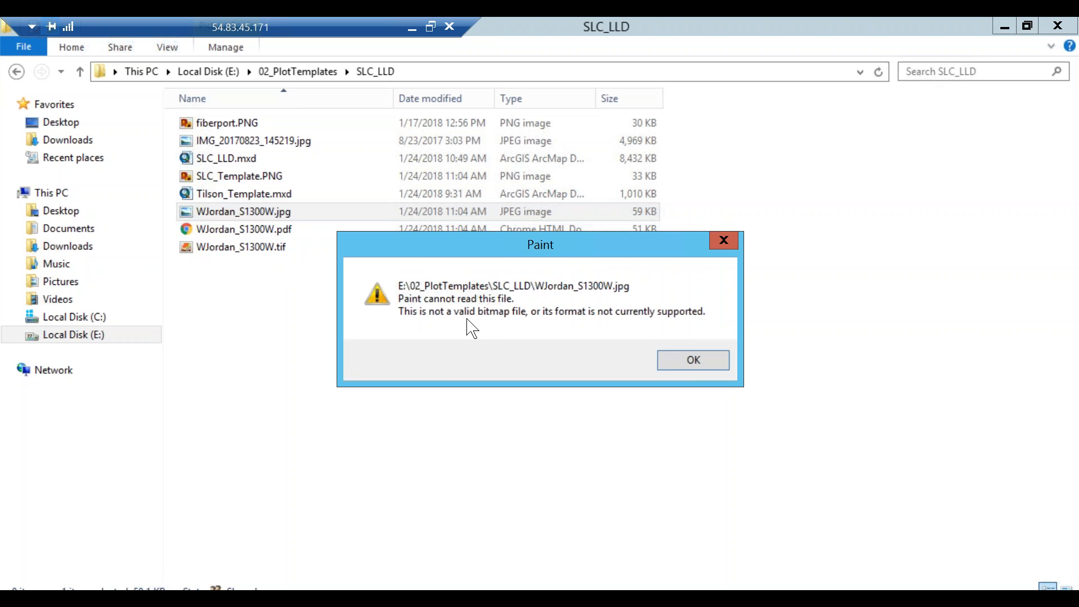
pyautogui.click(704, 369)
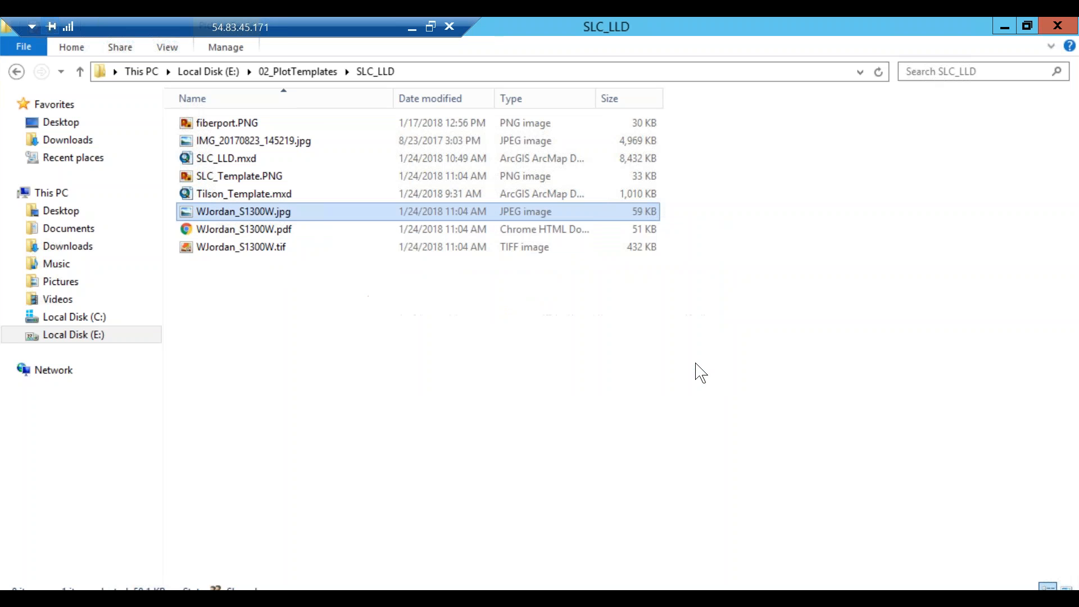
pyautogui.click(293, 218)
pyautogui.press('End')
pyautogui.press('BackSpace')
pyautogui.write('f')
pyautogui.press('Return')
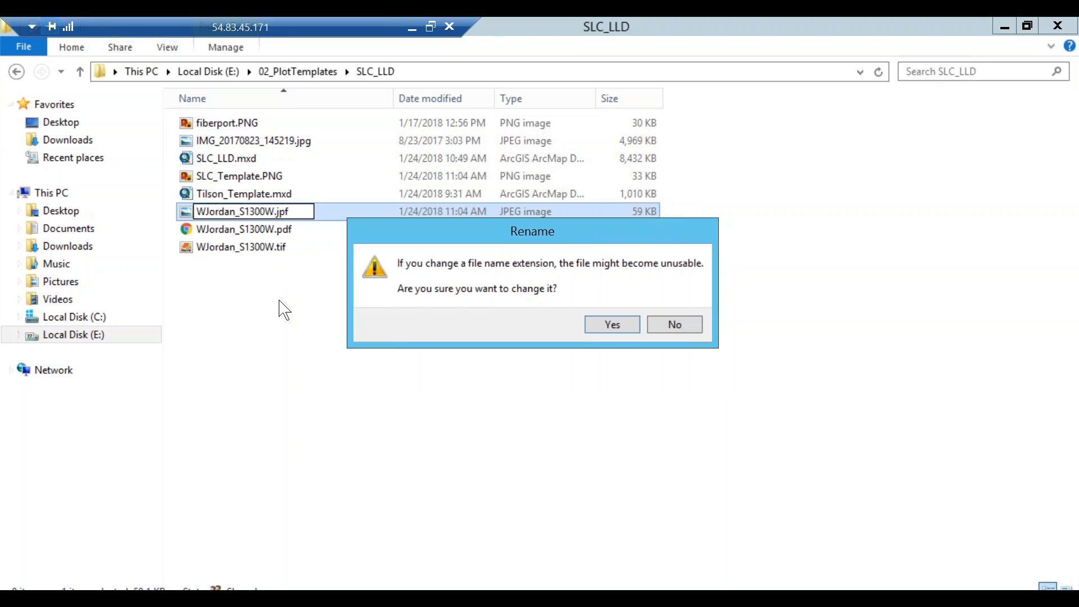
pyautogui.click(607, 325)
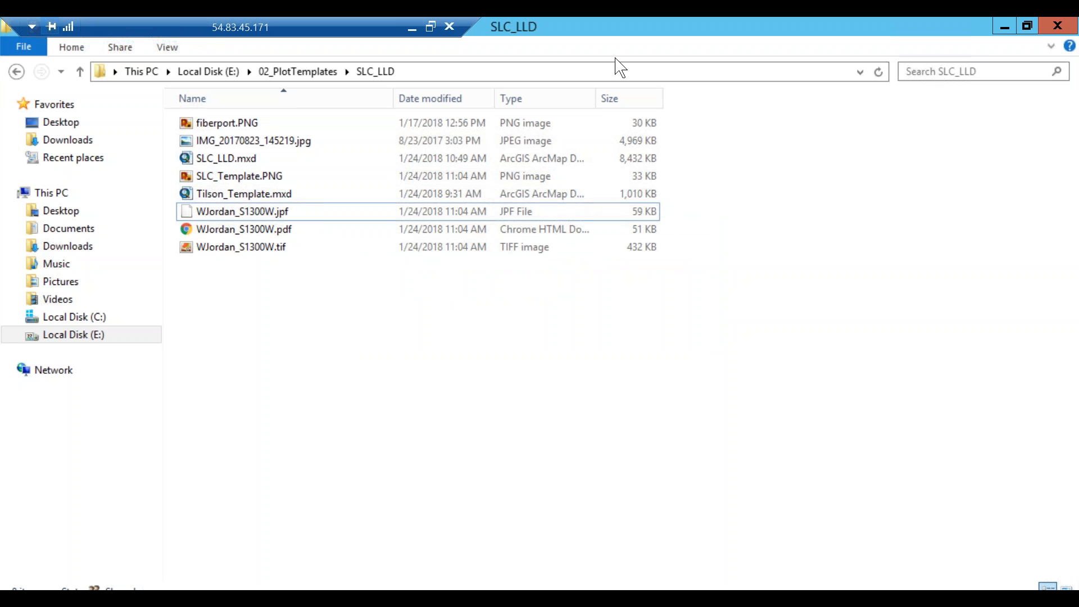
pyautogui.click(408, 26)
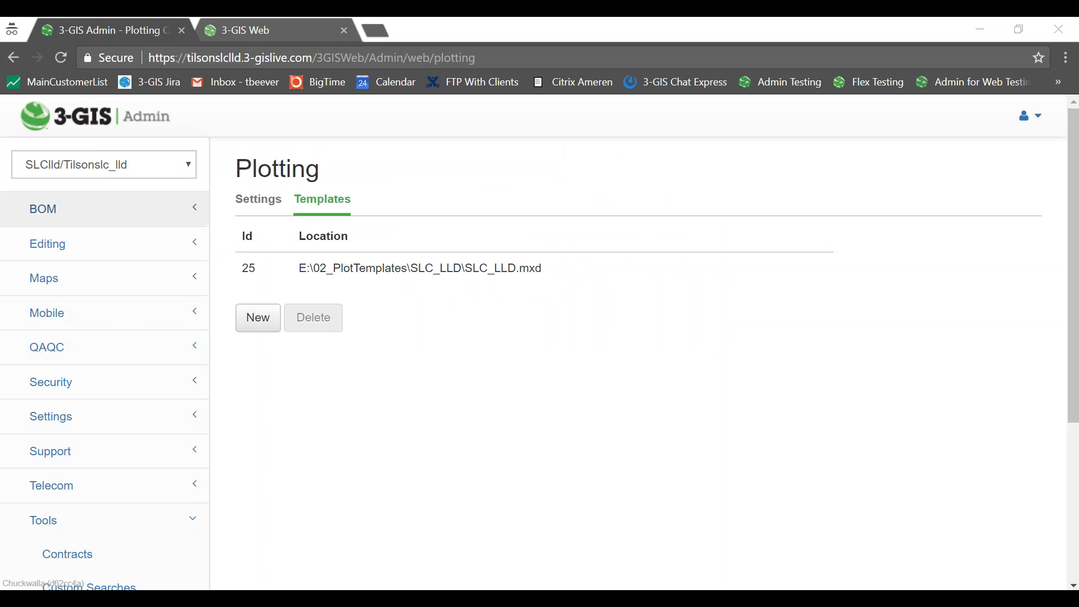
pyautogui.click(216, 596)
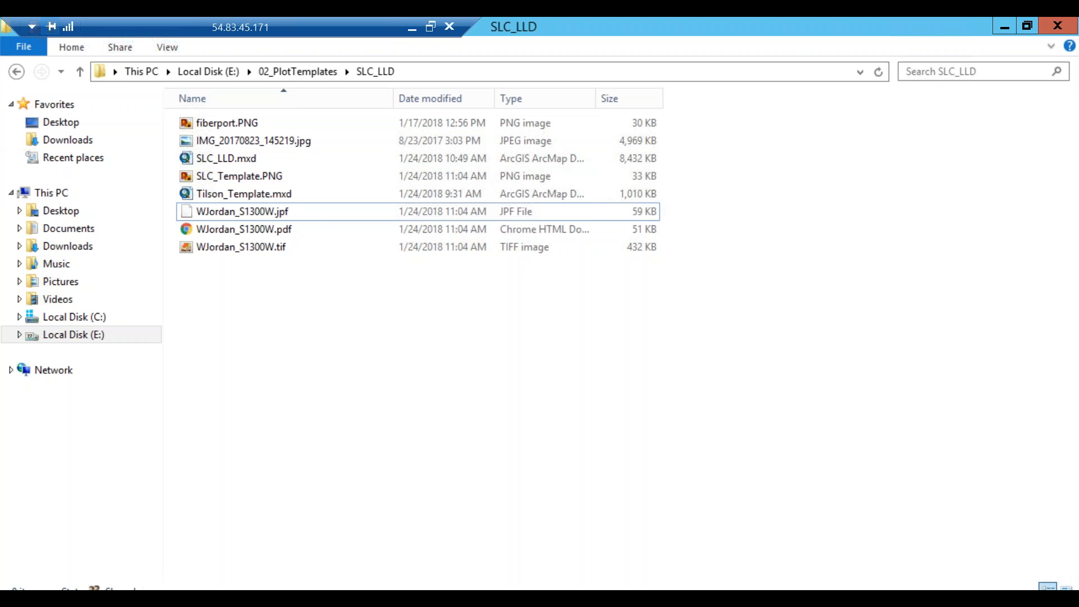
# Paste the copied SLC_Plotting10-4.mxd into the SLC_LLD folder.
pyautogui.rightClick(371, 341)
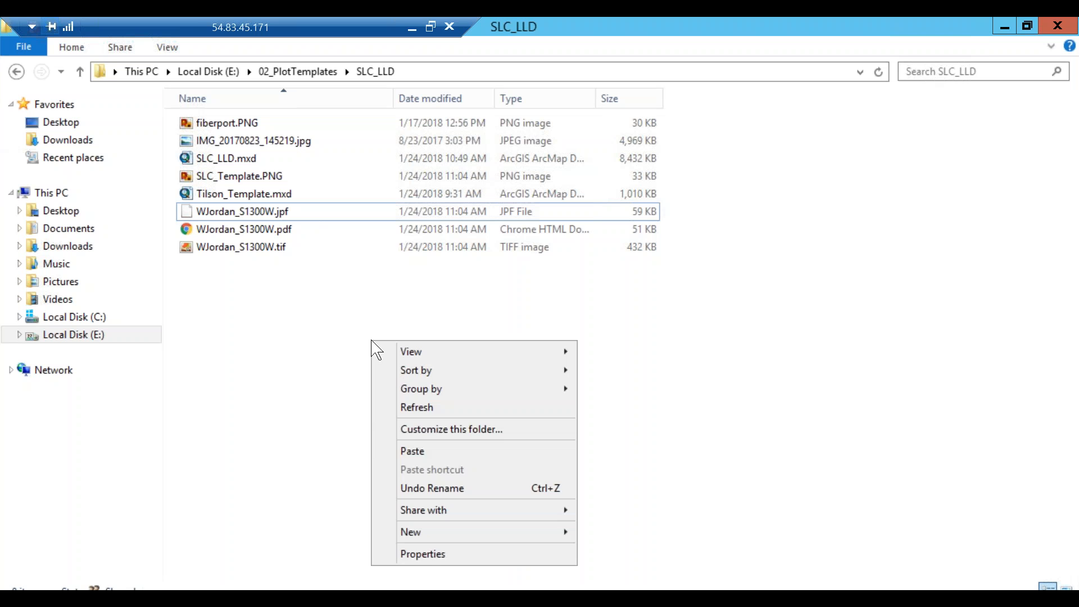
pyautogui.click(422, 451)
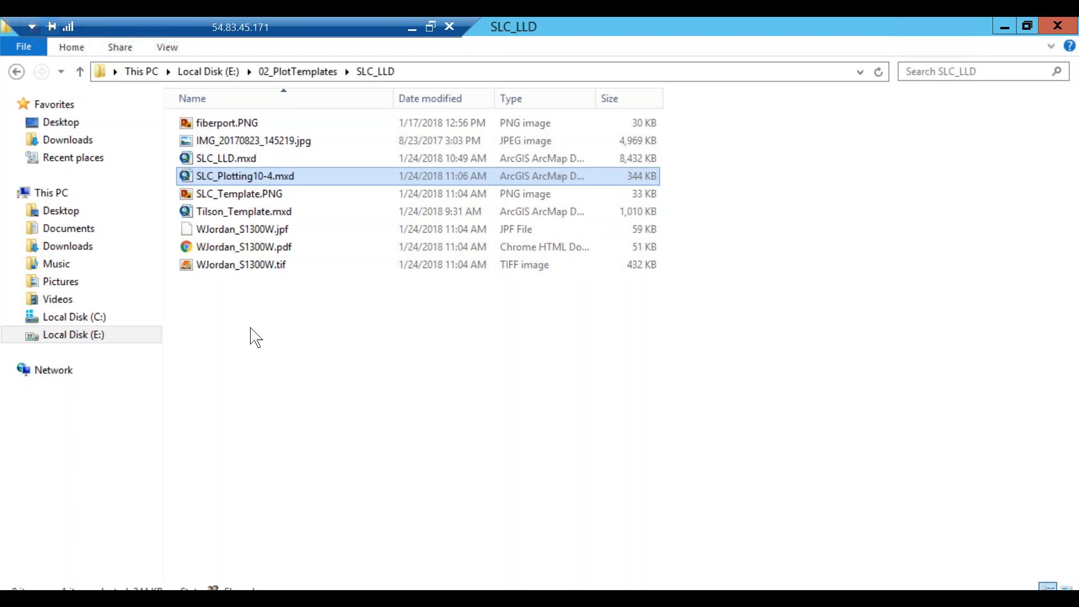
# Open SLC_Plotting10-4.mxd in ArcMap, zoom the layout, and expand the SLC Boarder (current).dwt group layer.
pyautogui.doubleClick(246, 177)
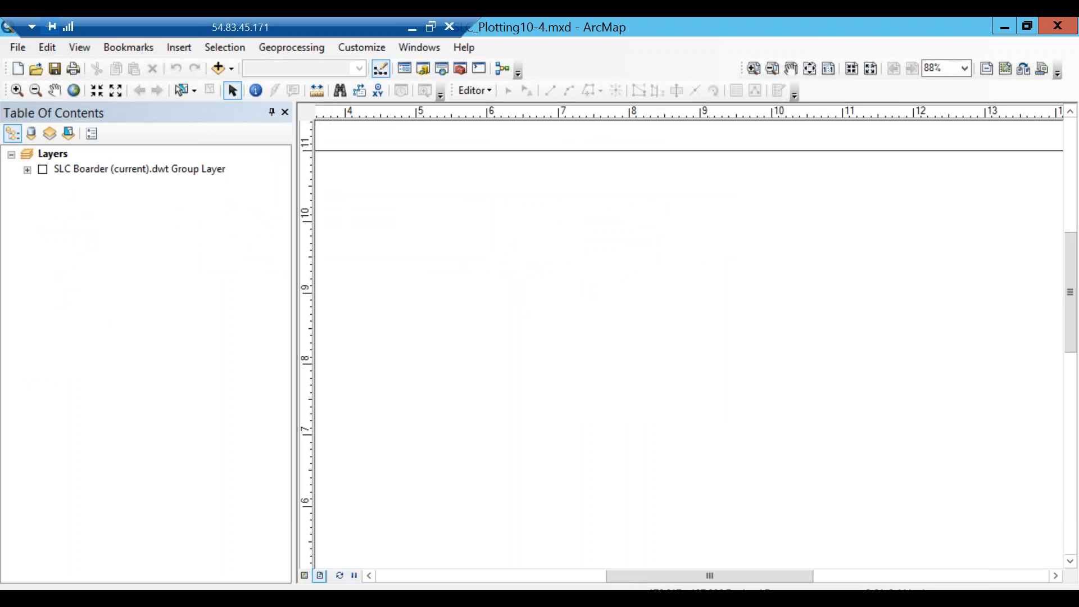
pyautogui.press('alt')
pyautogui.moveTo(1068, 285); pyautogui.dragTo(1069, 292)
pyautogui.scroll(2, 611, 392)
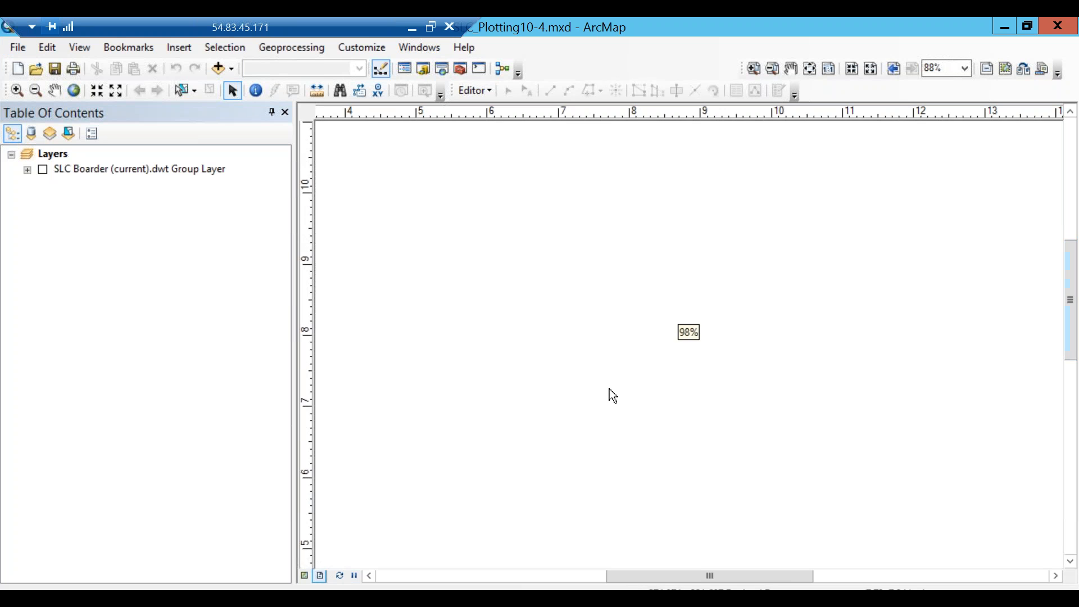
pyautogui.scroll(5, 613, 395)
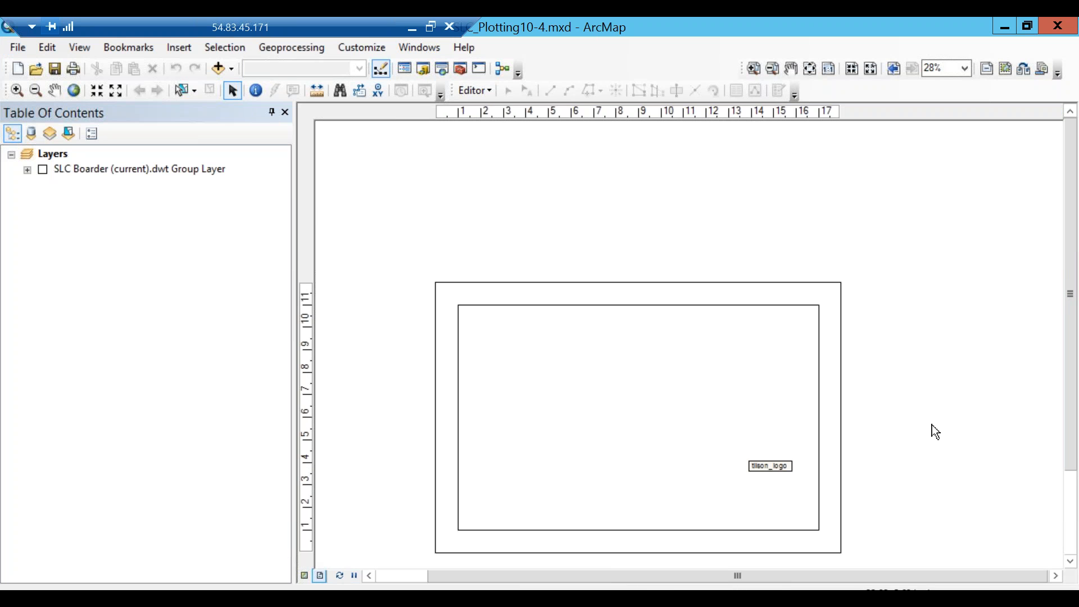
pyautogui.moveTo(1070, 335); pyautogui.dragTo(1069, 419)
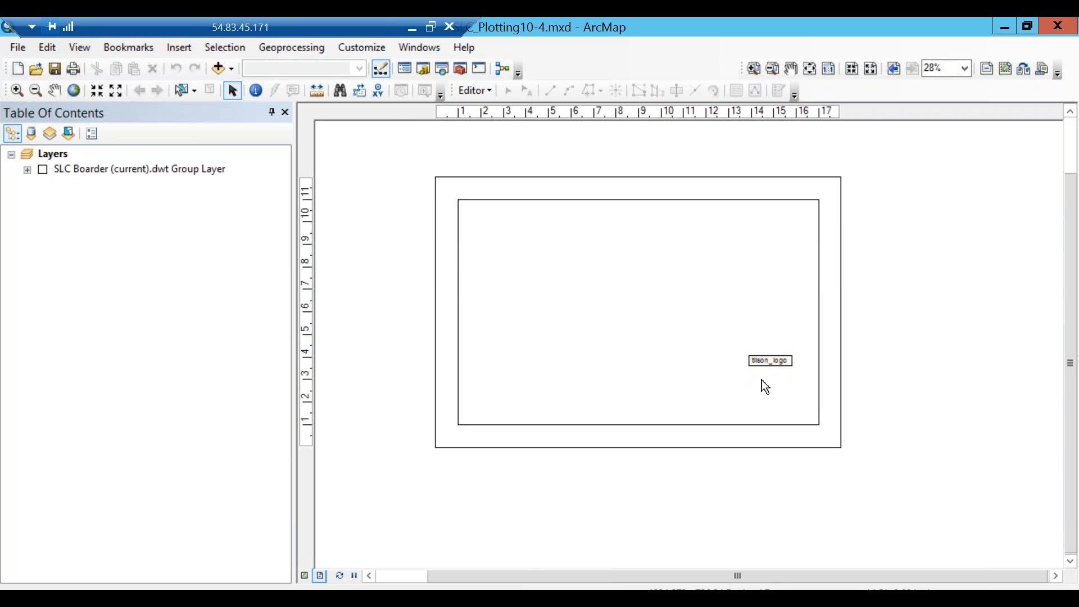
pyautogui.scroll(1, 763, 382)
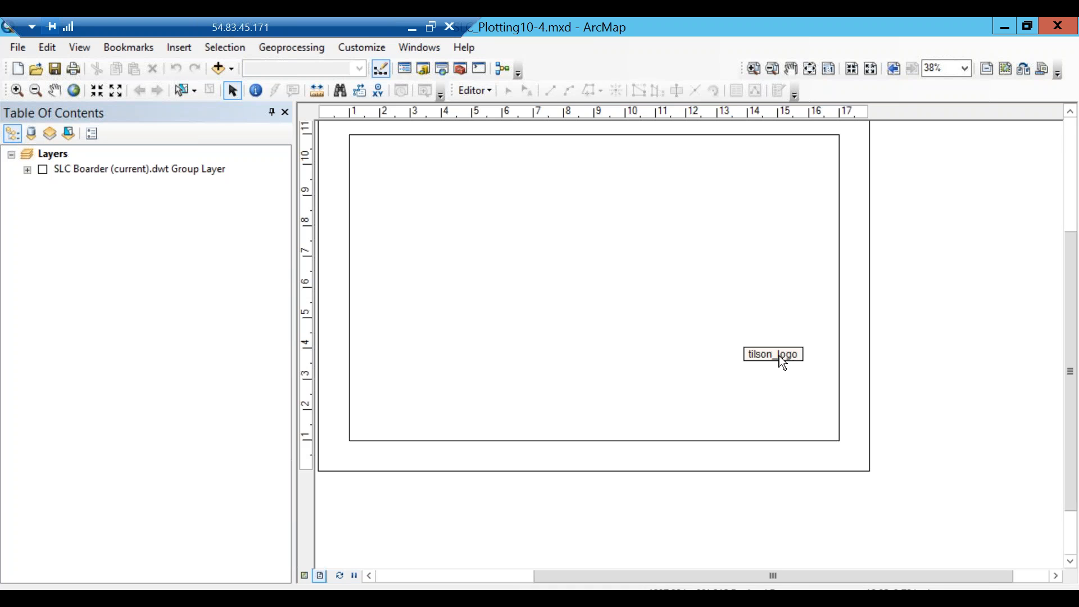
pyautogui.click(22, 168)
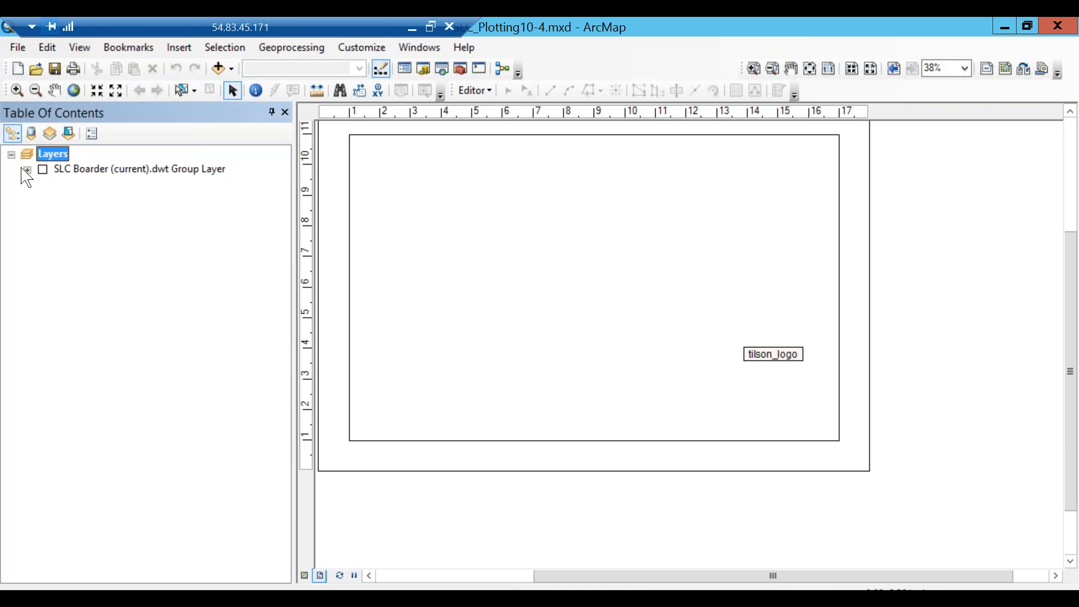
pyautogui.click(27, 169)
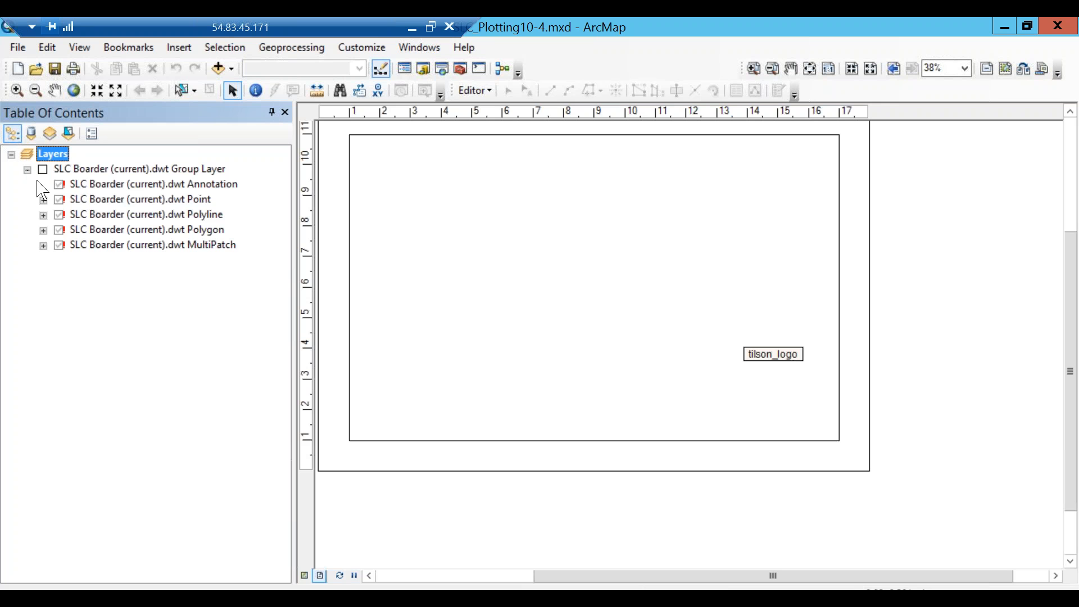
pyautogui.click(125, 184)
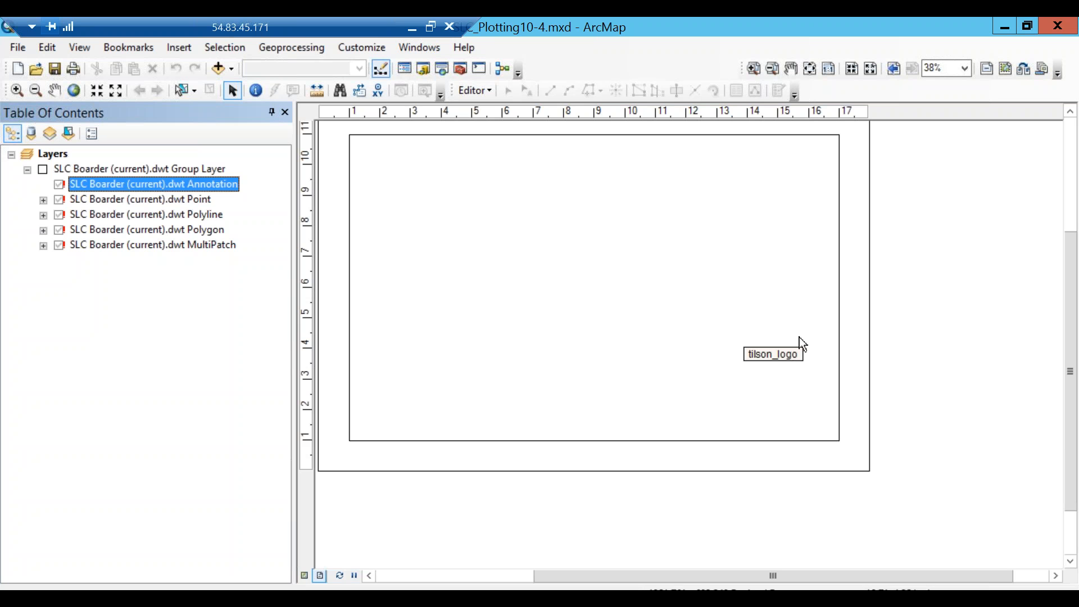
# Open the tilson_logo picture properties, cancel without changes, and bring the SLC_LLD folder forward.
pyautogui.doubleClick(783, 354)
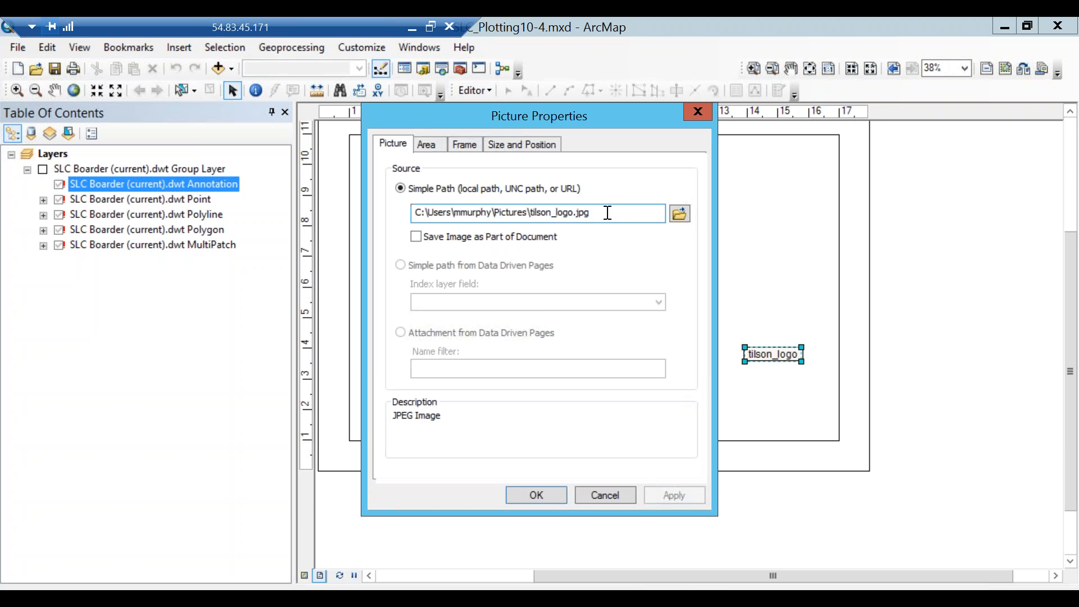
pyautogui.click(607, 495)
pyautogui.click(965, 409)
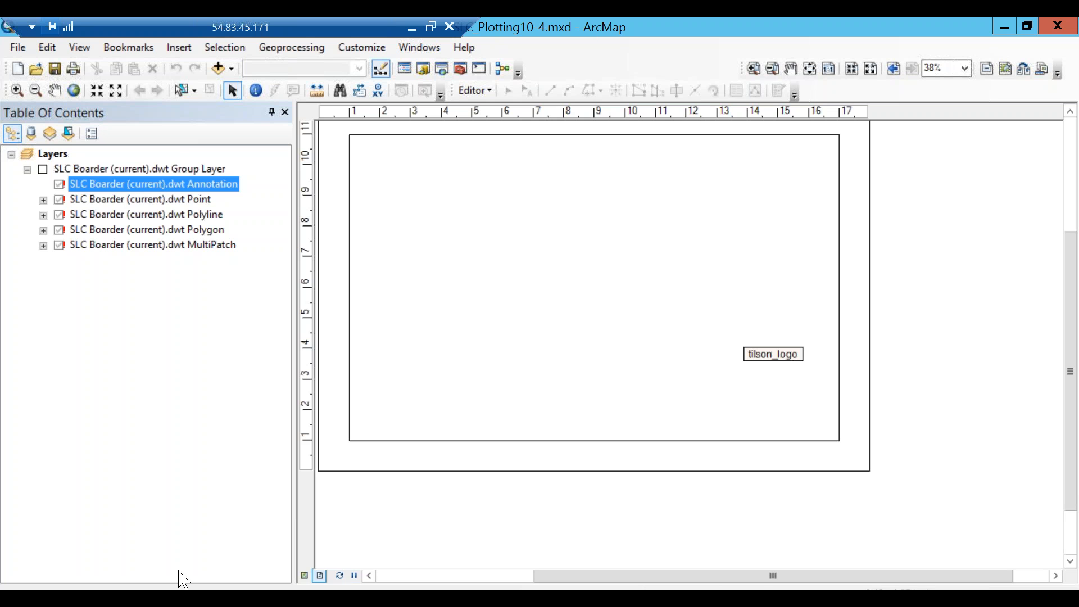
pyautogui.click(115, 597)
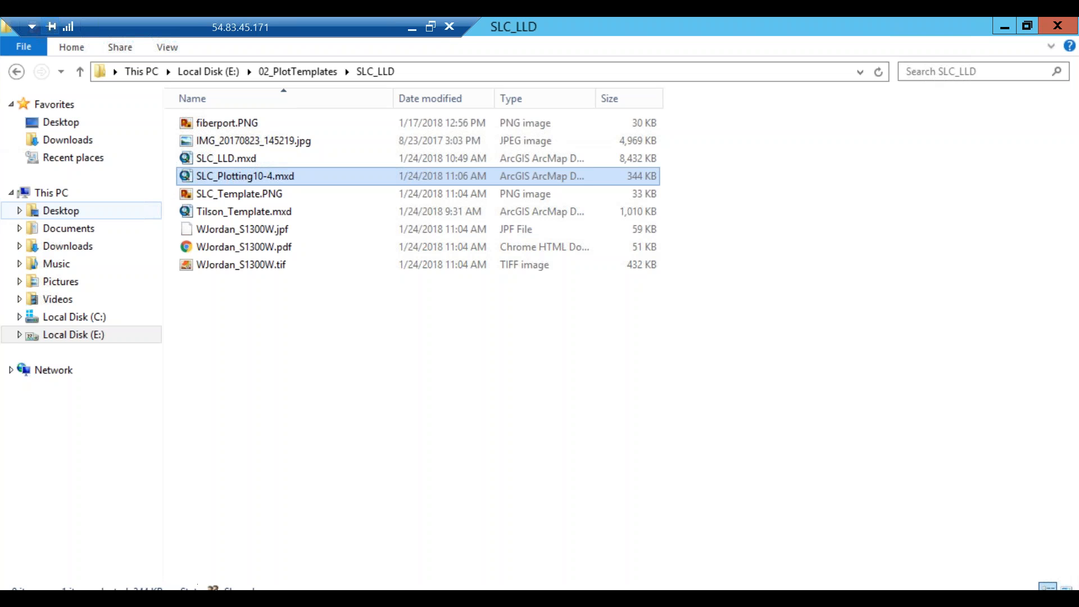
# Close the untitled ArcMap window, return to SLC_Plotting10-4.mxd, and select the SLC Boarder Point layer.
pyautogui.click(219, 598)
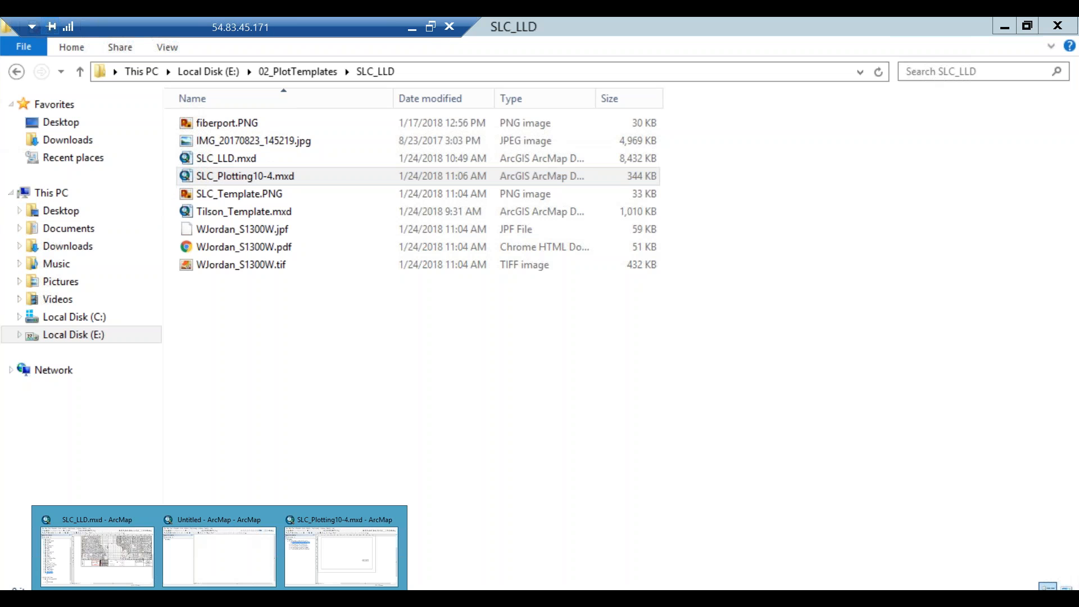
pyautogui.click(272, 519)
pyautogui.click(278, 557)
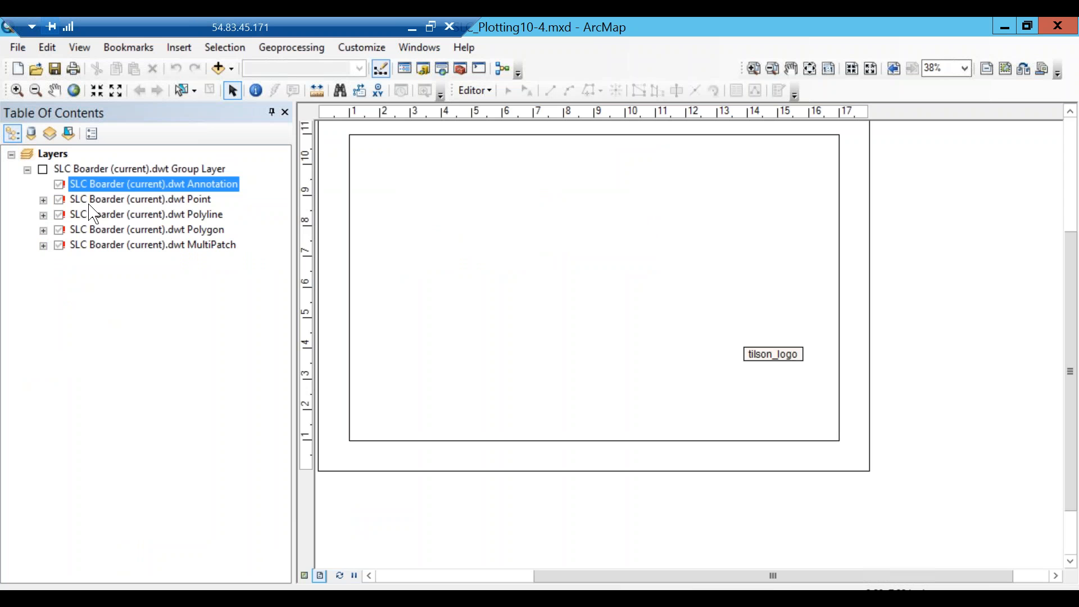
pyautogui.click(183, 200)
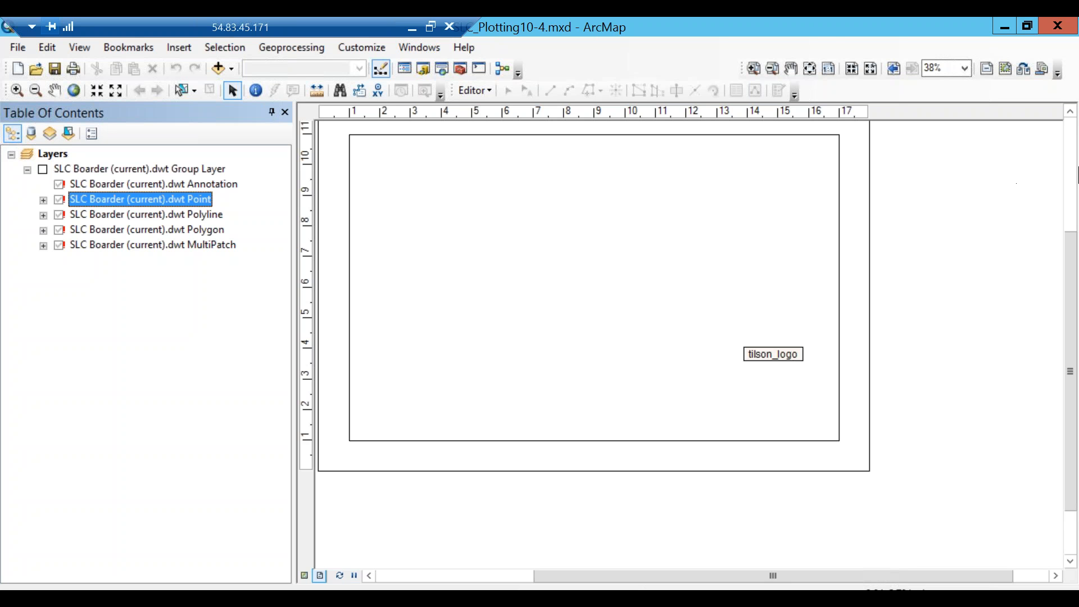
# Close the DOCS folder window and bring the SLC_LLD folder window back in front.
pyautogui.click(411, 31)
pyautogui.moveTo(164, 599)
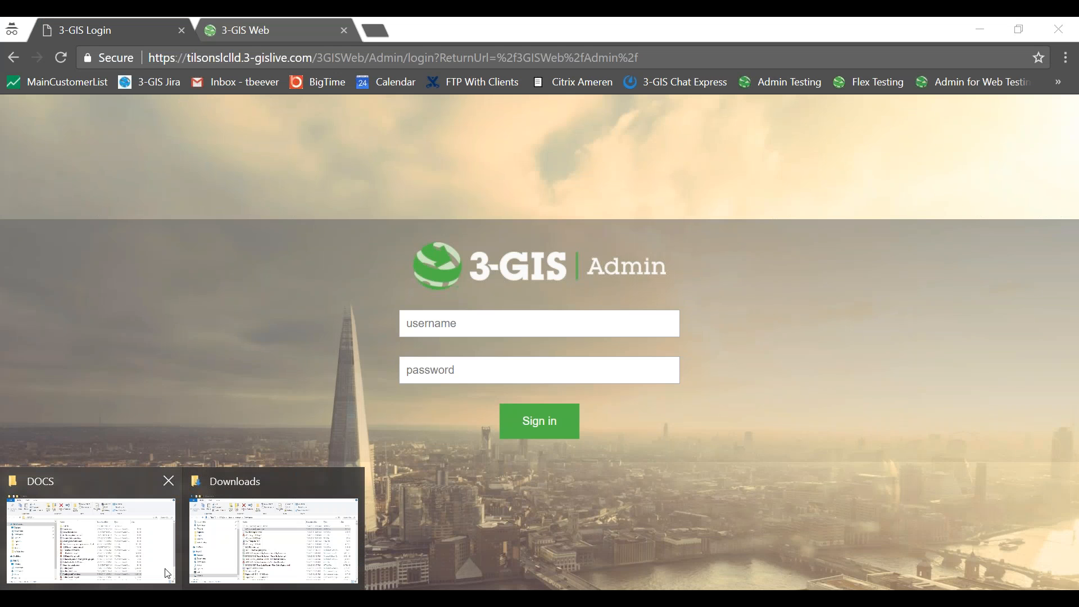
pyautogui.click(166, 486)
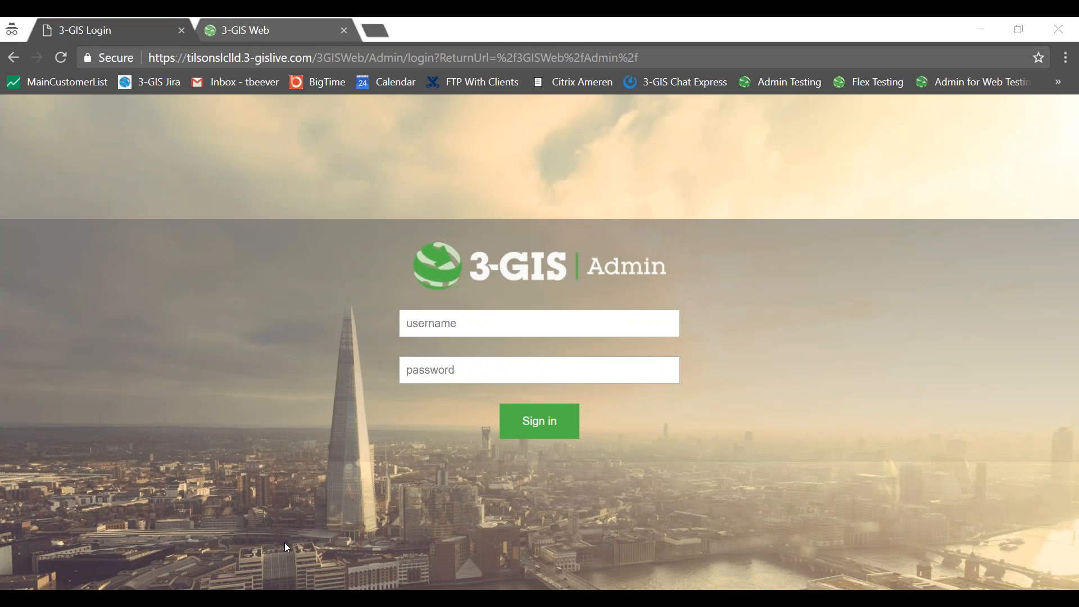
pyautogui.click(306, 598)
pyautogui.click(284, 598)
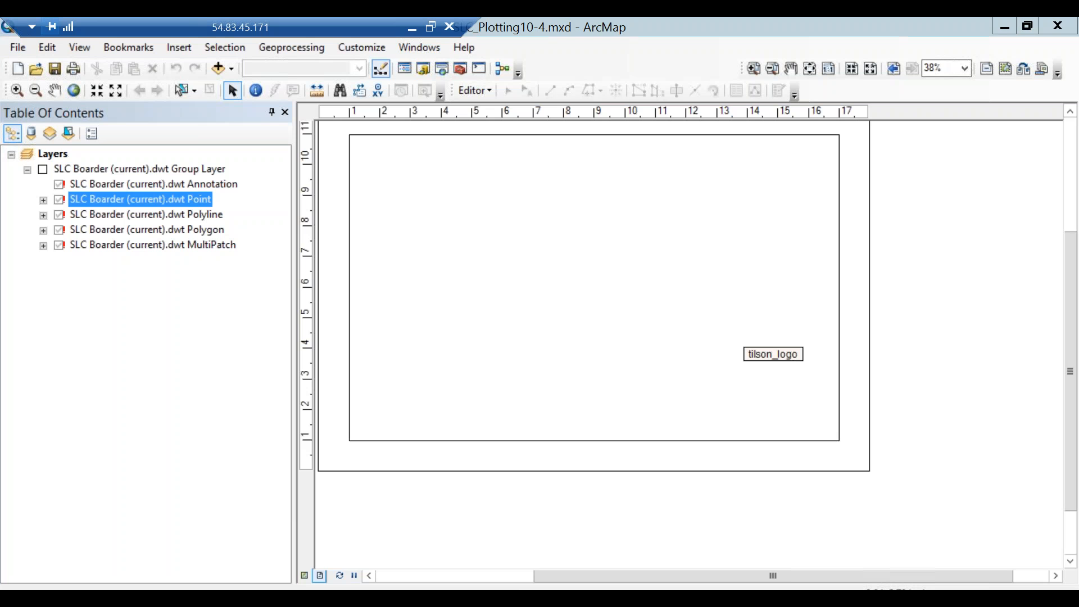
# Paste SLC Boarder (current).dwt into SLC_LLD and select its full file name for copying.
pyautogui.rightClick(284, 433)
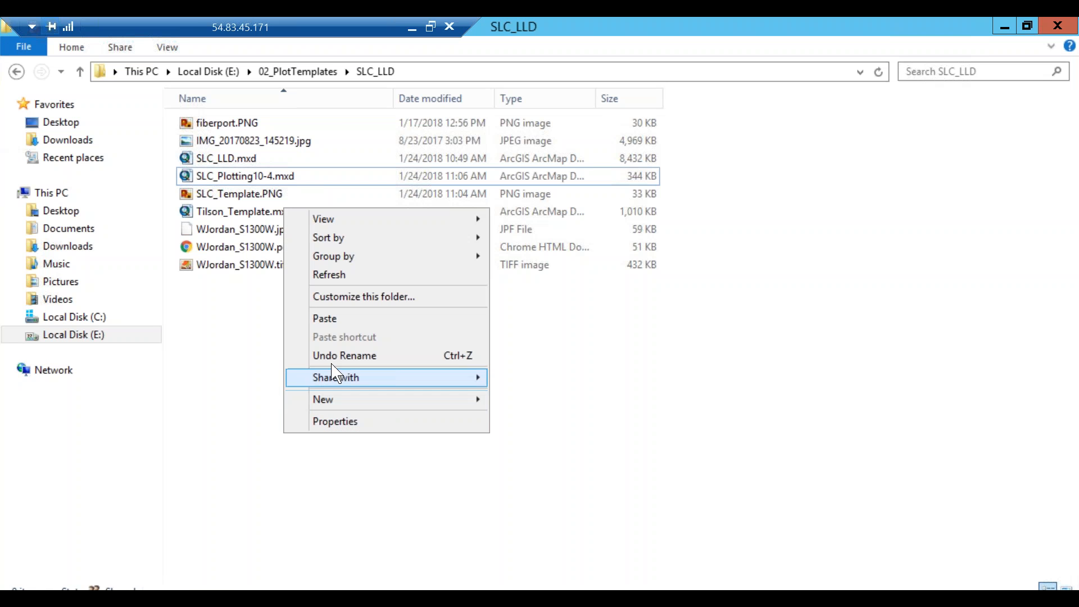
pyautogui.click(325, 319)
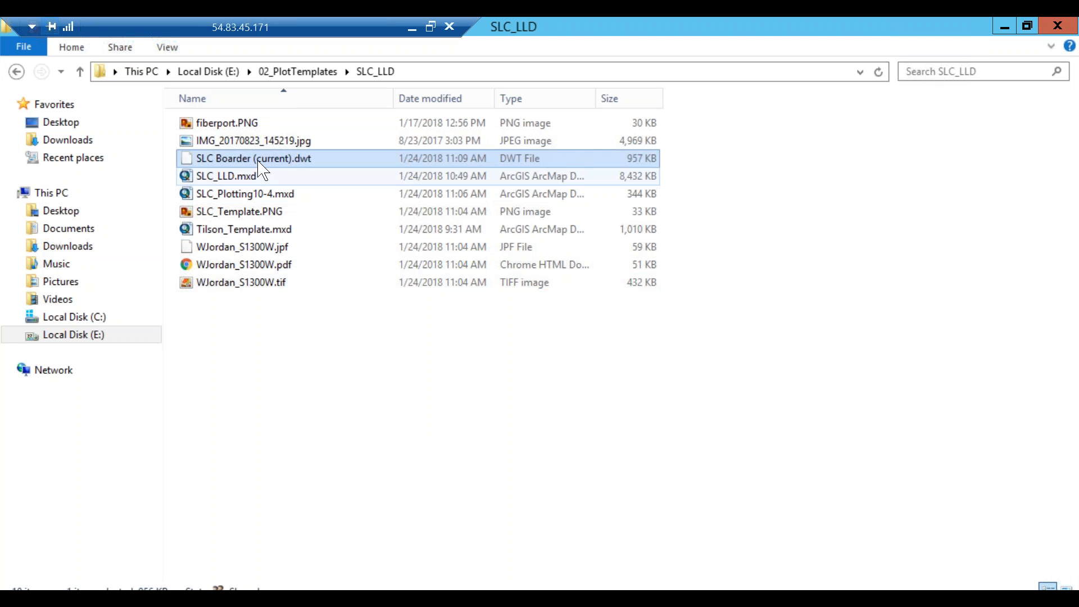
pyautogui.click(258, 161)
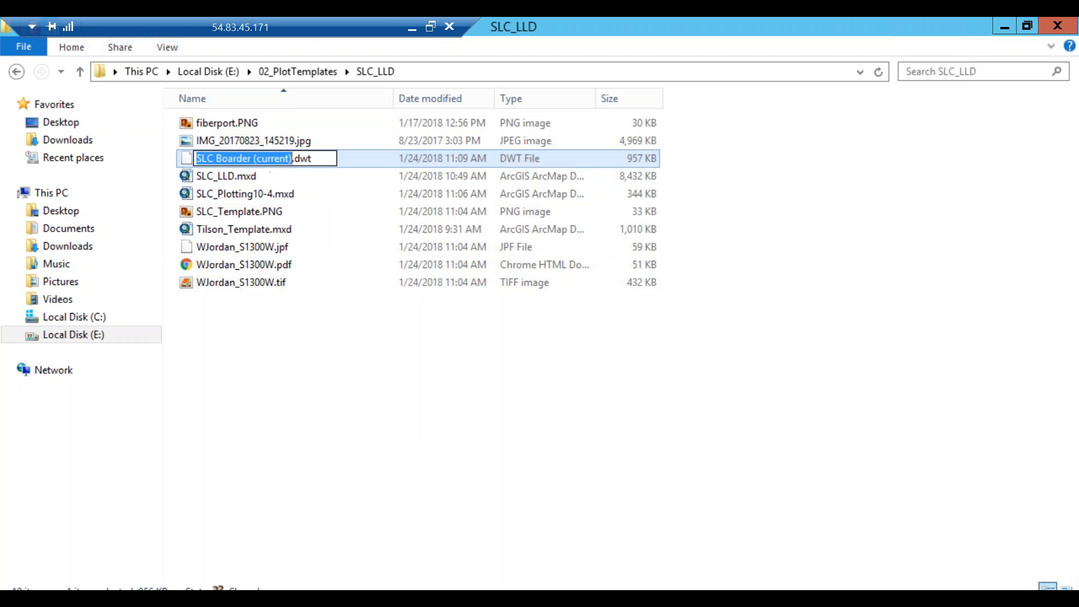
pyautogui.click(327, 158)
pyautogui.moveTo(313, 157); pyautogui.dragTo(191, 165)
pyautogui.hotkey('ctrl', 'c')
# In the tilson_logo picture properties, replace the path with the SLC Boarder (current).dwt file name.
pyautogui.click(270, 549)
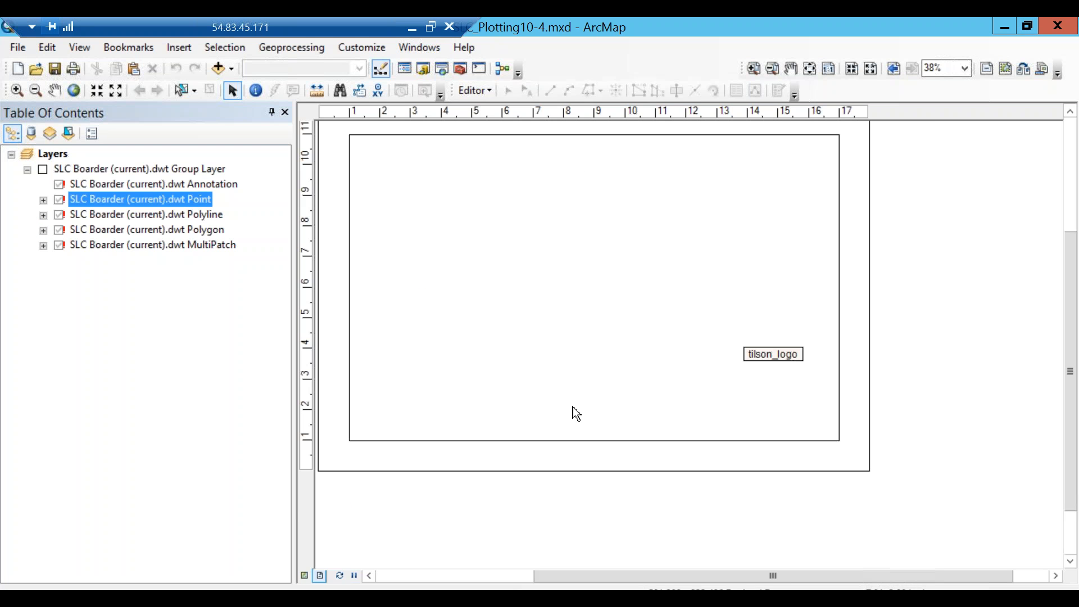
pyautogui.doubleClick(773, 354)
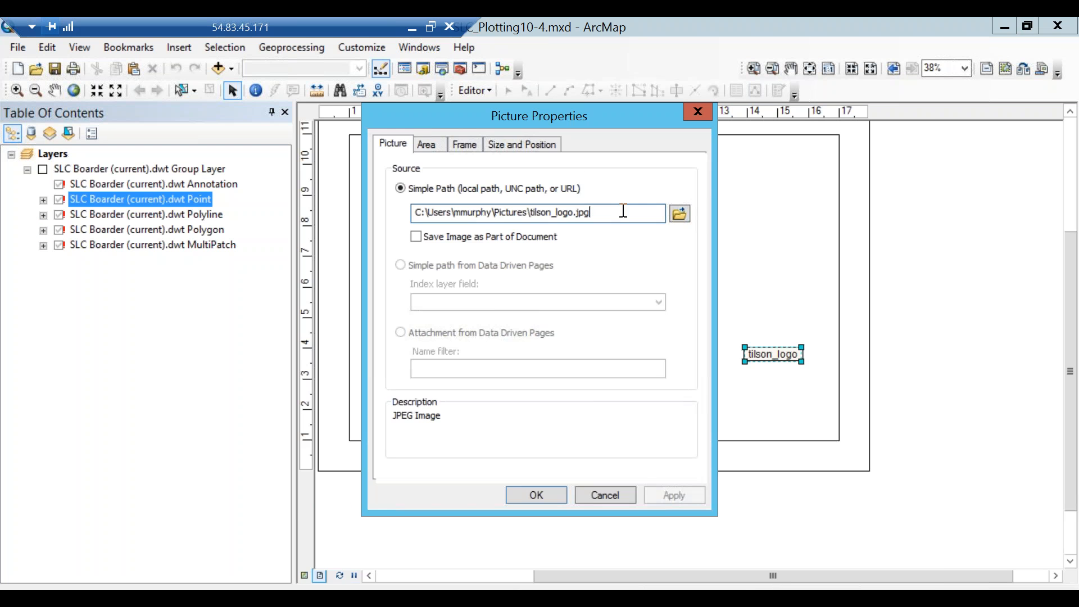
pyautogui.moveTo(604, 212); pyautogui.dragTo(351, 220)
pyautogui.hotkey('ctrl', 'v')
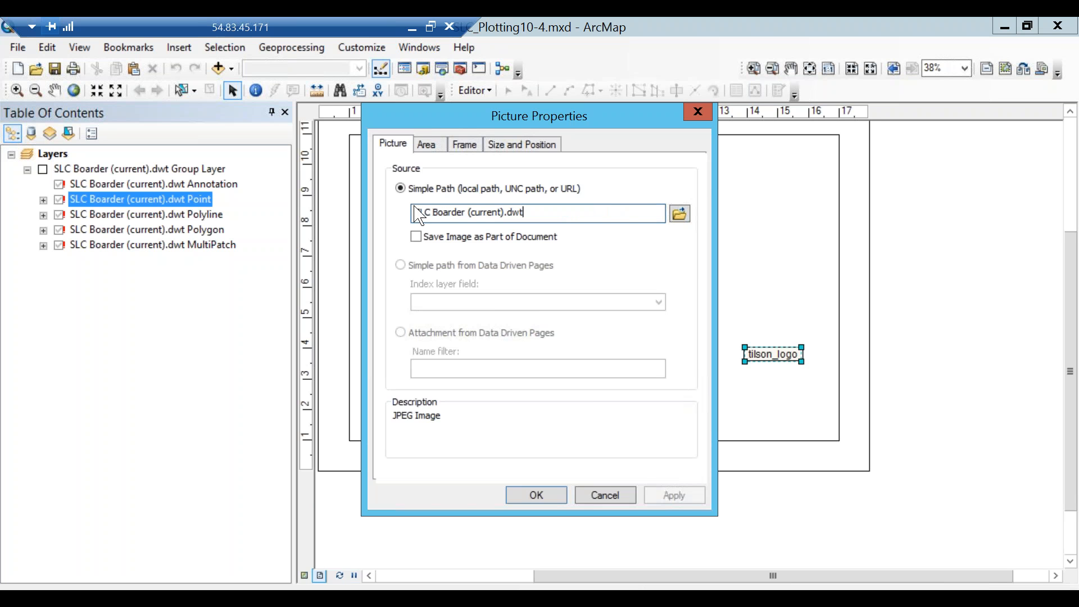
pyautogui.click(416, 212)
# Prefix the file name with the E:\02_PlotTemplates\SLC_LLD folder path and confirm the picture source.
pyautogui.click(197, 594)
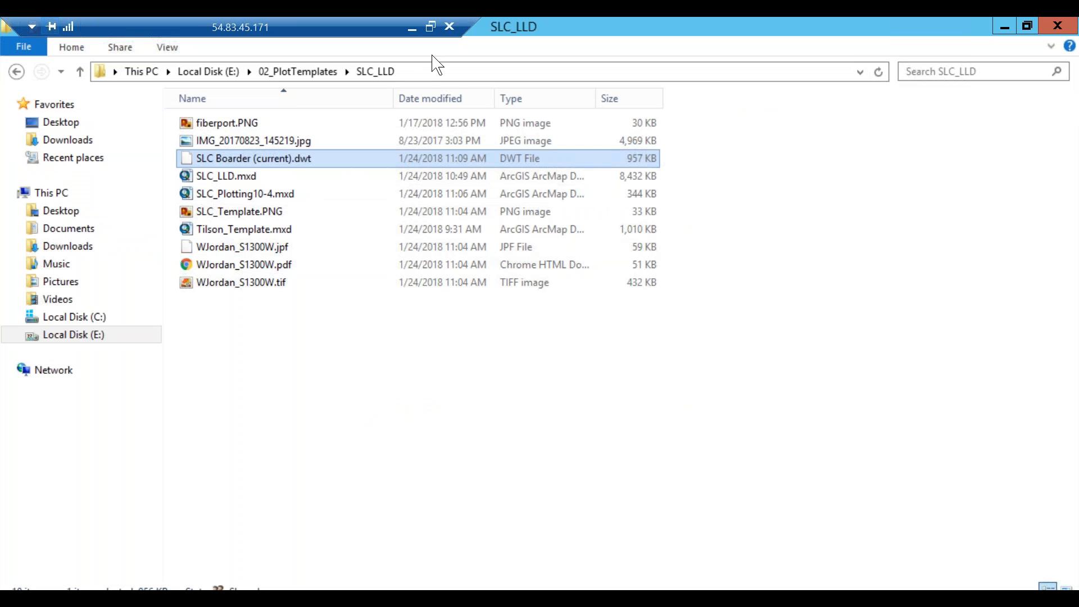
pyautogui.click(433, 72)
pyautogui.hotkey('ctrl', 'c')
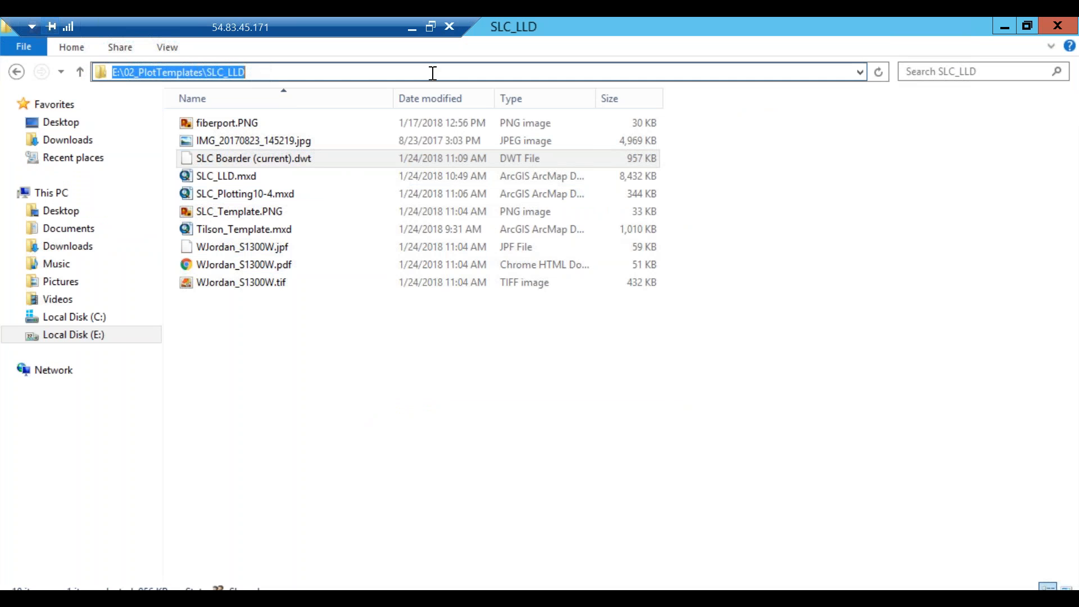
pyautogui.click(224, 596)
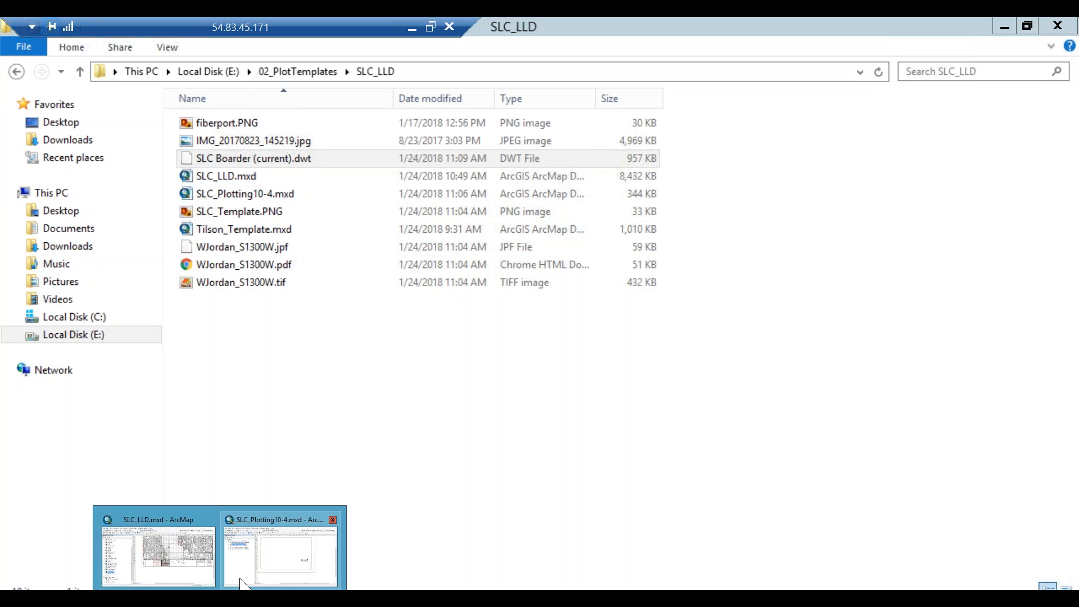
pyautogui.click(281, 554)
pyautogui.write('\\')
pyautogui.press('Home')
pyautogui.hotkey('ctrl', 'v')
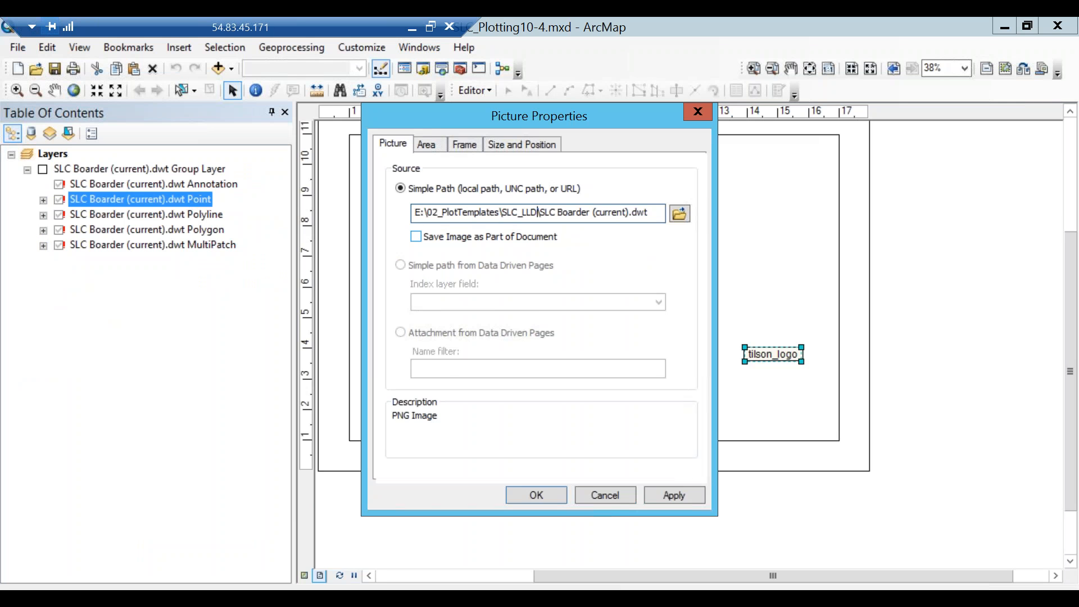
pyautogui.click(550, 495)
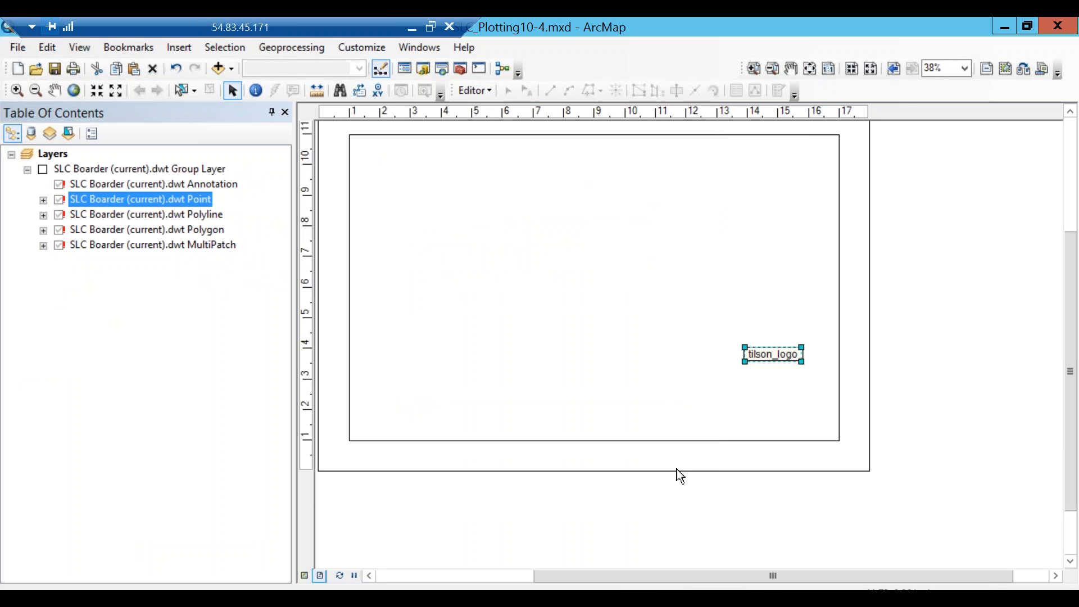
# Reopen the tilson_logo properties to check the source path, then cancel.
pyautogui.doubleClick(776, 354)
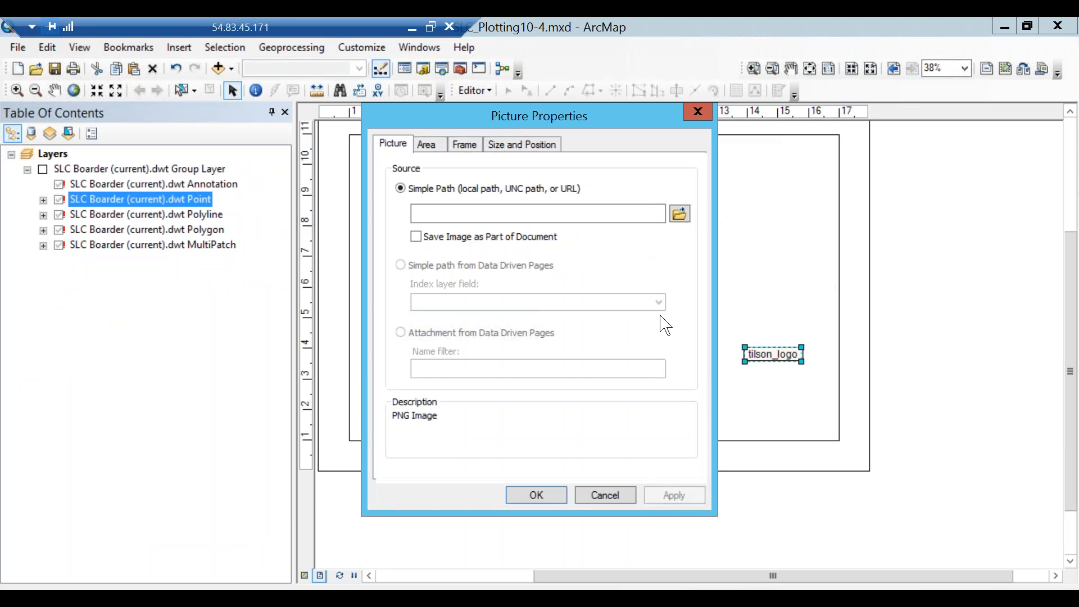
pyautogui.click(490, 213)
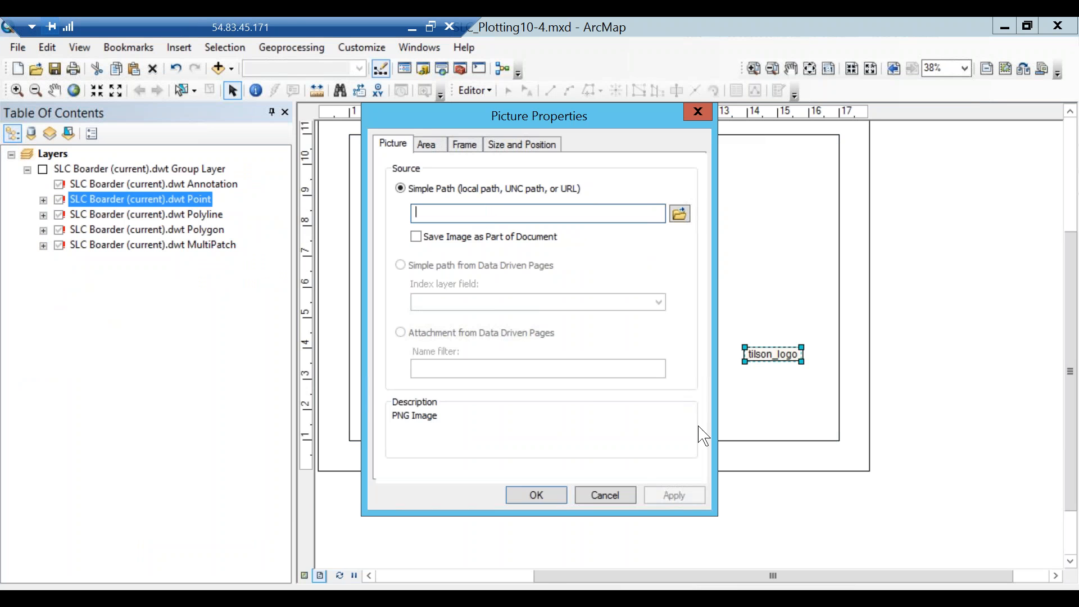
pyautogui.click(606, 496)
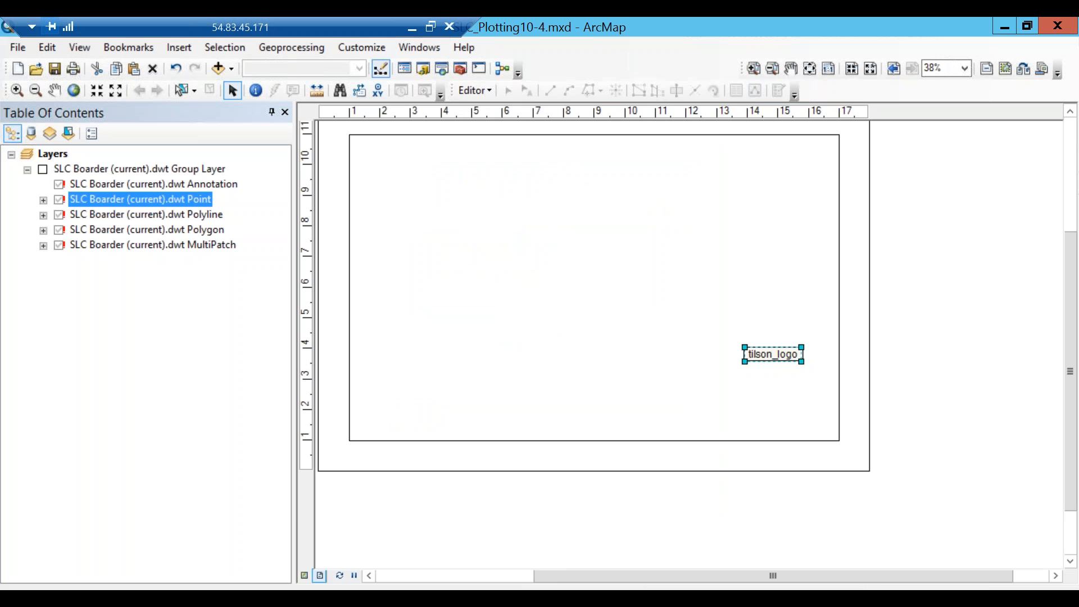